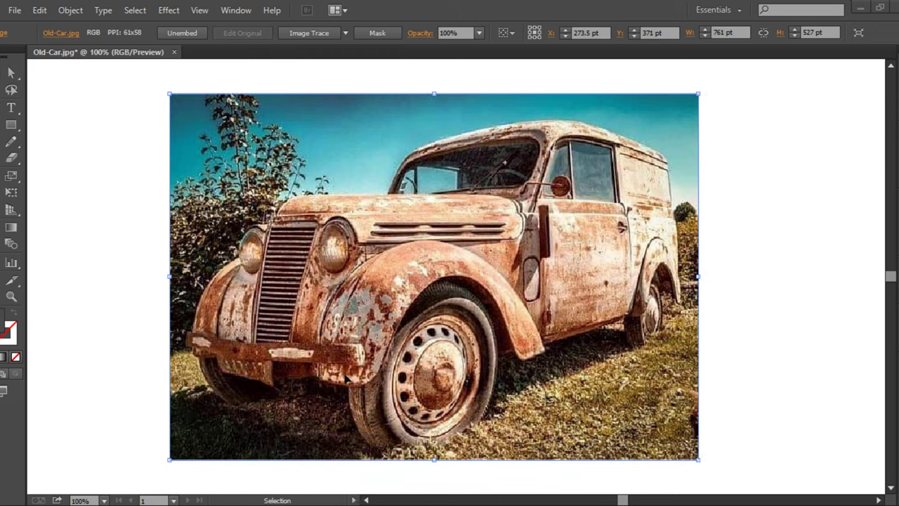
- In the Color panel, set the fill to None and keep the stroke black for tracing
{"action": "left_click", "coordinate": [3, 357]}
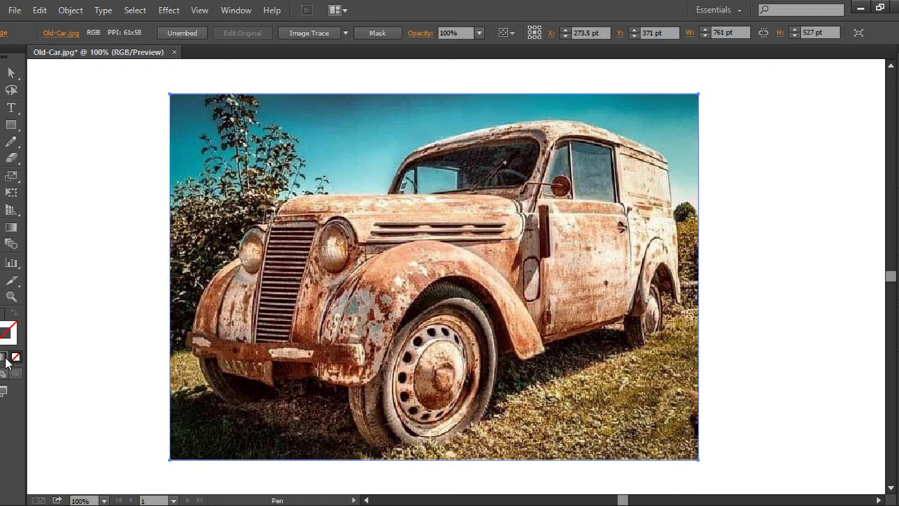
{"action": "left_click", "coordinate": [1, 316]}
- Start the Pen outline at the front wheel arch and run it along the door bottom toward the rear wheel
{"action": "key", "text": "ctrl+plus"}
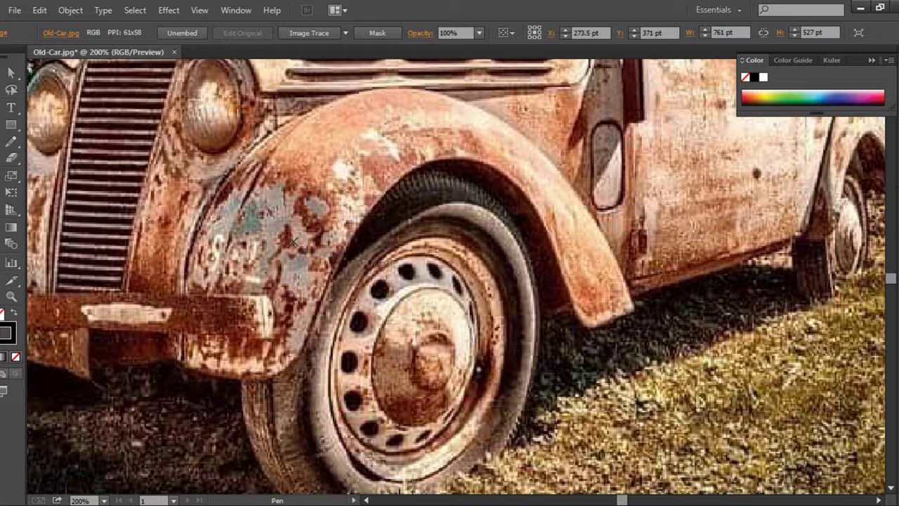
{"action": "scroll", "coordinate": [323, 211], "scroll_direction": "down", "scroll_amount": 3}
{"action": "left_click", "coordinate": [284, 236]}
{"action": "left_click", "coordinate": [338, 116]}
{"action": "scroll", "coordinate": [338, 137], "scroll_direction": "up", "scroll_amount": 2}
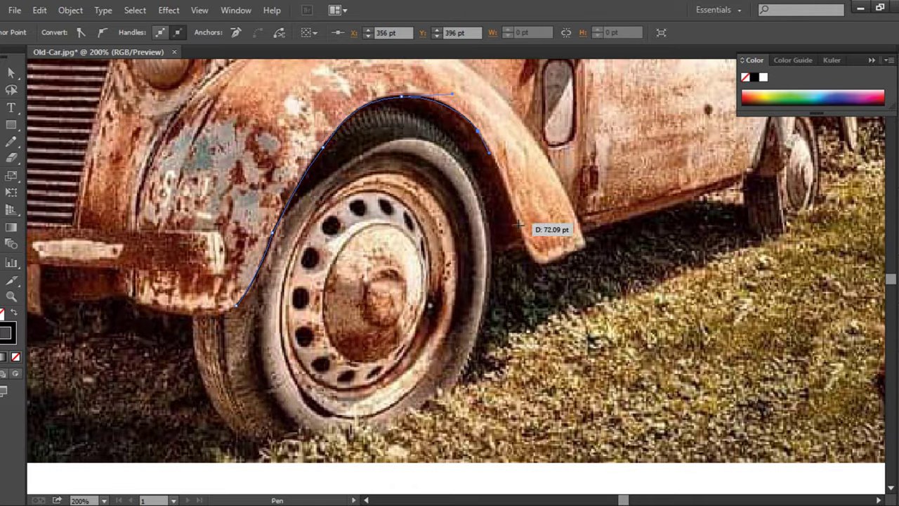
{"action": "key", "text": "ctrl+z"}
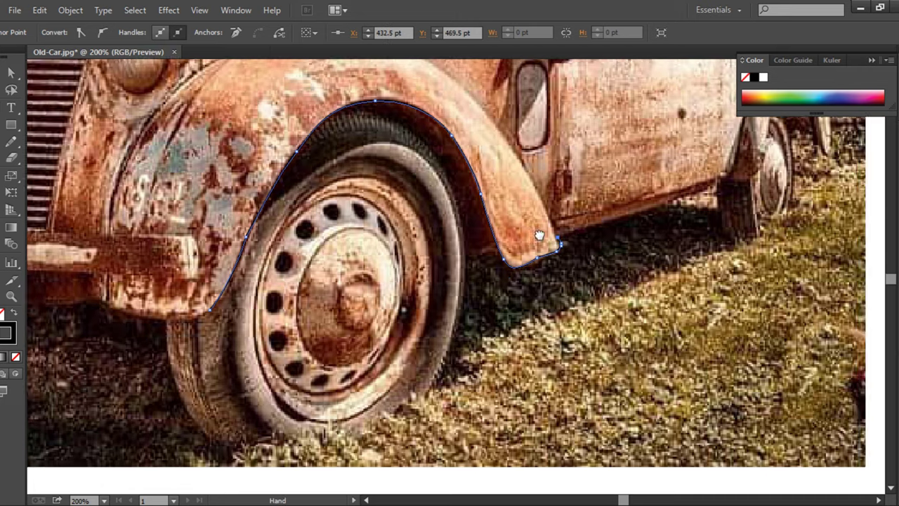
{"action": "scroll", "coordinate": [585, 246], "scroll_direction": "up", "scroll_amount": 2}
{"action": "scroll", "coordinate": [582, 221], "scroll_direction": "right", "scroll_amount": 5}
{"action": "left_click", "coordinate": [339, 314]}
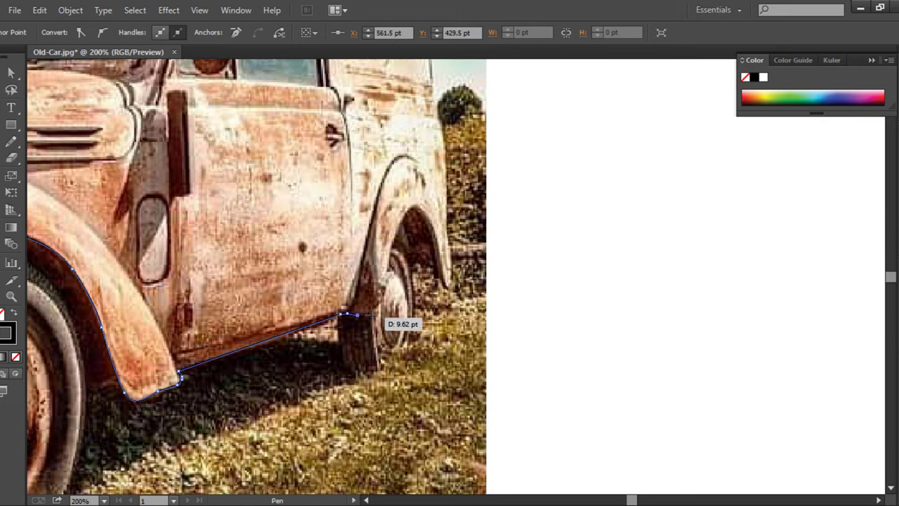
{"action": "left_click", "coordinate": [370, 318]}
{"action": "scroll", "coordinate": [370, 318], "scroll_direction": "up", "scroll_amount": 1}
{"action": "scroll", "coordinate": [243, 399], "scroll_direction": "up", "scroll_amount": 2}
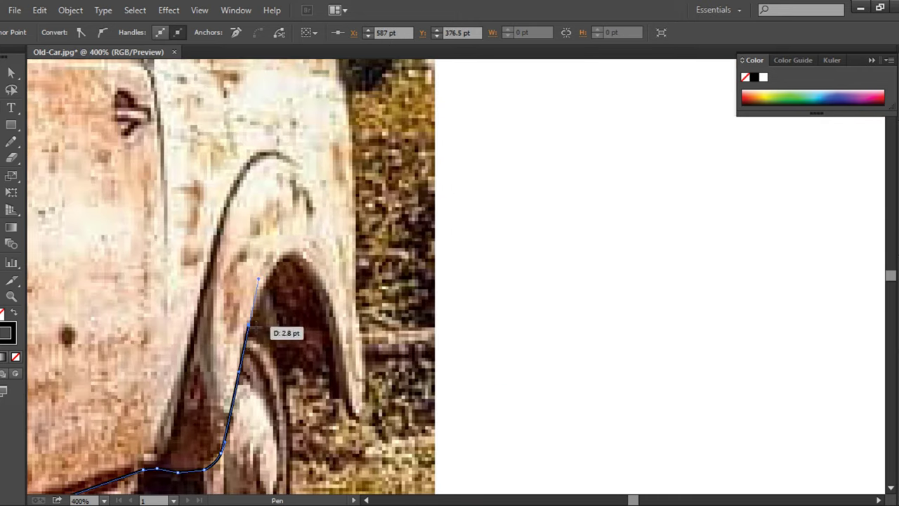
- Curve the outline around the rear wheel arch and up the van's rear edge
{"action": "left_click_drag", "start_coordinate": [345, 334], "coordinate": [329, 361]}
{"action": "left_click", "coordinate": [342, 359]}
{"action": "scroll", "coordinate": [344, 393], "scroll_direction": "down", "scroll_amount": 1}
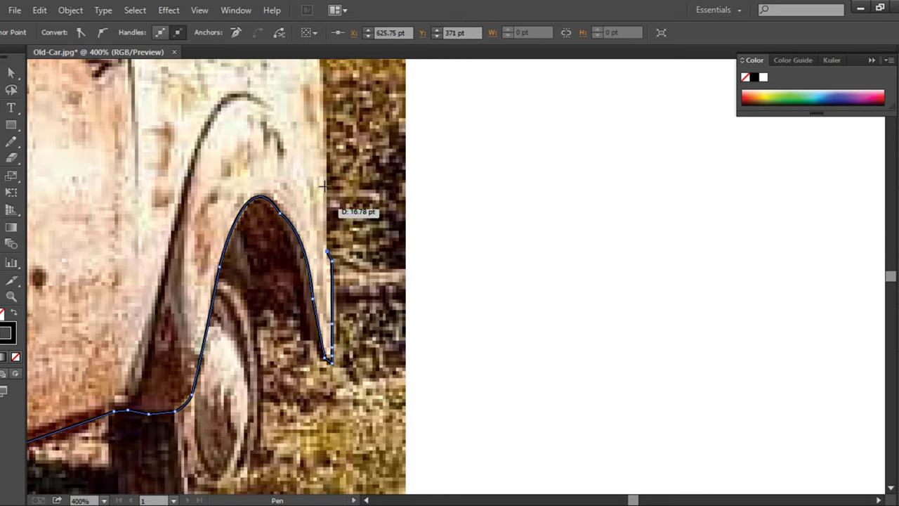
{"action": "scroll", "coordinate": [324, 186], "scroll_direction": "up", "scroll_amount": 3}
{"action": "left_click", "coordinate": [311, 291]}
{"action": "left_click_drag", "start_coordinate": [304, 244], "coordinate": [298, 221]}
{"action": "scroll", "coordinate": [298, 220], "scroll_direction": "up", "scroll_amount": 1}
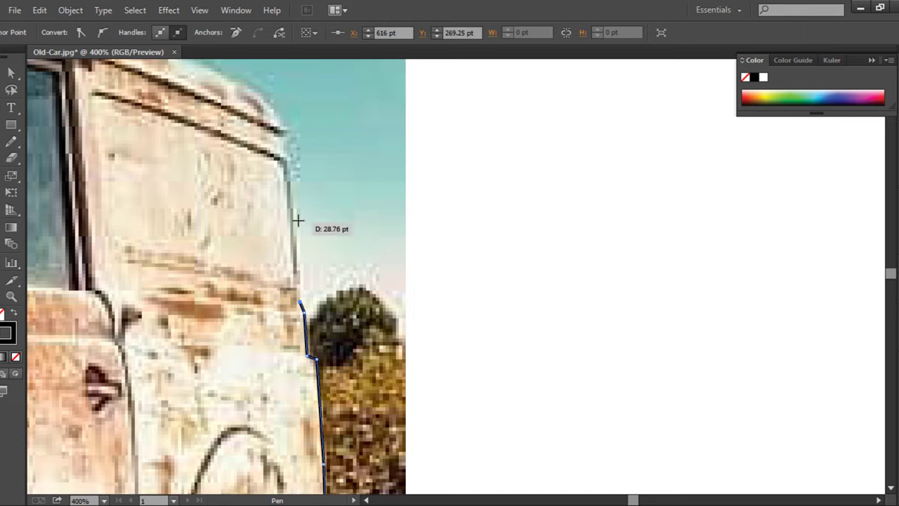
{"action": "scroll", "coordinate": [279, 129], "scroll_direction": "up", "scroll_amount": 2}
{"action": "left_click_drag", "start_coordinate": [274, 259], "coordinate": [289, 238]}
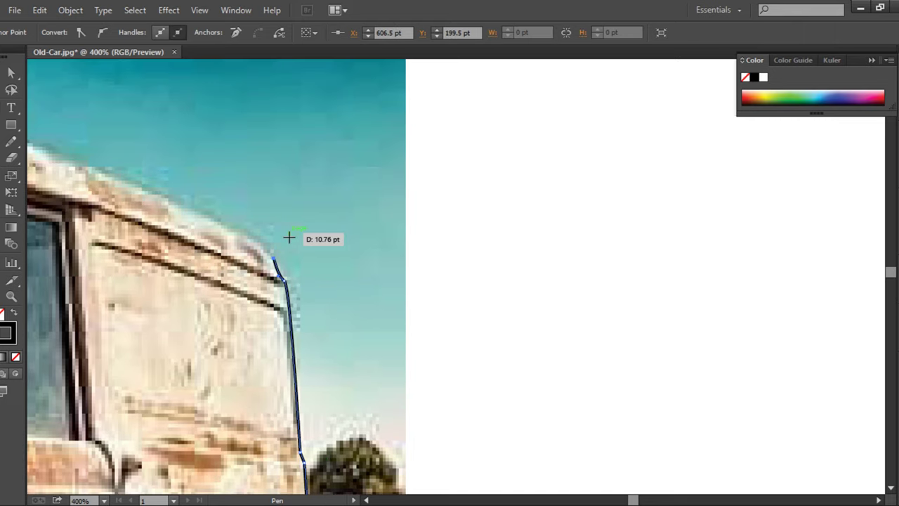
- Place the top rear corner point and continue the outline along the roofline
{"action": "left_click", "coordinate": [242, 197]}
{"action": "mouse_move", "coordinate": [242, 197]}
{"action": "left_mouse_down"}
{"action": "mouse_move", "coordinate": [323, 225]}
{"action": "mouse_move", "coordinate": [376, 273]}
{"action": "mouse_move", "coordinate": [330, 251]}
{"action": "left_mouse_up"}
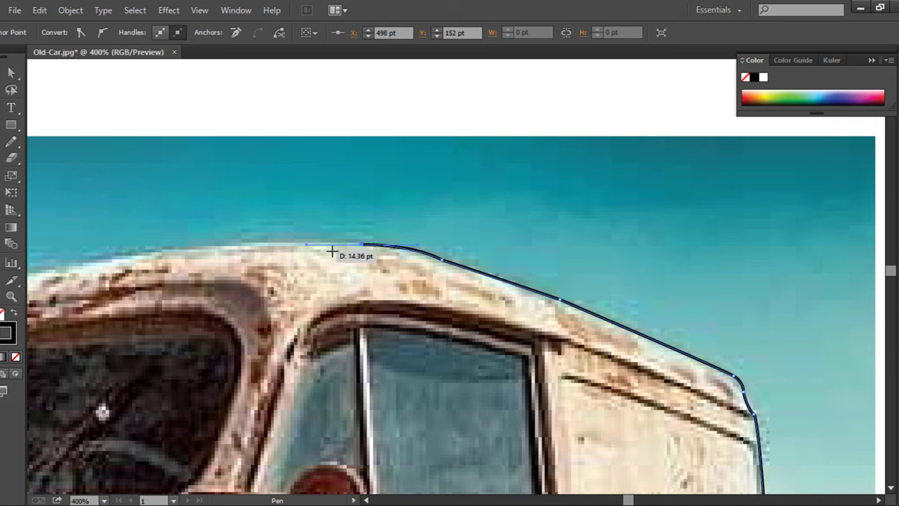
{"action": "scroll", "coordinate": [351, 276], "scroll_direction": "left", "scroll_amount": 3}
{"action": "scroll", "coordinate": [320, 299], "scroll_direction": "left", "scroll_amount": 3}
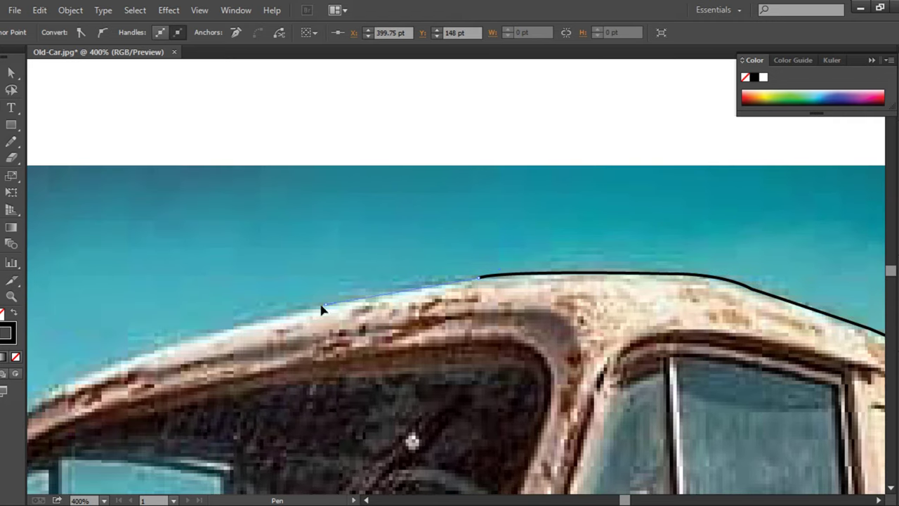
{"action": "left_click", "coordinate": [323, 306]}
{"action": "scroll", "coordinate": [328, 307], "scroll_direction": "left", "scroll_amount": 4}
{"action": "scroll", "coordinate": [327, 307], "scroll_direction": "up", "scroll_amount": 1}
- Curve the outline over the front of the roof and down the windshield pillar to its base
{"action": "left_click_drag", "start_coordinate": [305, 384], "coordinate": [268, 414]}
{"action": "scroll", "coordinate": [416, 270], "scroll_direction": "left", "scroll_amount": 4}
{"action": "scroll", "coordinate": [416, 271], "scroll_direction": "down", "scroll_amount": 4}
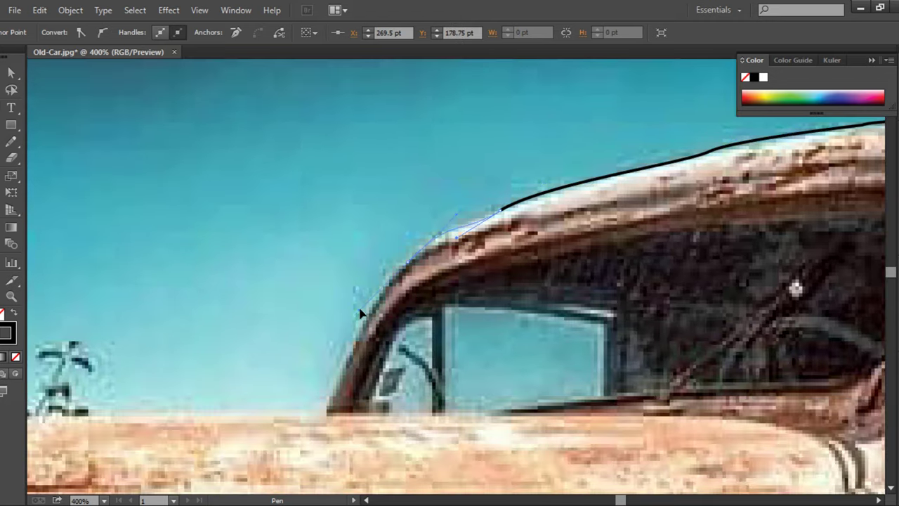
{"action": "left_click_drag", "start_coordinate": [366, 306], "coordinate": [345, 357]}
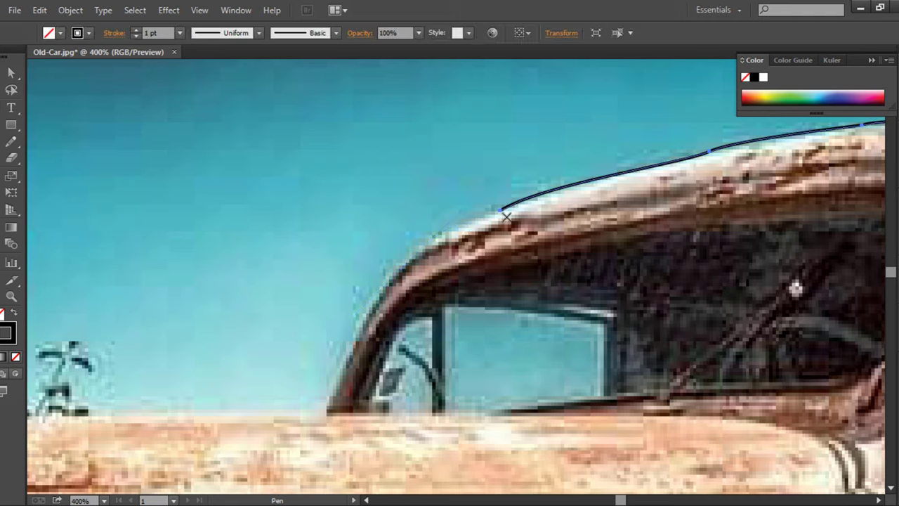
{"action": "left_click", "coordinate": [320, 406]}
{"action": "scroll", "coordinate": [492, 325], "scroll_direction": "left", "scroll_amount": 5}
{"action": "scroll", "coordinate": [491, 325], "scroll_direction": "down", "scroll_amount": 2}
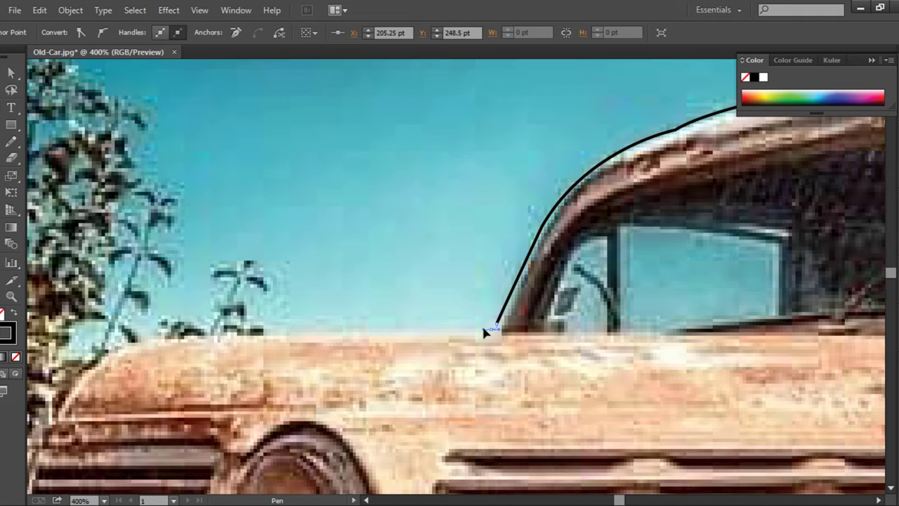
{"action": "scroll", "coordinate": [485, 327], "scroll_direction": "left", "scroll_amount": 5}
{"action": "scroll", "coordinate": [422, 335], "scroll_direction": "left", "scroll_amount": 5}
{"action": "scroll", "coordinate": [421, 335], "scroll_direction": "down", "scroll_amount": 2}
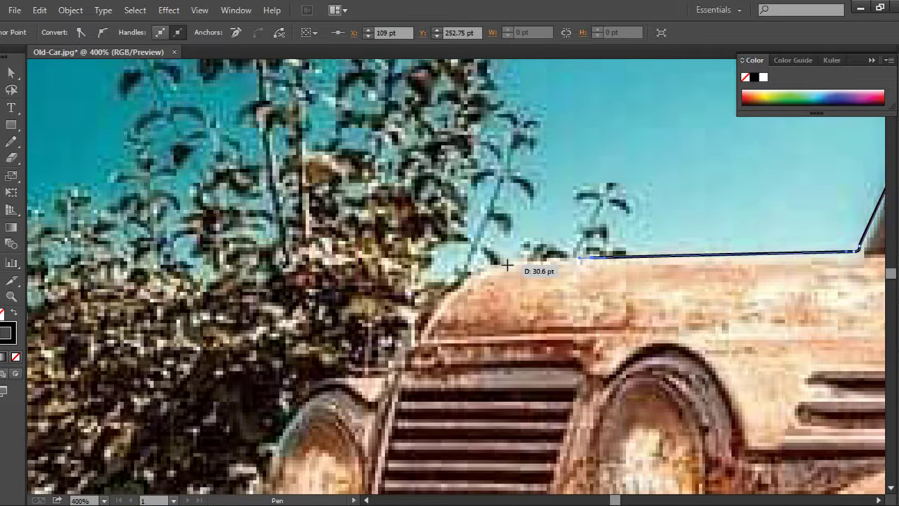
- Pan and scroll the view to bring the grille and front headlight into view
{"action": "left_click_drag", "start_coordinate": [440, 447], "coordinate": [633, 292]}
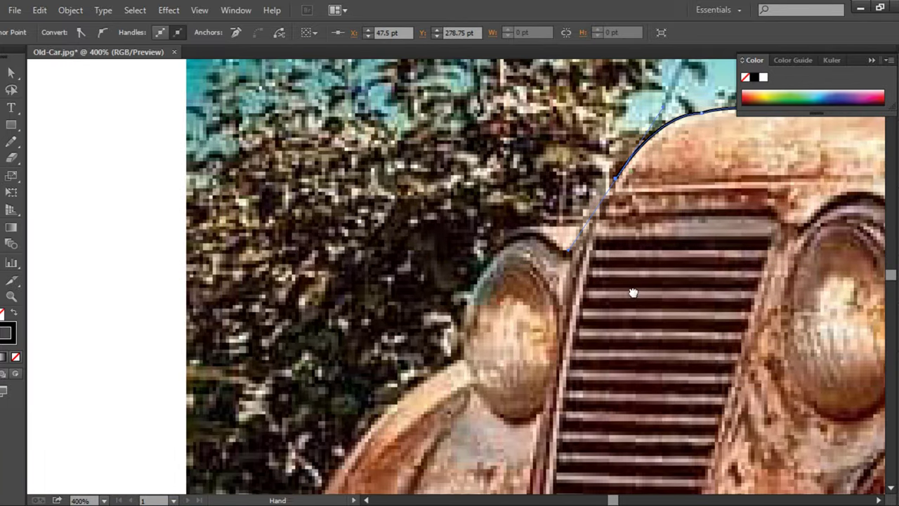
{"action": "scroll", "coordinate": [555, 236], "scroll_direction": "down", "scroll_amount": 2}
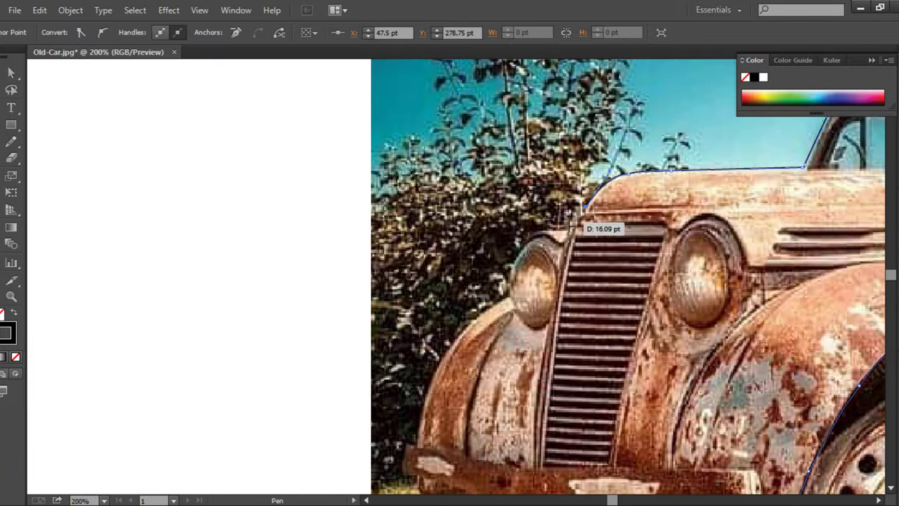
{"action": "scroll", "coordinate": [596, 260], "scroll_direction": "left", "scroll_amount": 2}
{"action": "scroll", "coordinate": [596, 260], "scroll_direction": "down", "scroll_amount": 1}
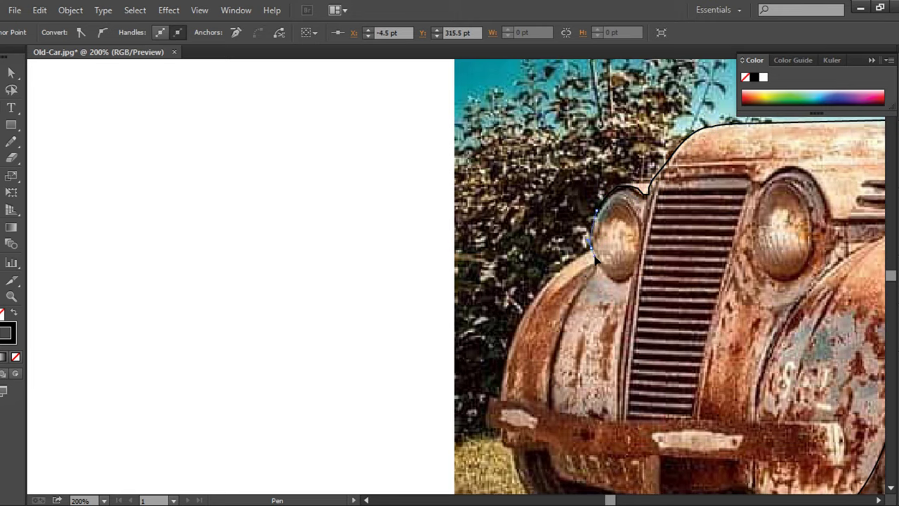
{"action": "scroll", "coordinate": [592, 247], "scroll_direction": "up", "scroll_amount": 2}
{"action": "scroll", "coordinate": [594, 390], "scroll_direction": "down", "scroll_amount": 2}
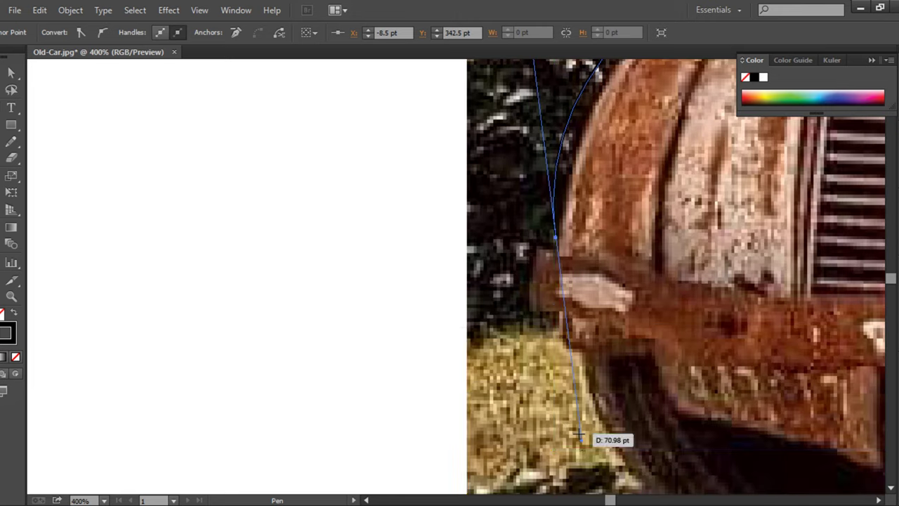
{"action": "scroll", "coordinate": [594, 425], "scroll_direction": "down", "scroll_amount": 2}
- Curve the outline down the front fender, resume the path, and dismiss the warning message
{"action": "left_click_drag", "start_coordinate": [496, 290], "coordinate": [503, 296]}
{"action": "key", "text": "v"}
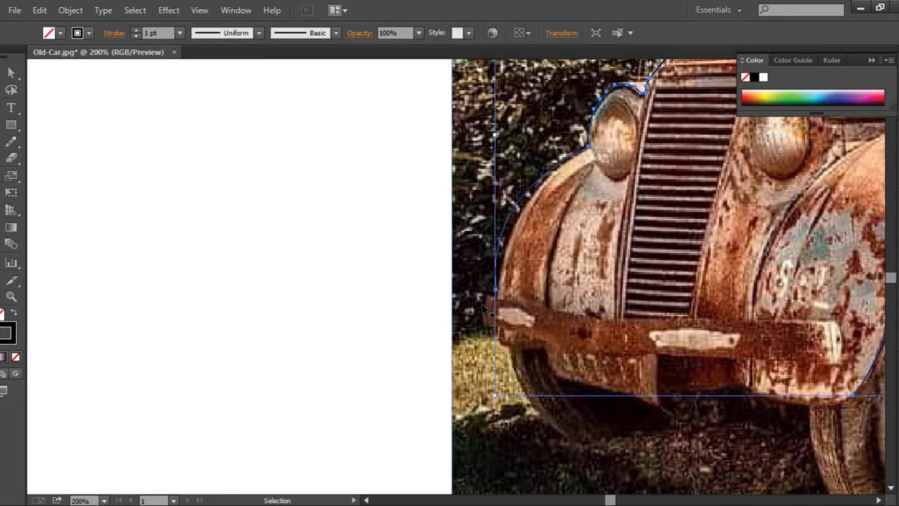
{"action": "left_click", "coordinate": [496, 296]}
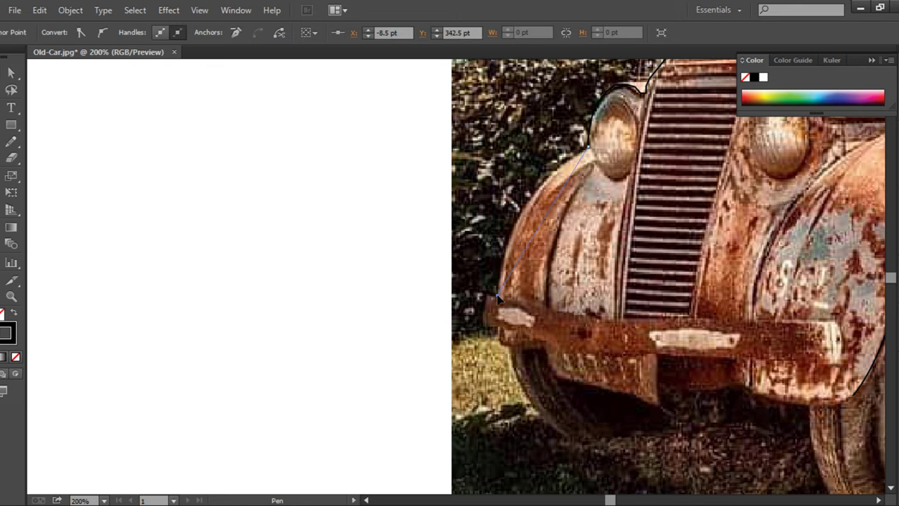
{"action": "scroll", "coordinate": [511, 349], "scroll_direction": "up", "scroll_amount": 1}
{"action": "scroll", "coordinate": [551, 320], "scroll_direction": "up", "scroll_amount": 1}
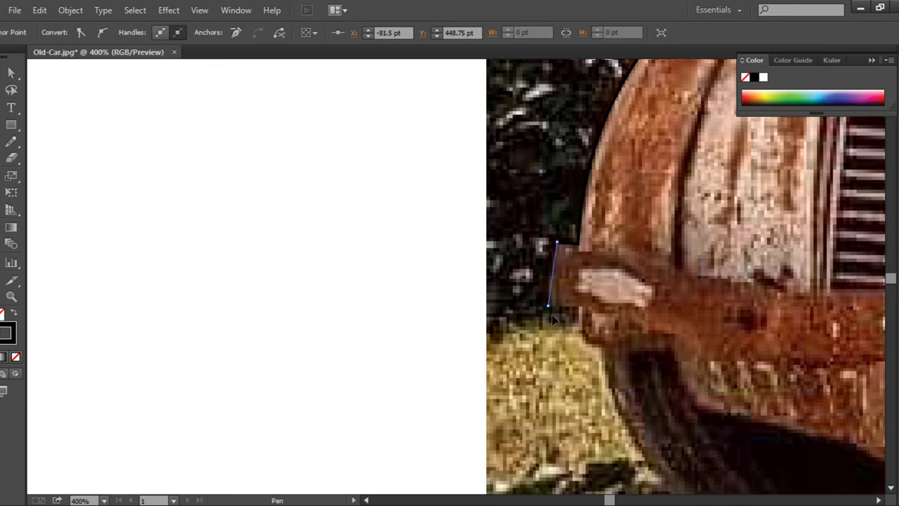
{"action": "left_click", "coordinate": [555, 348], "text": "alt"}
{"action": "key", "text": "Return"}
{"action": "left_click_drag", "start_coordinate": [567, 317], "coordinate": [527, 312]}
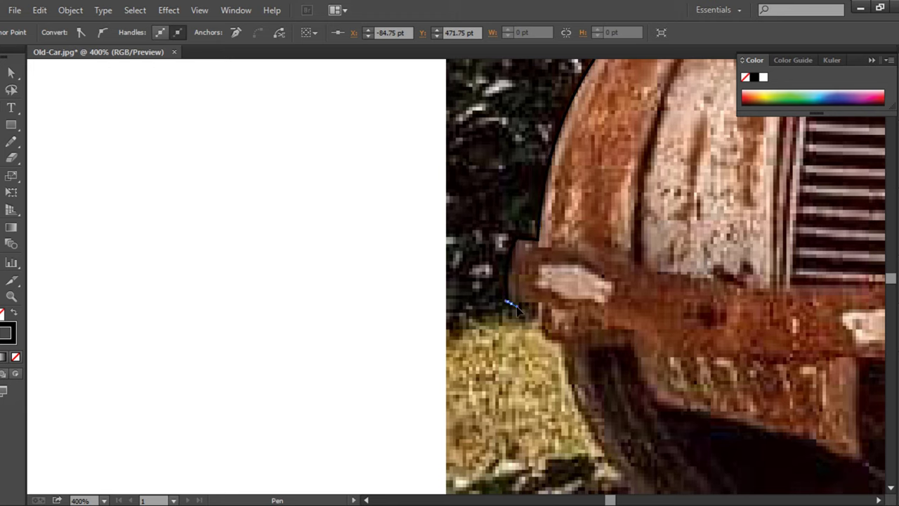
- Continue the outline along the bumper edge, its outer corner and its underside
{"action": "left_click_drag", "start_coordinate": [532, 387], "coordinate": [497, 287]}
{"action": "left_click", "coordinate": [505, 234]}
{"action": "scroll", "coordinate": [525, 241], "scroll_direction": "down", "scroll_amount": 2}
{"action": "left_click", "coordinate": [563, 171]}
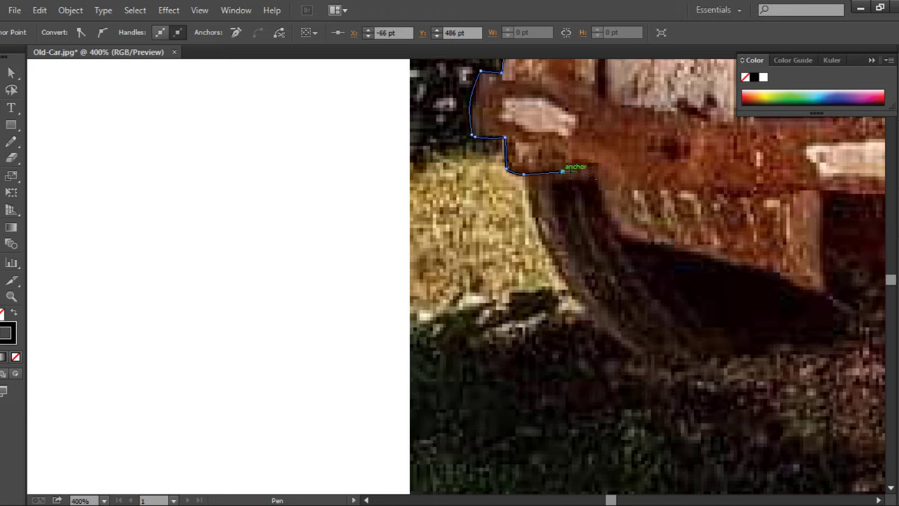
{"action": "mouse_move", "coordinate": [645, 191]}
{"action": "left_mouse_down"}
{"action": "mouse_move", "coordinate": [336, 241]}
{"action": "mouse_move", "coordinate": [295, 260]}
{"action": "left_mouse_up"}
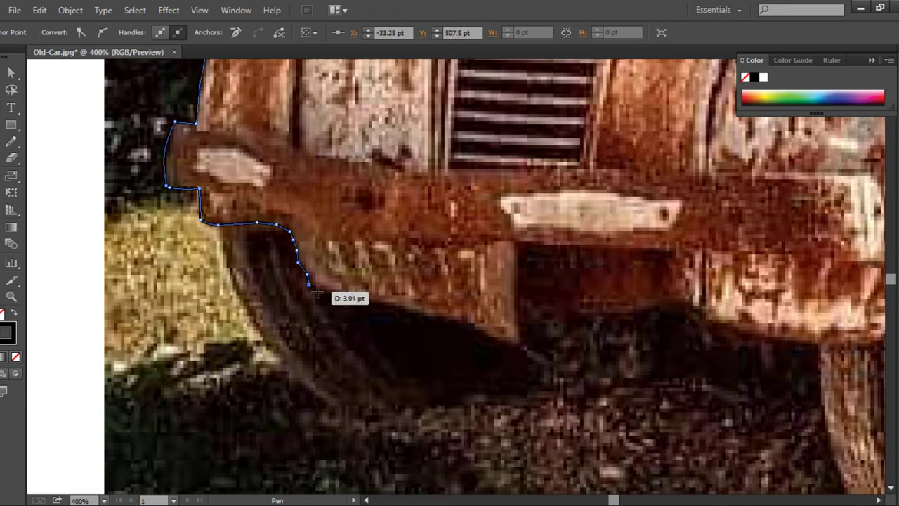
{"action": "left_click_drag", "start_coordinate": [414, 315], "coordinate": [456, 326]}
{"action": "left_click", "coordinate": [473, 324]}
{"action": "left_click", "coordinate": [490, 338]}
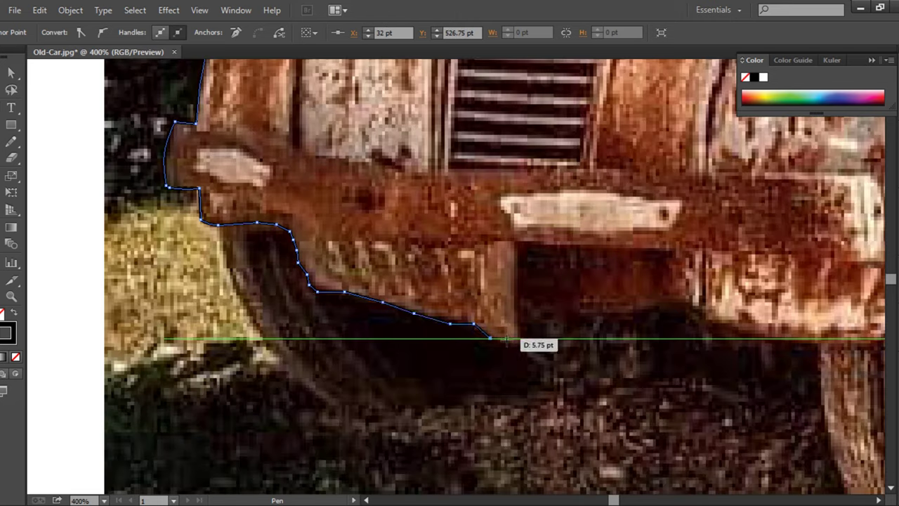
{"action": "left_click", "coordinate": [519, 338]}
- Add a corner point under the bumper and close the outline at the front wheel arch
{"action": "key", "text": "ctrl+equal"}
{"action": "left_click", "coordinate": [411, 257]}
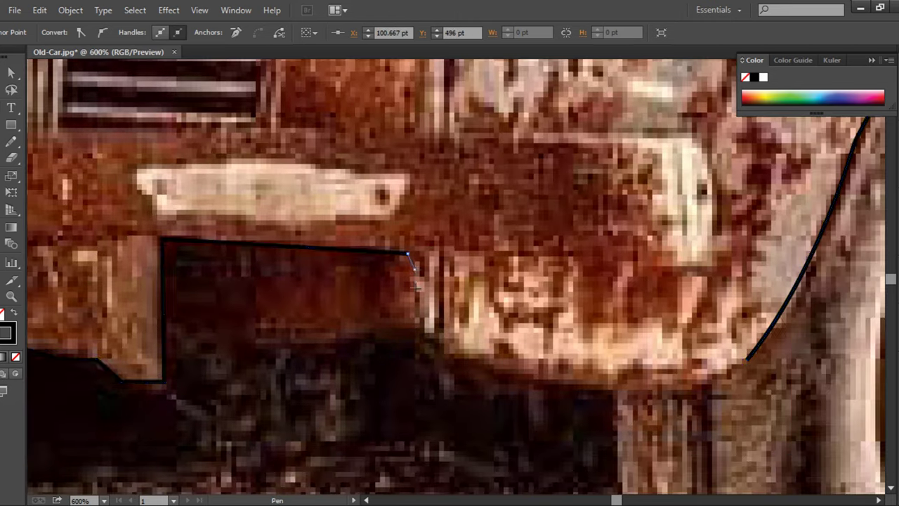
{"action": "left_click", "coordinate": [472, 371]}
{"action": "key", "text": "v"}
{"action": "key", "text": "ctrl+minus"}
{"action": "key", "text": "ctrl+minus"}
{"action": "key", "text": "ctrl+minus"}
{"action": "key", "text": "ctrl+minus"}
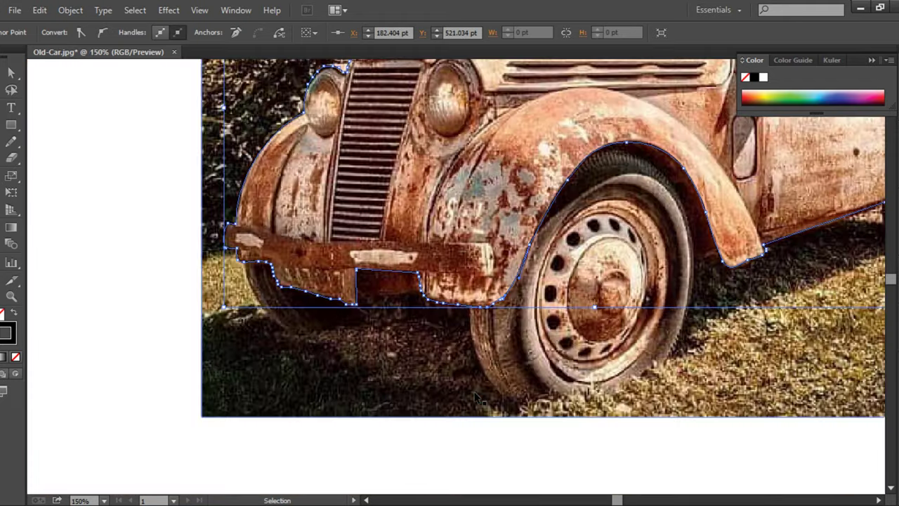
{"action": "key", "text": "ctrl+minus"}
- Toggle the photo layer to check the trace, then trace the oval lamp on the front fender
{"action": "key", "text": "F7"}
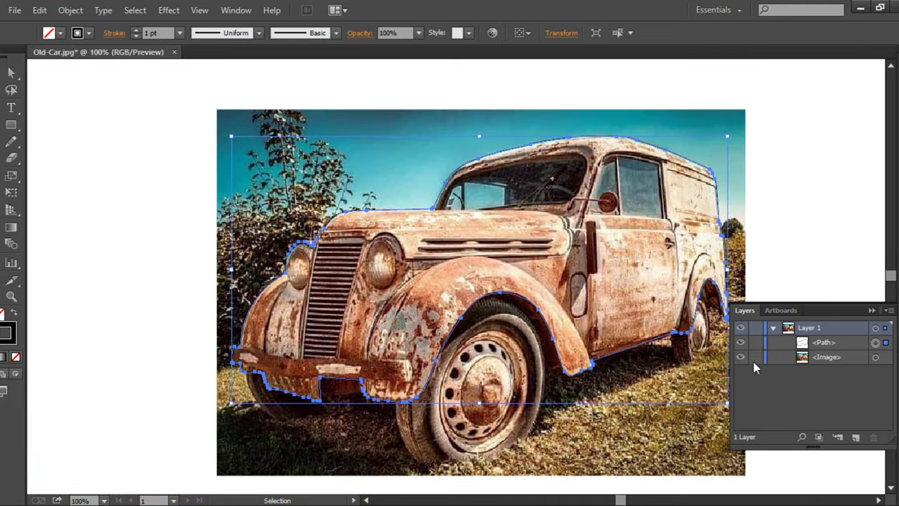
{"action": "left_click", "coordinate": [741, 357]}
{"action": "left_click", "coordinate": [740, 357]}
{"action": "left_click", "coordinate": [741, 357]}
{"action": "left_click", "coordinate": [741, 357]}
{"action": "key", "text": "ctrl+equal"}
{"action": "key", "text": "ctrl+equal"}
{"action": "key", "text": "ctrl+equal"}
{"action": "key", "text": "F7"}
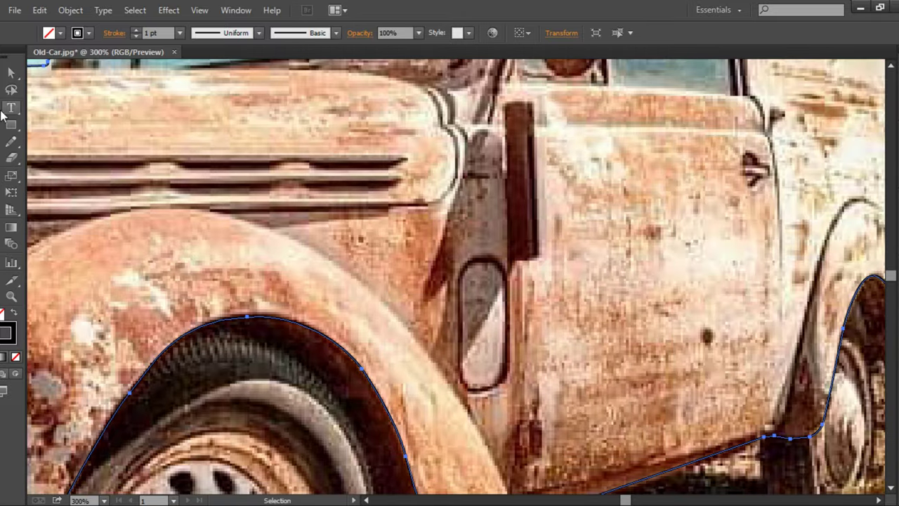
{"action": "left_click", "coordinate": [462, 276]}
{"action": "left_click_drag", "start_coordinate": [462, 382], "coordinate": [475, 387]}
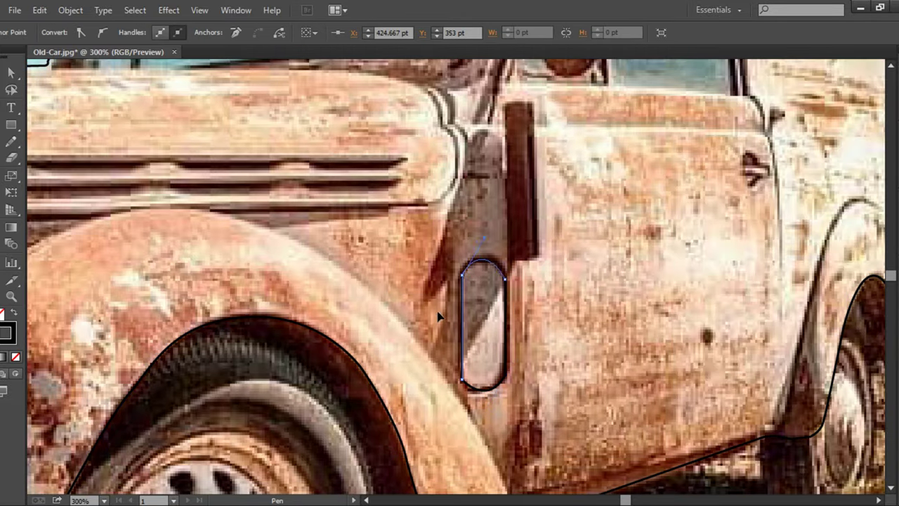
{"action": "key", "text": "v"}
- Trace the outer curve of the rear wheel arch and open the arch path's context menu
{"action": "left_click_drag", "start_coordinate": [768, 334], "coordinate": [477, 366]}
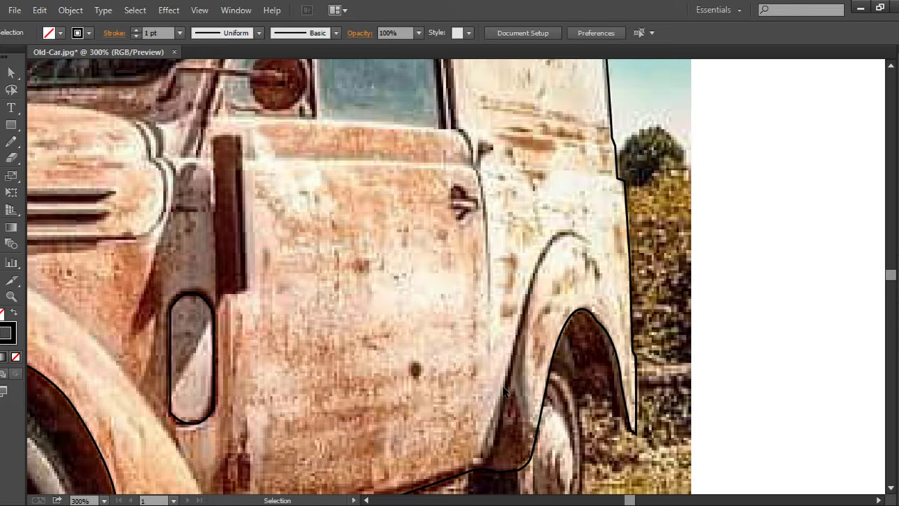
{"action": "left_click", "coordinate": [493, 467]}
{"action": "left_click_drag", "start_coordinate": [546, 250], "coordinate": [553, 244]}
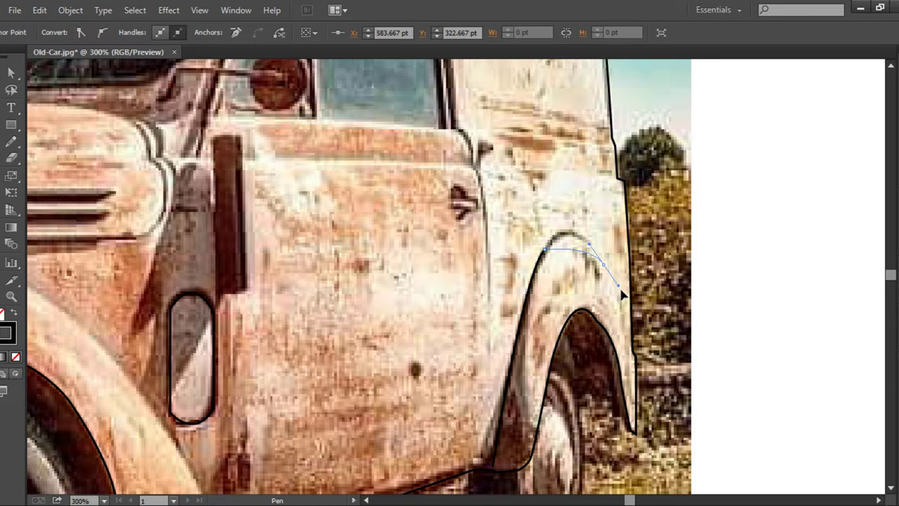
{"action": "left_click_drag", "start_coordinate": [626, 310], "coordinate": [678, 258]}
{"action": "key", "text": "v"}
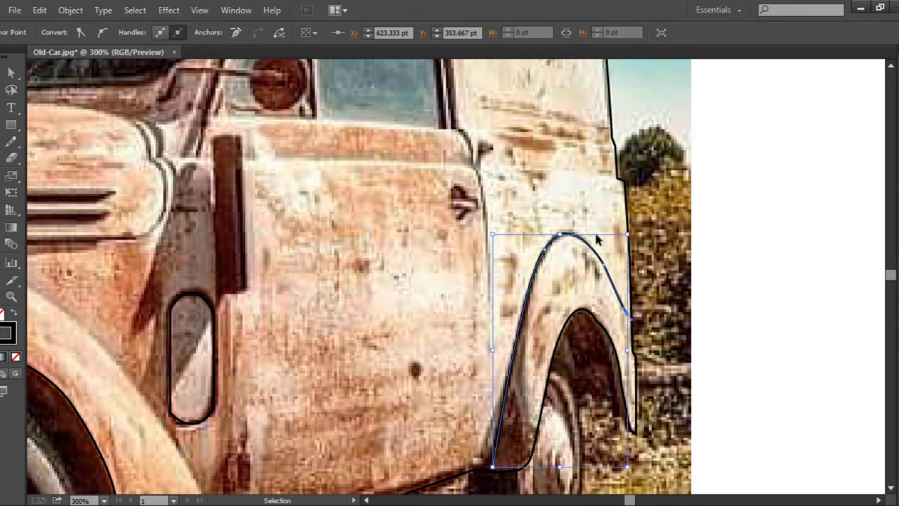
{"action": "key", "text": "v"}
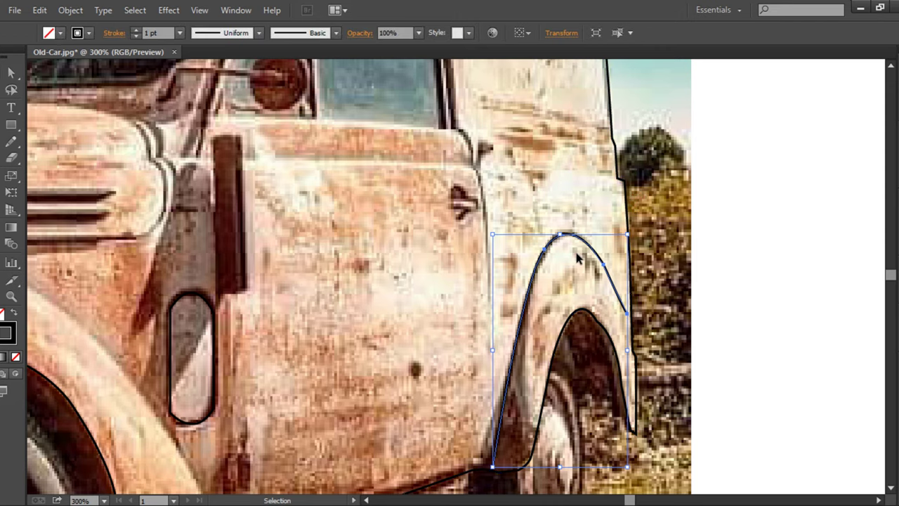
{"action": "key", "text": "ctrl+plus"}
{"action": "right_click", "coordinate": [468, 251]}
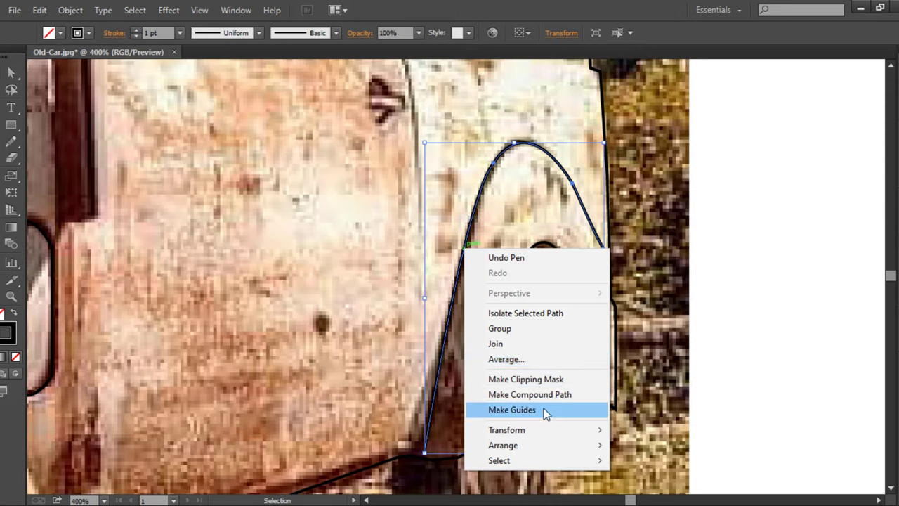
- Undo the accidental copy of the arch path and deselect it
{"action": "mouse_move", "coordinate": [485, 207]}
{"action": "left_mouse_down"}
{"action": "mouse_move", "coordinate": [534, 236]}
{"action": "mouse_move", "coordinate": [401, 430]}
{"action": "left_mouse_up"}
{"action": "key", "text": "ctrl+z"}
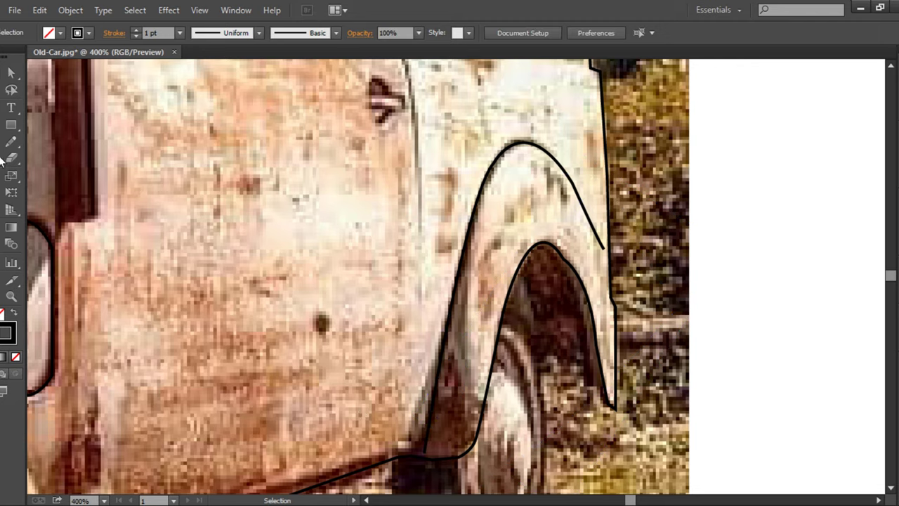
{"action": "key", "text": "p"}
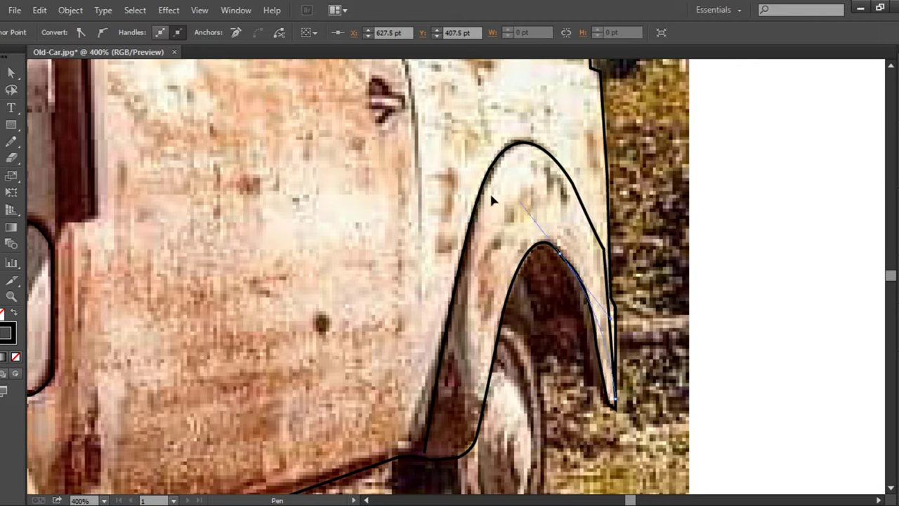
{"action": "left_click", "coordinate": [490, 191], "text": "ctrl"}
- Trace the inner edge of the rear wheel arch over the tyre down to the sill
{"action": "key", "text": "ctrl+plus"}
{"action": "key", "text": "ctrl+plus"}
{"action": "scroll", "coordinate": [519, 316], "scroll_direction": "down", "scroll_amount": 5}
{"action": "left_click", "coordinate": [522, 411]}
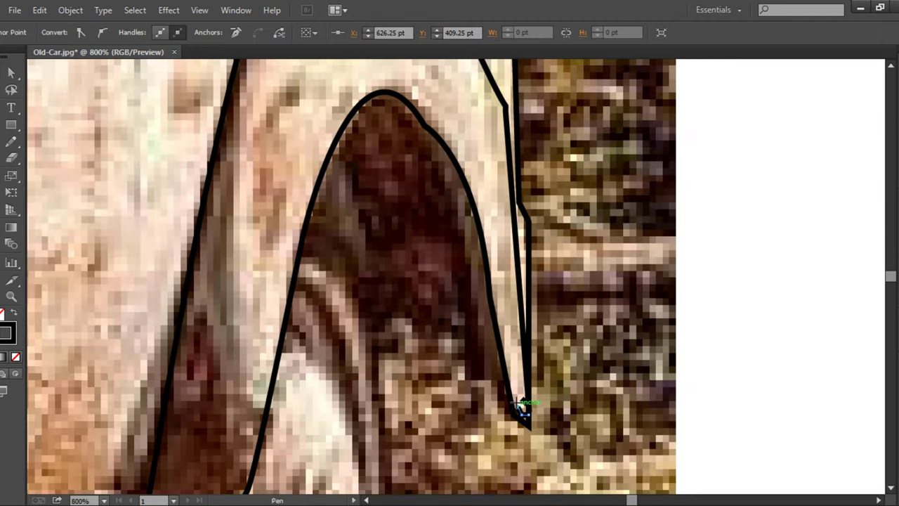
{"action": "left_click_drag", "start_coordinate": [425, 106], "coordinate": [559, 187]}
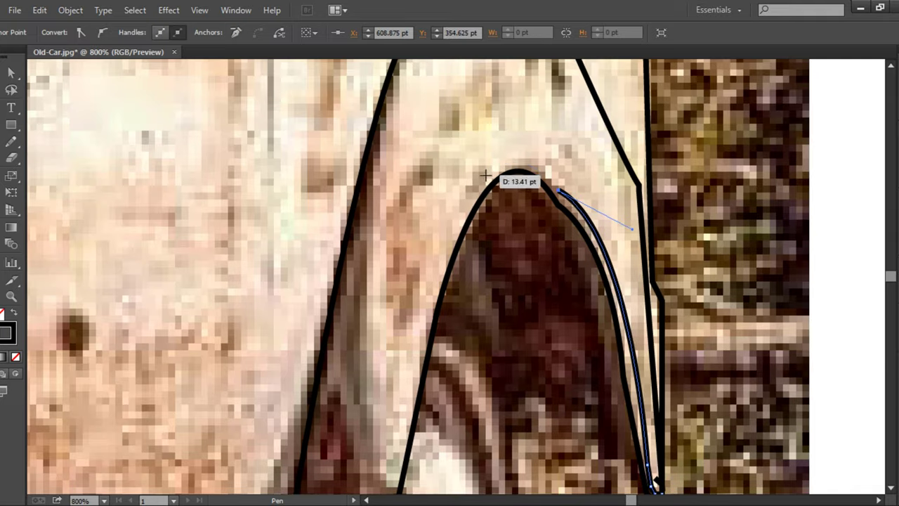
{"action": "scroll", "coordinate": [486, 174], "scroll_direction": "down", "scroll_amount": 5}
{"action": "key", "text": "ctrl+minus"}
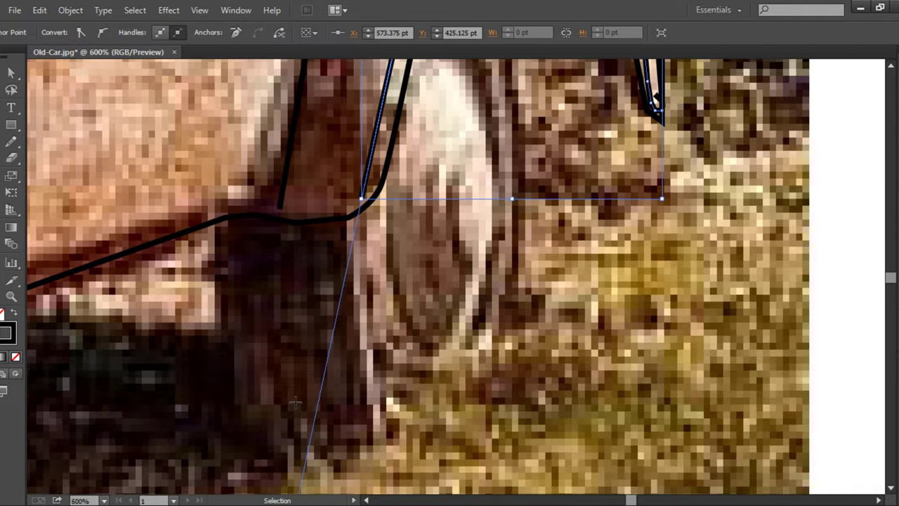
{"action": "key", "text": "ctrl+minus"}
{"action": "key", "text": "ctrl+minus"}
{"action": "left_click_drag", "start_coordinate": [391, 250], "coordinate": [390, 282]}
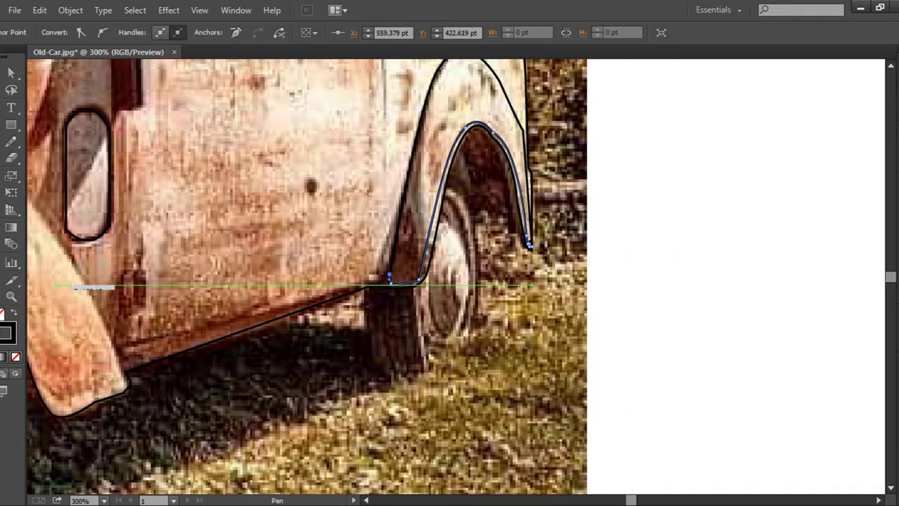
{"action": "key", "text": "v"}
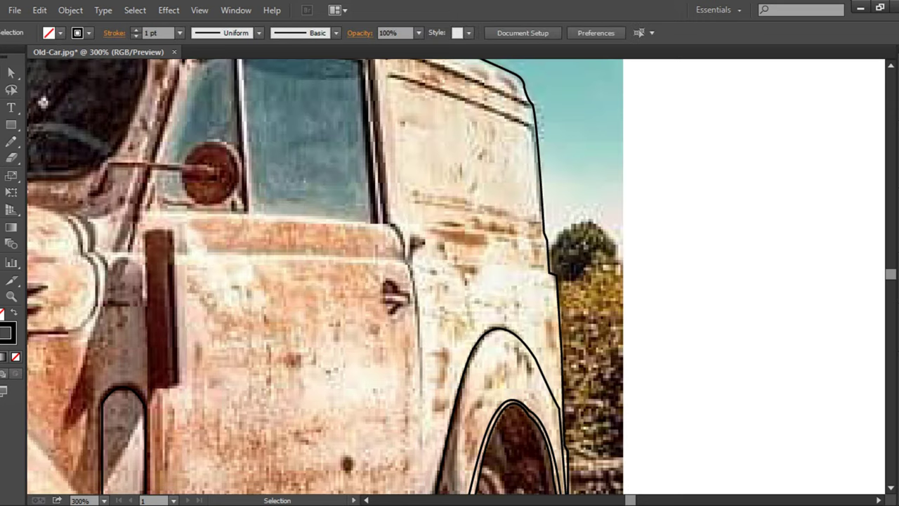
- Draw a circle over the door handle and set the stroke weight to 3 pt
{"action": "key", "text": "ctrl+plus"}
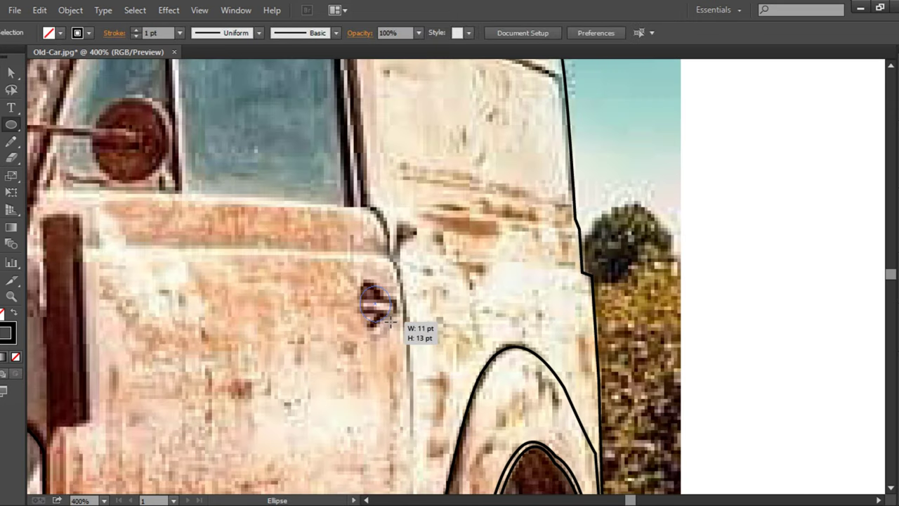
{"action": "left_click_drag", "start_coordinate": [390, 321], "coordinate": [394, 323]}
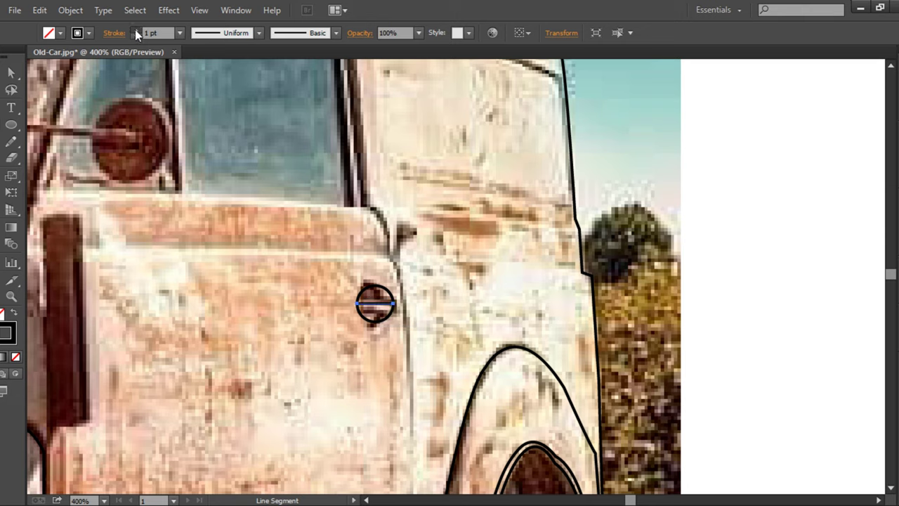
{"action": "left_click", "coordinate": [729, 213]}
{"action": "scroll", "coordinate": [450, 281], "scroll_direction": "up", "scroll_amount": 4}
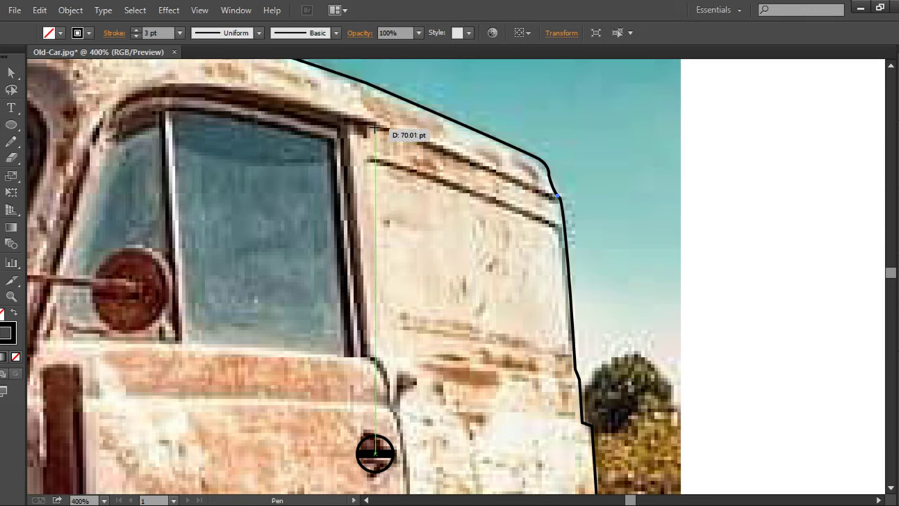
- Trace the thin strip along the roof edge from the roof corner toward the window
{"action": "left_click", "coordinate": [400, 137]}
{"action": "key", "text": "p"}
{"action": "left_click", "coordinate": [559, 226]}
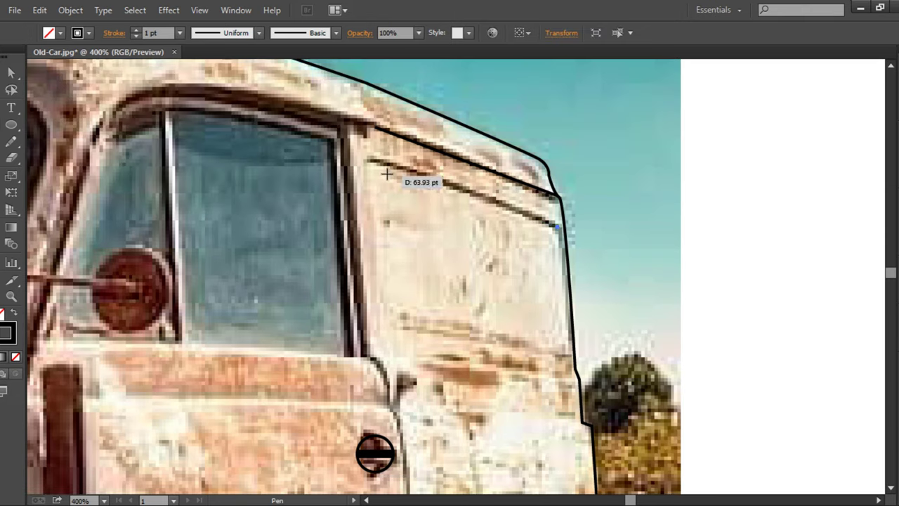
{"action": "left_click_drag", "start_coordinate": [366, 161], "coordinate": [364, 146]}
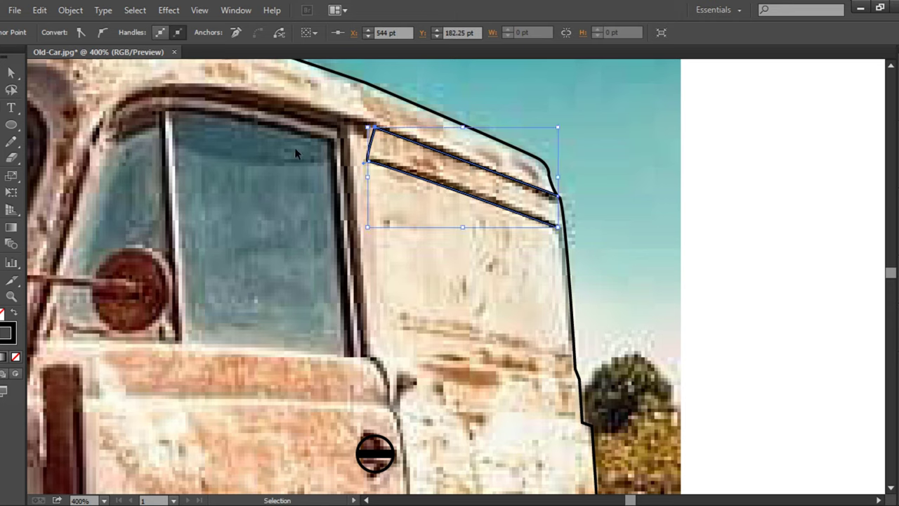
{"action": "left_click", "coordinate": [696, 199], "text": "ctrl"}
{"action": "scroll", "coordinate": [697, 199], "scroll_direction": "down", "scroll_amount": 2}
{"action": "scroll", "coordinate": [385, 170], "scroll_direction": "down", "scroll_amount": 3}
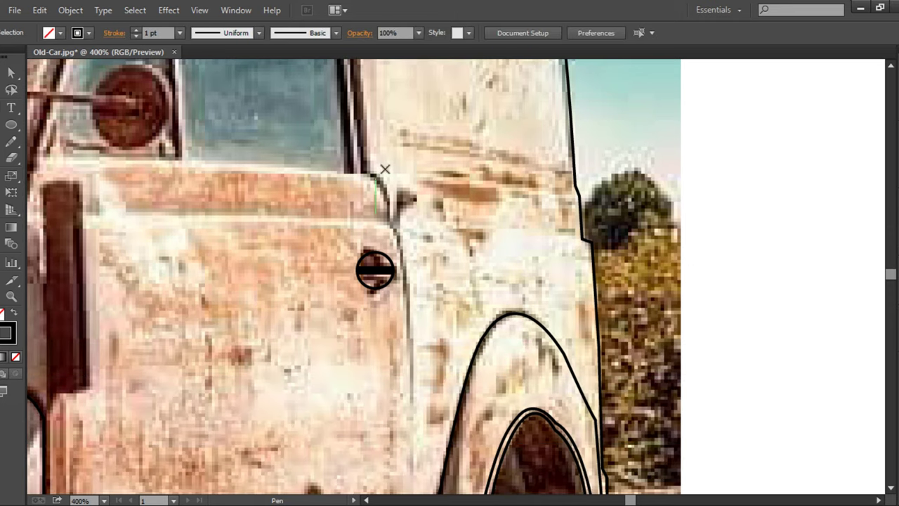
- Trace the door outline down its rear edge and along the sill
{"action": "left_click", "coordinate": [419, 315]}
{"action": "scroll", "coordinate": [415, 342], "scroll_direction": "down", "scroll_amount": 1}
{"action": "scroll", "coordinate": [416, 341], "scroll_direction": "down", "scroll_amount": 3}
{"action": "left_click", "coordinate": [414, 250]}
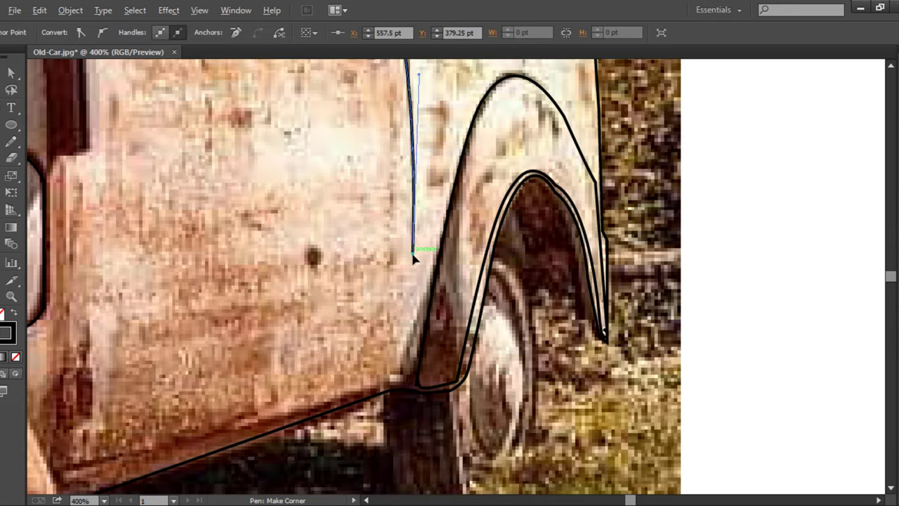
{"action": "left_click_drag", "start_coordinate": [156, 414], "coordinate": [385, 344]}
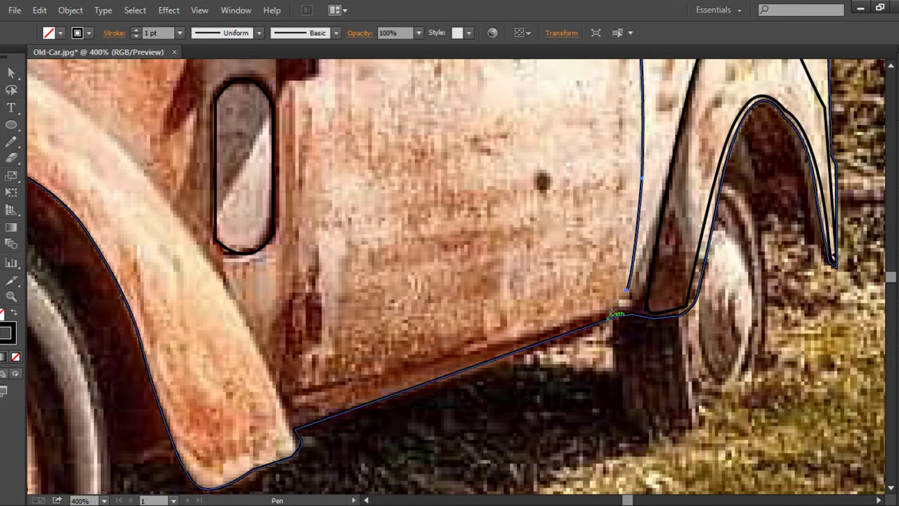
{"action": "left_click_drag", "start_coordinate": [283, 391], "coordinate": [283, 389]}
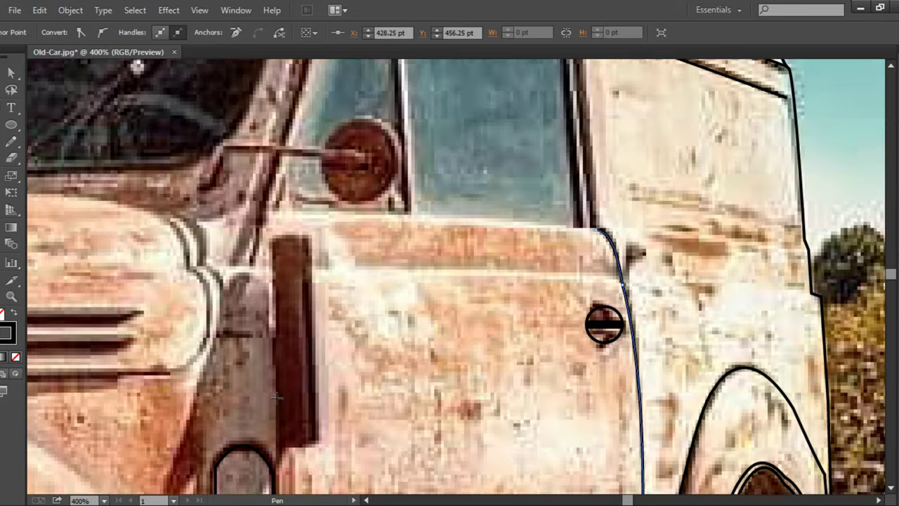
- Close the door outline at its start point via the top corner, then deselect it
{"action": "scroll", "coordinate": [283, 390], "scroll_direction": "down", "scroll_amount": 2}
{"action": "left_click", "coordinate": [388, 141]}
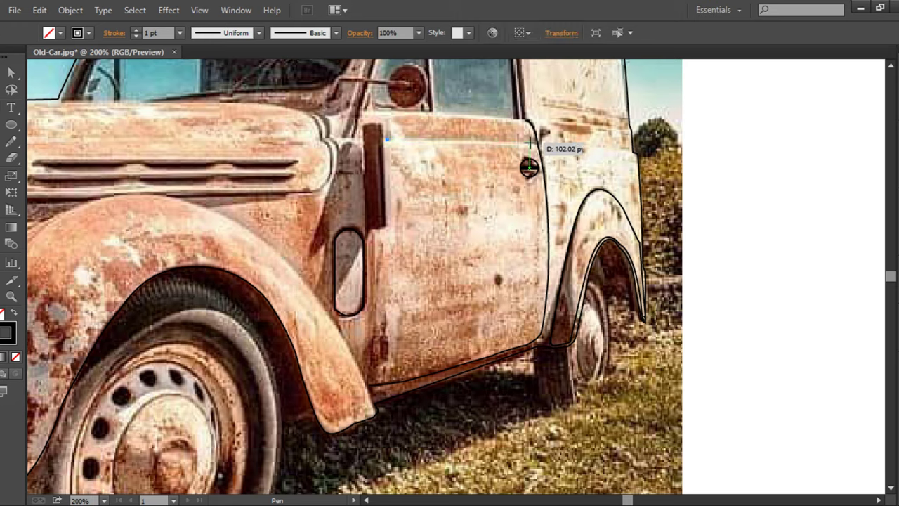
{"action": "left_click", "coordinate": [373, 383]}
{"action": "key", "text": "ctrl+shift+a"}
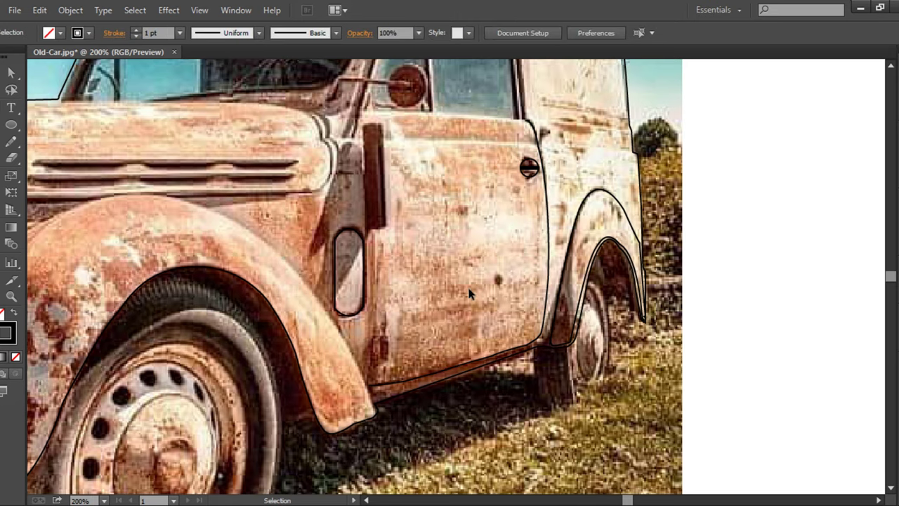
{"action": "scroll", "coordinate": [453, 190], "scroll_direction": "up", "scroll_amount": 1}
{"action": "key", "text": "p"}
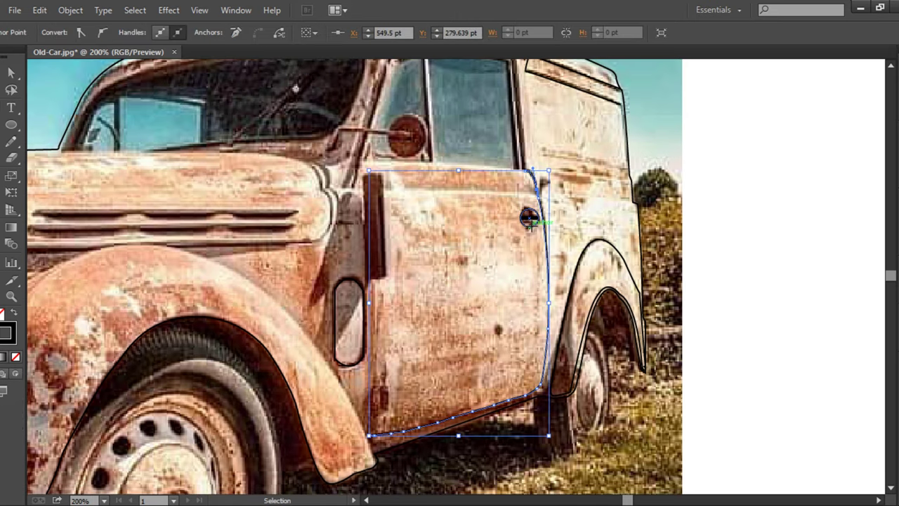
{"action": "key", "text": "ctrl+plus"}
{"action": "key", "text": "ctrl+plus"}
{"action": "key", "text": "ctrl+plus"}
- Trace a closed outline of the trim above the door with the Pen tool
{"action": "left_click", "coordinate": [699, 329]}
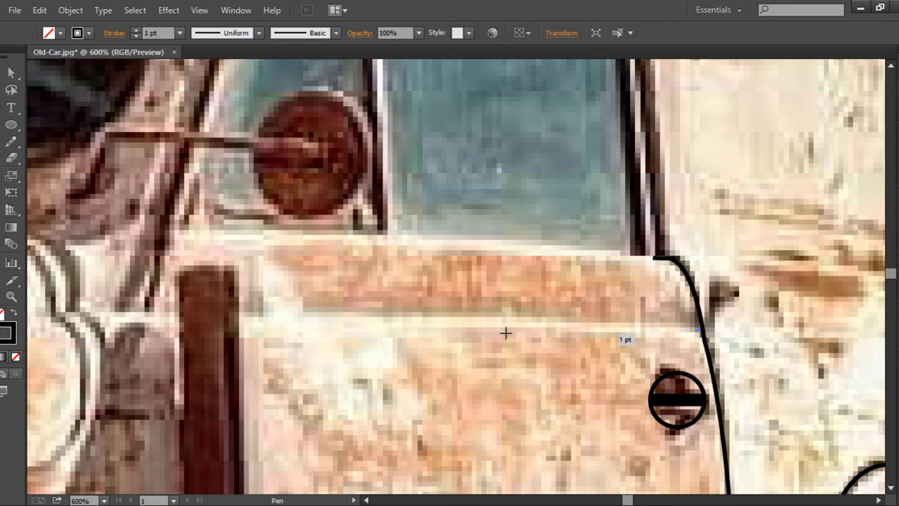
{"action": "left_click", "coordinate": [241, 317]}
{"action": "left_click", "coordinate": [241, 265]}
{"action": "left_click", "coordinate": [204, 262]}
{"action": "left_click", "coordinate": [174, 266]}
{"action": "left_click", "coordinate": [175, 234]}
{"action": "left_click", "coordinate": [631, 254]}
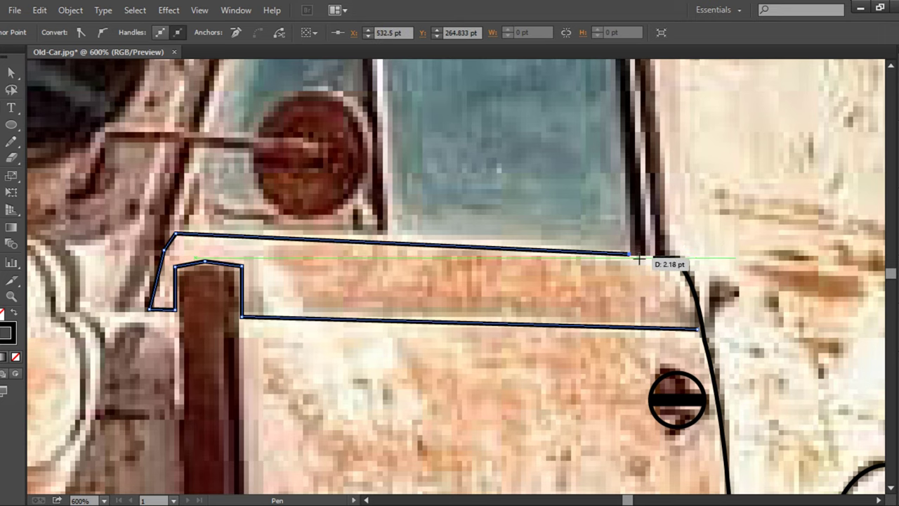
{"action": "left_click", "coordinate": [700, 329]}
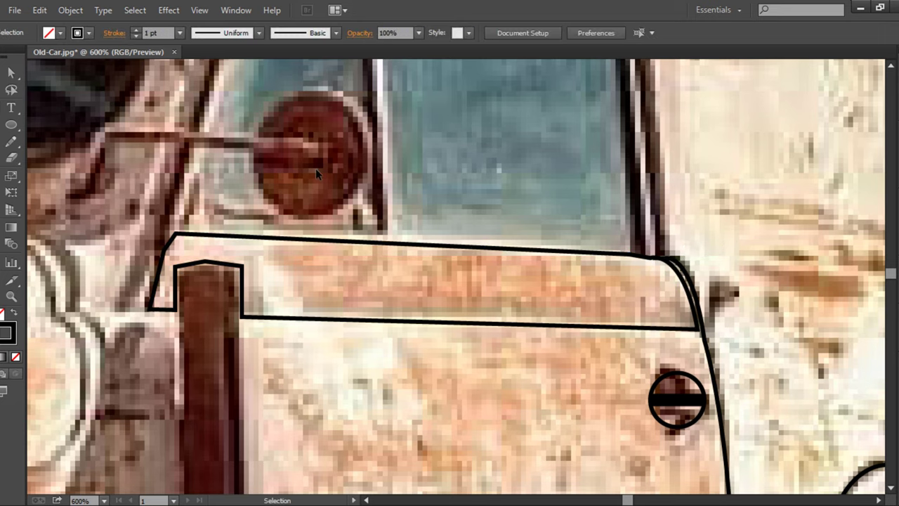
- Outline the dark door bar as a closed shape
{"action": "scroll", "coordinate": [186, 431], "scroll_direction": "down", "scroll_amount": 5}
{"action": "left_click", "coordinate": [186, 430]}
{"action": "left_click", "coordinate": [241, 431]}
{"action": "left_click", "coordinate": [249, 424]}
{"action": "left_click", "coordinate": [241, 172]}
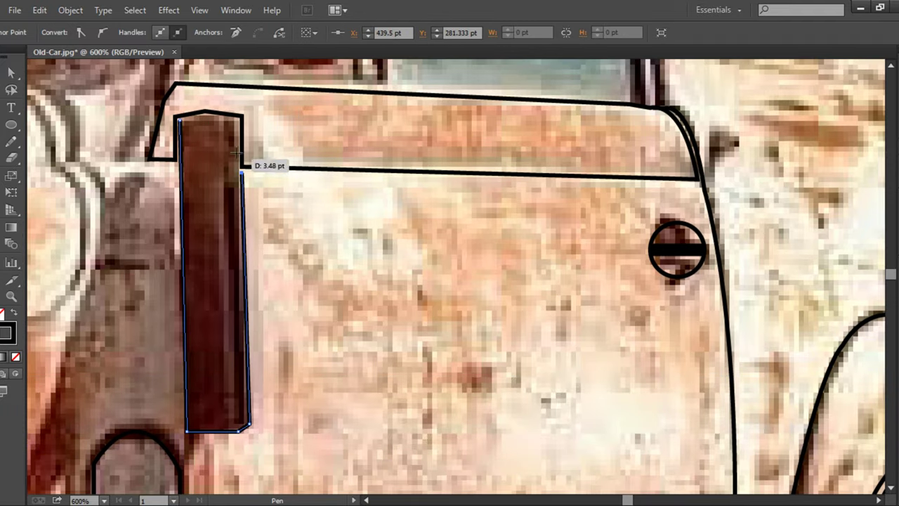
- Trace a closed four-corner outline of the door window glass
{"action": "key", "text": "ctrl+minus"}
{"action": "key", "text": "ctrl+minus"}
{"action": "left_click_drag", "start_coordinate": [304, 330], "coordinate": [305, 421]}
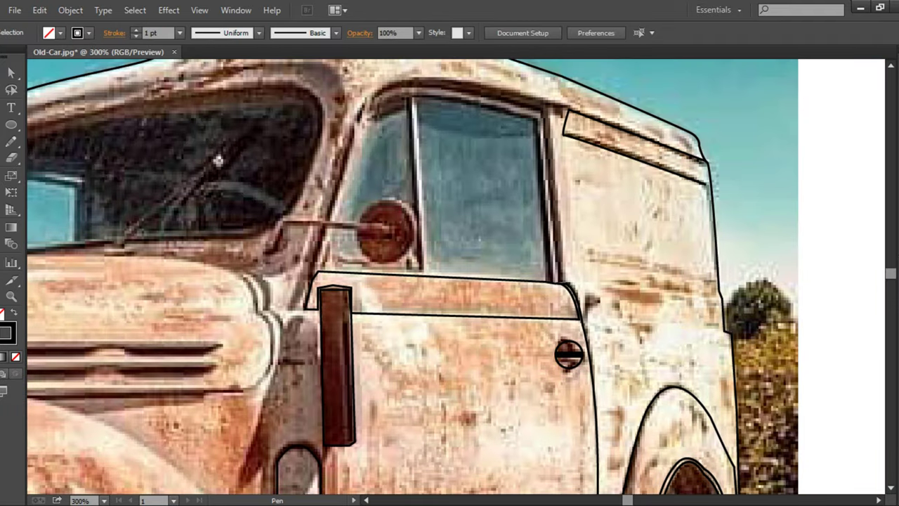
{"action": "left_click", "coordinate": [417, 96]}
{"action": "left_click", "coordinate": [535, 118]}
{"action": "left_click", "coordinate": [547, 280]}
{"action": "left_click", "coordinate": [422, 274]}
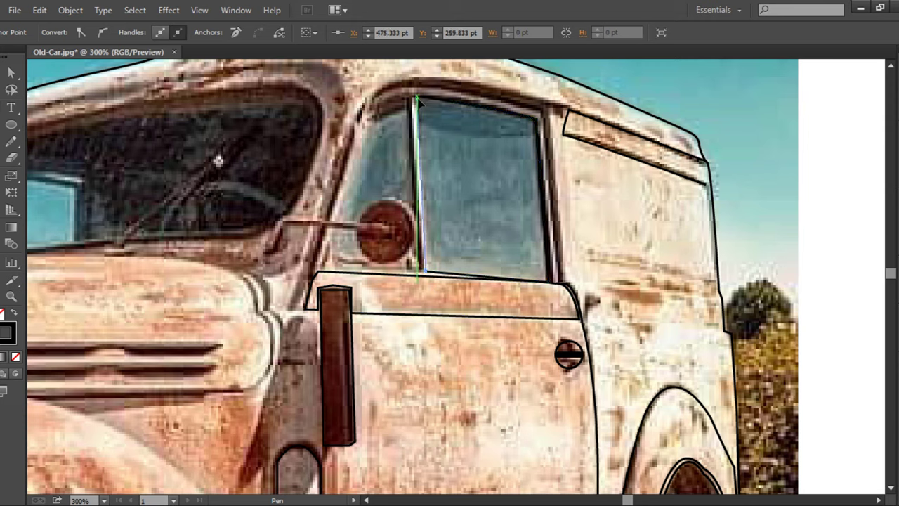
{"action": "left_click", "coordinate": [416, 96]}
- Trace the small curved front window pane around the mirror housing
{"action": "left_click", "coordinate": [406, 104]}
{"action": "left_click", "coordinate": [376, 118]}
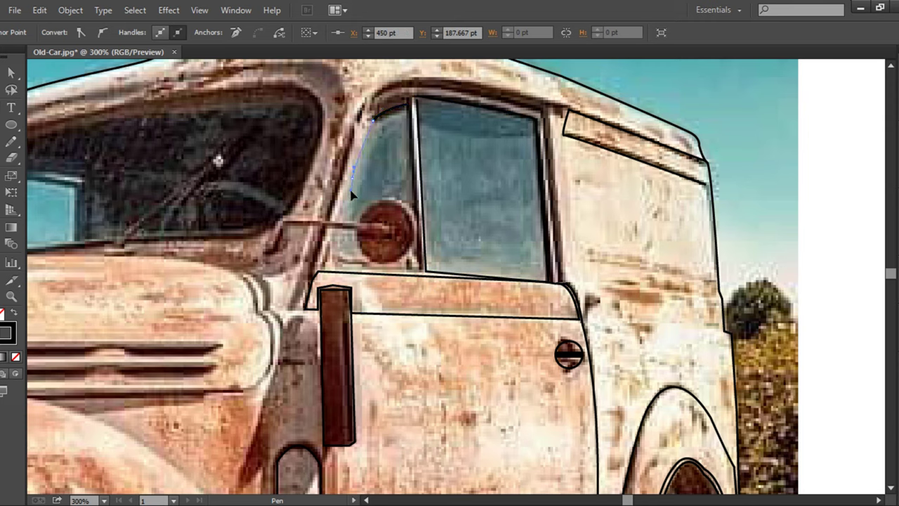
{"action": "left_click_drag", "start_coordinate": [343, 218], "coordinate": [336, 234]}
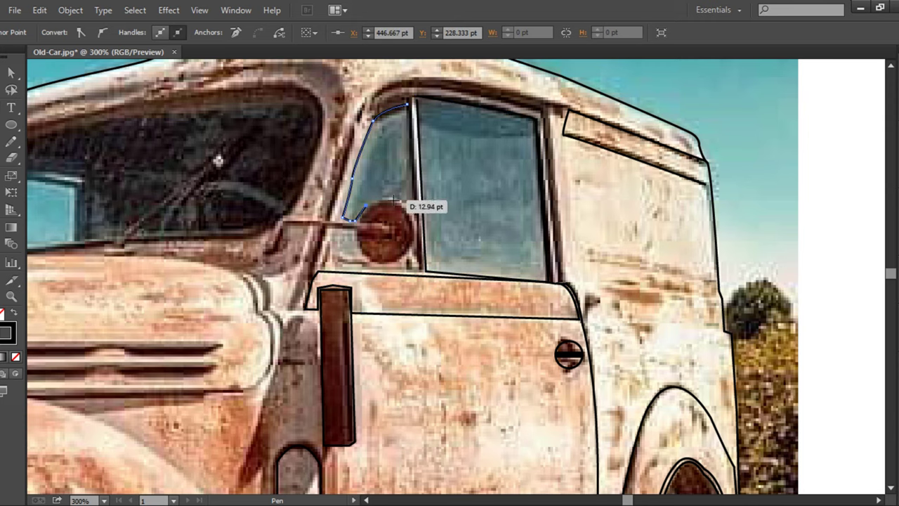
{"action": "left_click_drag", "start_coordinate": [415, 249], "coordinate": [406, 261]}
{"action": "left_click_drag", "start_coordinate": [357, 246], "coordinate": [331, 232]}
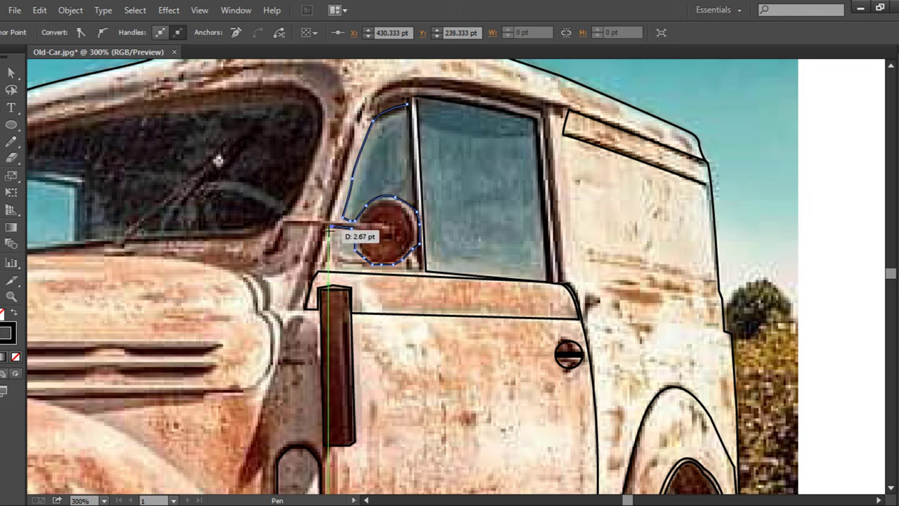
{"action": "left_click_drag", "start_coordinate": [337, 263], "coordinate": [366, 268]}
- Draw an ellipse circle over the round side mirror
{"action": "key", "text": "ctrl+shift+a"}
{"action": "scroll", "coordinate": [379, 240], "scroll_direction": "up", "scroll_amount": 2}
{"action": "key", "text": "l"}
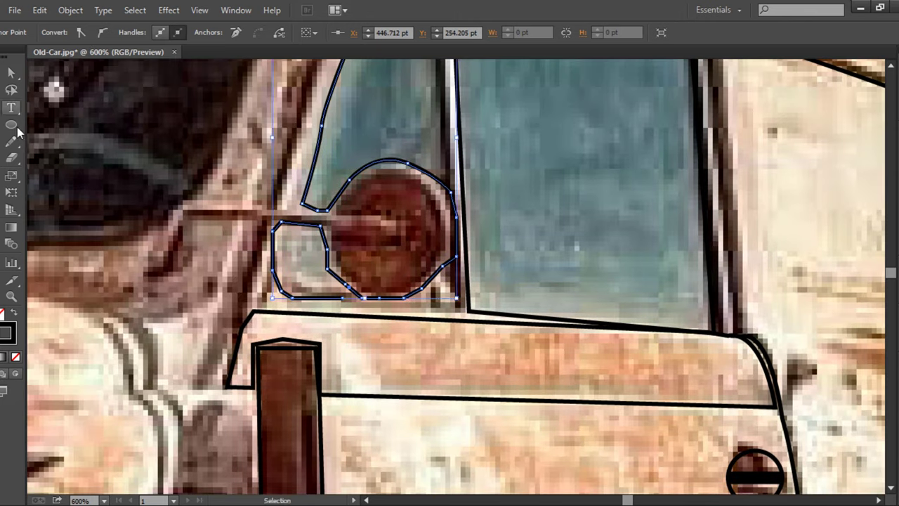
{"action": "left_click_drag", "start_coordinate": [329, 166], "coordinate": [448, 288]}
- Draw the mirror's support arm as a straight line bent to match the photo
{"action": "key", "text": "backslash"}
{"action": "left_click_drag", "start_coordinate": [393, 212], "coordinate": [182, 211]}
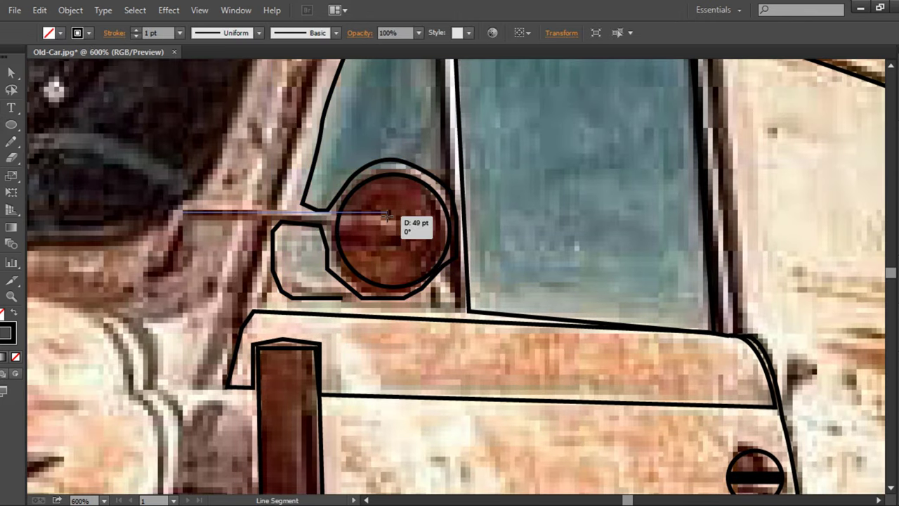
{"action": "left_click_drag", "start_coordinate": [393, 211], "coordinate": [393, 223]}
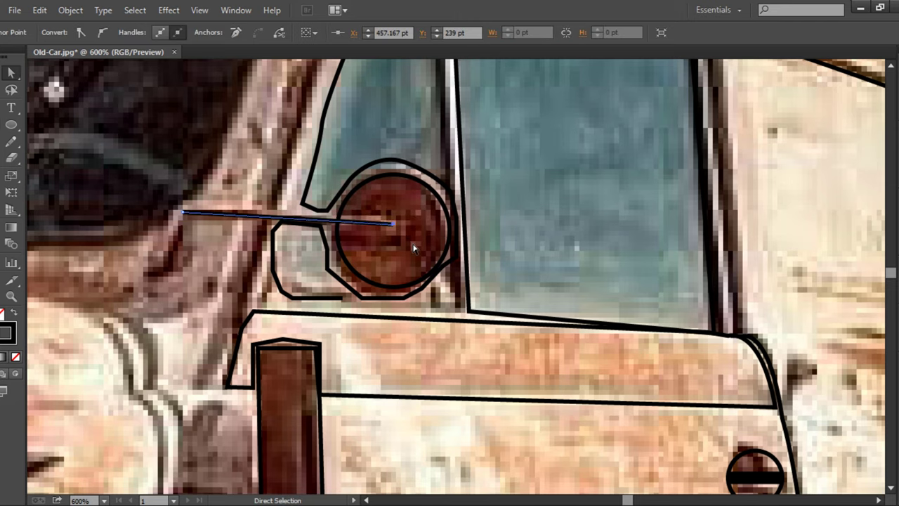
{"action": "left_click", "coordinate": [310, 255]}
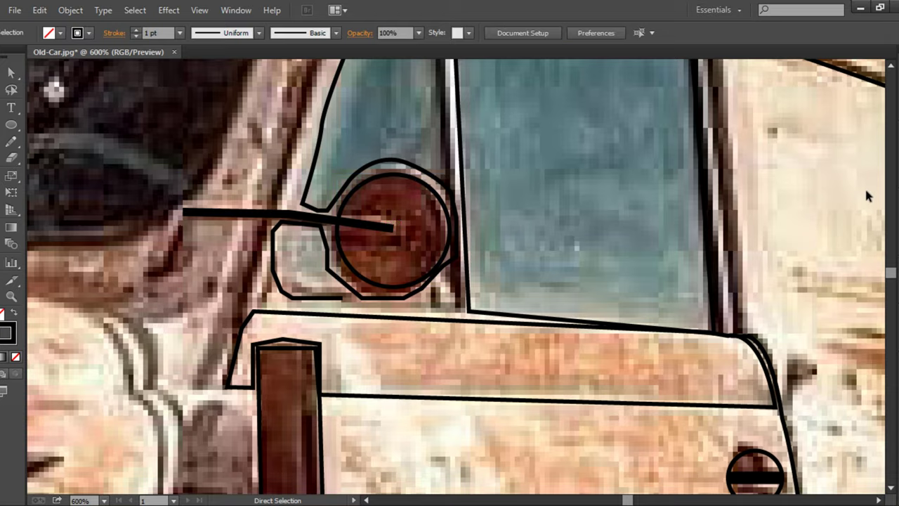
{"action": "key", "text": "ctrl+minus"}
{"action": "key", "text": "ctrl+minus"}
- Trace the outer front pillar outline from the roof corner down to the bottom
{"action": "key", "text": "ctrl+plus"}
{"action": "key", "text": "ctrl+plus"}
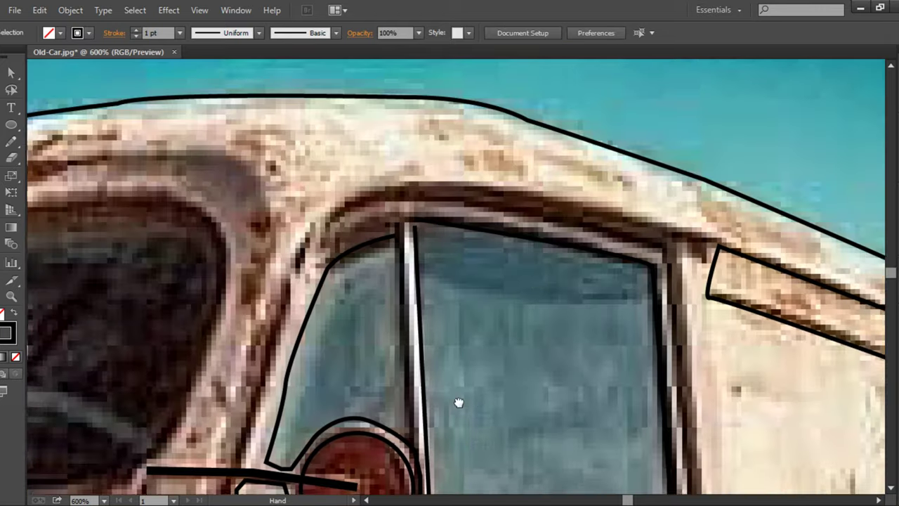
{"action": "left_click", "coordinate": [695, 431]}
{"action": "scroll", "coordinate": [520, 245], "scroll_direction": "up", "scroll_amount": 2}
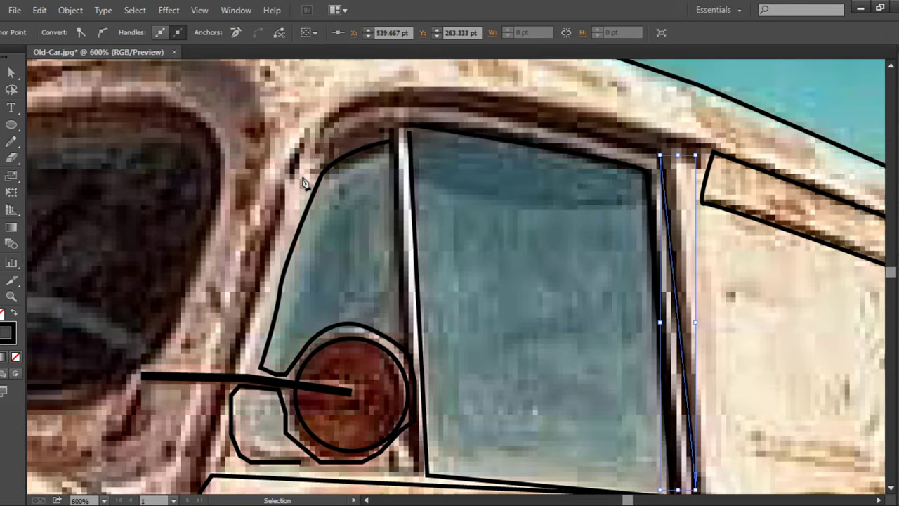
{"action": "left_click_drag", "start_coordinate": [347, 112], "coordinate": [415, 72]}
{"action": "left_click_drag", "start_coordinate": [283, 192], "coordinate": [267, 245]}
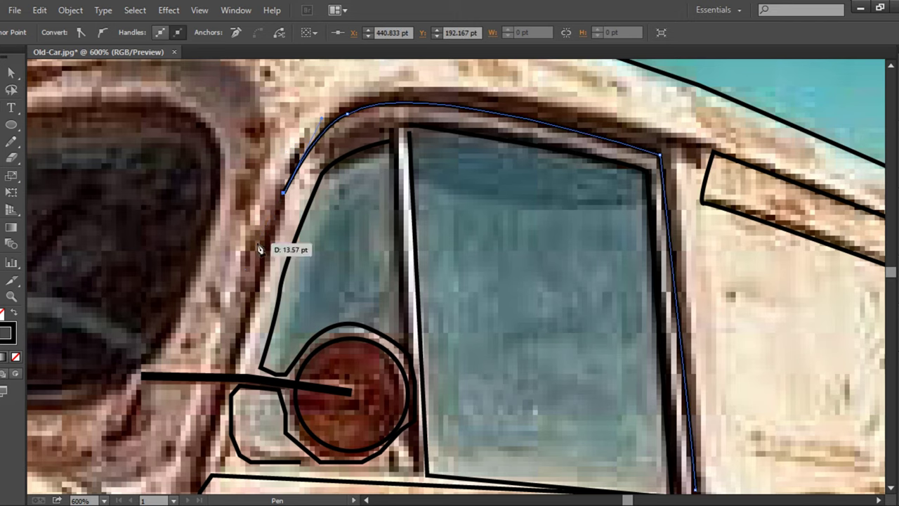
{"action": "scroll", "coordinate": [267, 245], "scroll_direction": "down", "scroll_amount": 3}
{"action": "scroll", "coordinate": [225, 317], "scroll_direction": "up", "scroll_amount": 2}
{"action": "left_click", "coordinate": [230, 341]}
- Trace the pillar's inner edge along the roof and down the rear door pillar
{"action": "left_click", "coordinate": [323, 127]}
{"action": "left_click", "coordinate": [399, 88]}
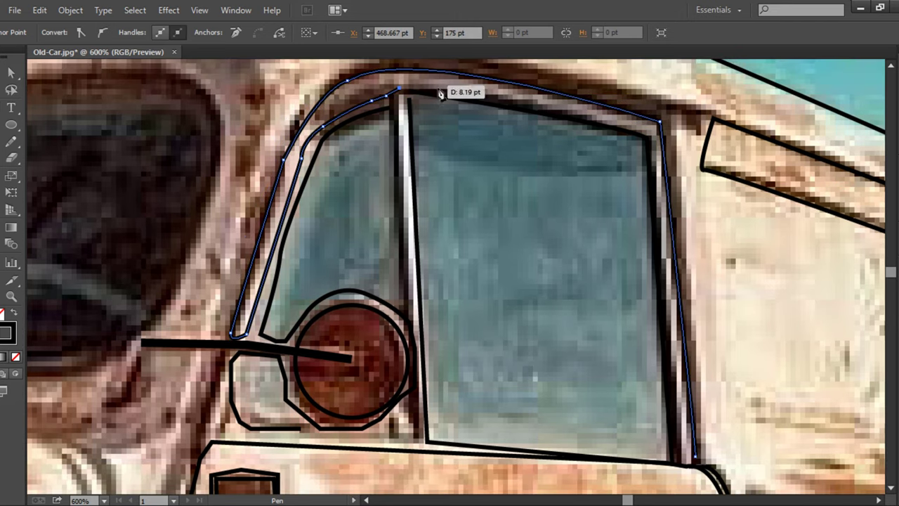
{"action": "left_click", "coordinate": [460, 95]}
{"action": "left_click", "coordinate": [530, 107]}
{"action": "left_click", "coordinate": [645, 131]}
{"action": "scroll", "coordinate": [645, 131], "scroll_direction": "down", "scroll_amount": 2}
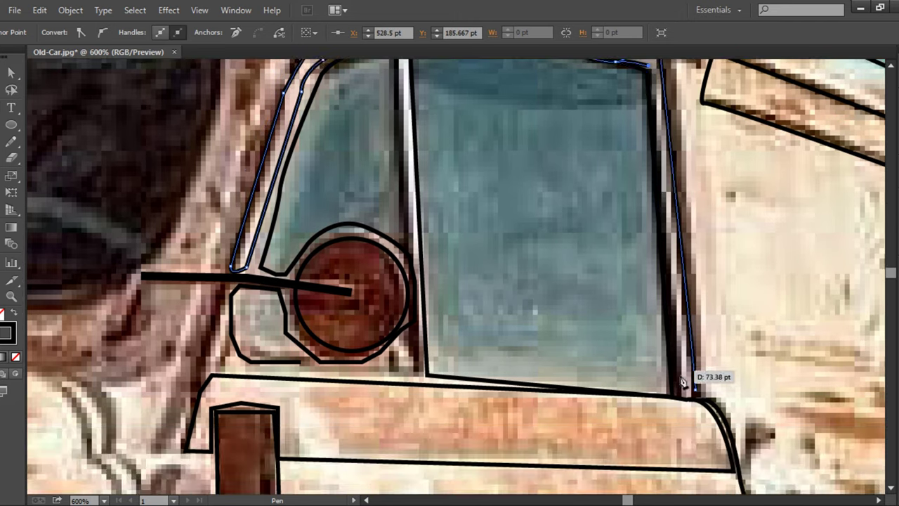
{"action": "left_click", "coordinate": [692, 390]}
- Start a windshield outline, then undo and discard the partial path
{"action": "scroll", "coordinate": [590, 339], "scroll_direction": "up", "scroll_amount": 5}
{"action": "scroll", "coordinate": [590, 339], "scroll_direction": "left", "scroll_amount": 6}
{"action": "scroll", "coordinate": [232, 357], "scroll_direction": "up", "scroll_amount": 3}
{"action": "scroll", "coordinate": [232, 357], "scroll_direction": "left", "scroll_amount": 6}
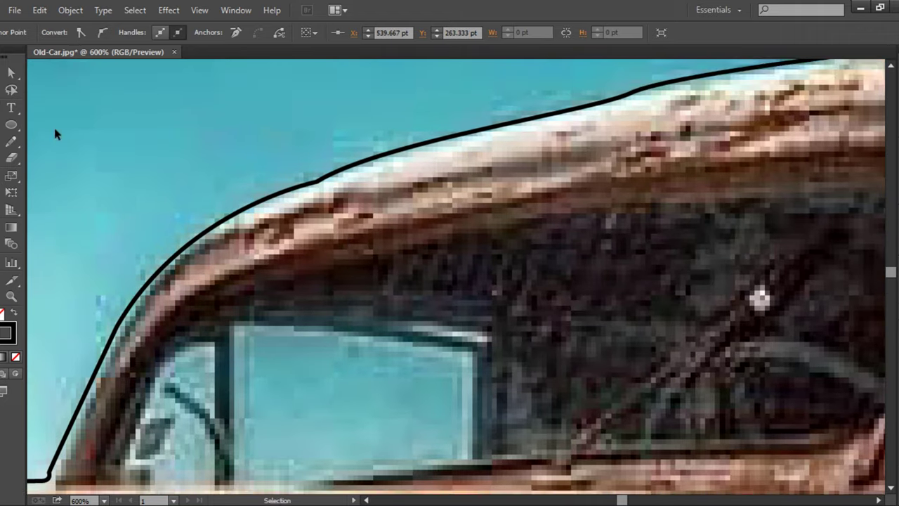
{"action": "scroll", "coordinate": [54, 126], "scroll_direction": "down", "scroll_amount": 2}
{"action": "left_click", "coordinate": [90, 429]}
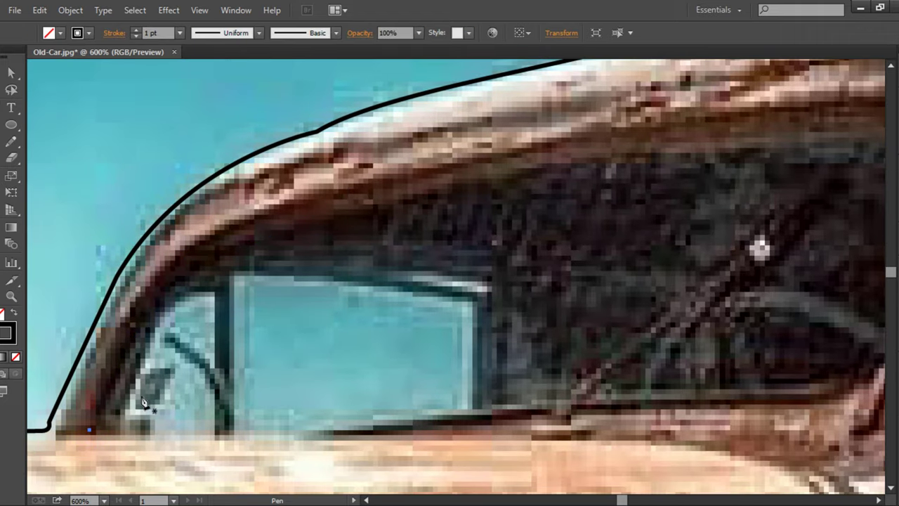
{"action": "left_click_drag", "start_coordinate": [595, 167], "coordinate": [698, 165]}
{"action": "scroll", "coordinate": [404, 283], "scroll_direction": "right", "scroll_amount": 3}
{"action": "scroll", "coordinate": [404, 283], "scroll_direction": "right", "scroll_amount": 4}
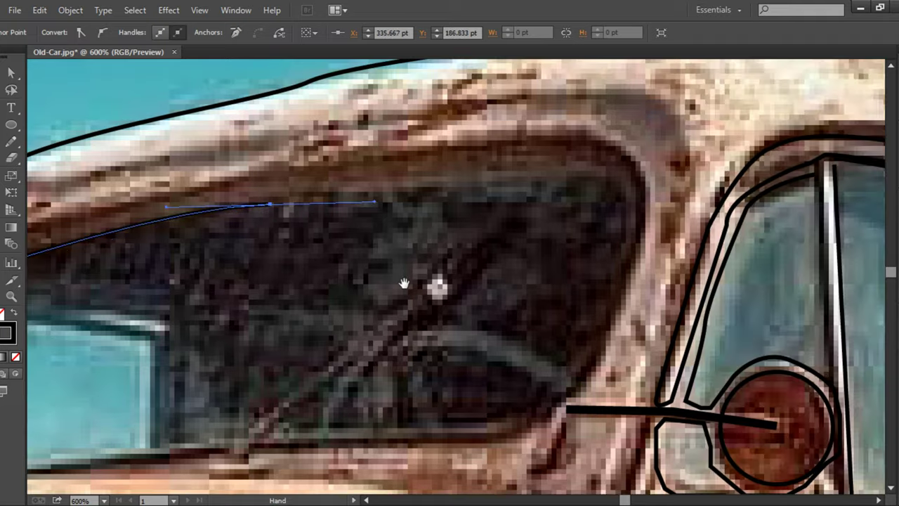
{"action": "key", "text": "Escape"}
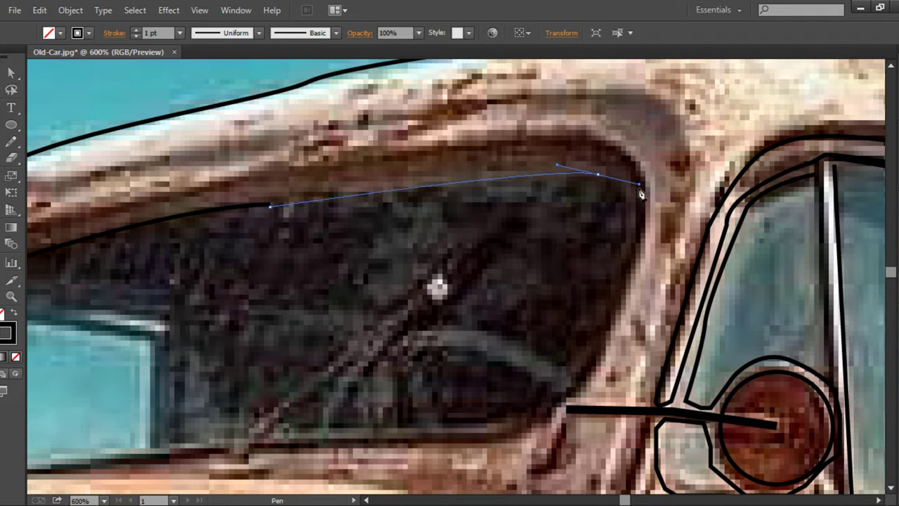
{"action": "scroll", "coordinate": [576, 327], "scroll_direction": "down", "scroll_amount": 3}
{"action": "key", "text": "ctrl+z"}
{"action": "key", "text": "ctrl+z"}
{"action": "scroll", "coordinate": [104, 253], "scroll_direction": "up", "scroll_amount": 1}
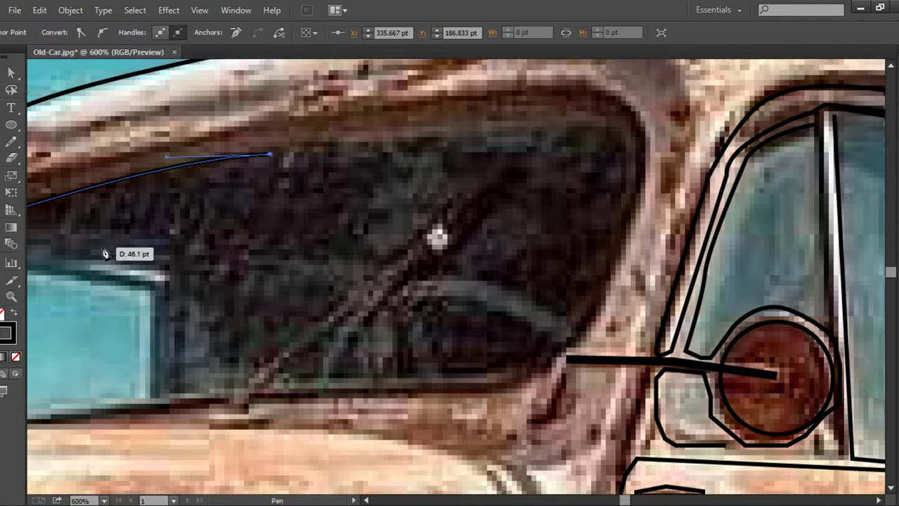
{"action": "key", "text": "Escape"}
{"action": "scroll", "coordinate": [140, 281], "scroll_direction": "left", "scroll_amount": 5}
{"action": "scroll", "coordinate": [71, 391], "scroll_direction": "down", "scroll_amount": 2}
- Retrace the windshield from its lower-left corner across the top and down the right edge
{"action": "left_click", "coordinate": [64, 388]}
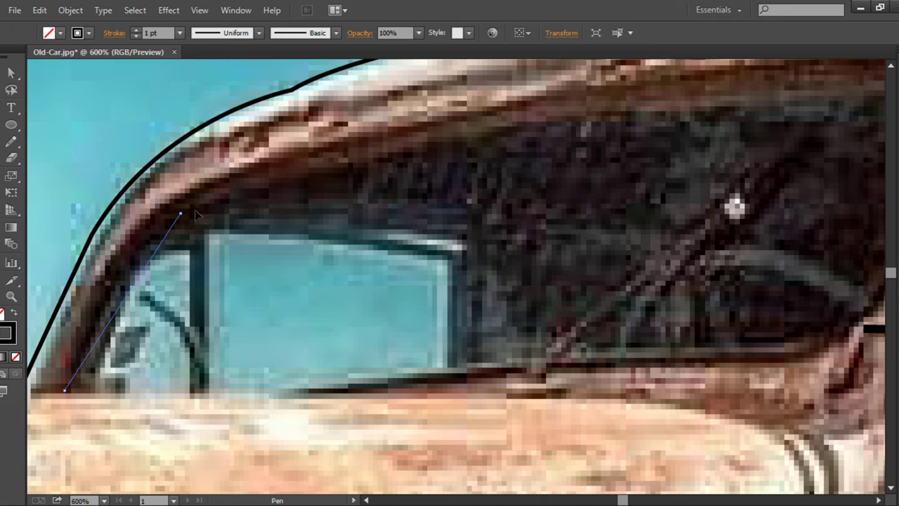
{"action": "left_click", "coordinate": [181, 213]}
{"action": "left_click", "coordinate": [431, 145]}
{"action": "scroll", "coordinate": [491, 211], "scroll_direction": "right", "scroll_amount": 5}
{"action": "left_click", "coordinate": [513, 140]}
{"action": "left_click_drag", "start_coordinate": [572, 136], "coordinate": [581, 127]}
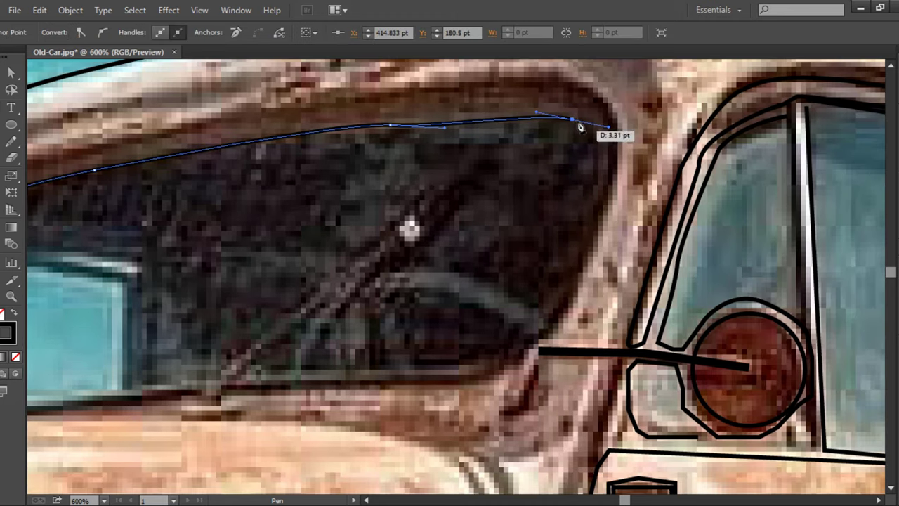
{"action": "left_click_drag", "start_coordinate": [589, 204], "coordinate": [525, 245]}
{"action": "scroll", "coordinate": [525, 246], "scroll_direction": "down", "scroll_amount": 3}
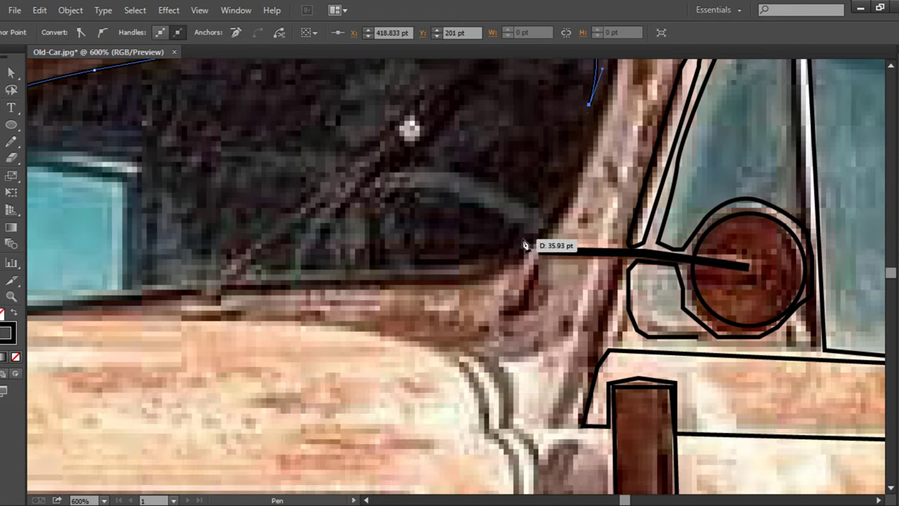
{"action": "left_click_drag", "start_coordinate": [461, 265], "coordinate": [464, 268]}
- Trace the windshield's lower sill and join the path closed
{"action": "scroll", "coordinate": [435, 281], "scroll_direction": "left", "scroll_amount": 6}
{"action": "scroll", "coordinate": [435, 281], "scroll_direction": "down", "scroll_amount": 1}
{"action": "scroll", "coordinate": [468, 237], "scroll_direction": "left", "scroll_amount": 4}
{"action": "left_click_drag", "start_coordinate": [591, 250], "coordinate": [678, 217]}
{"action": "scroll", "coordinate": [692, 193], "scroll_direction": "up", "scroll_amount": 4}
{"action": "scroll", "coordinate": [692, 193], "scroll_direction": "left", "scroll_amount": 4}
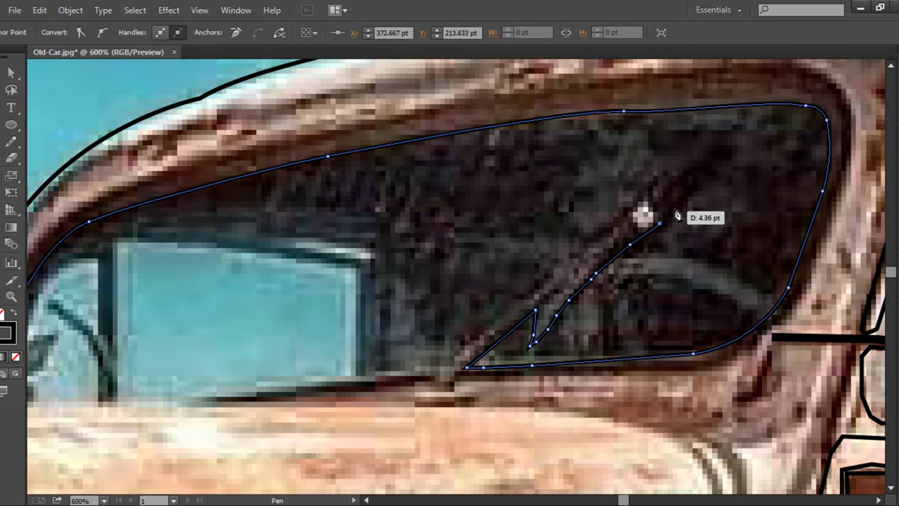
{"action": "scroll", "coordinate": [538, 312], "scroll_direction": "left", "scroll_amount": 3}
{"action": "mouse_move", "coordinate": [537, 341]}
{"action": "left_mouse_down"}
{"action": "mouse_move", "coordinate": [421, 345]}
{"action": "mouse_move", "coordinate": [535, 343]}
{"action": "left_mouse_up"}
{"action": "scroll", "coordinate": [422, 345], "scroll_direction": "left", "scroll_amount": 6}
{"action": "key", "text": "ctrl+j"}
{"action": "scroll", "coordinate": [558, 396], "scroll_direction": "right", "scroll_amount": 5}
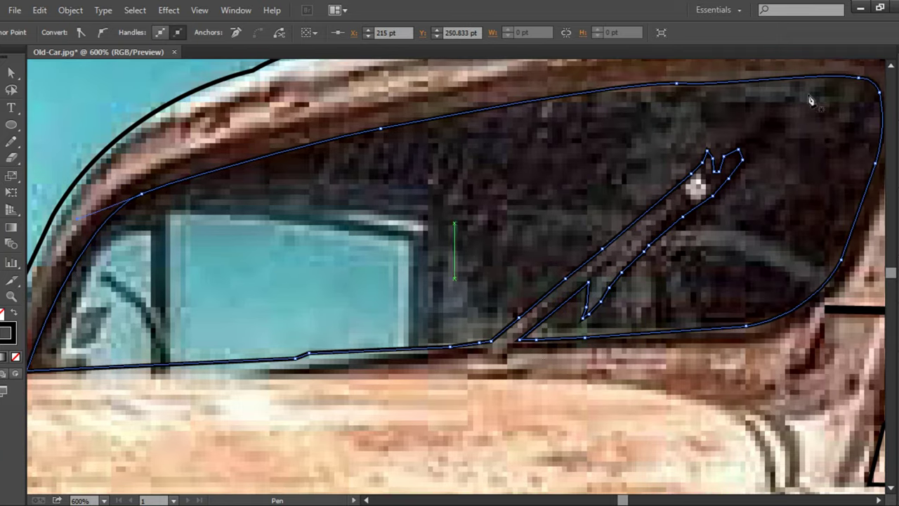
- Delete the wiper spike's anchor points from the windshield outline
{"action": "left_click_drag", "start_coordinate": [10, 141], "coordinate": [38, 140]}
{"action": "left_click", "coordinate": [714, 166]}
{"action": "key", "text": "Return"}
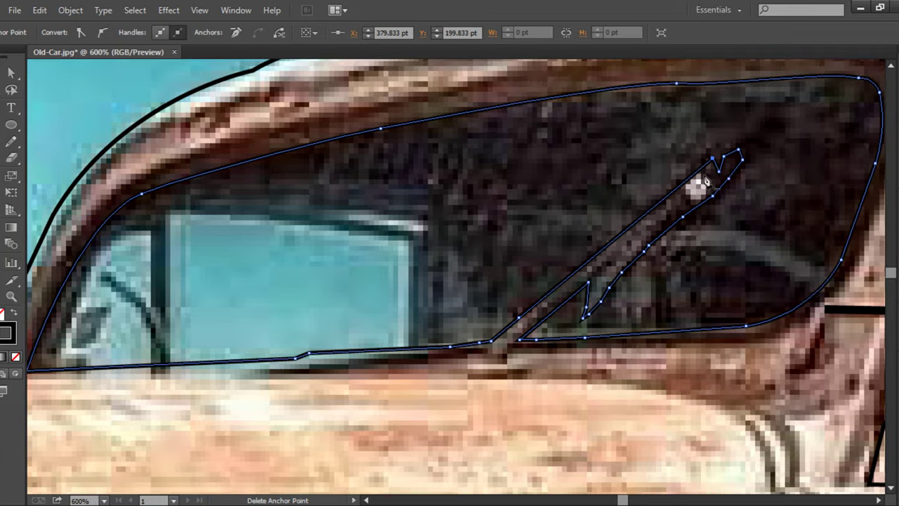
{"action": "left_click", "coordinate": [624, 275]}
{"action": "key", "text": "Return"}
{"action": "left_click", "coordinate": [600, 302]}
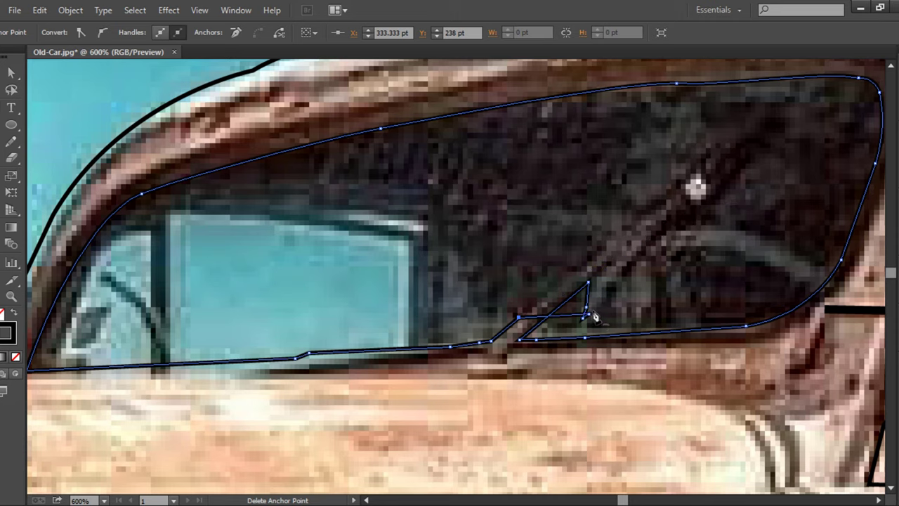
{"action": "left_click", "coordinate": [593, 307]}
{"action": "key", "text": "Return"}
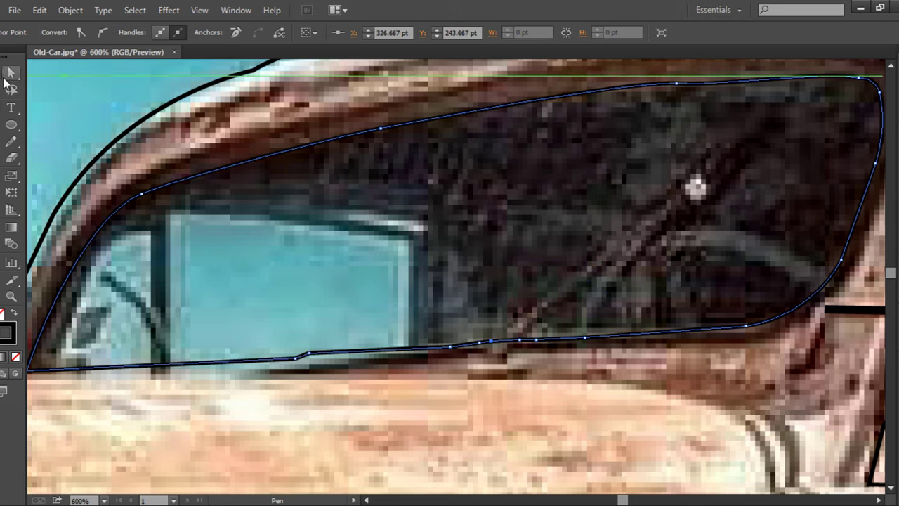
- Outline the front window as a closed four-corner path
{"action": "key", "text": "p"}
{"action": "left_click", "coordinate": [169, 214]}
{"action": "left_click", "coordinate": [168, 359]}
{"action": "left_click", "coordinate": [308, 351]}
{"action": "left_click", "coordinate": [402, 343]}
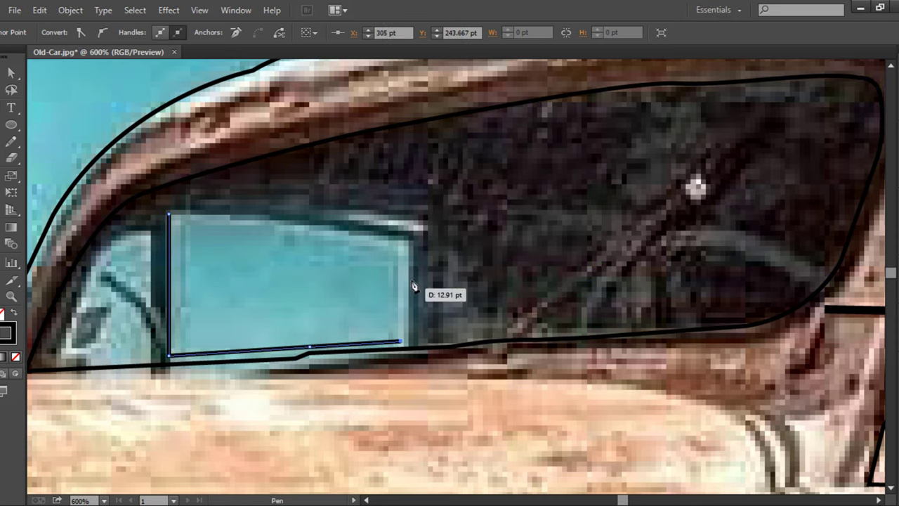
{"action": "left_click", "coordinate": [405, 245]}
{"action": "left_click", "coordinate": [168, 214]}
- Outline the small left quarter window as a closed path
{"action": "left_click", "coordinate": [147, 371]}
{"action": "left_click", "coordinate": [147, 232]}
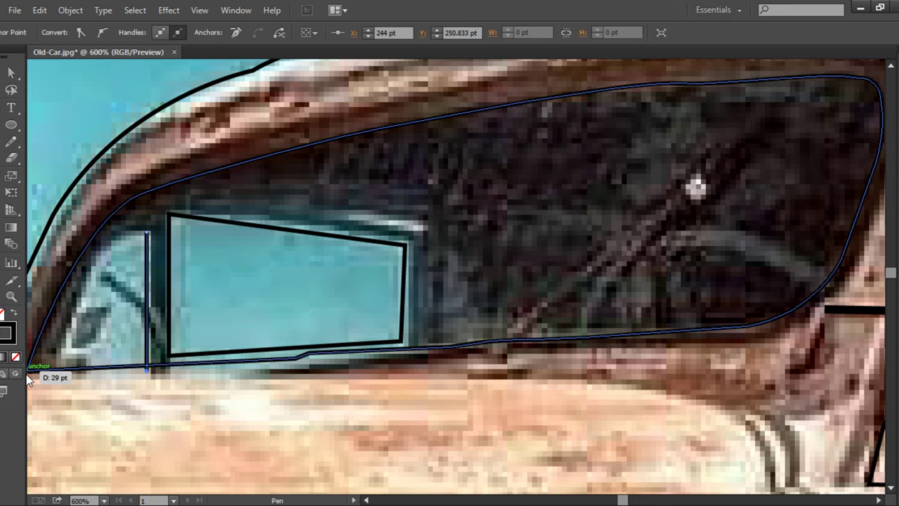
{"action": "left_click", "coordinate": [35, 372]}
{"action": "left_click", "coordinate": [118, 241]}
{"action": "left_click", "coordinate": [158, 232]}
{"action": "key", "text": "v"}
- Hide and re-show the van photo to check the traced outlines
{"action": "scroll", "coordinate": [257, 361], "scroll_direction": "down", "scroll_amount": 2}
{"action": "key", "text": "ctrl+minus"}
{"action": "key", "text": "ctrl+minus"}
{"action": "key", "text": "ctrl+minus"}
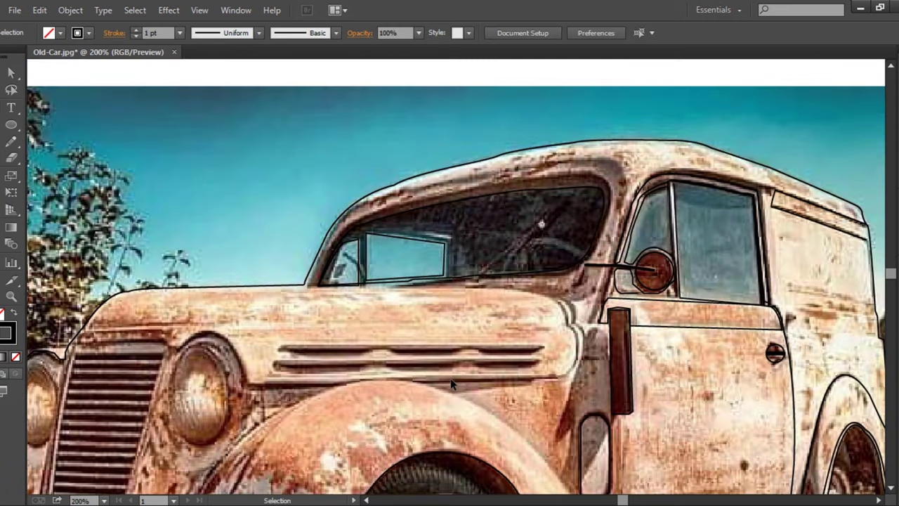
{"action": "scroll", "coordinate": [211, 388], "scroll_direction": "down", "scroll_amount": 2}
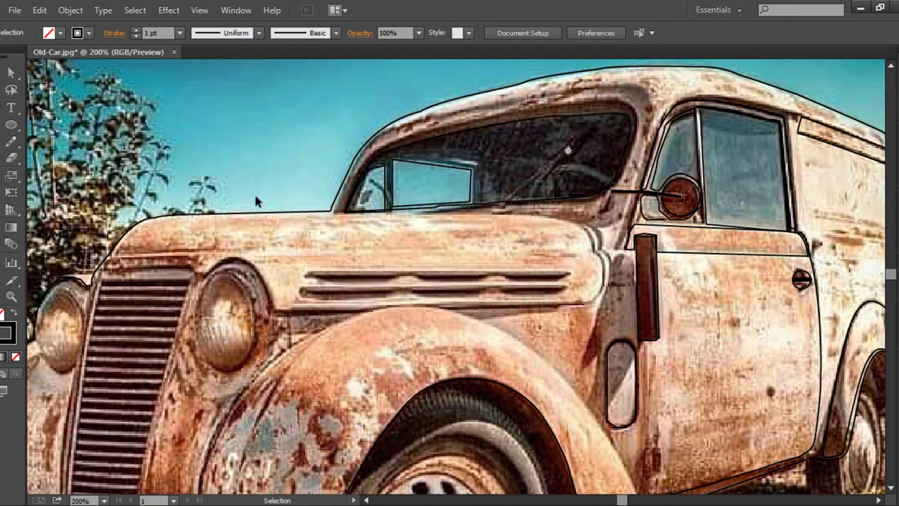
{"action": "key", "text": "F7"}
{"action": "left_click", "coordinate": [741, 423]}
{"action": "key", "text": "ctrl+minus"}
{"action": "key", "text": "ctrl+minus"}
{"action": "key", "text": "ctrl+minus"}
{"action": "key", "text": "ctrl+plus"}
{"action": "key", "text": "ctrl+plus"}
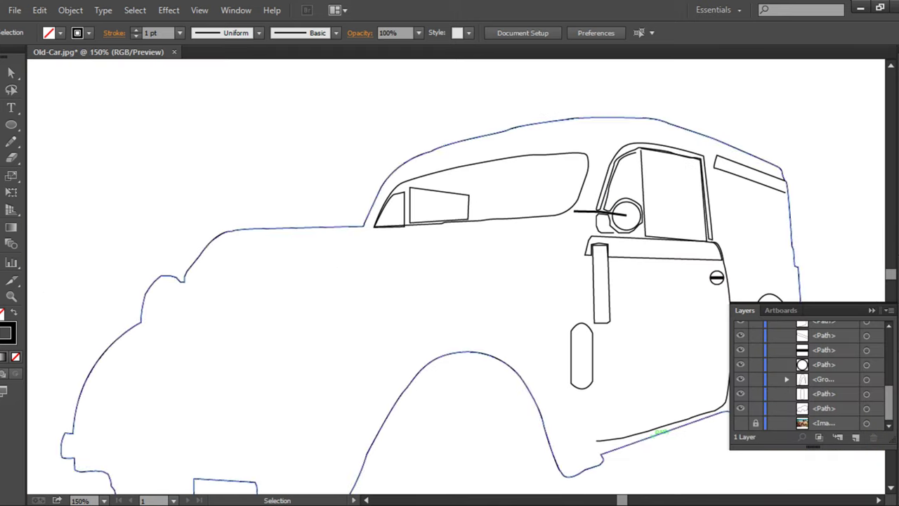
{"action": "left_click", "coordinate": [740, 423]}
- Trace the hood's rear edge and lower edge, curving down along the fender
{"action": "key", "text": "ctrl+plus"}
{"action": "key", "text": "ctrl+plus"}
{"action": "key", "text": "p"}
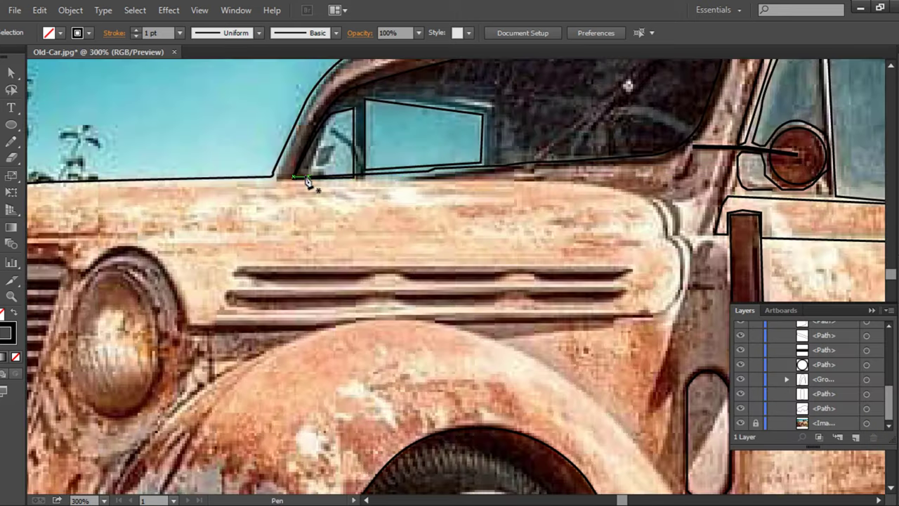
{"action": "left_click", "coordinate": [276, 178]}
{"action": "mouse_move", "coordinate": [642, 201]}
{"action": "left_mouse_down"}
{"action": "mouse_move", "coordinate": [668, 211]}
{"action": "mouse_move", "coordinate": [692, 253]}
{"action": "left_mouse_up"}
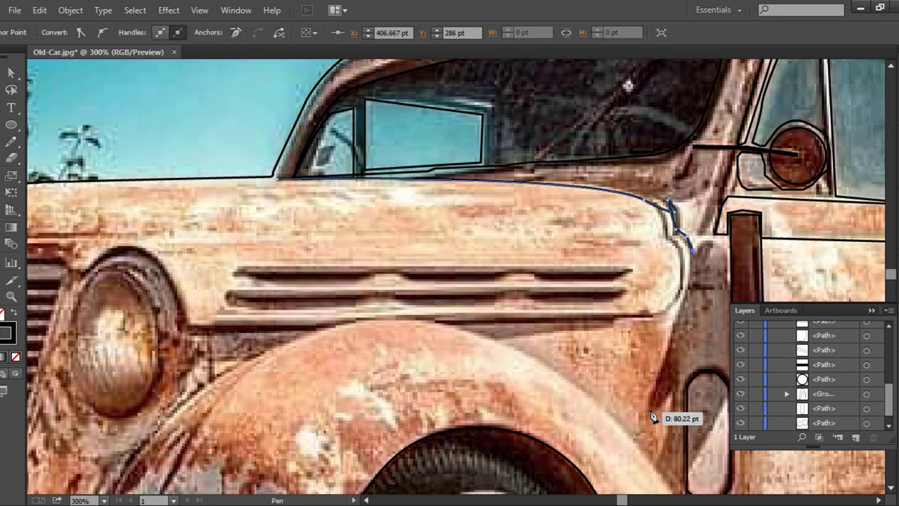
{"action": "left_click_drag", "start_coordinate": [653, 408], "coordinate": [652, 412]}
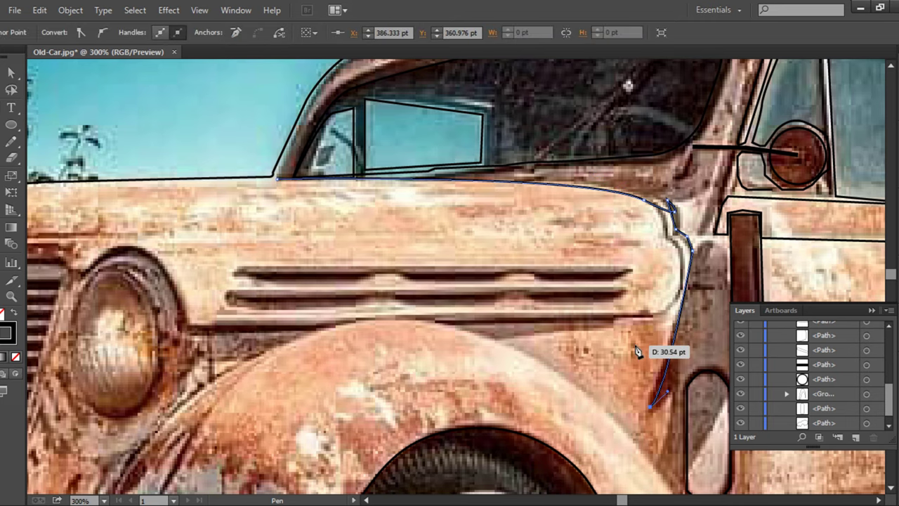
{"action": "left_click", "coordinate": [213, 324]}
{"action": "left_click", "coordinate": [649, 316]}
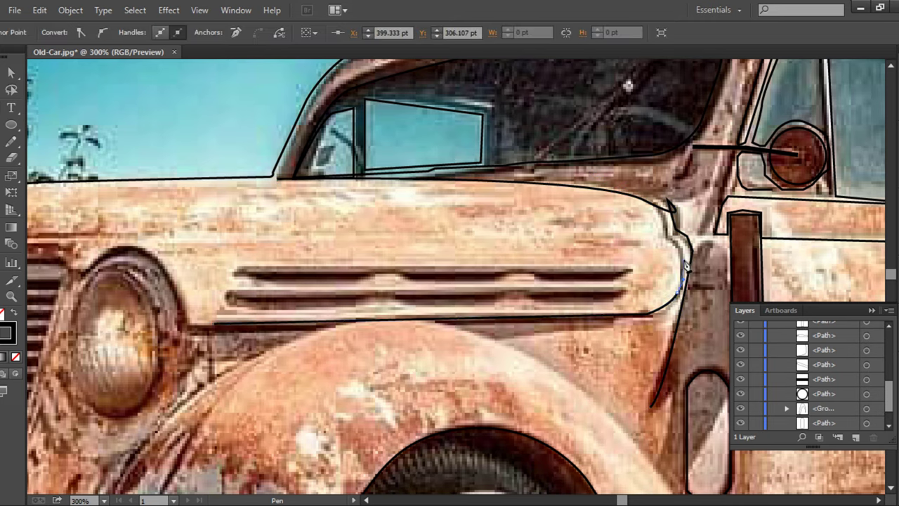
{"action": "left_click", "coordinate": [647, 198]}
- Outline the lower hood louver slot as a closed path
{"action": "left_click", "coordinate": [624, 301]}
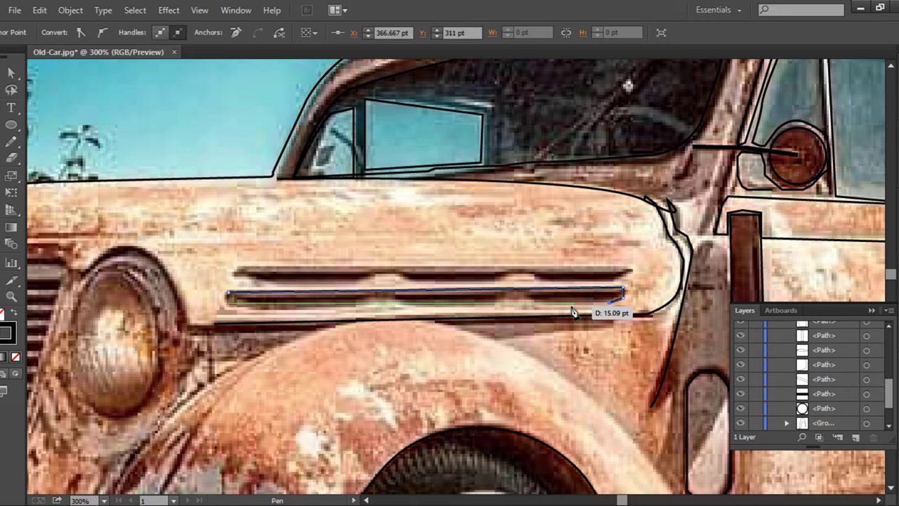
{"action": "left_click", "coordinate": [532, 302]}
{"action": "left_click", "coordinate": [394, 301]}
{"action": "left_click", "coordinate": [355, 304]}
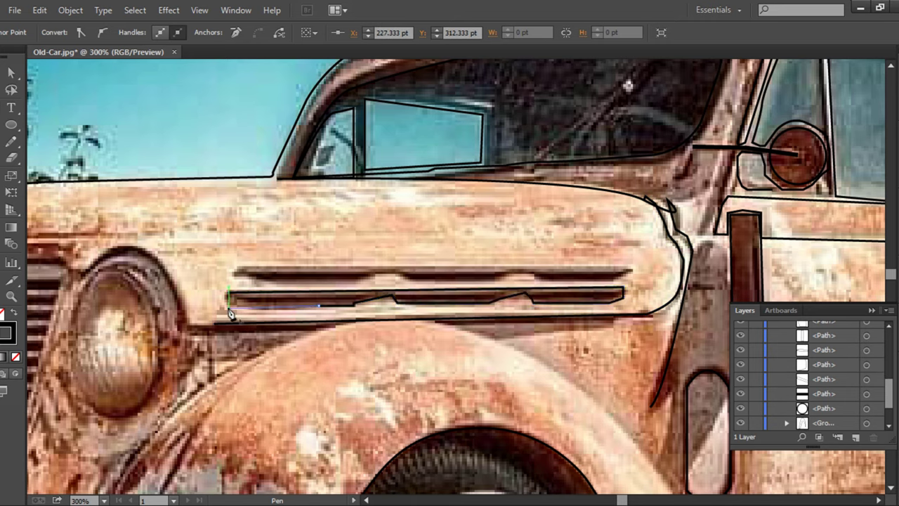
{"action": "left_click", "coordinate": [228, 302]}
{"action": "key", "text": "v"}
{"action": "left_click", "coordinate": [139, 133]}
- Copy the louver up and stretch it to fit the upper slot
{"action": "left_click", "coordinate": [393, 299]}
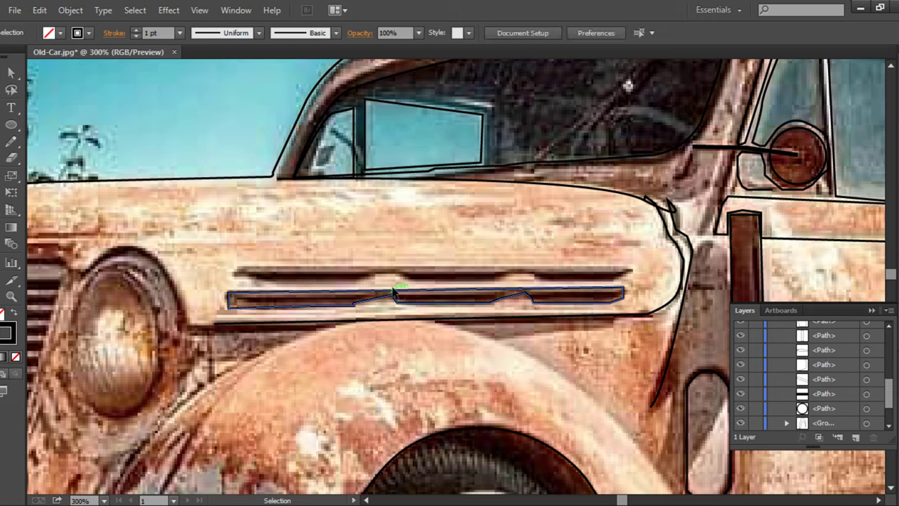
{"action": "left_click_drag", "start_coordinate": [395, 297], "coordinate": [404, 270]}
{"action": "left_click_drag", "start_coordinate": [234, 273], "coordinate": [238, 273]}
{"action": "left_click", "coordinate": [518, 399]}
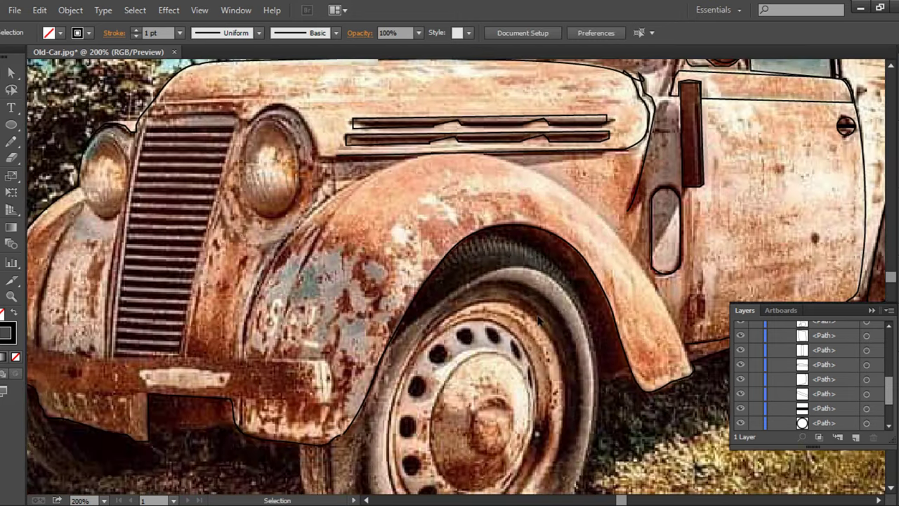
- Pen-trace the front fender from its rear bottom, over the top and around the bumper corner
{"action": "left_click", "coordinate": [630, 249]}
{"action": "left_click", "coordinate": [523, 169]}
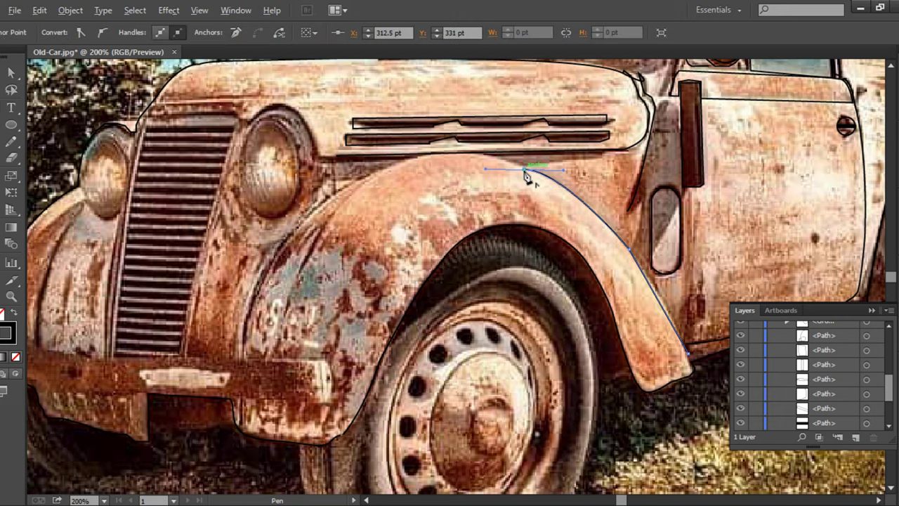
{"action": "left_click", "coordinate": [457, 153]}
{"action": "left_click", "coordinate": [378, 171]}
{"action": "left_click", "coordinate": [299, 232]}
{"action": "left_click", "coordinate": [235, 355]}
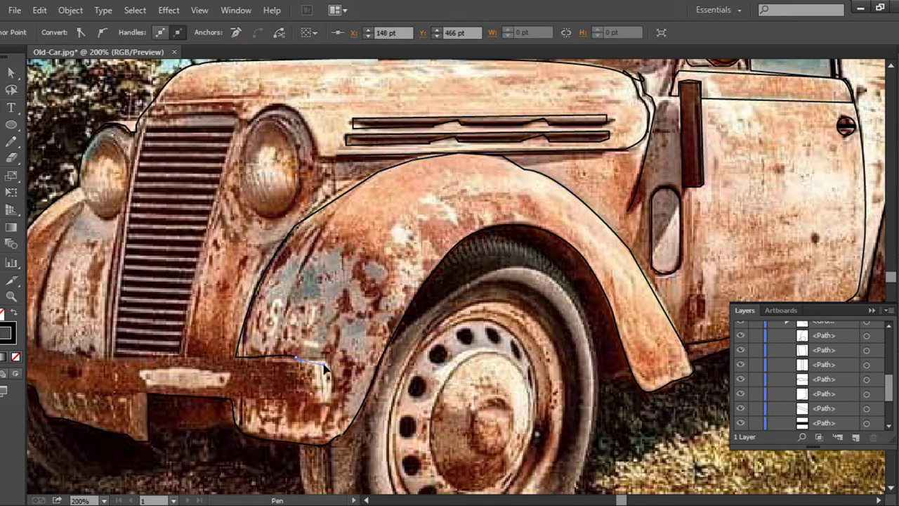
{"action": "left_click", "coordinate": [323, 362]}
{"action": "left_click", "coordinate": [330, 397]}
{"action": "left_click", "coordinate": [235, 404]}
{"action": "key", "text": "v"}
- Hide and reshow the car photo to check the fender outline, then inspect the path
{"action": "scroll", "coordinate": [808, 394], "scroll_direction": "down", "scroll_amount": 3}
{"action": "left_click", "coordinate": [740, 423]}
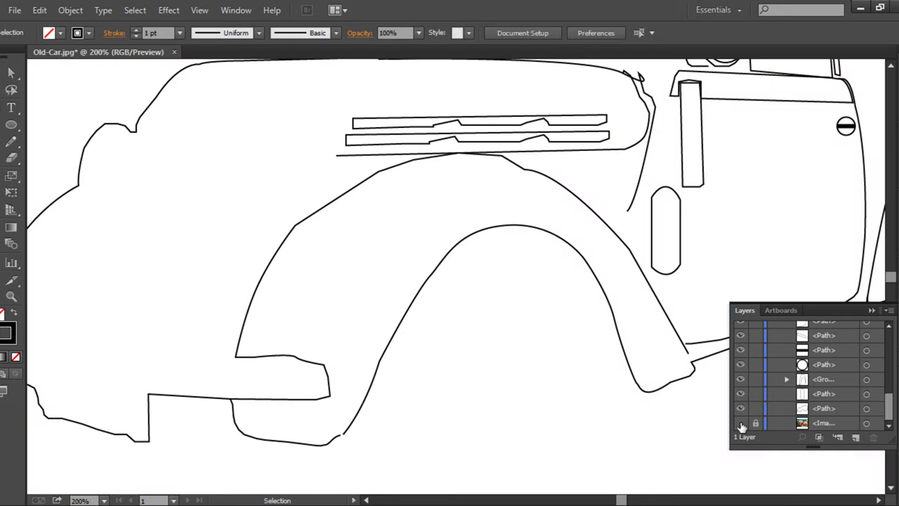
{"action": "left_click", "coordinate": [741, 423]}
{"action": "scroll", "coordinate": [228, 279], "scroll_direction": "up", "scroll_amount": 2}
{"action": "left_click", "coordinate": [532, 234]}
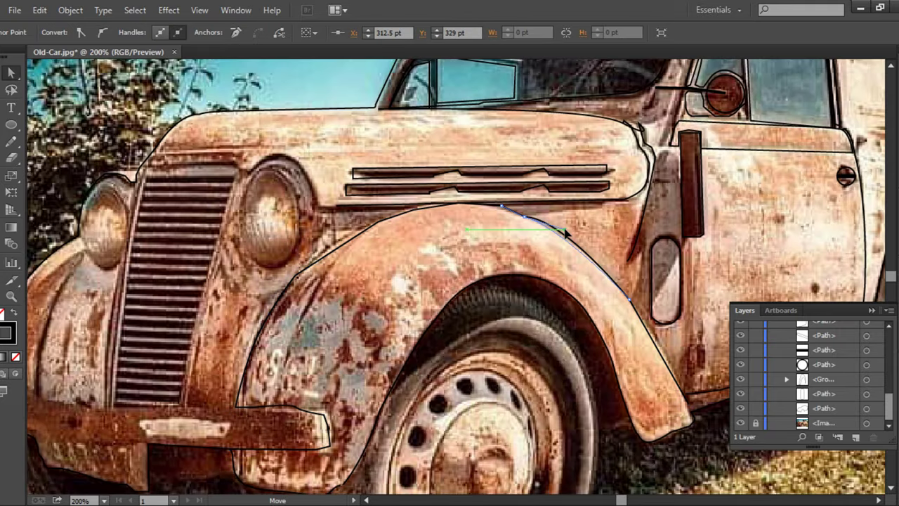
{"action": "key", "text": "ctrl+shift+a"}
{"action": "scroll", "coordinate": [566, 234], "scroll_direction": "up", "scroll_amount": 1}
- Zoom in on the front headlight and roughly pen-trace its outline as a closed curved path
{"action": "left_click_drag", "start_coordinate": [232, 326], "coordinate": [292, 318]}
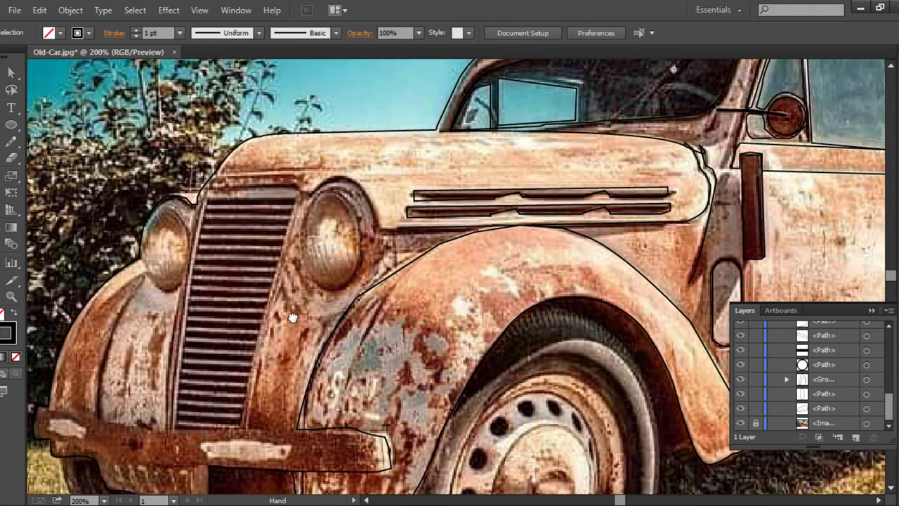
{"action": "key", "text": "ctrl+equal"}
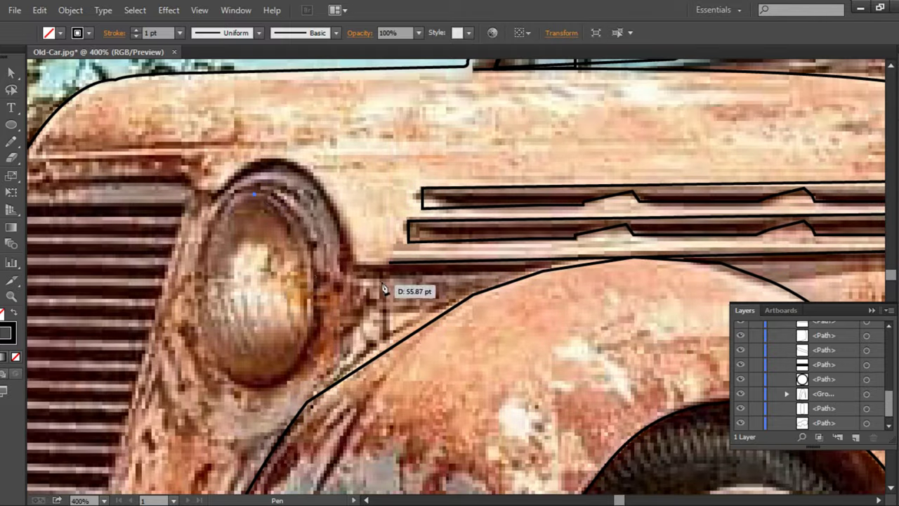
{"action": "left_click", "coordinate": [254, 195]}
{"action": "left_click_drag", "start_coordinate": [303, 244], "coordinate": [309, 263]}
{"action": "left_click_drag", "start_coordinate": [309, 345], "coordinate": [374, 306]}
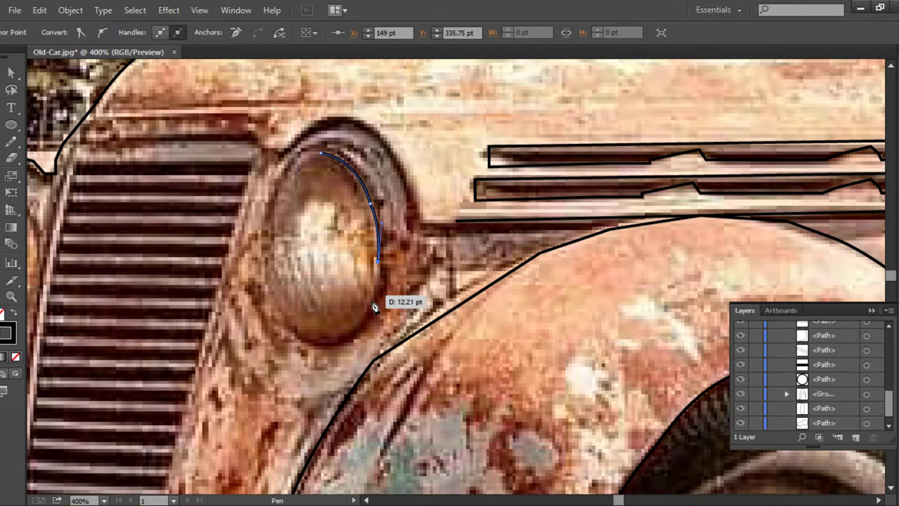
{"action": "left_click", "coordinate": [324, 340], "text": "alt"}
{"action": "key", "text": "Return"}
{"action": "left_click_drag", "start_coordinate": [325, 341], "coordinate": [287, 335]}
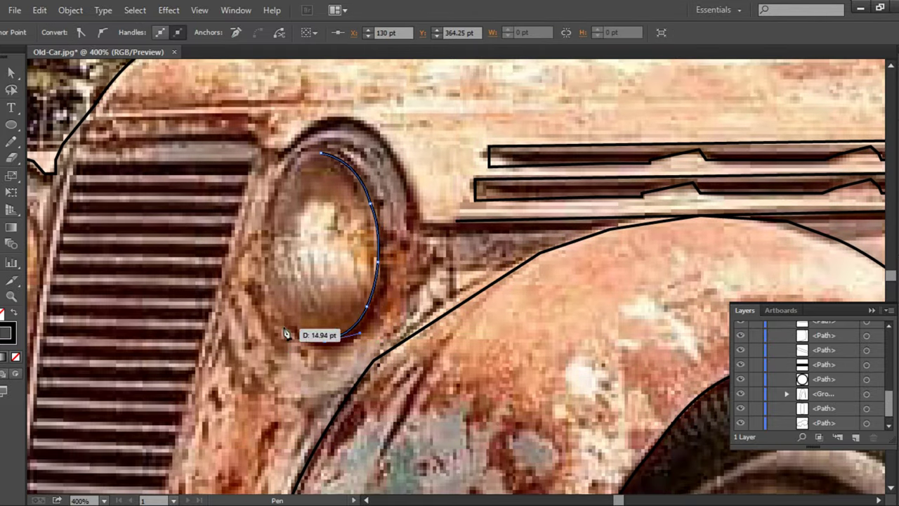
{"action": "left_click_drag", "start_coordinate": [254, 307], "coordinate": [251, 303]}
{"action": "left_click", "coordinate": [266, 203]}
{"action": "left_click_drag", "start_coordinate": [320, 153], "coordinate": [319, 155]}
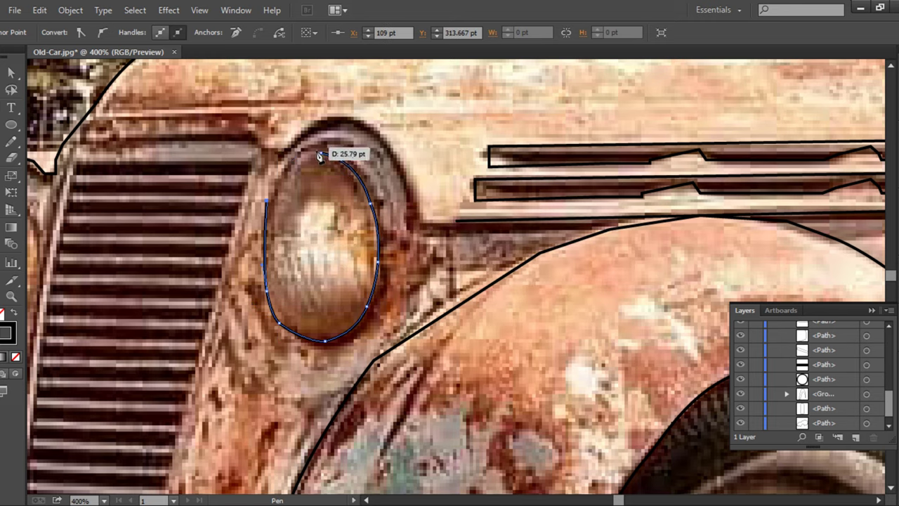
{"action": "left_click", "coordinate": [107, 202], "text": "ctrl"}
- Draw a clean ellipse of about 39 by 66 pt over the headlight and delete the rough outline
{"action": "left_click_drag", "start_coordinate": [315, 240], "coordinate": [368, 341]}
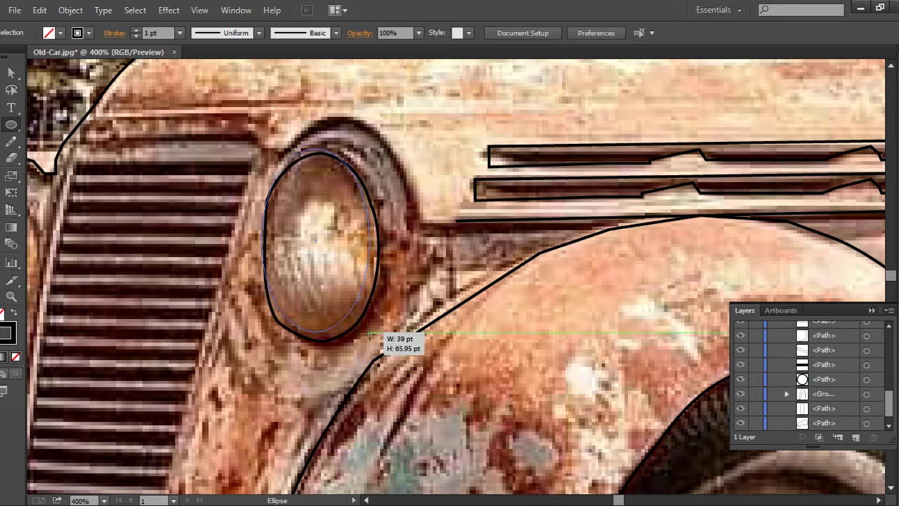
{"action": "left_click", "coordinate": [279, 325]}
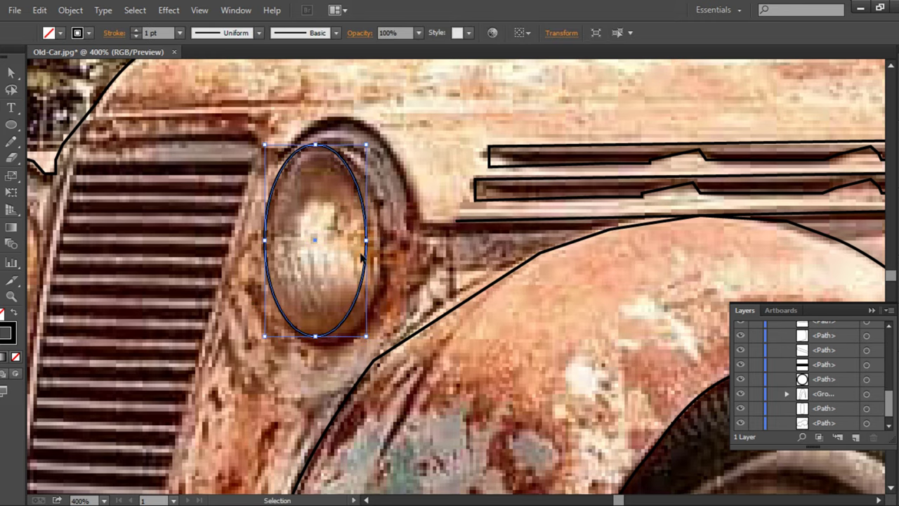
{"action": "key", "text": "Delete"}
{"action": "scroll", "coordinate": [231, 234], "scroll_direction": "up", "scroll_amount": 2}
- Copy the headlight ellipse onto the left headlight
{"action": "left_click", "coordinate": [329, 267]}
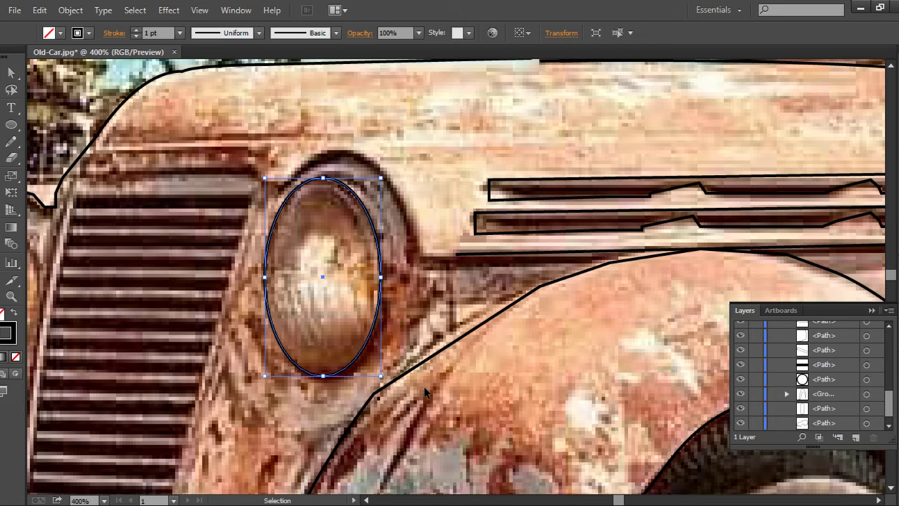
{"action": "left_click", "coordinate": [168, 309]}
{"action": "mouse_move", "coordinate": [304, 283]}
{"action": "left_mouse_down"}
{"action": "mouse_move", "coordinate": [582, 261]}
{"action": "mouse_move", "coordinate": [242, 293]}
{"action": "left_mouse_up"}
{"action": "left_click", "coordinate": [602, 259]}
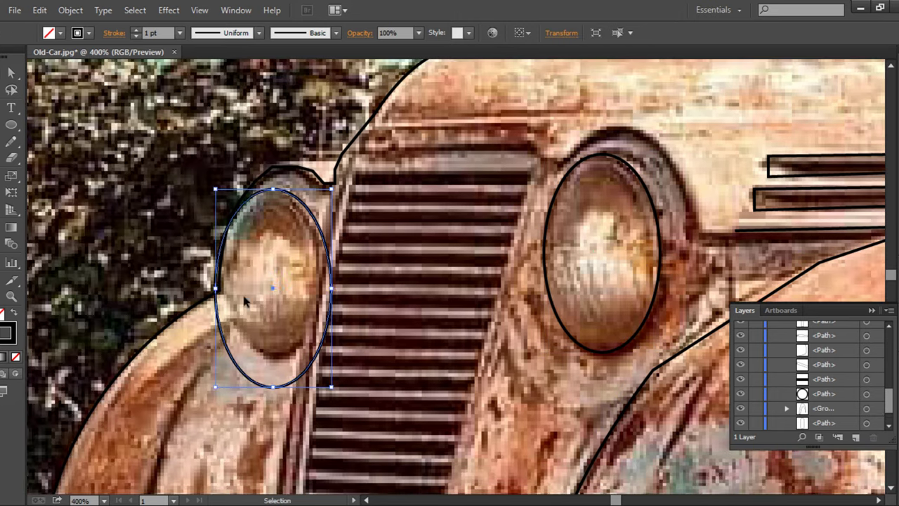
{"action": "left_click_drag", "start_coordinate": [269, 386], "coordinate": [271, 353]}
{"action": "left_click", "coordinate": [448, 310]}
{"action": "left_click_drag", "start_coordinate": [449, 311], "coordinate": [338, 367]}
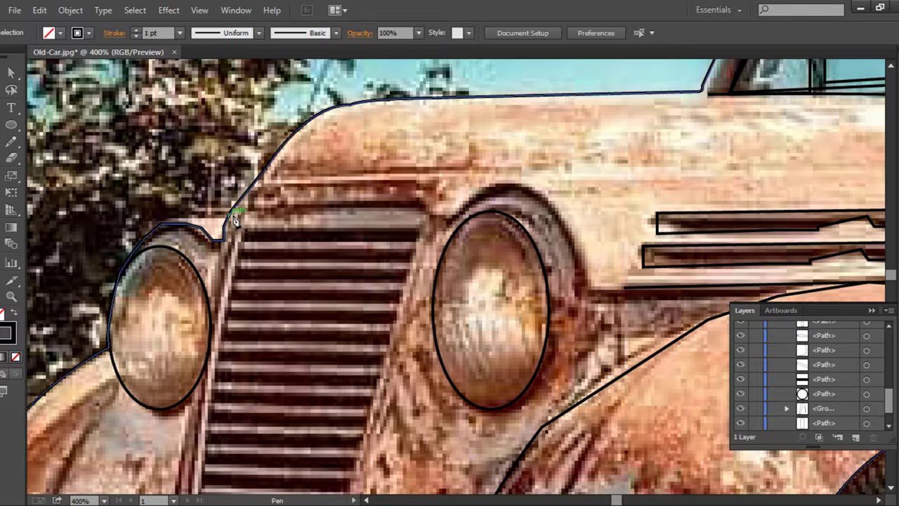
- Trace the outline above the headlights, from the left headlight over the grille top to the fender
{"action": "key", "text": "p"}
{"action": "left_click", "coordinate": [237, 203]}
{"action": "left_click", "coordinate": [411, 204]}
{"action": "left_click", "coordinate": [448, 219]}
{"action": "left_click", "coordinate": [580, 266]}
{"action": "left_click_drag", "start_coordinate": [587, 292], "coordinate": [447, 304]}
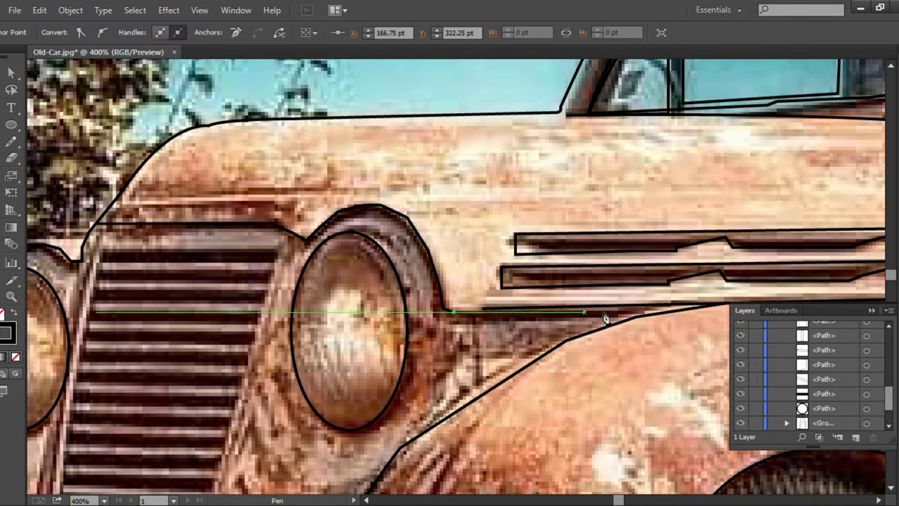
{"action": "key", "text": "Escape"}
- Outline the grille's left, bottom and right edges and close the path at its top
{"action": "left_click_drag", "start_coordinate": [101, 243], "coordinate": [210, 159]}
{"action": "left_click", "coordinate": [210, 159]}
{"action": "scroll", "coordinate": [171, 335], "scroll_direction": "down", "scroll_amount": 1}
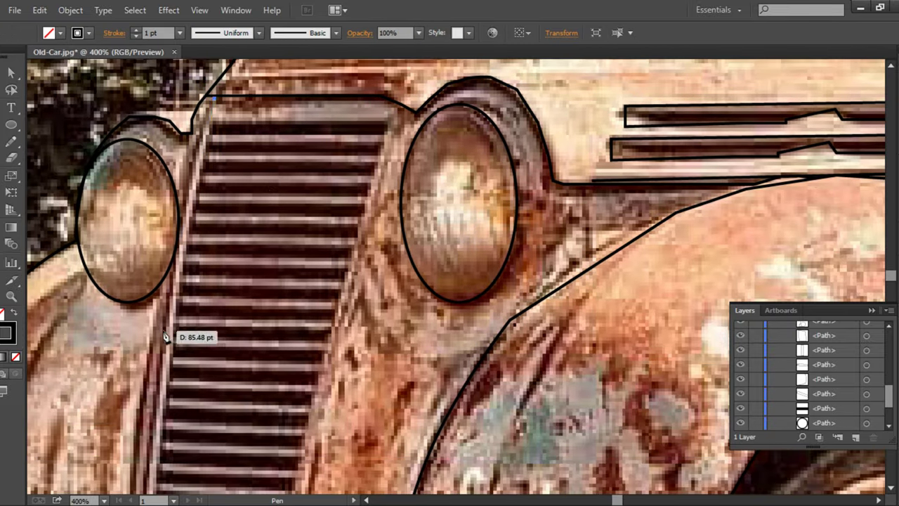
{"action": "left_click", "coordinate": [161, 383]}
{"action": "scroll", "coordinate": [149, 407], "scroll_direction": "down", "scroll_amount": 4}
{"action": "left_click", "coordinate": [285, 414]}
{"action": "left_click", "coordinate": [300, 297]}
{"action": "scroll", "coordinate": [301, 297], "scroll_direction": "up", "scroll_amount": 1}
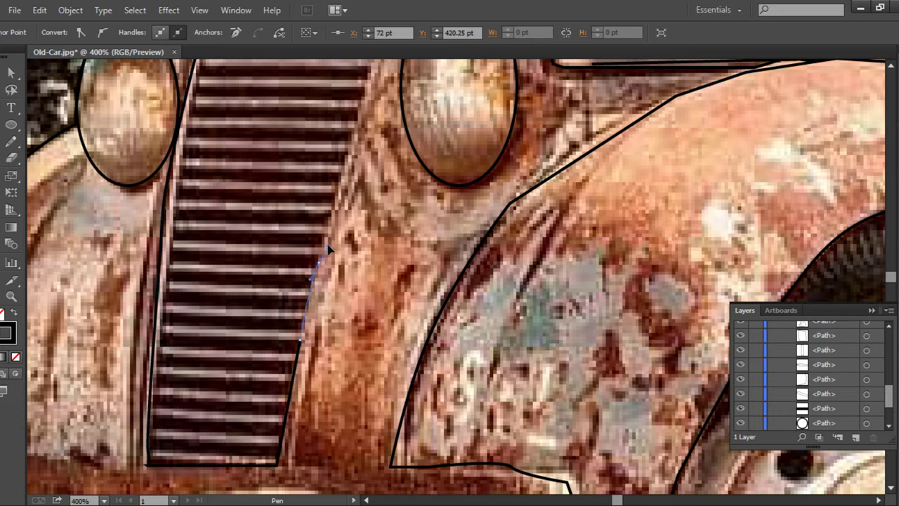
{"action": "scroll", "coordinate": [323, 299], "scroll_direction": "up", "scroll_amount": 1}
{"action": "scroll", "coordinate": [365, 281], "scroll_direction": "up", "scroll_amount": 1}
{"action": "left_click", "coordinate": [392, 137]}
{"action": "left_click", "coordinate": [214, 131]}
{"action": "left_click", "coordinate": [258, 281], "text": "ctrl"}
- Draw a horizontal slat line across the grille bottom
{"action": "scroll", "coordinate": [258, 281], "scroll_direction": "down", "scroll_amount": 4}
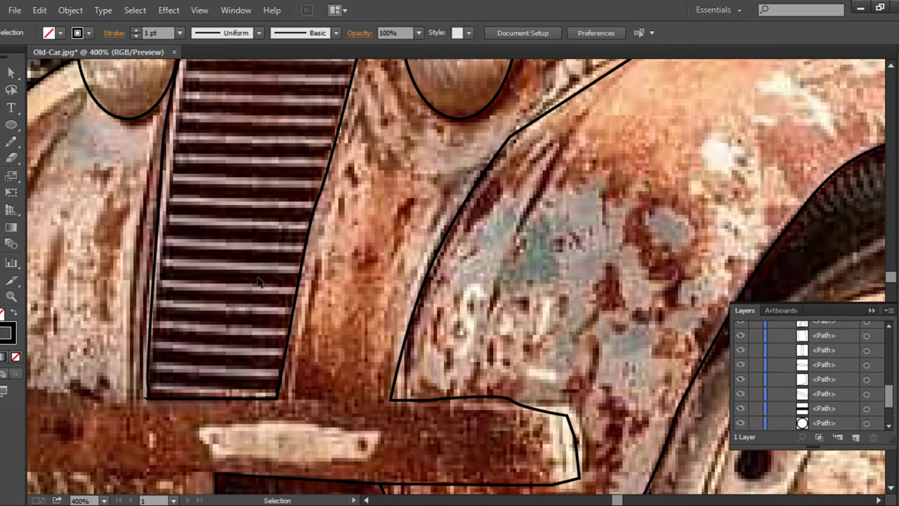
{"action": "left_click_drag", "start_coordinate": [153, 386], "coordinate": [278, 387]}
{"action": "key", "text": "ctrl+minus"}
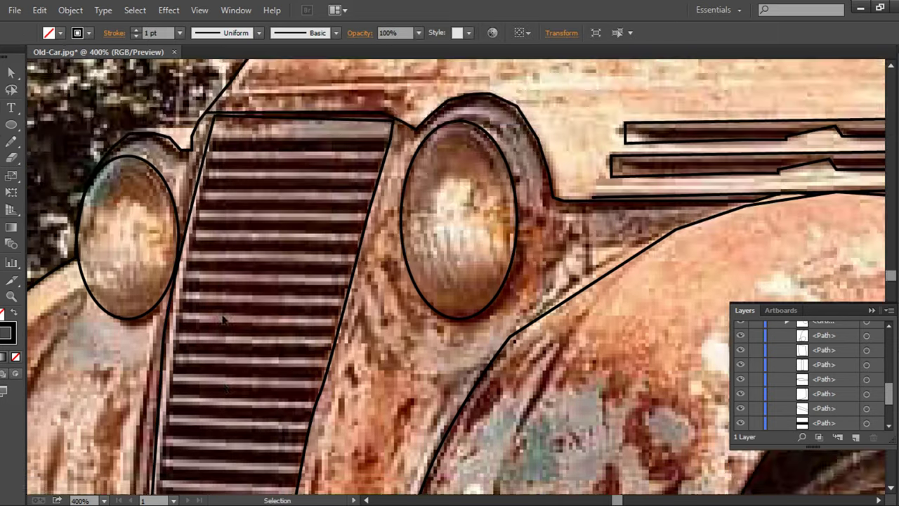
{"action": "key", "text": "ctrl+plus"}
{"action": "key", "text": "ctrl+plus"}
{"action": "scroll", "coordinate": [194, 361], "scroll_direction": "left", "scroll_amount": 3}
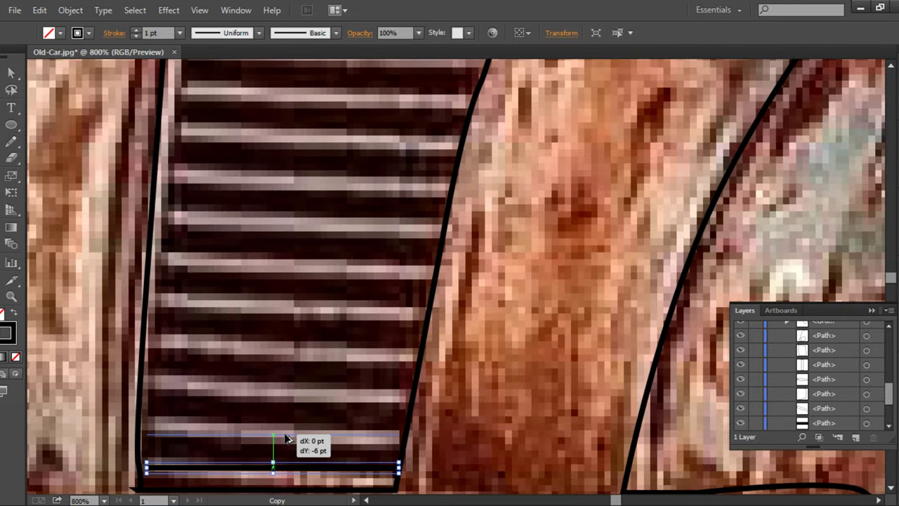
- Stack copies of the slat line with Ctrl+D and give all of them a 3 pt stroke
{"action": "left_click_drag", "start_coordinate": [281, 466], "coordinate": [288, 434]}
{"action": "key", "text": "ctrl+d"}
{"action": "key", "text": "ctrl+d"}
{"action": "key", "text": "ctrl+d"}
{"action": "scroll", "coordinate": [287, 437], "scroll_direction": "up", "scroll_amount": 3}
{"action": "scroll", "coordinate": [302, 449], "scroll_direction": "up", "scroll_amount": 1}
{"action": "left_click", "coordinate": [307, 466]}
{"action": "left_click", "coordinate": [307, 433], "text": "shift"}
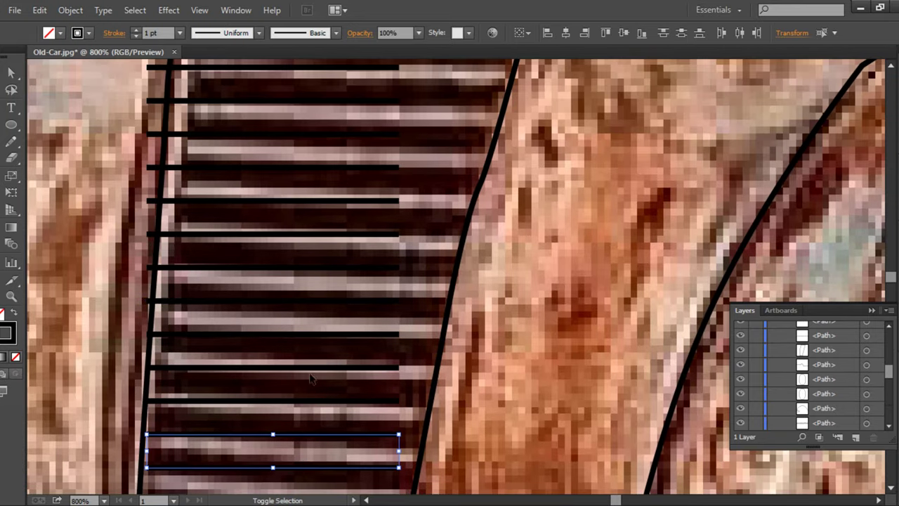
{"action": "left_click", "coordinate": [314, 400], "text": "shift"}
{"action": "left_click", "coordinate": [315, 368], "text": "shift"}
{"action": "scroll", "coordinate": [325, 176], "scroll_direction": "up", "scroll_amount": 1}
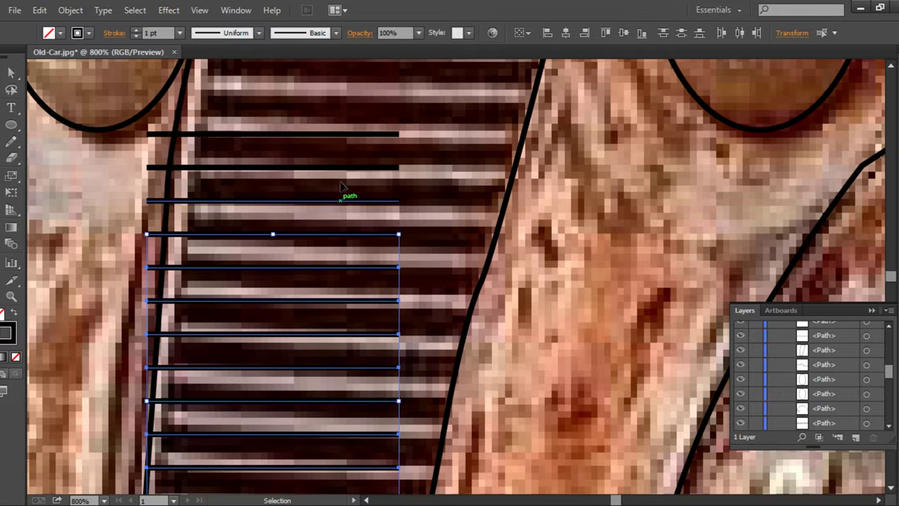
{"action": "left_click", "coordinate": [349, 135], "text": "shift"}
{"action": "scroll", "coordinate": [349, 137], "scroll_direction": "up", "scroll_amount": 2}
{"action": "left_click", "coordinate": [136, 30]}
{"action": "left_click", "coordinate": [137, 29]}
- Stretch the top bar to the grille's right edge and place it on a dark slat
{"action": "left_click_drag", "start_coordinate": [397, 199], "coordinate": [434, 422]}
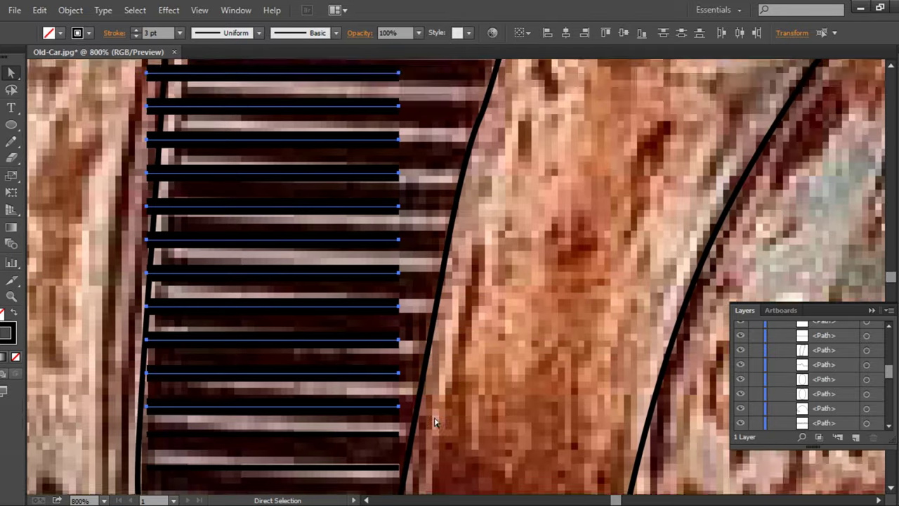
{"action": "scroll", "coordinate": [434, 421], "scroll_direction": "up", "scroll_amount": 2}
{"action": "left_click", "coordinate": [399, 125]}
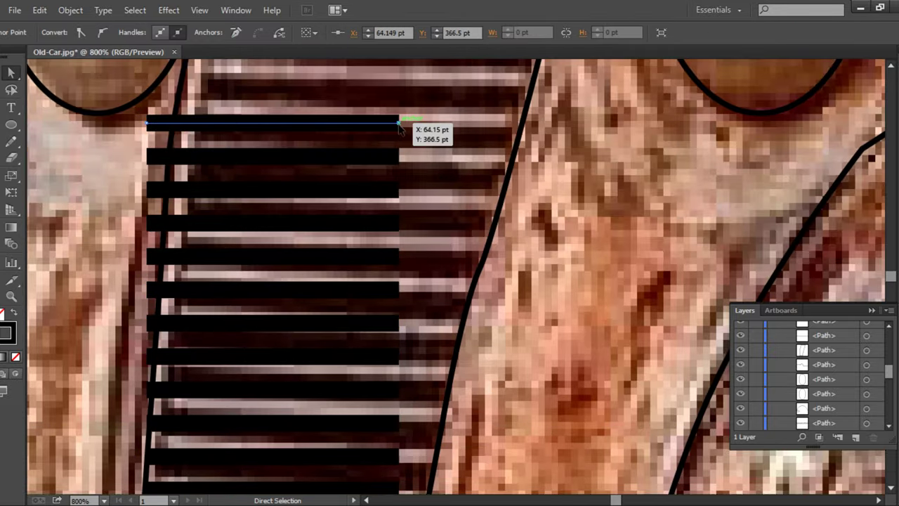
{"action": "left_click_drag", "start_coordinate": [147, 123], "coordinate": [176, 123]}
{"action": "left_click_drag", "start_coordinate": [472, 123], "coordinate": [520, 123]}
{"action": "key", "text": "v"}
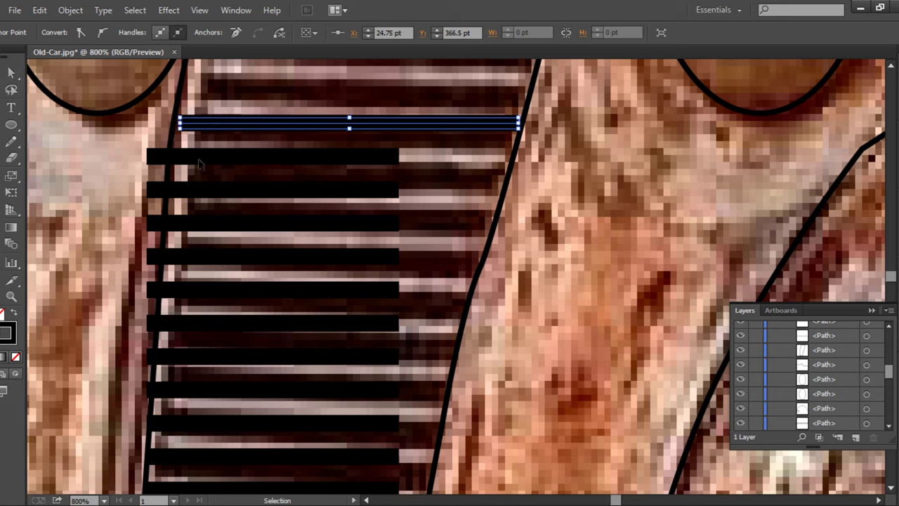
- Copy the bar onto the lower slats, resizing and tilting each to fit between the grille edges
{"action": "mouse_move", "coordinate": [211, 156]}
{"action": "left_mouse_down"}
{"action": "mouse_move", "coordinate": [273, 156]}
{"action": "mouse_move", "coordinate": [338, 180]}
{"action": "left_mouse_up"}
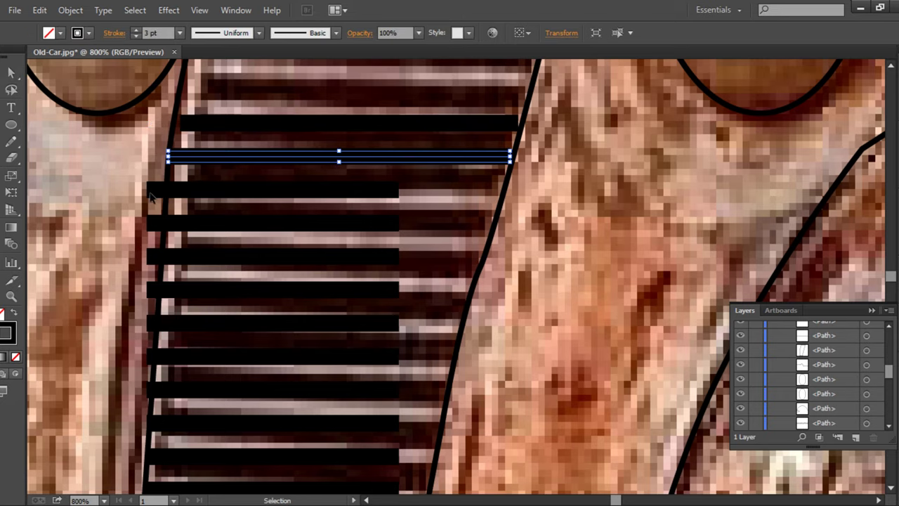
{"action": "left_click_drag", "start_coordinate": [260, 158], "coordinate": [147, 188]}
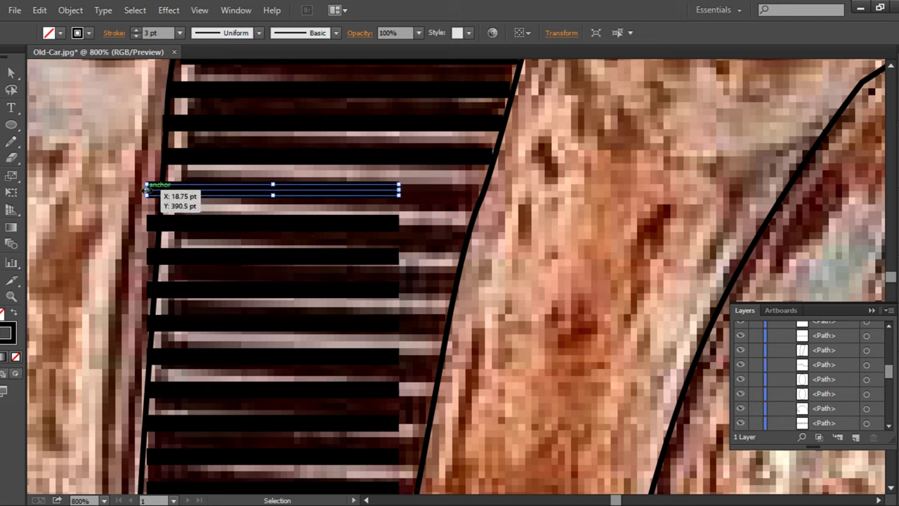
{"action": "left_click_drag", "start_coordinate": [488, 196], "coordinate": [480, 200]}
{"action": "key", "text": "ctrl+z"}
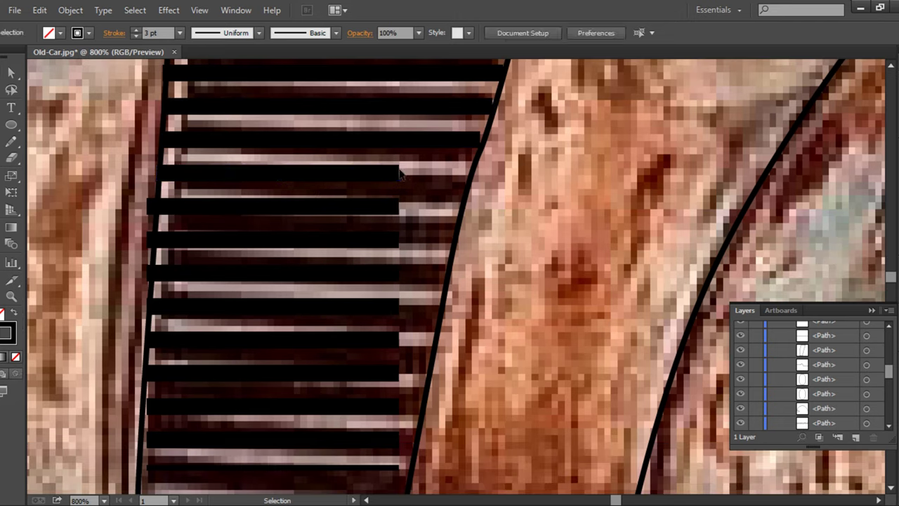
{"action": "mouse_move", "coordinate": [148, 207]}
{"action": "left_mouse_down"}
{"action": "mouse_move", "coordinate": [158, 206]}
{"action": "mouse_move", "coordinate": [157, 239]}
{"action": "left_mouse_up"}
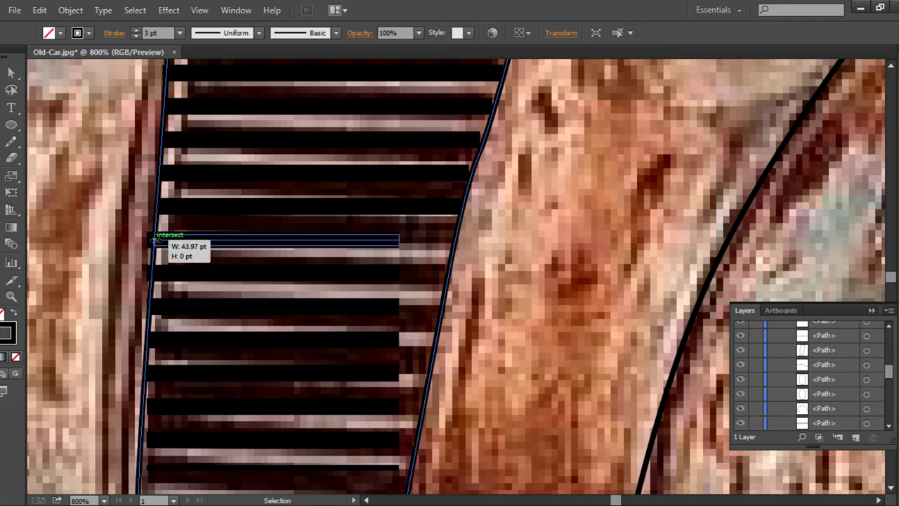
{"action": "left_click_drag", "start_coordinate": [404, 234], "coordinate": [456, 239]}
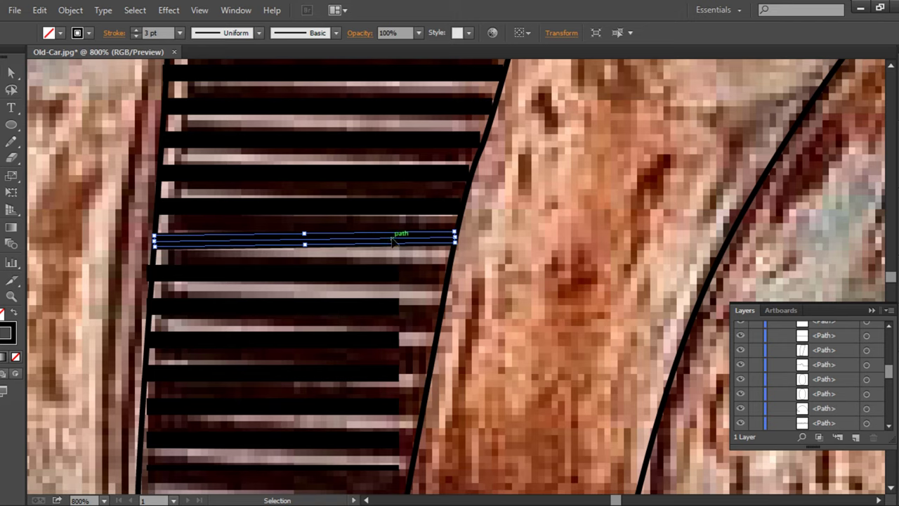
{"action": "left_click_drag", "start_coordinate": [302, 240], "coordinate": [302, 270]}
{"action": "mouse_move", "coordinate": [398, 274]}
{"action": "left_mouse_down"}
{"action": "mouse_move", "coordinate": [441, 281]}
{"action": "mouse_move", "coordinate": [430, 344]}
{"action": "mouse_move", "coordinate": [400, 387]}
{"action": "left_mouse_up"}
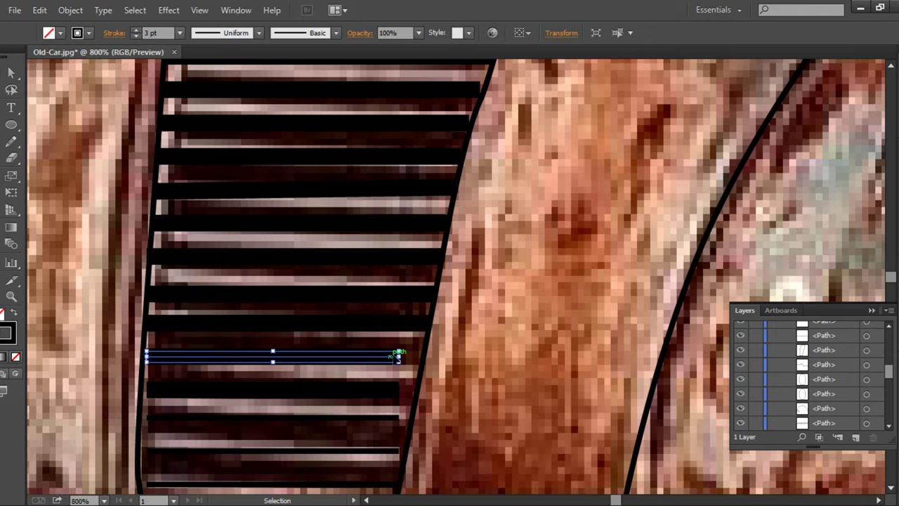
{"action": "scroll", "coordinate": [151, 357], "scroll_direction": "down", "scroll_amount": 1}
{"action": "left_click_drag", "start_coordinate": [151, 356], "coordinate": [150, 383]}
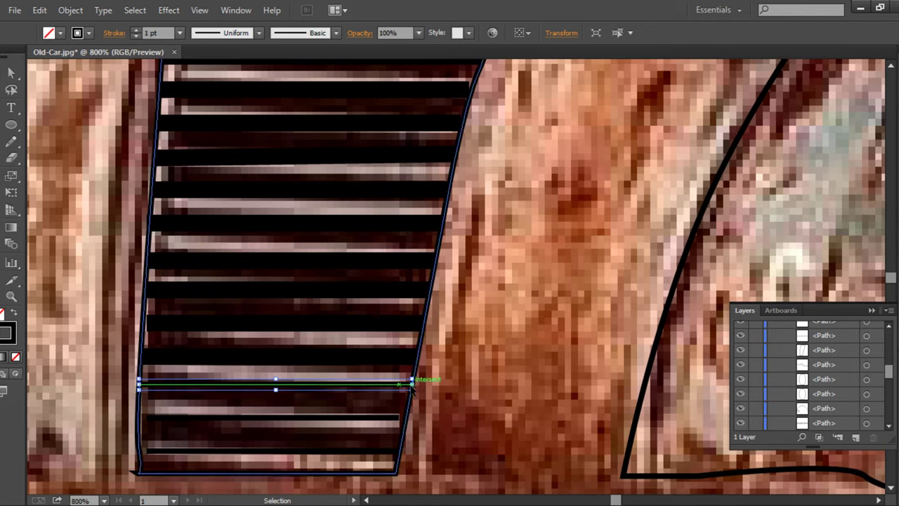
{"action": "left_click_drag", "start_coordinate": [418, 380], "coordinate": [408, 419]}
- Give the bottom grille bars a 3 pt stroke as well
{"action": "left_click", "coordinate": [355, 456]}
{"action": "left_click", "coordinate": [201, 412], "text": "shift"}
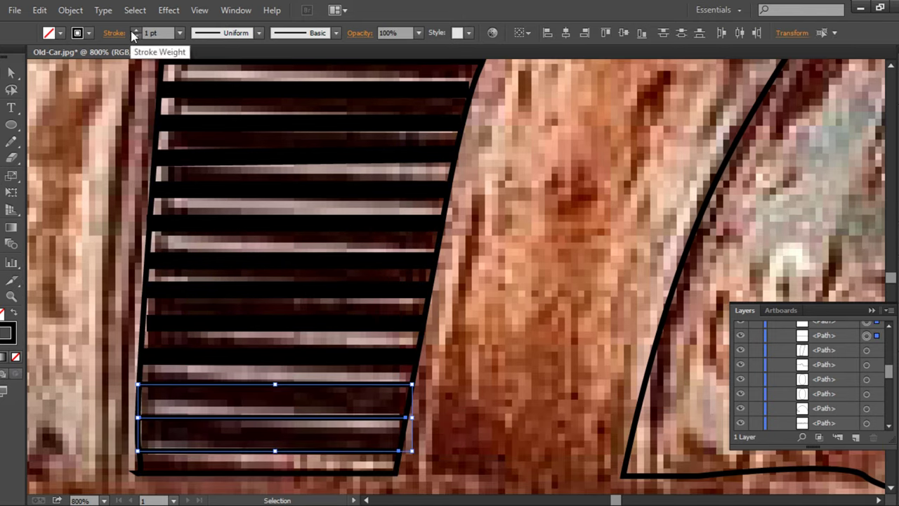
{"action": "left_click", "coordinate": [135, 29]}
{"action": "left_click", "coordinate": [136, 30]}
{"action": "left_click", "coordinate": [552, 255]}
{"action": "key", "text": "ctrl+minus"}
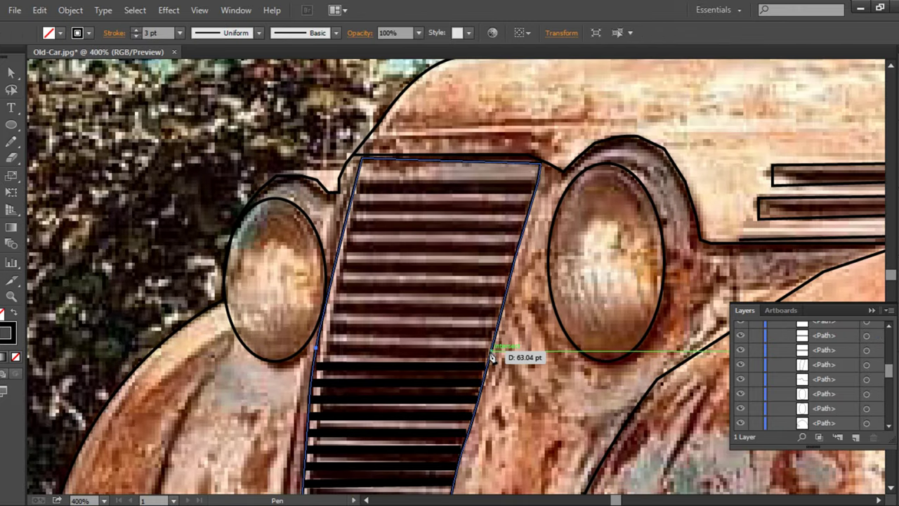
- Copy the slat bars upward until they fill the grille to its top edge
{"action": "left_click_drag", "start_coordinate": [340, 353], "coordinate": [496, 366]}
{"action": "left_click_drag", "start_coordinate": [326, 328], "coordinate": [344, 288]}
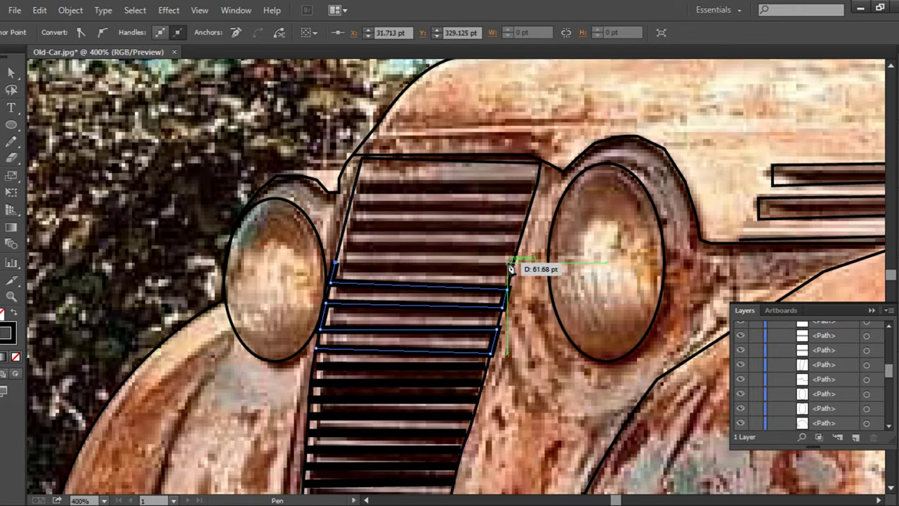
{"action": "left_click_drag", "start_coordinate": [505, 284], "coordinate": [522, 260]}
{"action": "left_click_drag", "start_coordinate": [344, 270], "coordinate": [361, 249]}
{"action": "left_click_drag", "start_coordinate": [523, 246], "coordinate": [542, 225]}
{"action": "mouse_move", "coordinate": [355, 232]}
{"action": "left_mouse_down"}
{"action": "mouse_move", "coordinate": [359, 211]}
{"action": "mouse_move", "coordinate": [541, 187]}
{"action": "left_mouse_up"}
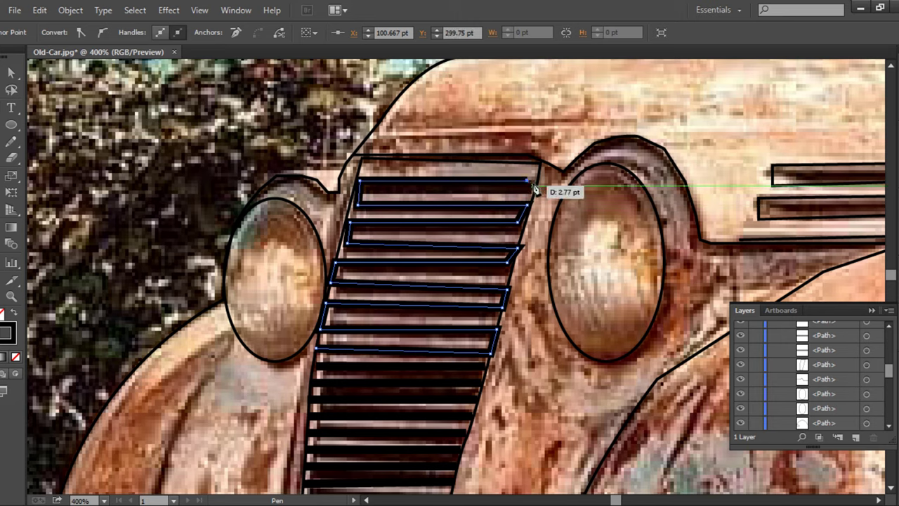
{"action": "key", "text": "ctrl+shift+a"}
{"action": "key", "text": "v"}
{"action": "key", "text": "ctrl+minus"}
- Pen-trace the left fender from the bumper curving up toward the left headlight
{"action": "scroll", "coordinate": [279, 447], "scroll_direction": "down", "scroll_amount": 2}
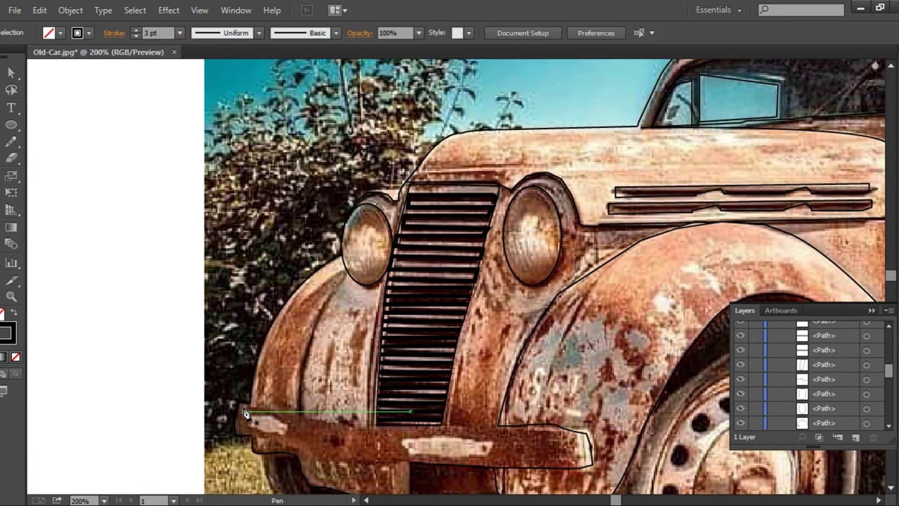
{"action": "left_click_drag", "start_coordinate": [281, 413], "coordinate": [234, 323]}
{"action": "key", "text": "p"}
{"action": "left_click", "coordinate": [301, 412]}
{"action": "left_click_drag", "start_coordinate": [326, 304], "coordinate": [351, 279]}
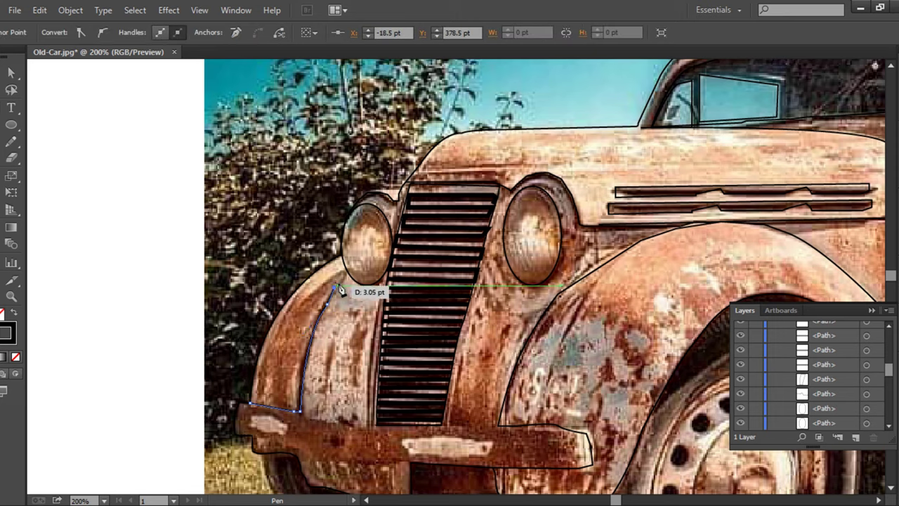
{"action": "left_click", "coordinate": [35, 84], "text": "ctrl"}
- Draw an ellipse around the front wheel
{"action": "left_click_drag", "start_coordinate": [648, 300], "coordinate": [500, 272]}
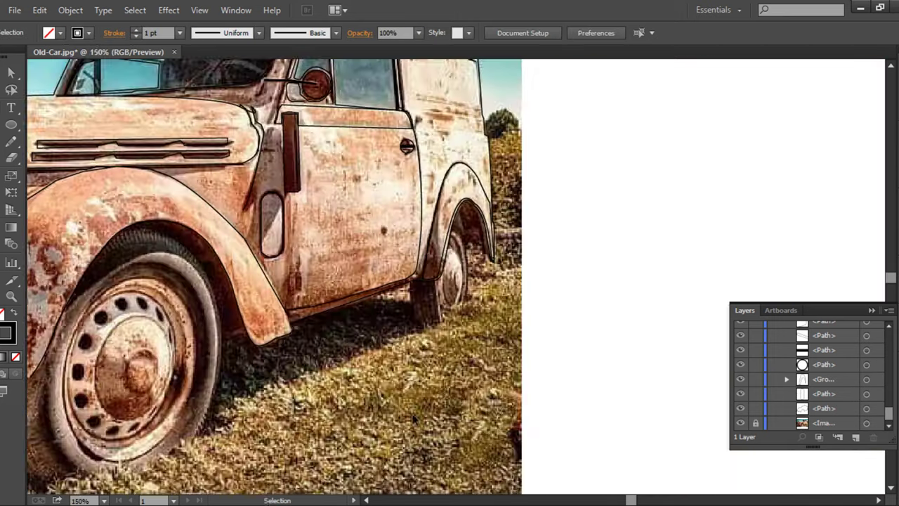
{"action": "key", "text": "l"}
{"action": "left_click_drag", "start_coordinate": [288, 344], "coordinate": [351, 404]}
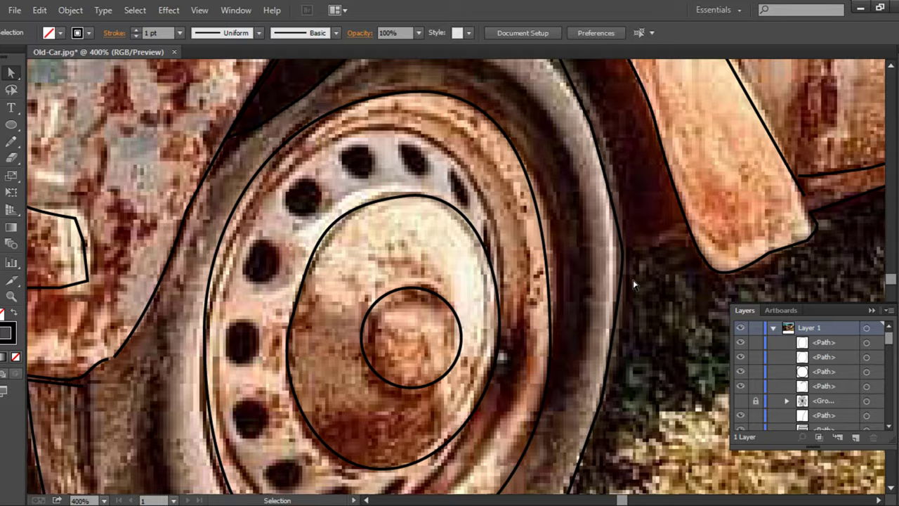
{"action": "scroll", "coordinate": [431, 372], "scroll_direction": "down", "scroll_amount": 1}
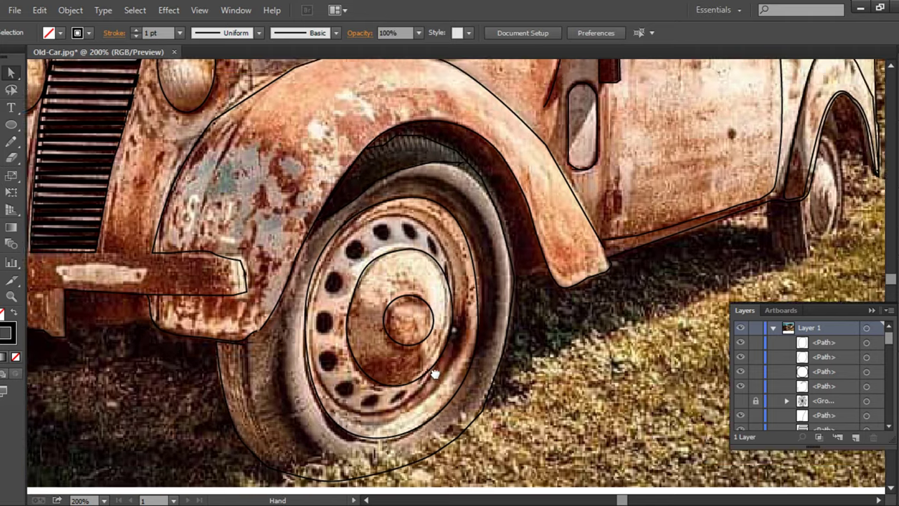
{"action": "scroll", "coordinate": [231, 357], "scroll_direction": "up", "scroll_amount": 2}
{"action": "scroll", "coordinate": [242, 364], "scroll_direction": "up", "scroll_amount": 1}
- Pen-trace the dark flap and the inner wheel disc beside the rear tyre as a closed path
{"action": "left_click_drag", "start_coordinate": [242, 364], "coordinate": [210, 385]}
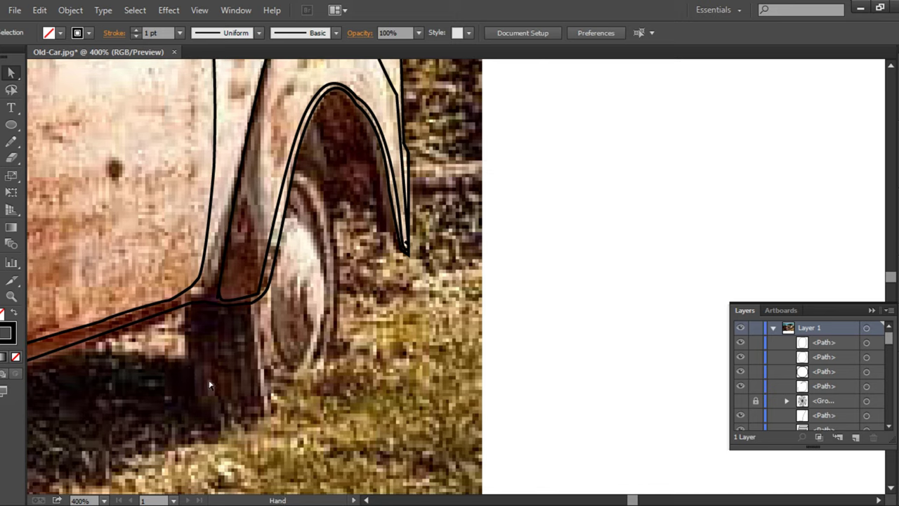
{"action": "left_click", "coordinate": [192, 310]}
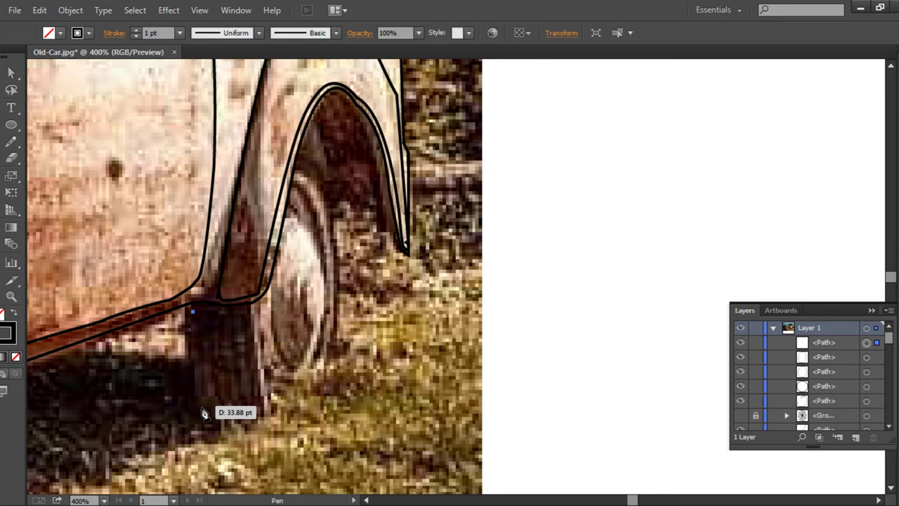
{"action": "left_click_drag", "start_coordinate": [212, 430], "coordinate": [213, 430]}
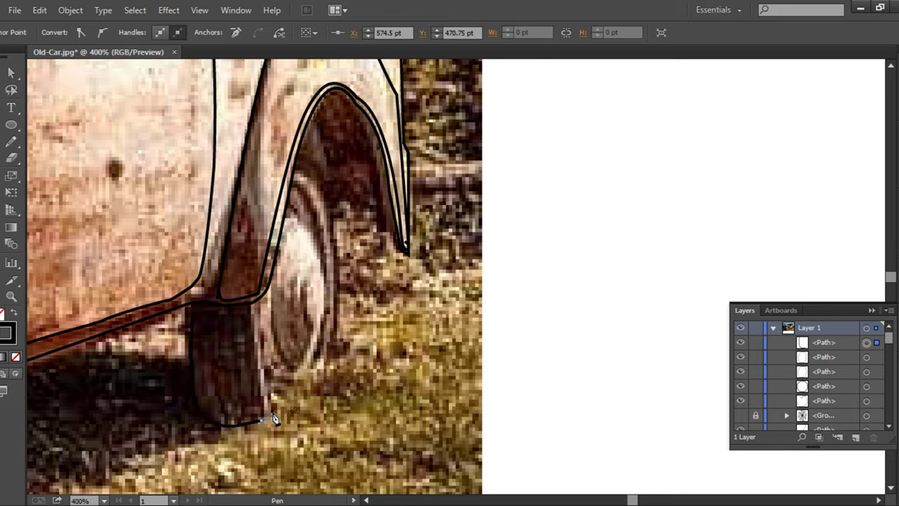
{"action": "left_click_drag", "start_coordinate": [273, 418], "coordinate": [264, 359]}
{"action": "left_click_drag", "start_coordinate": [259, 300], "coordinate": [295, 238]}
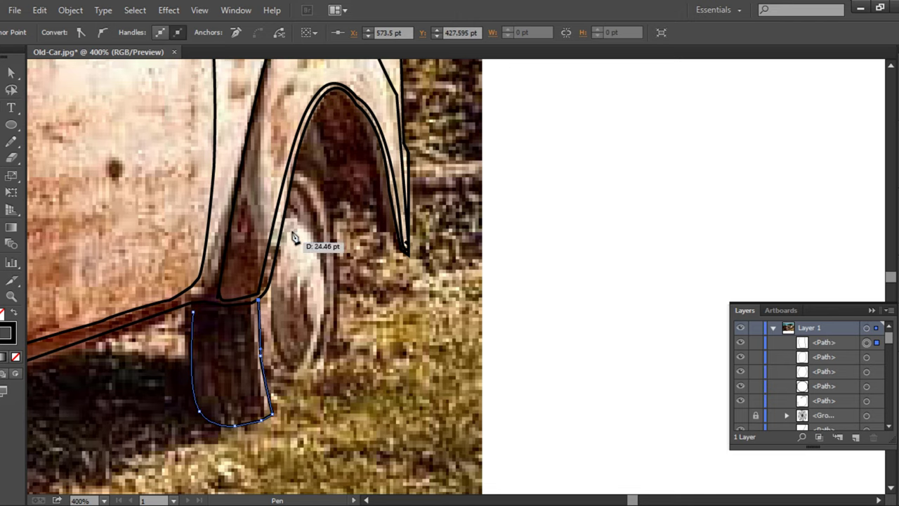
{"action": "left_click_drag", "start_coordinate": [300, 202], "coordinate": [302, 365]}
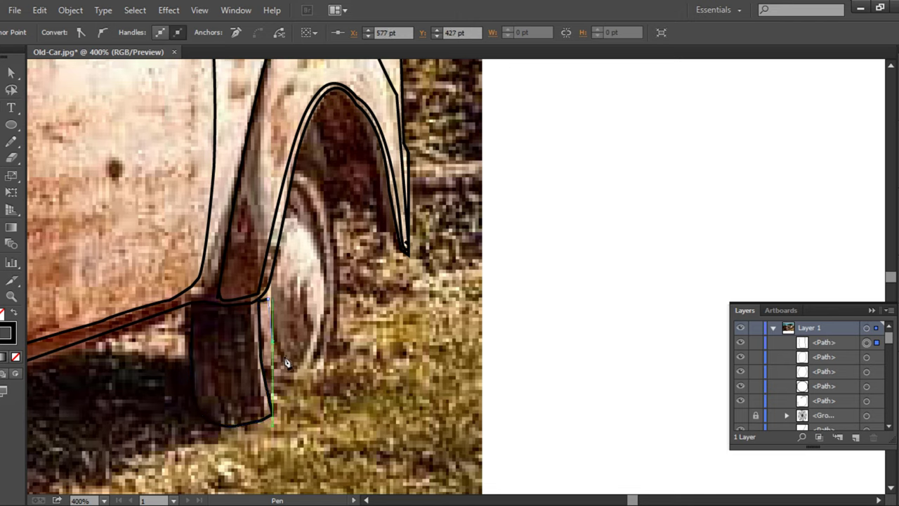
{"action": "left_click_drag", "start_coordinate": [295, 361], "coordinate": [293, 359]}
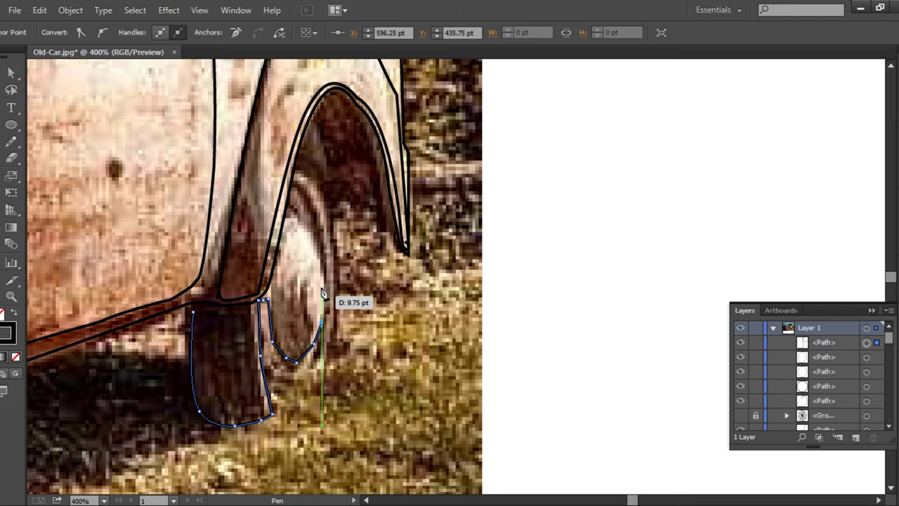
{"action": "left_click_drag", "start_coordinate": [314, 250], "coordinate": [298, 234]}
{"action": "left_click", "coordinate": [274, 259]}
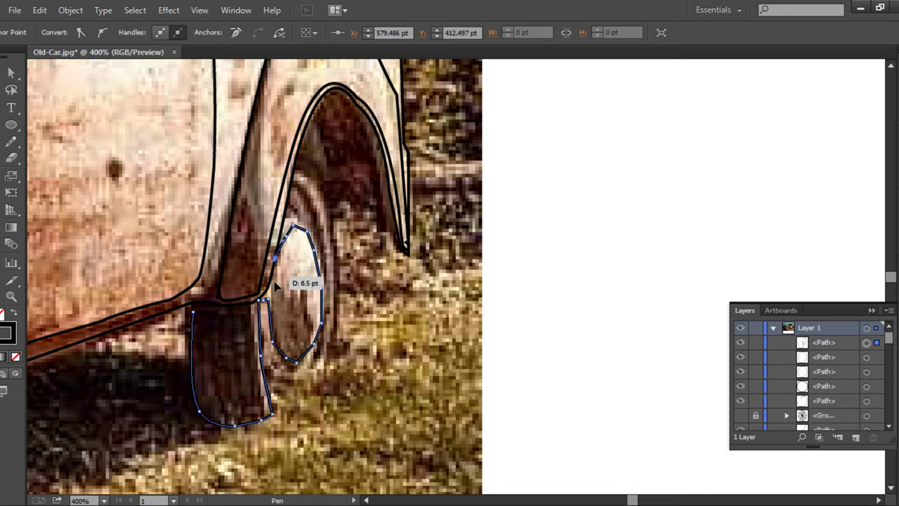
{"action": "mouse_move", "coordinate": [260, 301]}
{"action": "left_mouse_down"}
{"action": "mouse_move", "coordinate": [271, 309]}
{"action": "mouse_move", "coordinate": [276, 297]}
{"action": "left_mouse_up"}
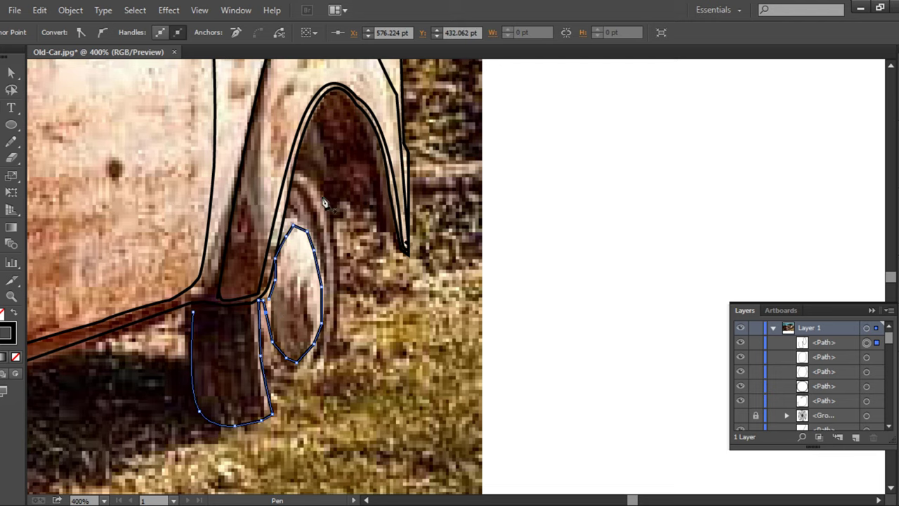
- Trace the rear tyre's outer edge as a closed curved path, then deselect it
{"action": "left_click_drag", "start_coordinate": [296, 169], "coordinate": [342, 219]}
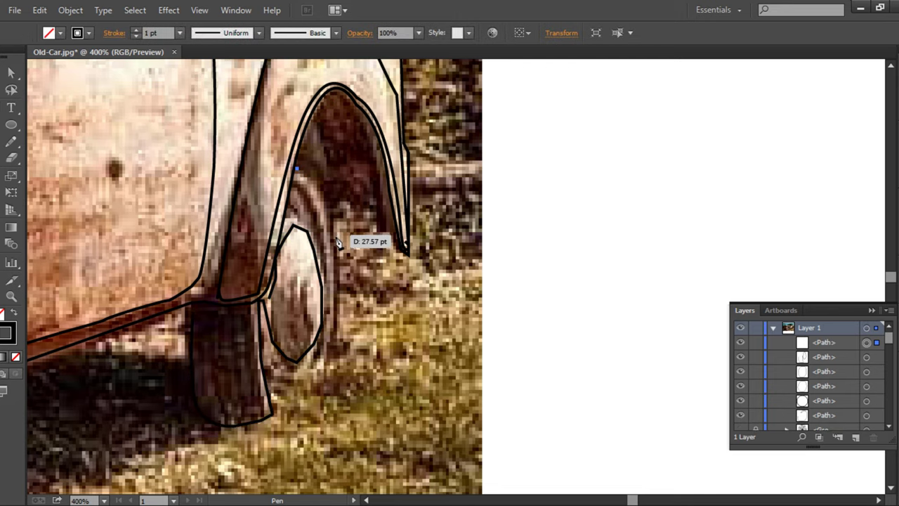
{"action": "left_click_drag", "start_coordinate": [350, 298], "coordinate": [348, 298]}
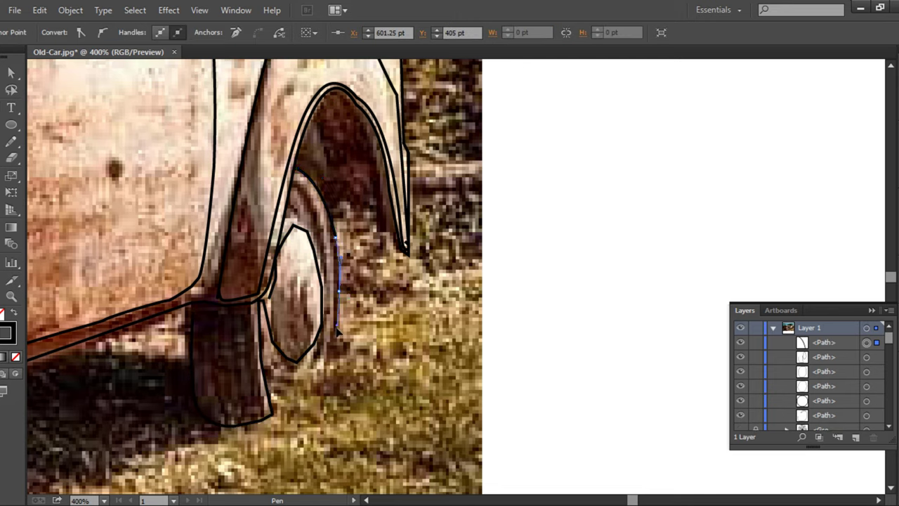
{"action": "left_click_drag", "start_coordinate": [336, 327], "coordinate": [341, 294]}
{"action": "left_click_drag", "start_coordinate": [326, 395], "coordinate": [321, 430]}
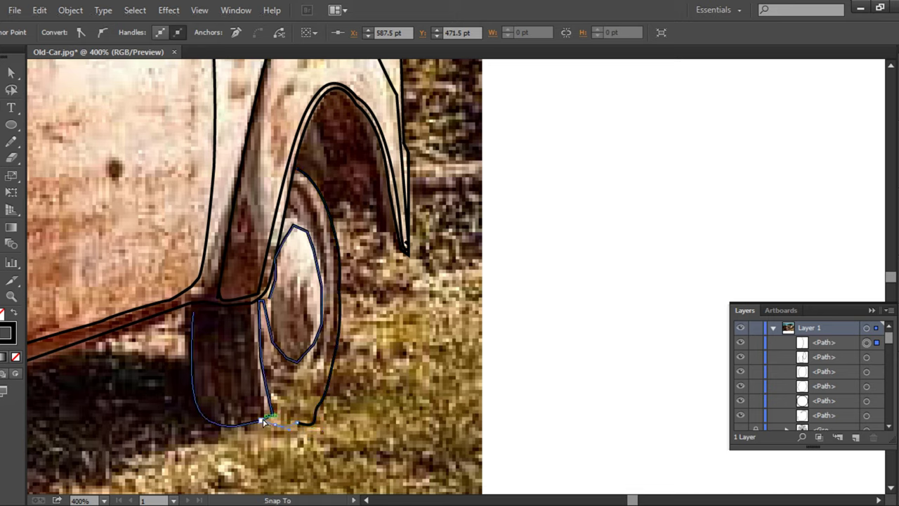
{"action": "left_click_drag", "start_coordinate": [262, 422], "coordinate": [272, 438]}
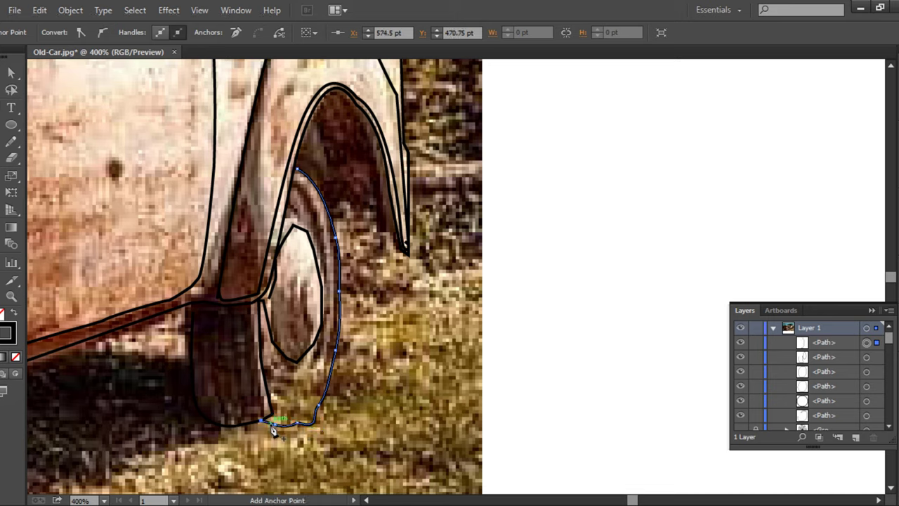
{"action": "left_click_drag", "start_coordinate": [222, 395], "coordinate": [280, 433]}
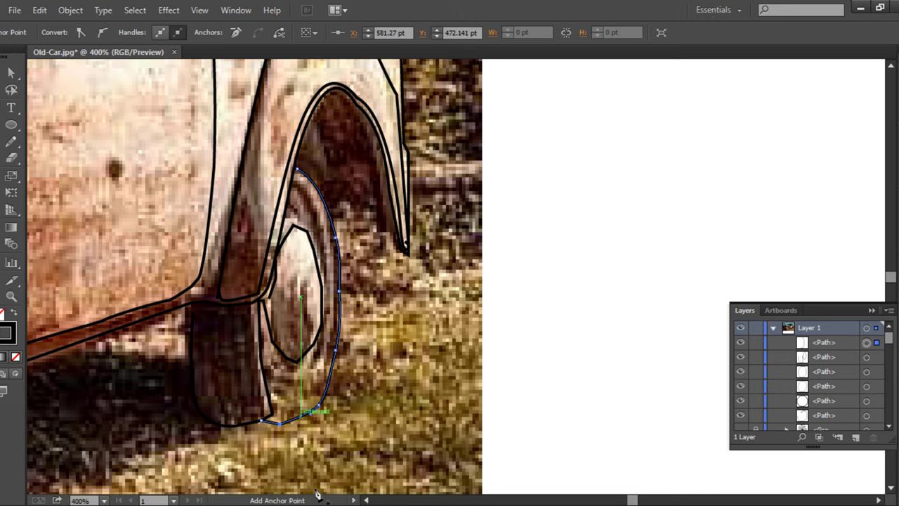
{"action": "key", "text": "v"}
{"action": "left_click", "coordinate": [490, 379]}
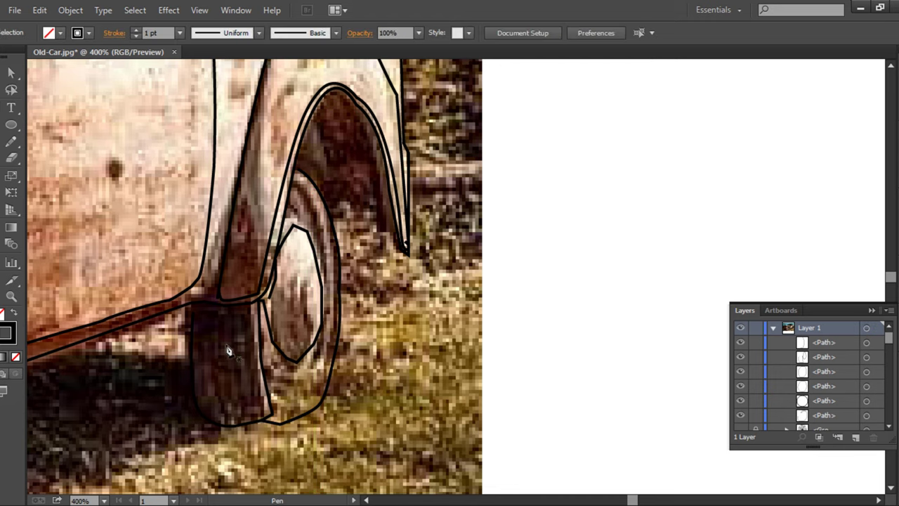
- Pen-draw several thin closed vertical stripes inside the rear wheel's dark flap, then deselect them
{"action": "left_click_drag", "start_coordinate": [211, 419], "coordinate": [223, 430]}
{"action": "left_click", "coordinate": [220, 315]}
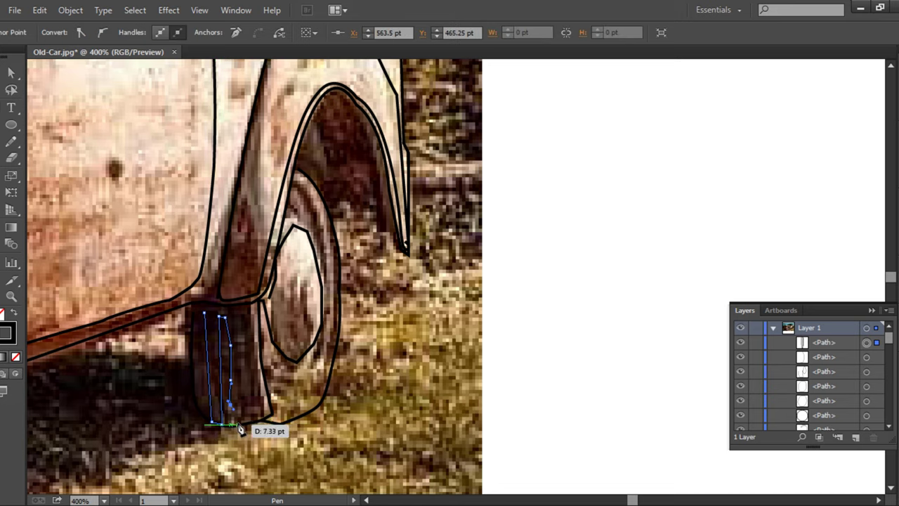
{"action": "left_click_drag", "start_coordinate": [239, 429], "coordinate": [244, 406]}
{"action": "left_click_drag", "start_coordinate": [240, 320], "coordinate": [242, 325]}
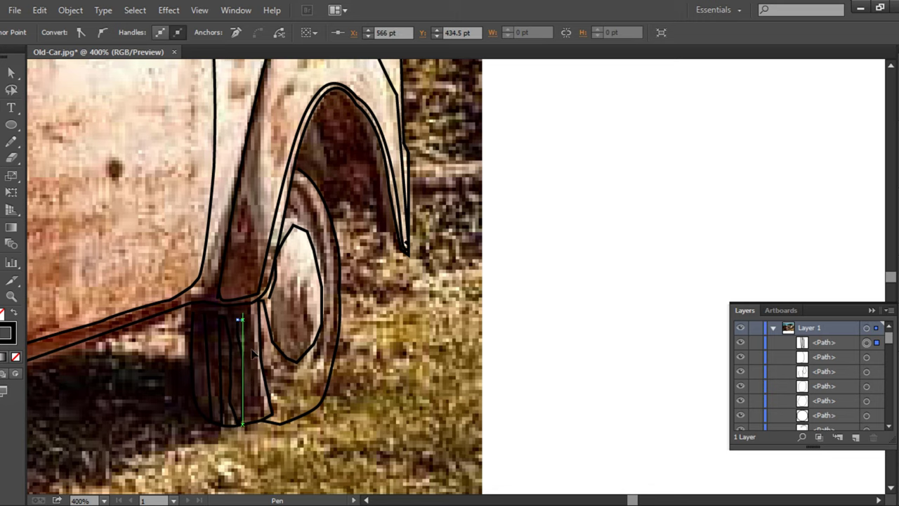
{"action": "left_click", "coordinate": [264, 415]}
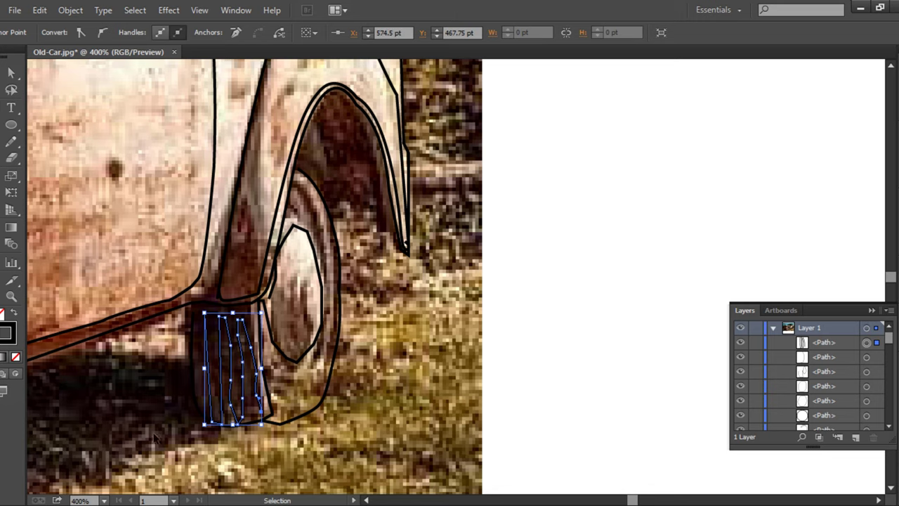
{"action": "key", "text": "ctrl+shift+a"}
{"action": "key", "text": "ctrl+1"}
{"action": "mouse_move", "coordinate": [76, 295]}
{"action": "left_mouse_down"}
{"action": "mouse_move", "coordinate": [163, 385]}
{"action": "mouse_move", "coordinate": [184, 380]}
{"action": "left_mouse_up"}
- Trace the curved shadow shape under the front bumper along the tyre bottom
{"action": "key", "text": "ctrl+plus"}
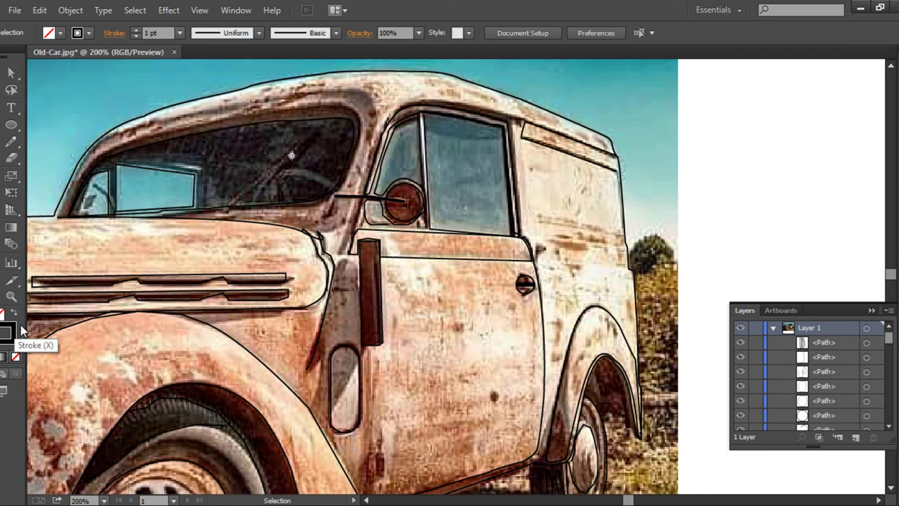
{"action": "left_click_drag", "start_coordinate": [210, 347], "coordinate": [701, 94]}
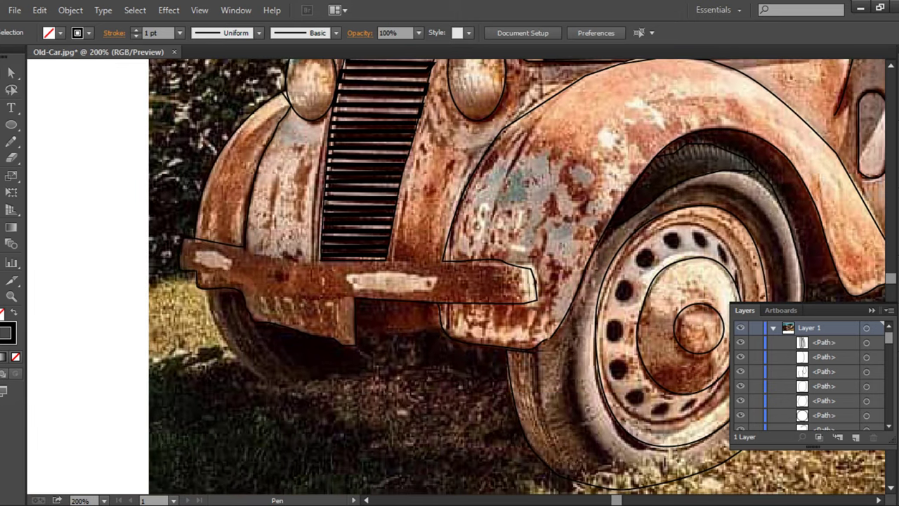
{"action": "left_click", "coordinate": [211, 301]}
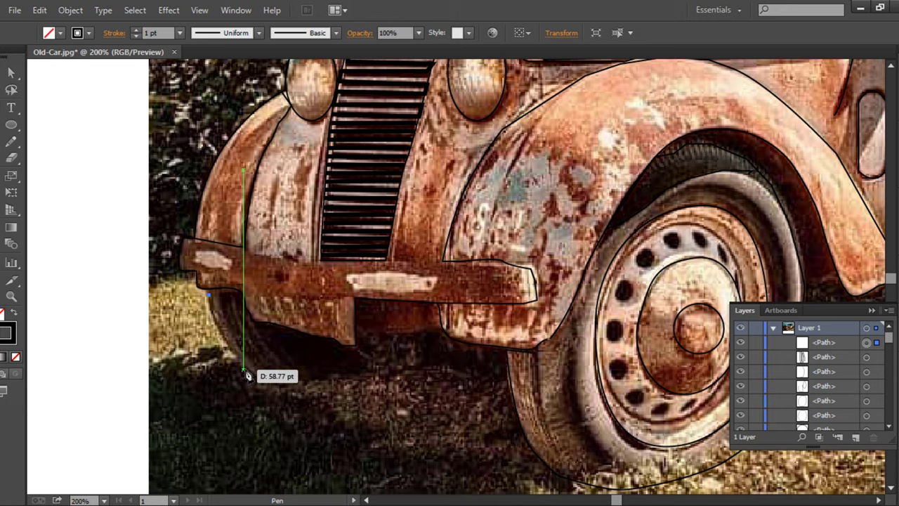
{"action": "left_click_drag", "start_coordinate": [262, 393], "coordinate": [260, 397]}
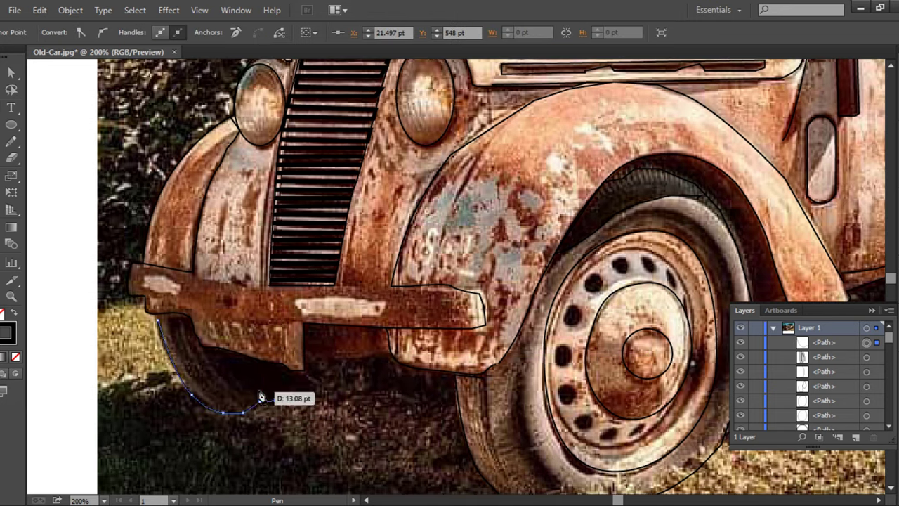
{"action": "left_click_drag", "start_coordinate": [222, 352], "coordinate": [246, 354]}
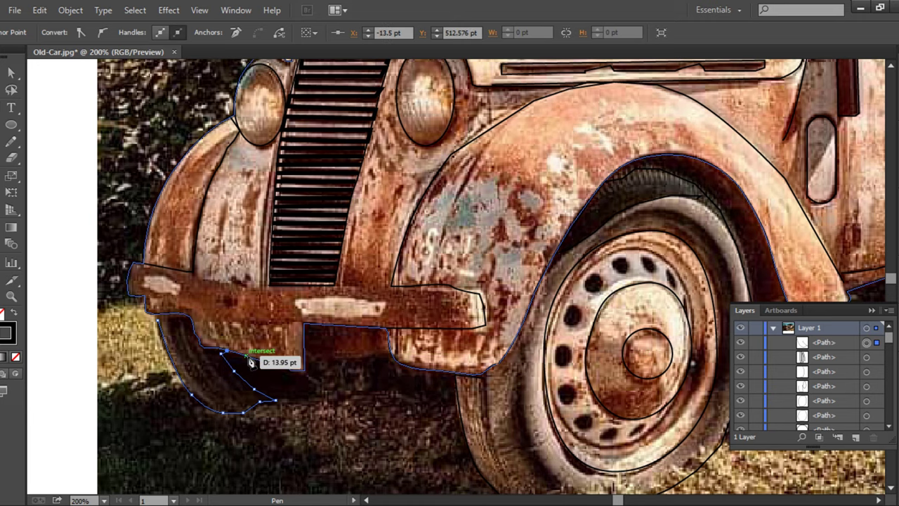
{"action": "key", "text": "v"}
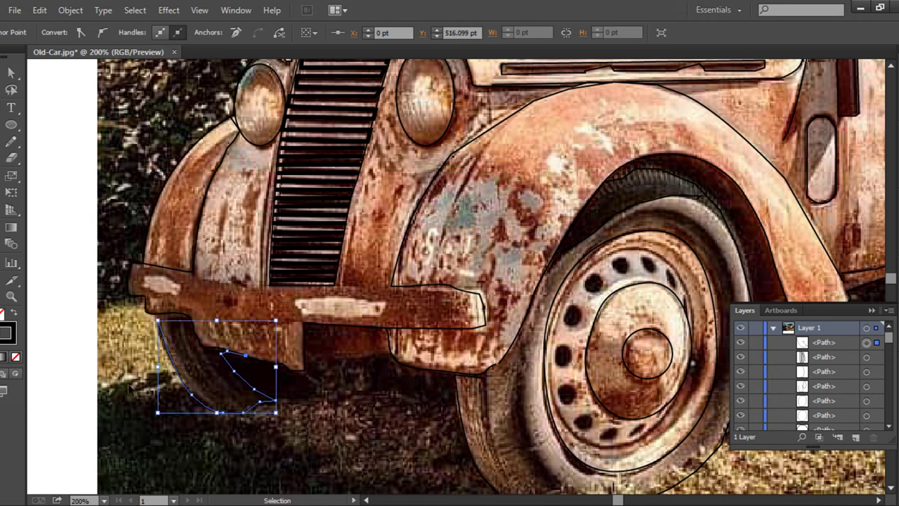
{"action": "left_click", "coordinate": [129, 388]}
- Trace a second path along the front tyre's shadow edge and group it with the first shape
{"action": "left_click_drag", "start_coordinate": [171, 363], "coordinate": [181, 320]}
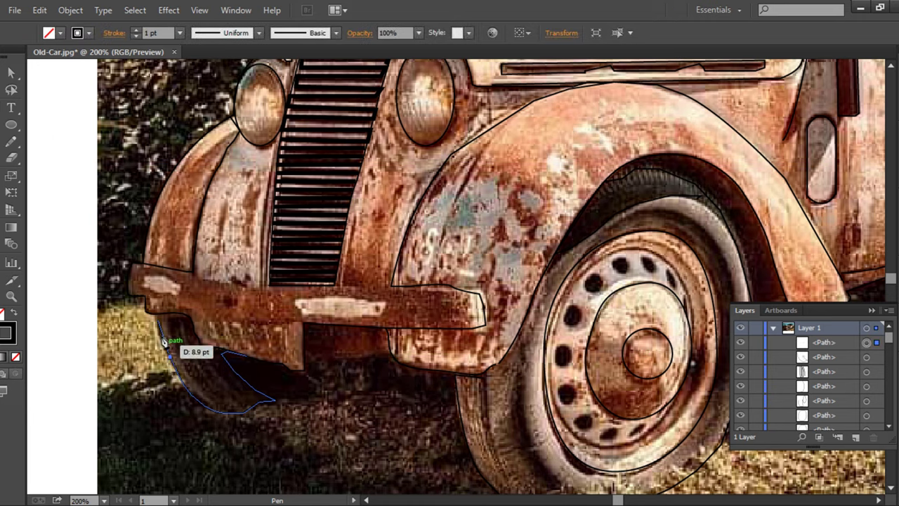
{"action": "left_click", "coordinate": [183, 321]}
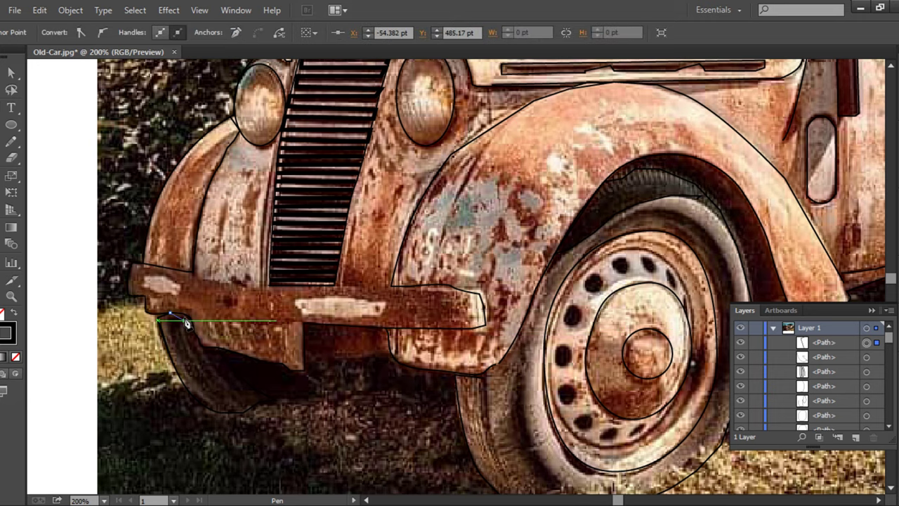
{"action": "left_click", "coordinate": [204, 347]}
{"action": "left_click_drag", "start_coordinate": [222, 355], "coordinate": [220, 360]}
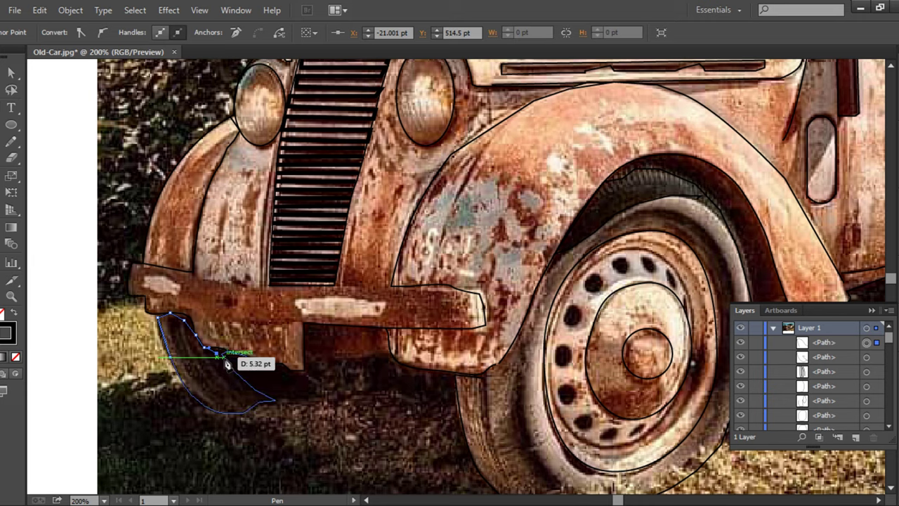
{"action": "left_click", "coordinate": [274, 401]}
{"action": "key", "text": "ctrl+z"}
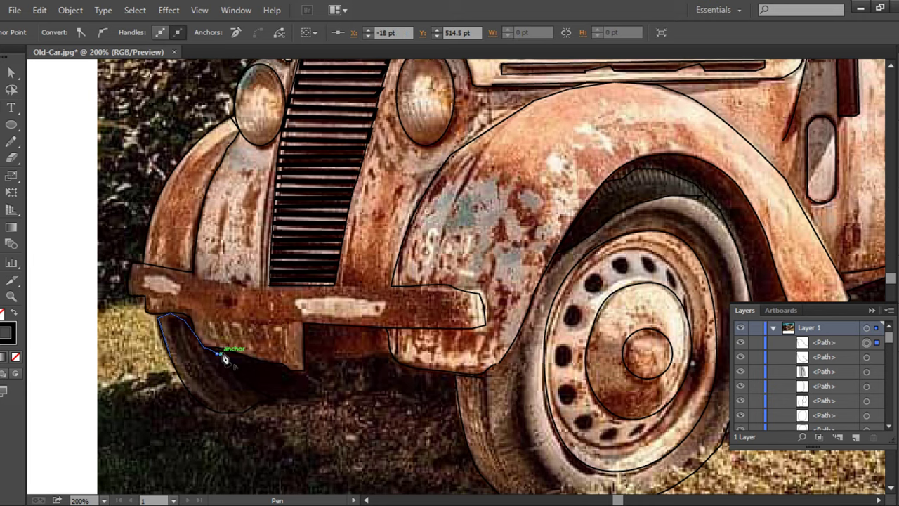
{"action": "left_click", "coordinate": [229, 352]}
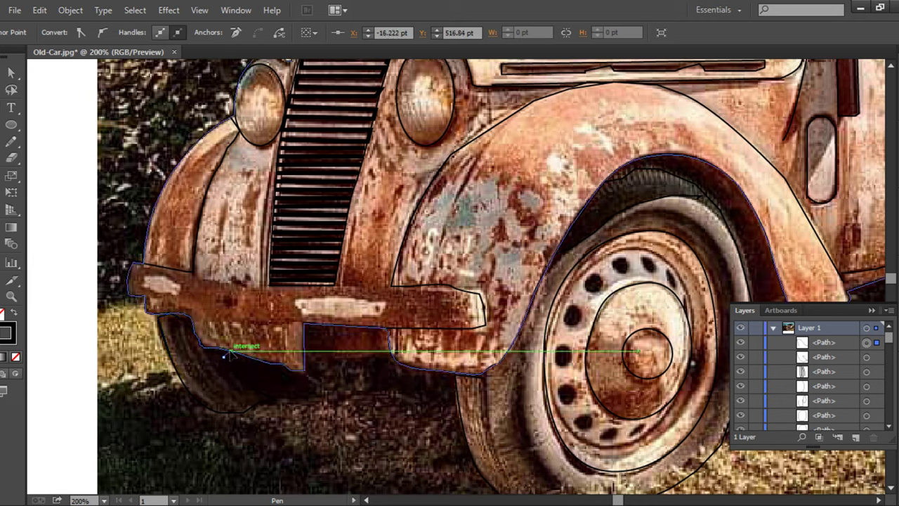
{"action": "key", "text": "v"}
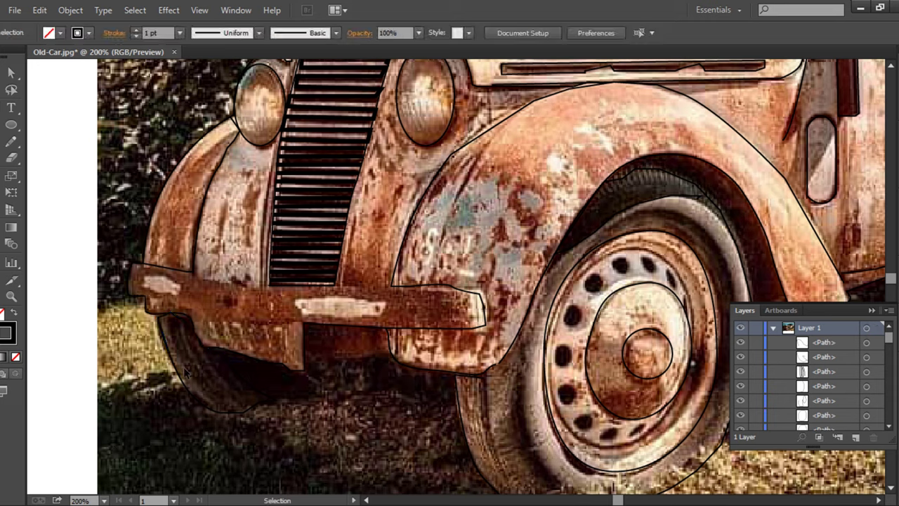
{"action": "left_click", "coordinate": [197, 404], "text": "shift"}
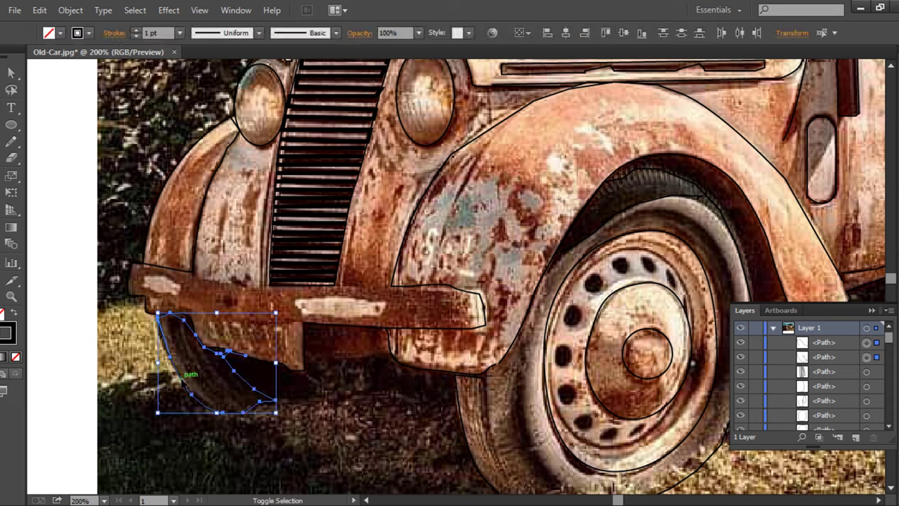
{"action": "key", "text": "ctrl+g"}
{"action": "left_click", "coordinate": [148, 437]}
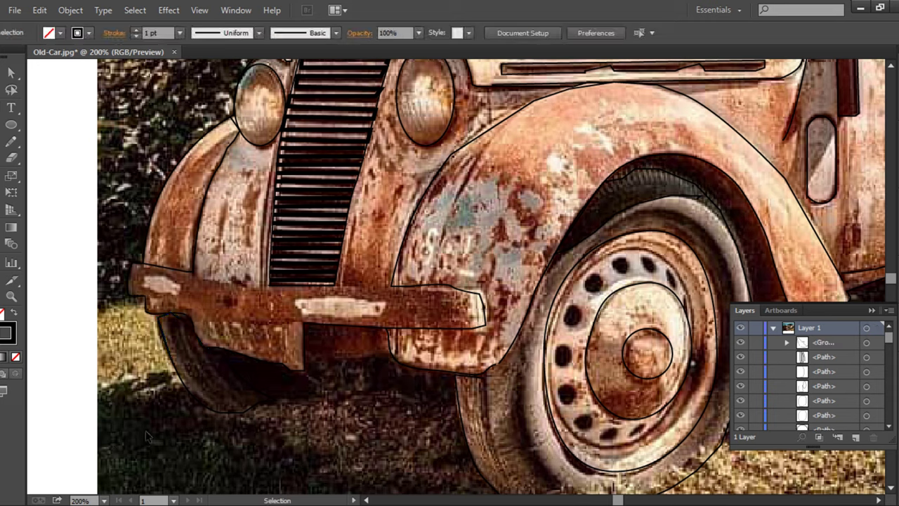
{"action": "key", "text": "ctrl+minus"}
{"action": "key", "text": "ctrl+minus"}
- Turn off the Image layer's visibility so only the traced van lines show
{"action": "scroll", "coordinate": [745, 365], "scroll_direction": "down", "scroll_amount": 2}
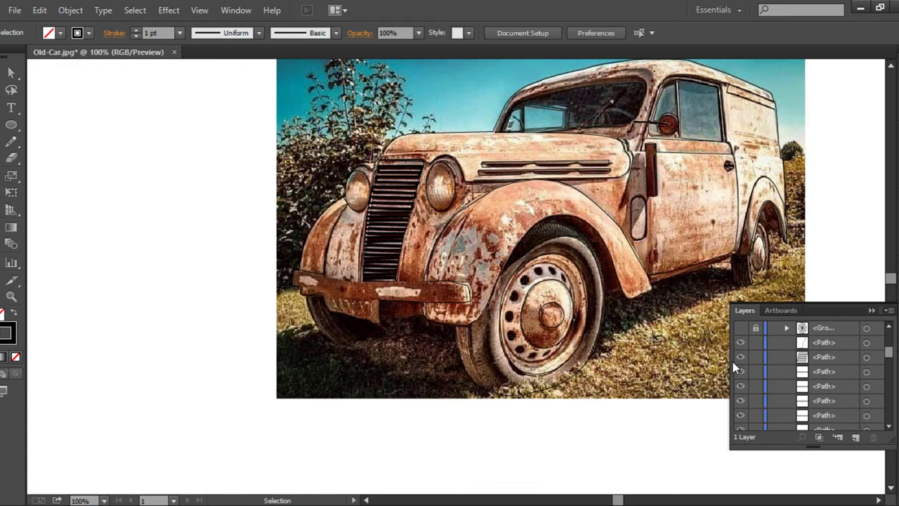
{"action": "scroll", "coordinate": [752, 395], "scroll_direction": "down", "scroll_amount": 3}
{"action": "left_click", "coordinate": [741, 424]}
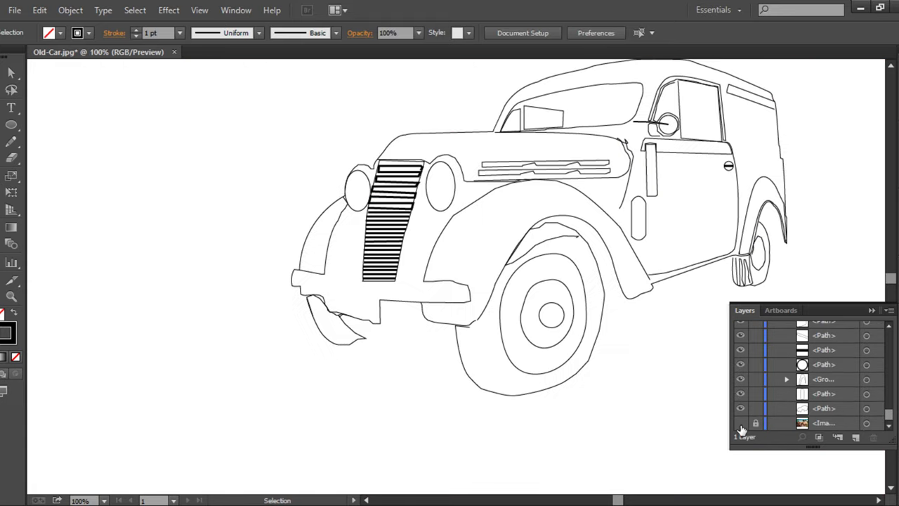
{"action": "left_click_drag", "start_coordinate": [520, 443], "coordinate": [349, 499]}
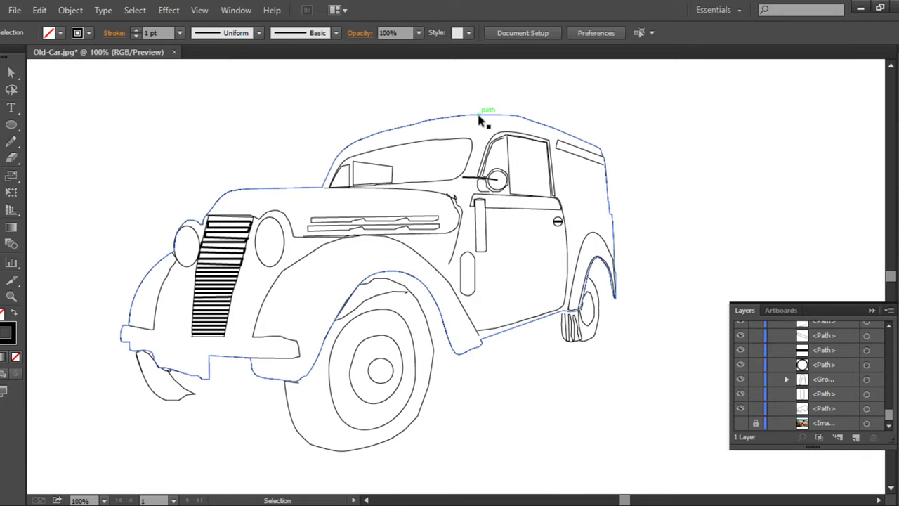
- Fill the van body path with olive green from the Color panel spectrum
{"action": "left_click", "coordinate": [494, 120]}
{"action": "key", "text": "F6"}
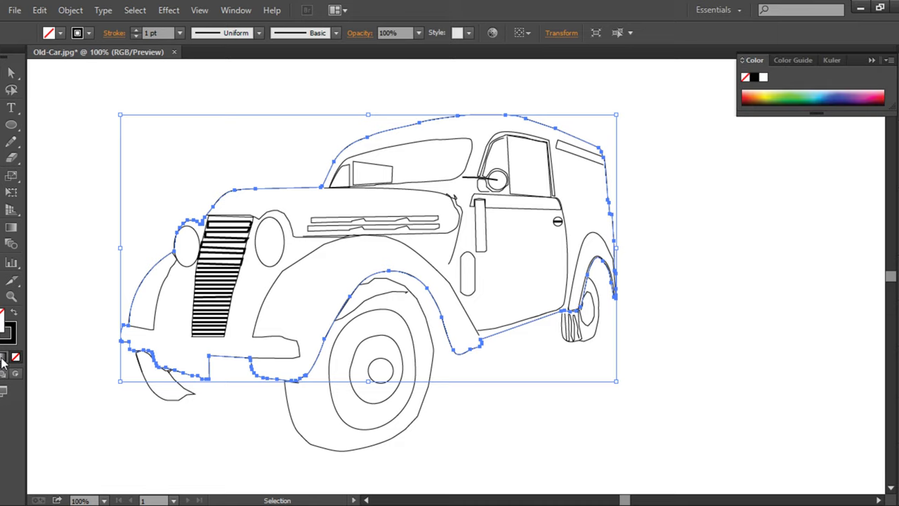
{"action": "left_click", "coordinate": [3, 360]}
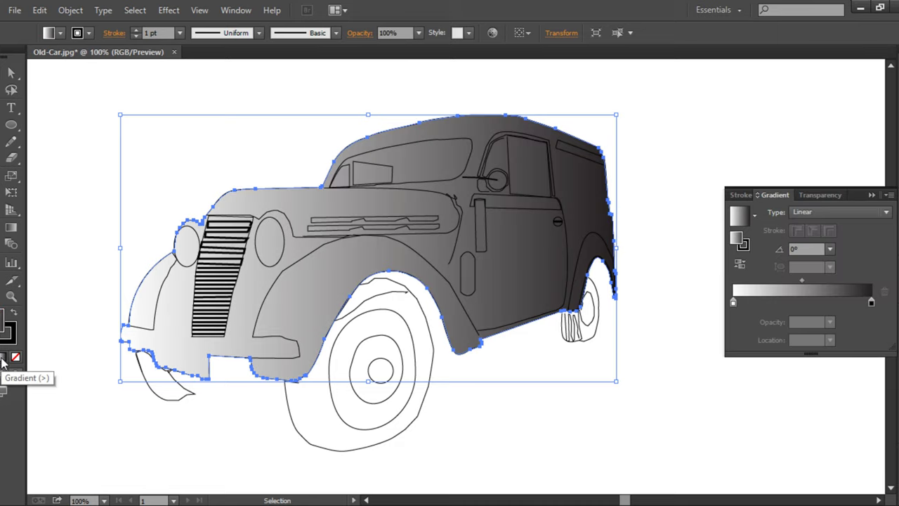
{"action": "left_click", "coordinate": [493, 465]}
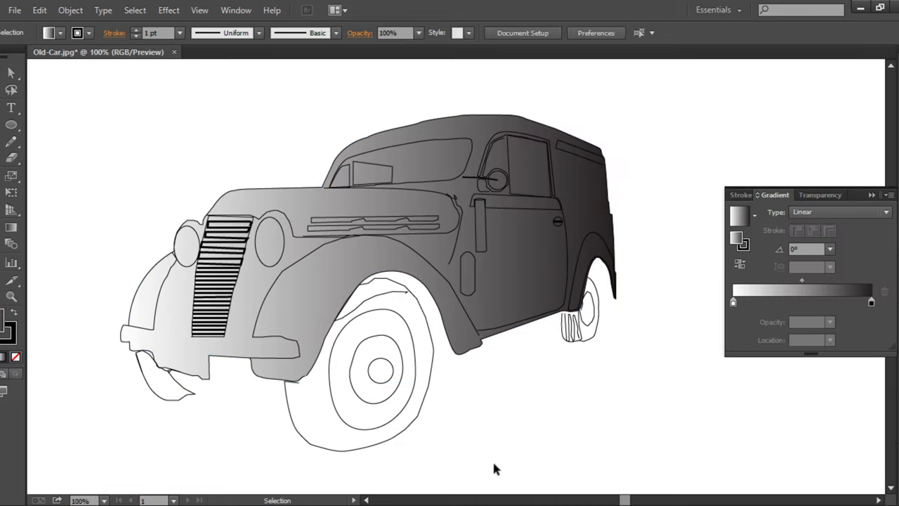
{"action": "left_click", "coordinate": [379, 145]}
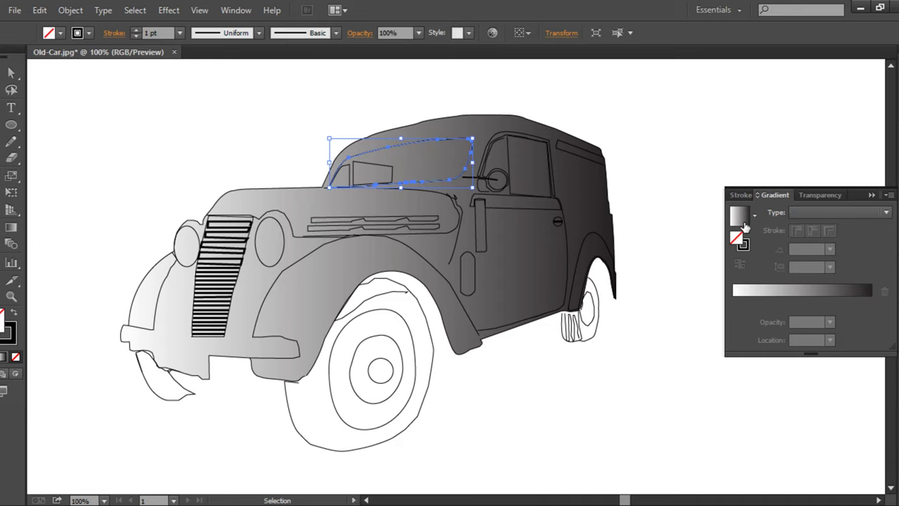
{"action": "left_click", "coordinate": [685, 278]}
{"action": "left_click", "coordinate": [498, 166]}
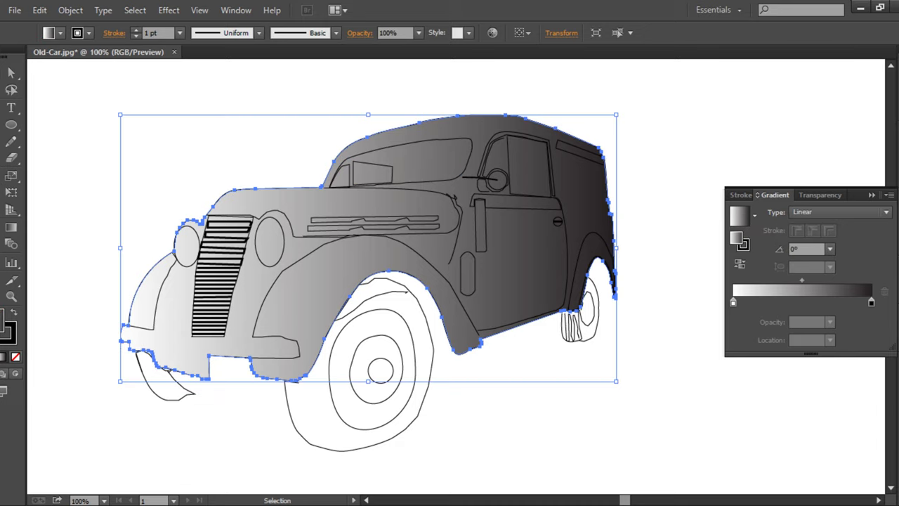
{"action": "left_click", "coordinate": [892, 91]}
{"action": "left_click", "coordinate": [769, 98]}
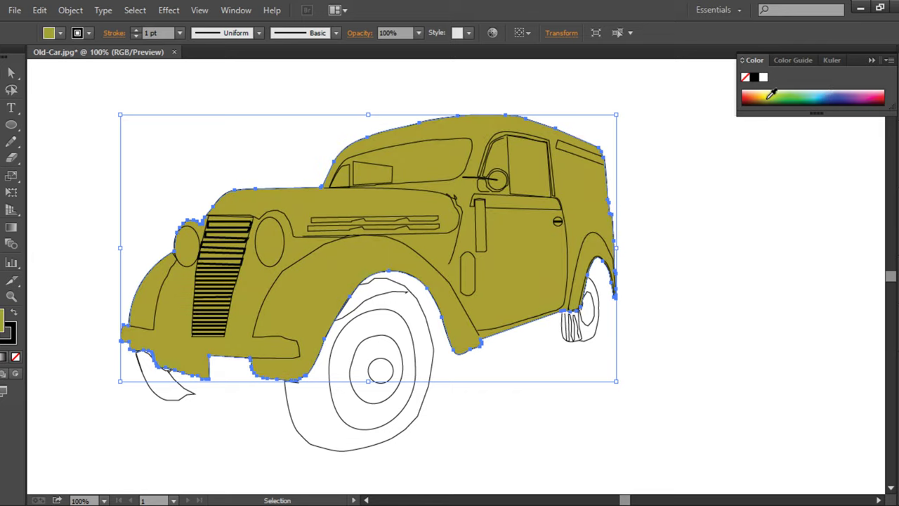
- Select the windshield shape and bring up the Gradient panel for it
{"action": "left_click", "coordinate": [741, 231]}
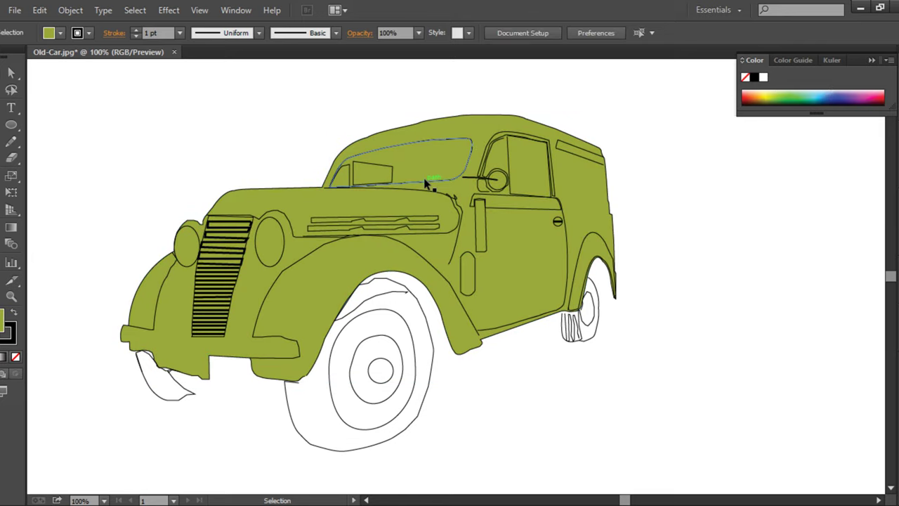
{"action": "left_click", "coordinate": [427, 184]}
{"action": "key", "text": "a"}
{"action": "key", "text": "ctrl+equal"}
{"action": "key", "text": "ctrl+equal"}
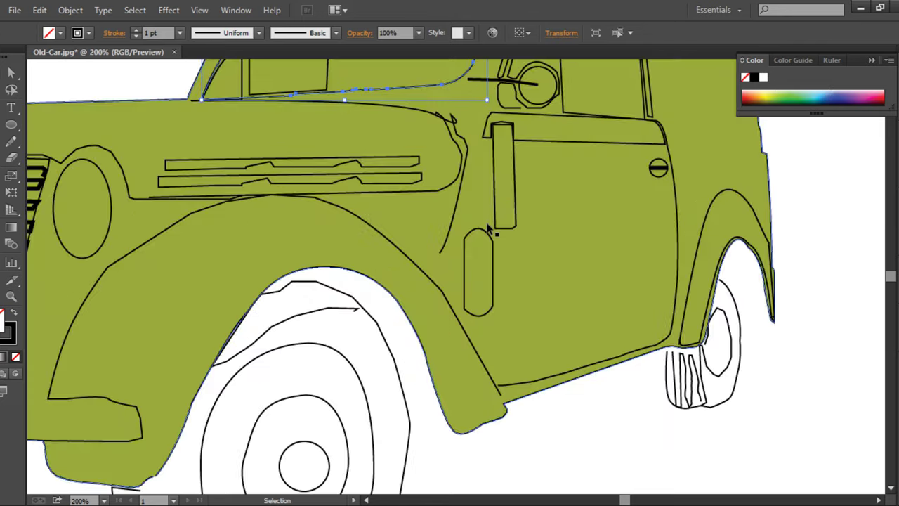
{"action": "key", "text": "v"}
{"action": "scroll", "coordinate": [540, 415], "scroll_direction": "up", "scroll_amount": 5}
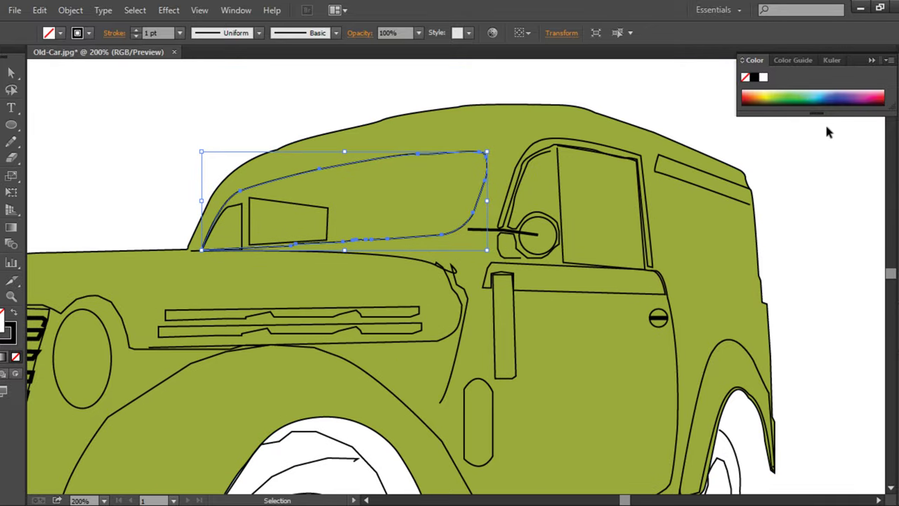
{"action": "key", "text": "ctrl+F9"}
- Apply the white-to-black gradient to the windshield and the small side window
{"action": "left_click", "coordinate": [739, 215]}
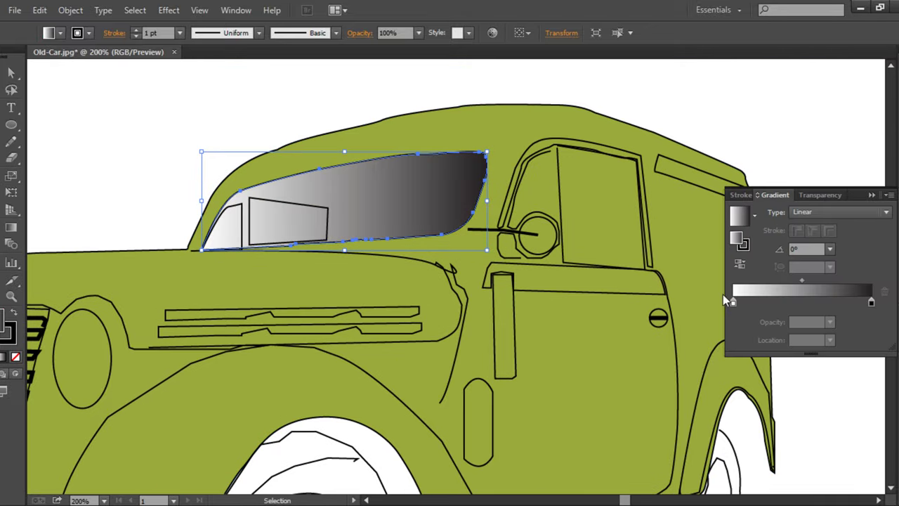
{"action": "left_click", "coordinate": [692, 110]}
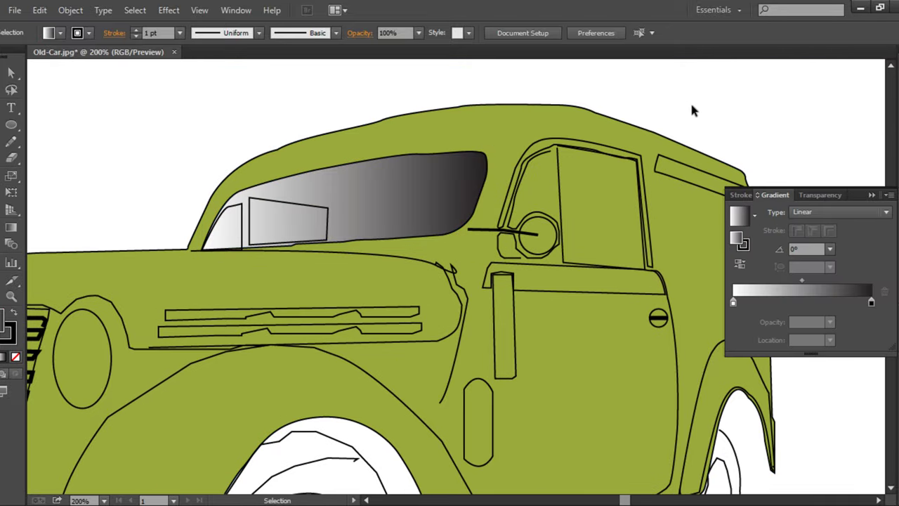
{"action": "left_click", "coordinate": [294, 208]}
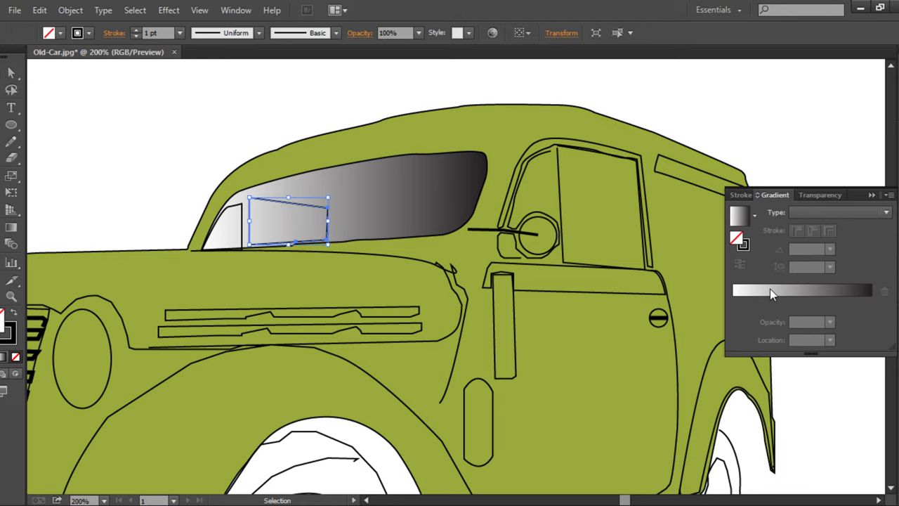
{"action": "left_click", "coordinate": [770, 293]}
{"action": "left_click", "coordinate": [310, 236]}
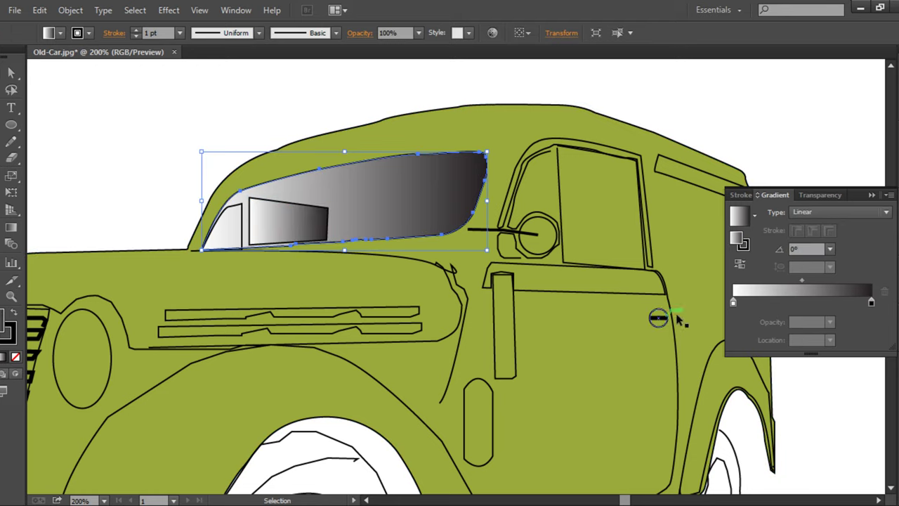
{"action": "left_click", "coordinate": [736, 117]}
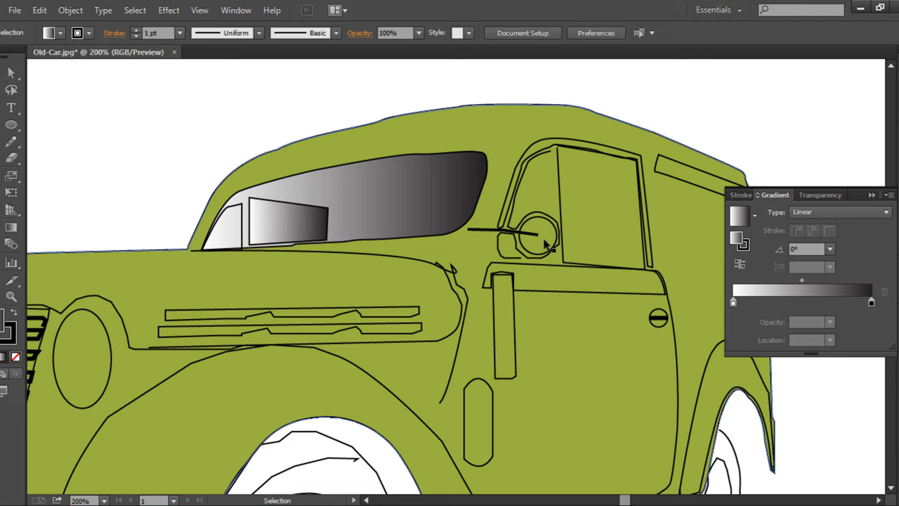
- Fill the side-mirror circle orange and ungroup the mirror line and circle
{"action": "scroll", "coordinate": [544, 242], "scroll_direction": "up", "scroll_amount": 2}
{"action": "left_click_drag", "start_coordinate": [490, 305], "coordinate": [460, 345]}
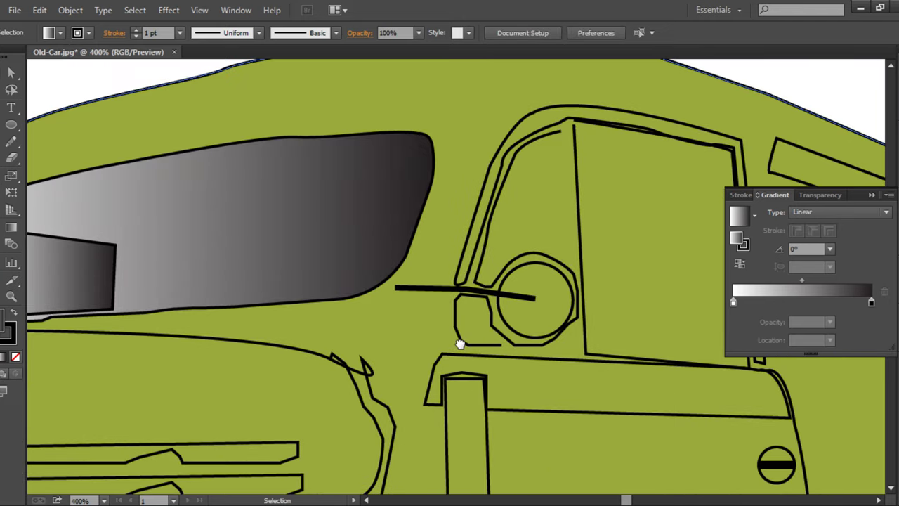
{"action": "scroll", "coordinate": [460, 345], "scroll_direction": "up", "scroll_amount": 2}
{"action": "key", "text": "v"}
{"action": "left_click", "coordinate": [441, 296]}
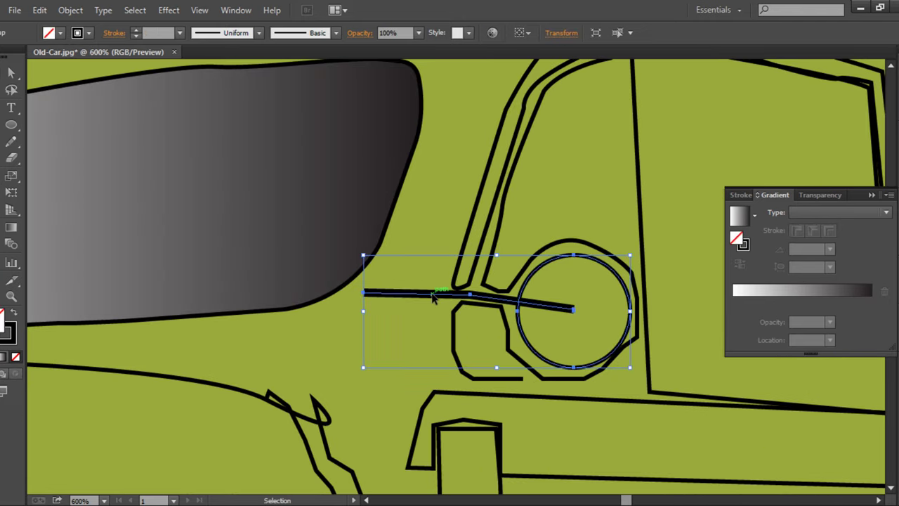
{"action": "left_click", "coordinate": [755, 214]}
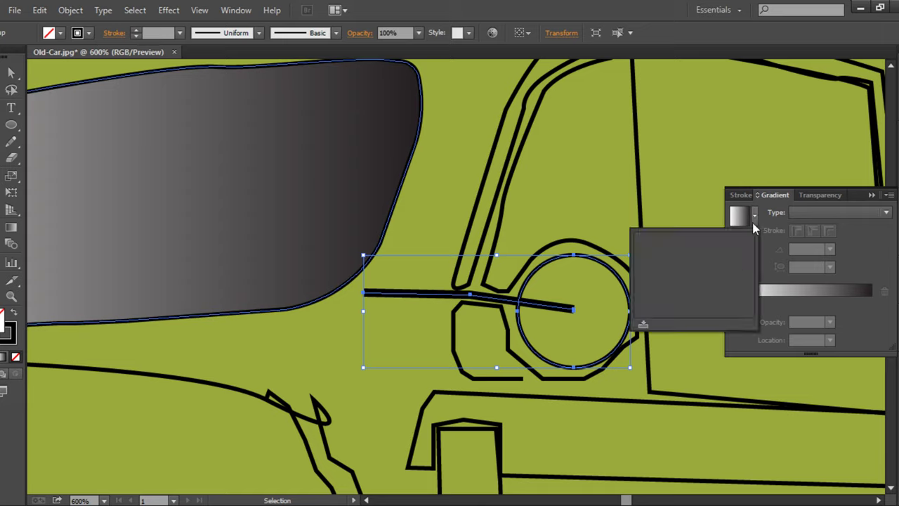
{"action": "left_click", "coordinate": [754, 214]}
{"action": "key", "text": "F6"}
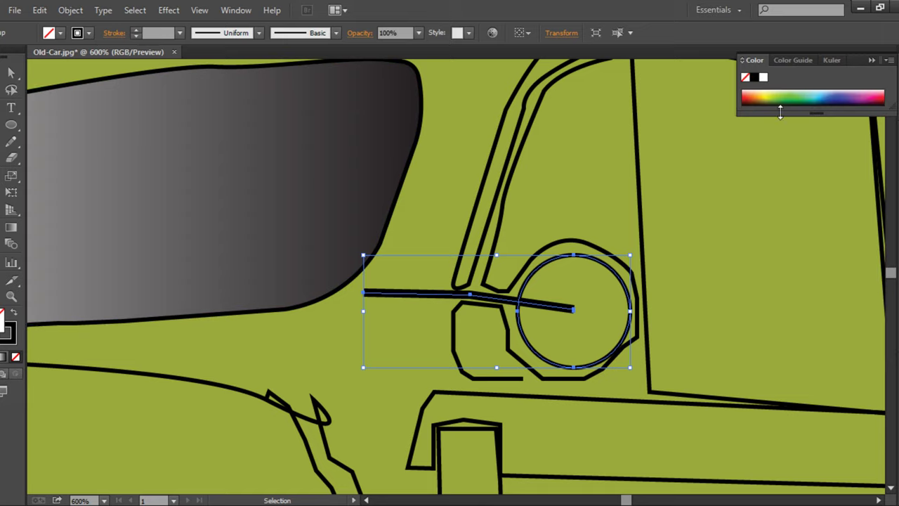
{"action": "left_click", "coordinate": [763, 94]}
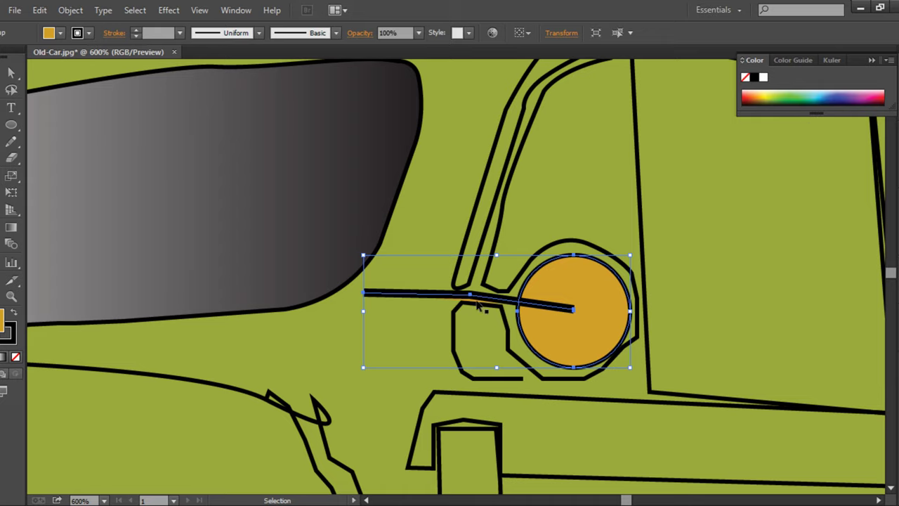
{"action": "right_click", "coordinate": [565, 308]}
{"action": "left_click", "coordinate": [617, 392]}
- Expand the black mirror arm line into a filled shape and colour both mirror pieces gold
{"action": "left_click", "coordinate": [338, 237]}
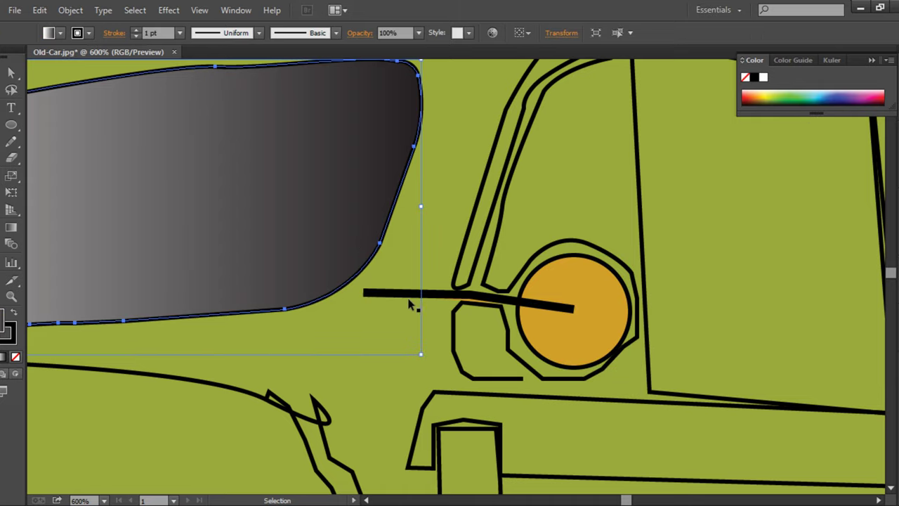
{"action": "left_click", "coordinate": [409, 302]}
{"action": "left_click", "coordinate": [39, 9]}
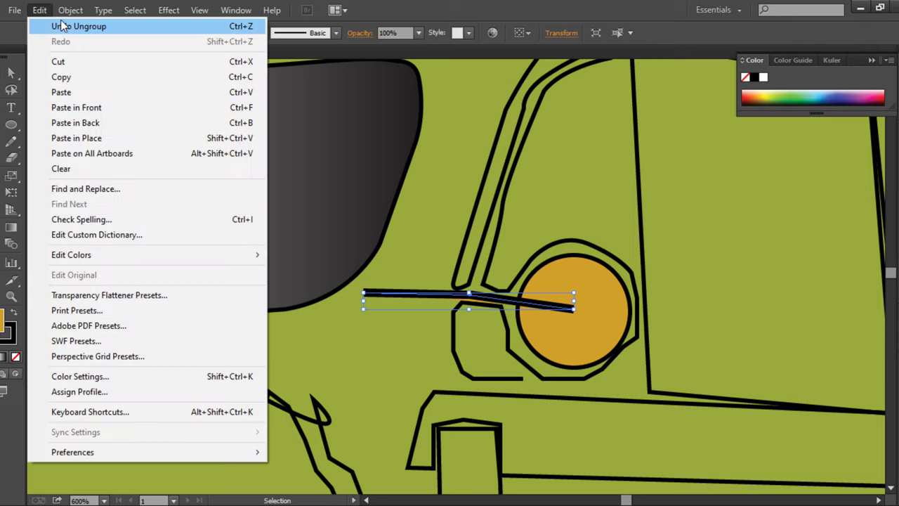
{"action": "mouse_move", "coordinate": [70, 10]}
{"action": "left_click", "coordinate": [123, 156]}
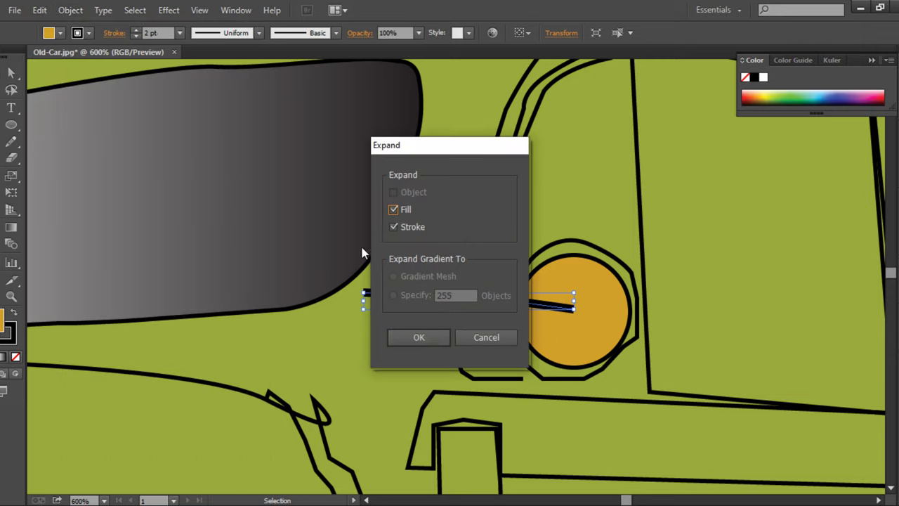
{"action": "left_click", "coordinate": [428, 338]}
{"action": "left_click", "coordinate": [757, 99]}
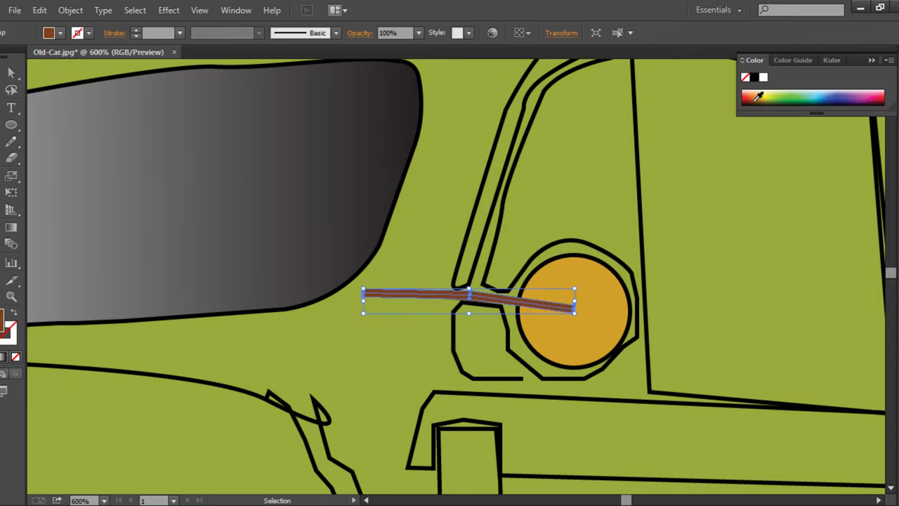
{"action": "left_click", "coordinate": [627, 298]}
{"action": "left_click", "coordinate": [494, 298], "text": "shift"}
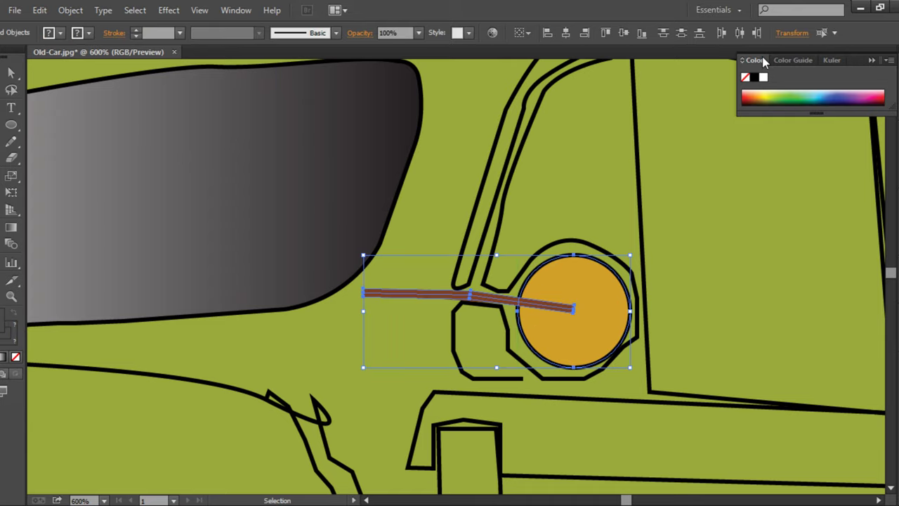
{"action": "left_click", "coordinate": [756, 99]}
{"action": "left_click", "coordinate": [766, 95]}
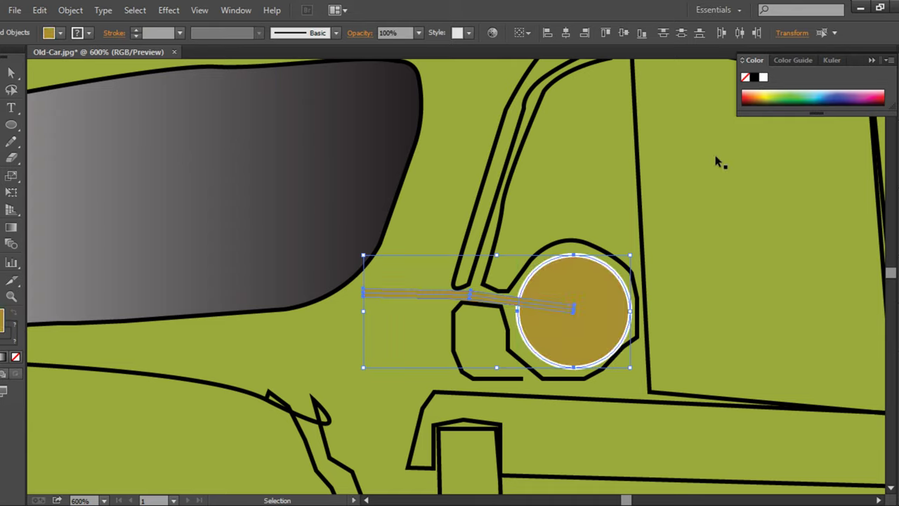
{"action": "left_click", "coordinate": [659, 260]}
{"action": "left_click", "coordinate": [548, 271]}
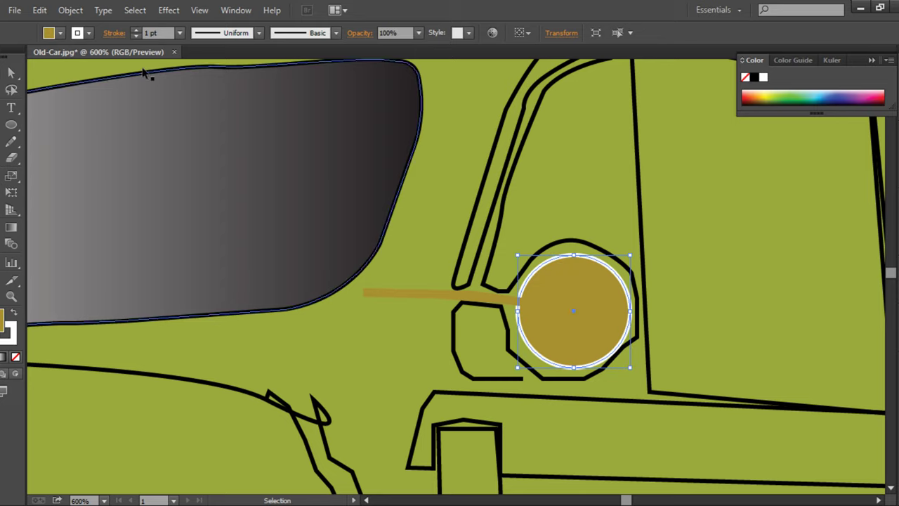
- Copy the windscreen's white-to-black gradient onto the door window
{"action": "left_click", "coordinate": [198, 145]}
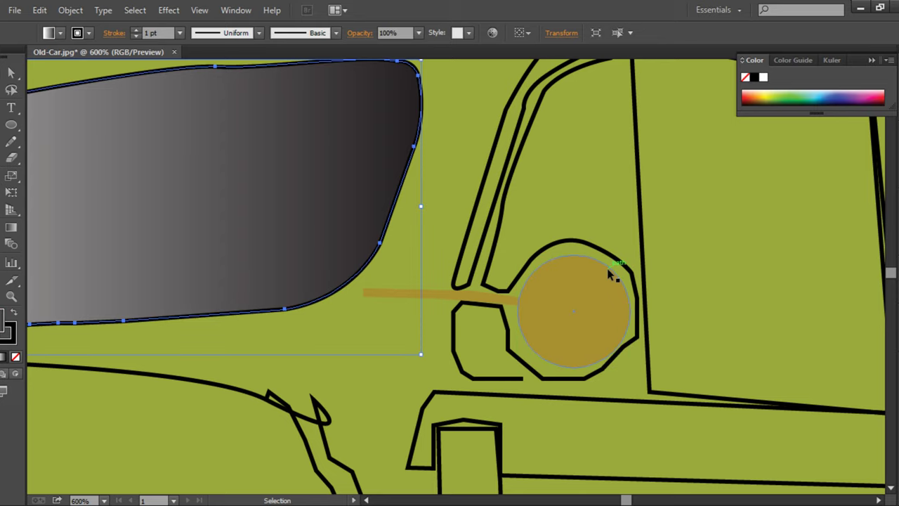
{"action": "scroll", "coordinate": [383, 365], "scroll_direction": "up", "scroll_amount": 2}
{"action": "scroll", "coordinate": [384, 366], "scroll_direction": "up", "scroll_amount": 1}
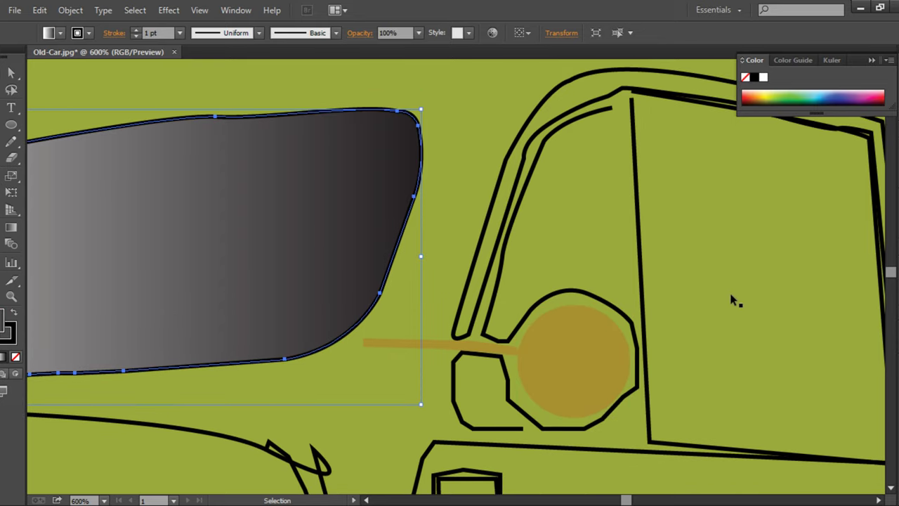
{"action": "scroll", "coordinate": [564, 432], "scroll_direction": "right", "scroll_amount": 5}
{"action": "left_click", "coordinate": [454, 416]}
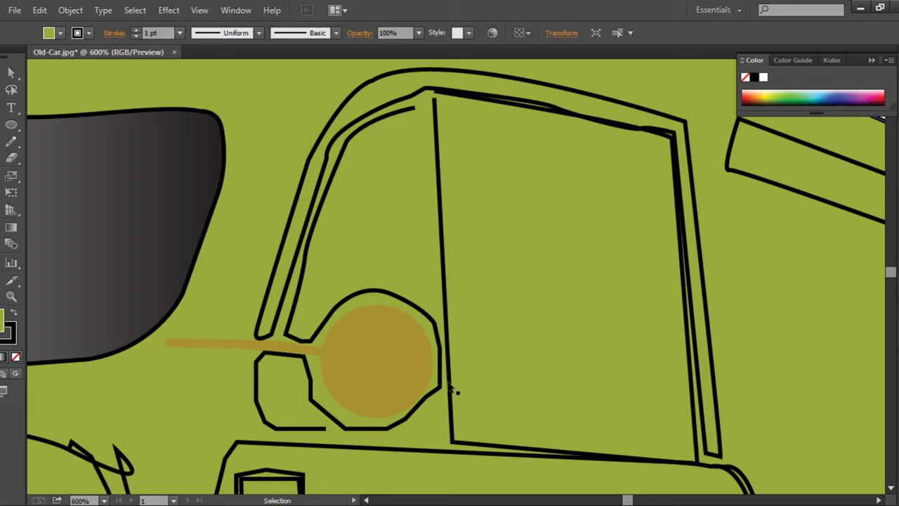
{"action": "left_click", "coordinate": [446, 345]}
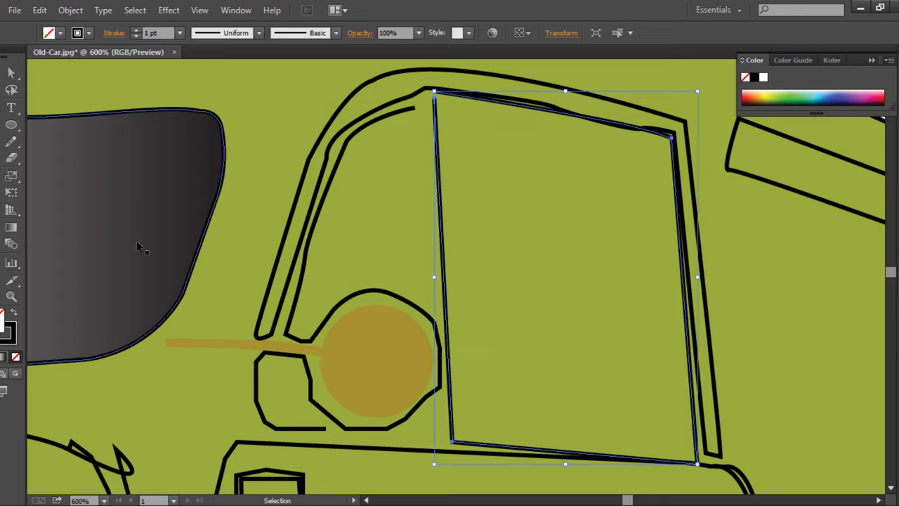
{"action": "left_click", "coordinate": [4, 357]}
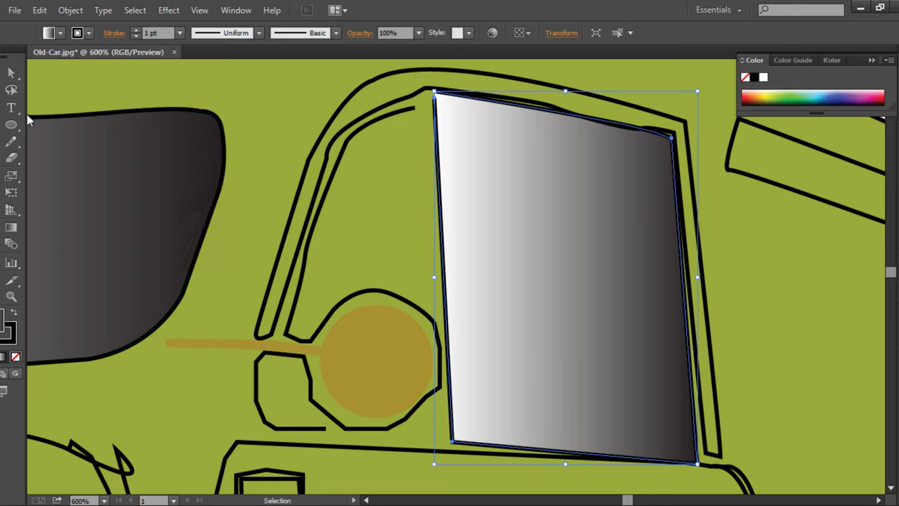
{"action": "left_click", "coordinate": [99, 202]}
{"action": "key", "text": "ctrl+minus"}
{"action": "key", "text": "ctrl+minus"}
{"action": "key", "text": "ctrl+minus"}
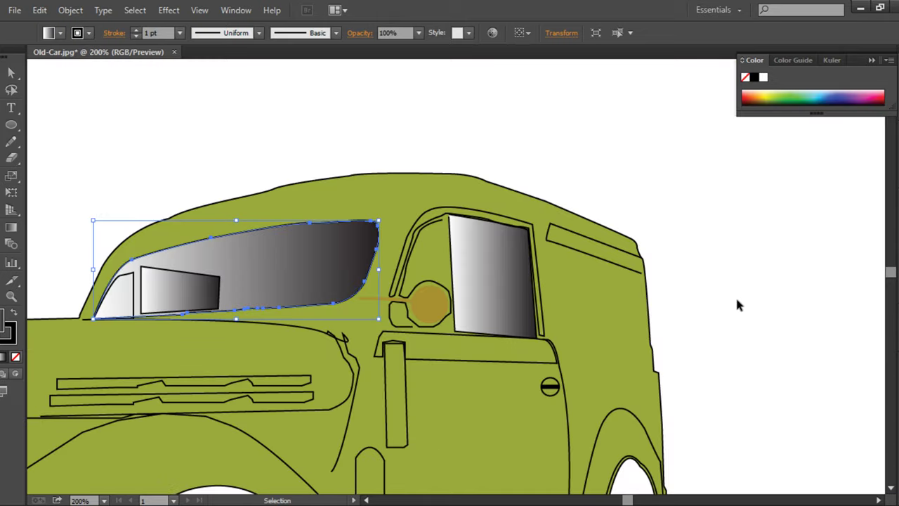
- Bring the windscreen forward above the van body with Arrange > Bring Forward
{"action": "left_click", "coordinate": [738, 304]}
{"action": "right_click", "coordinate": [250, 272]}
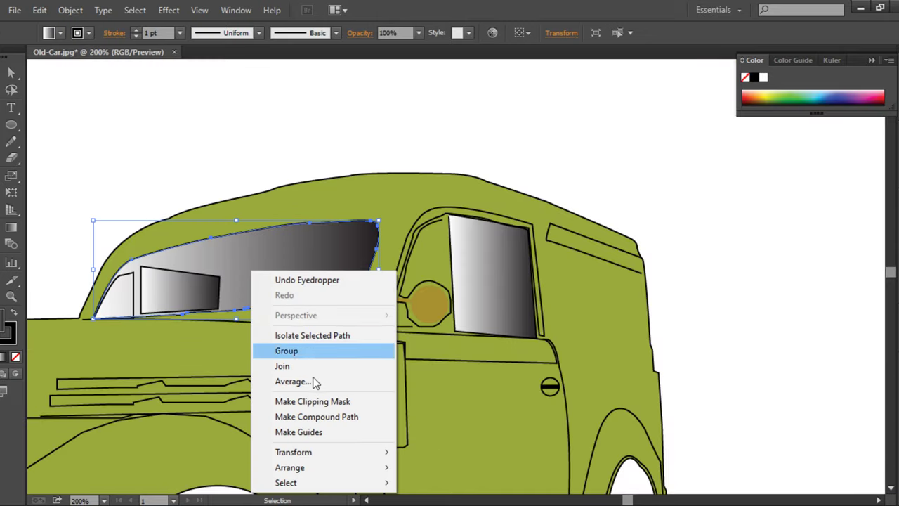
{"action": "mouse_move", "coordinate": [290, 467]}
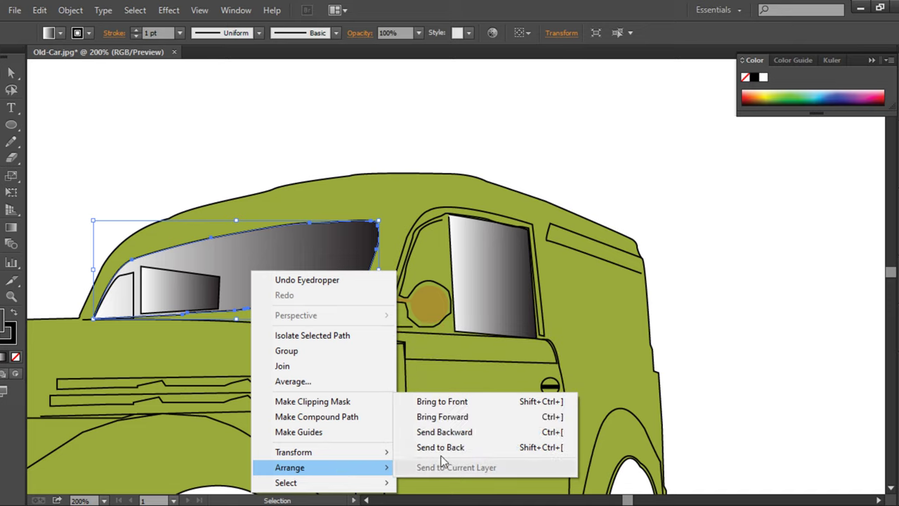
{"action": "left_click", "coordinate": [457, 416]}
{"action": "left_click", "coordinate": [249, 144]}
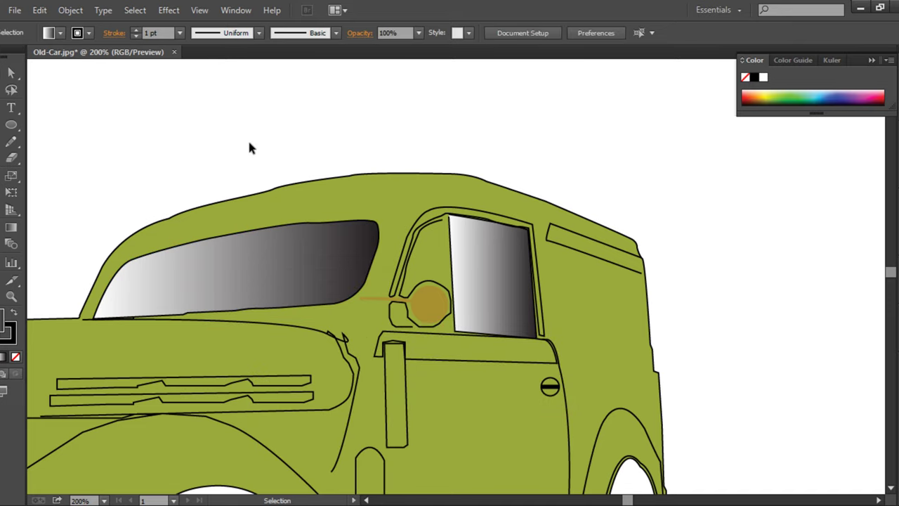
- Eyedrop the door window's gradient onto the small front window and mirror housing
{"action": "left_click", "coordinate": [414, 260]}
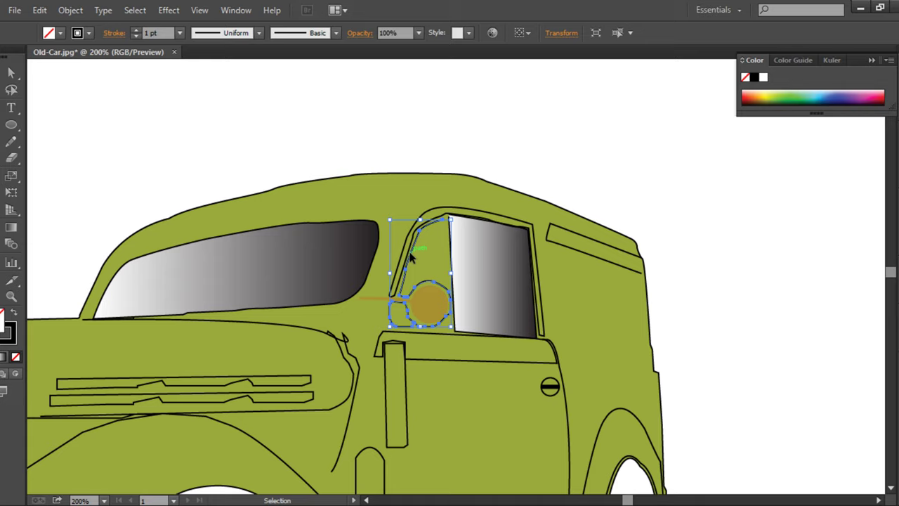
{"action": "key", "text": "i"}
{"action": "left_click", "coordinate": [483, 274]}
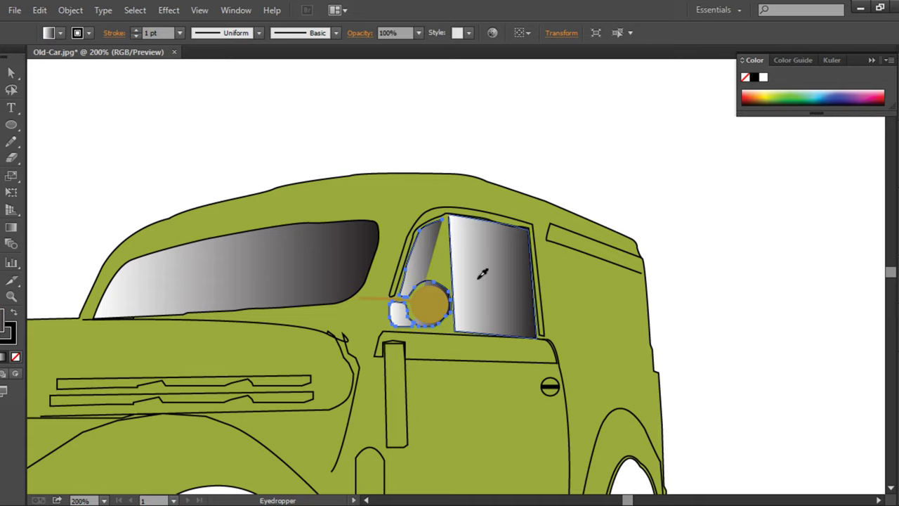
{"action": "key", "text": "v"}
{"action": "left_click", "coordinate": [106, 130]}
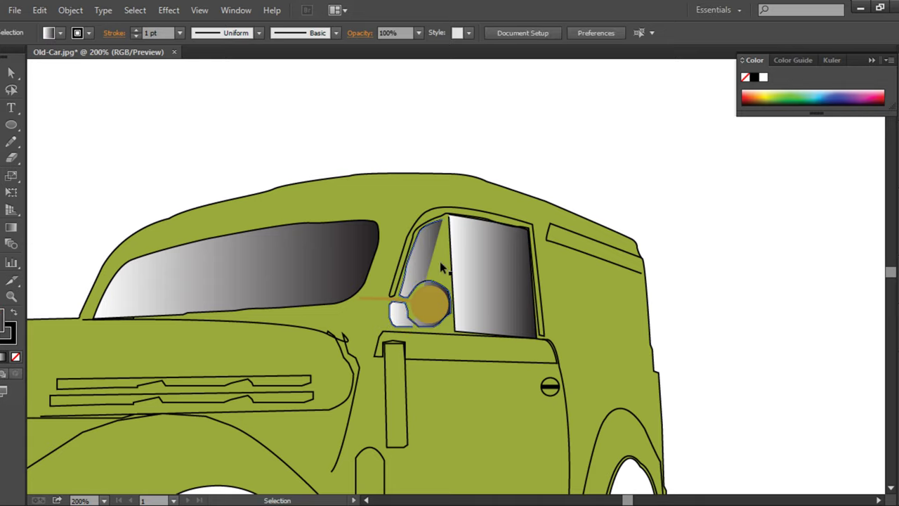
{"action": "left_click", "coordinate": [441, 262]}
{"action": "left_click", "coordinate": [430, 266]}
{"action": "left_click", "coordinate": [654, 177]}
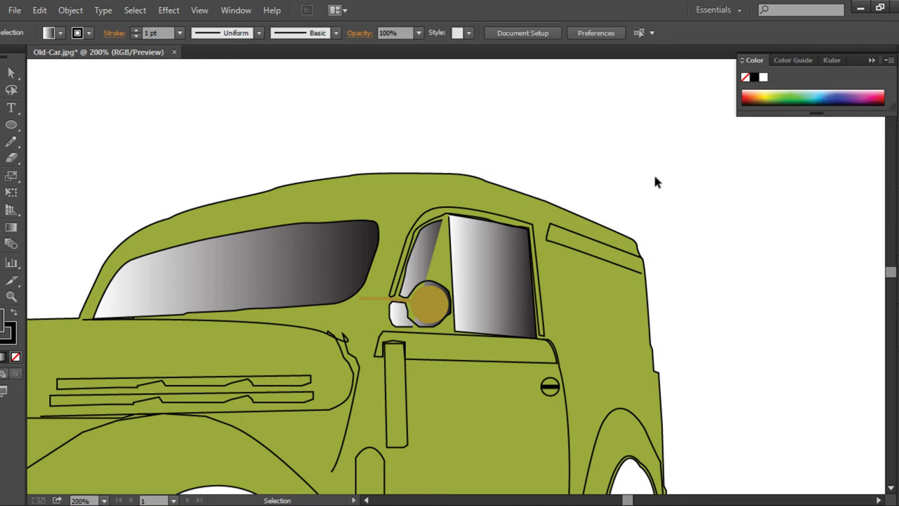
- Give the roof strip a linear gradient whose left stop is the body's olive green
{"action": "left_click", "coordinate": [607, 261]}
{"action": "left_click", "coordinate": [600, 261]}
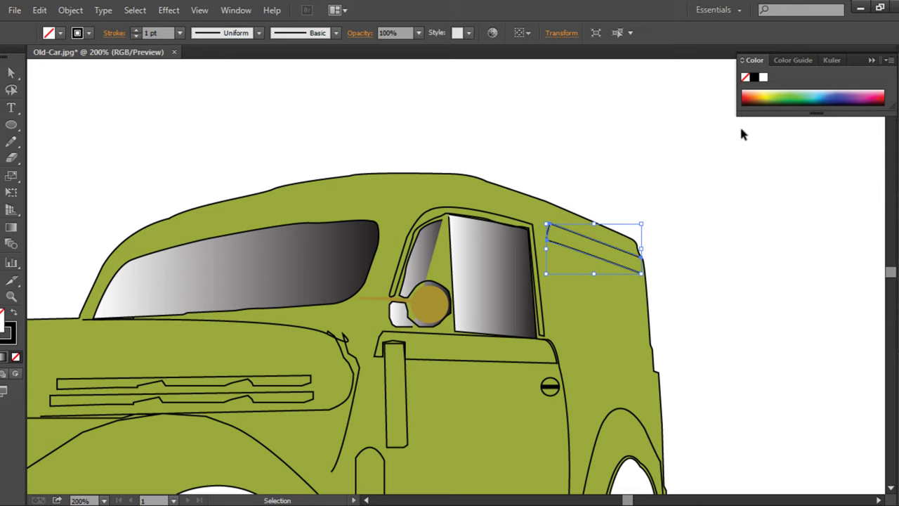
{"action": "key", "text": "ctrl+F9"}
{"action": "left_click", "coordinate": [748, 290]}
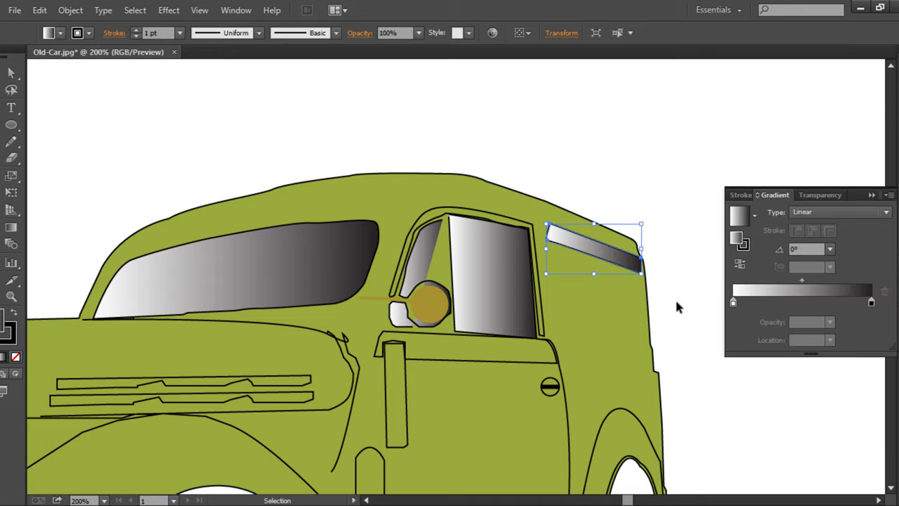
{"action": "left_click", "coordinate": [733, 302]}
{"action": "key", "text": "i"}
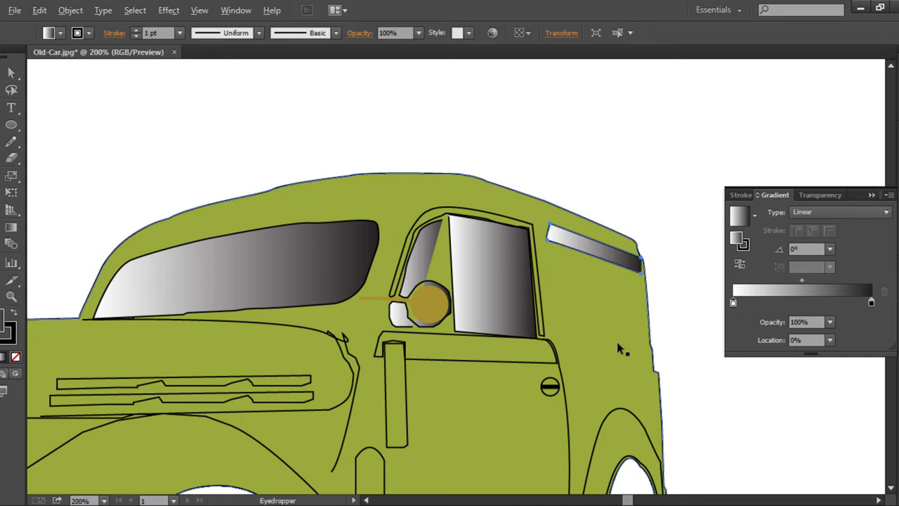
{"action": "left_click", "coordinate": [619, 346]}
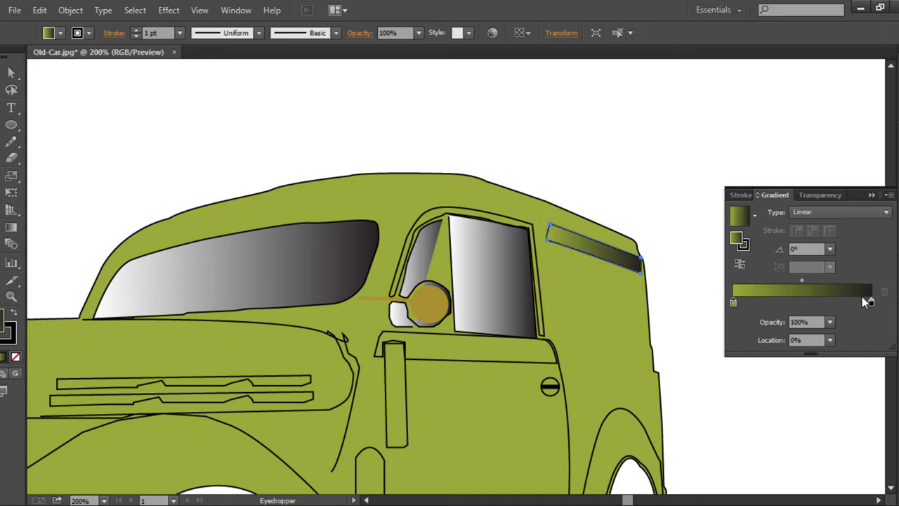
- Move the black gradient stop to 88.67% and set the roof strip's stroke to none
{"action": "left_click_drag", "start_coordinate": [868, 302], "coordinate": [856, 302]}
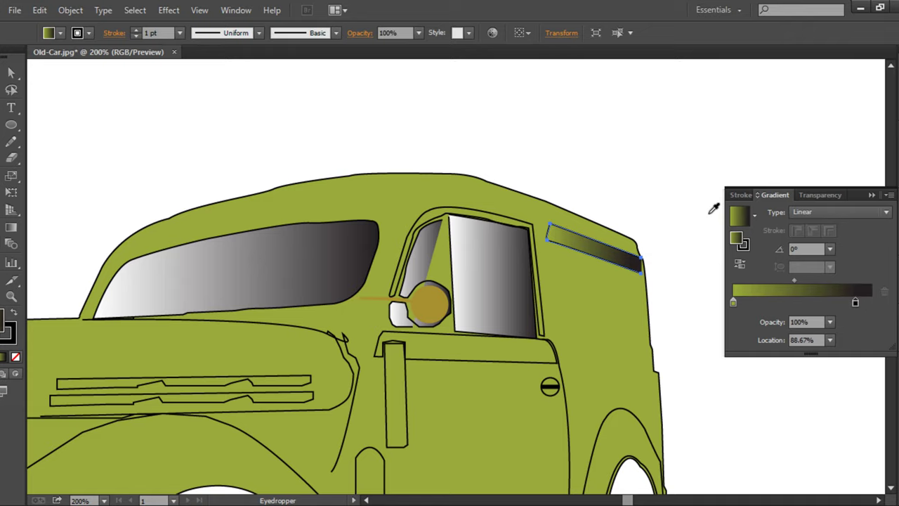
{"action": "key", "text": "v"}
{"action": "left_click", "coordinate": [322, 98]}
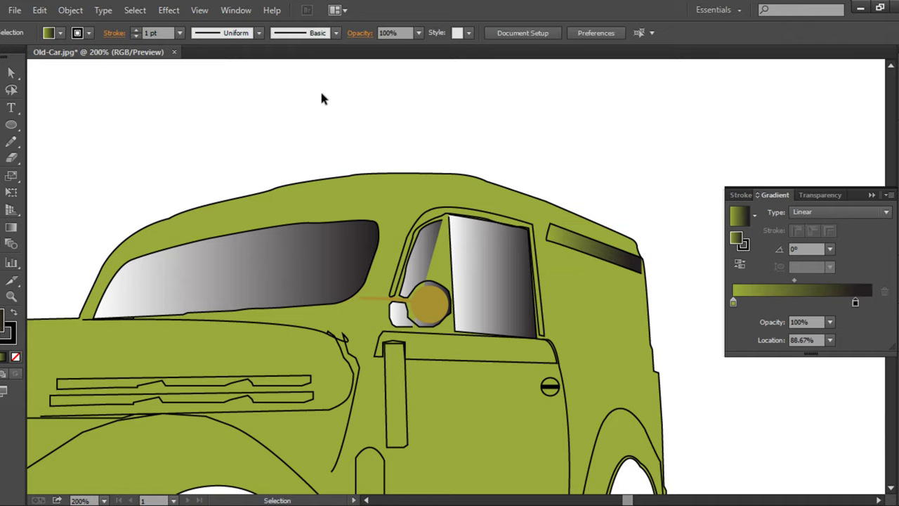
{"action": "left_click", "coordinate": [584, 240]}
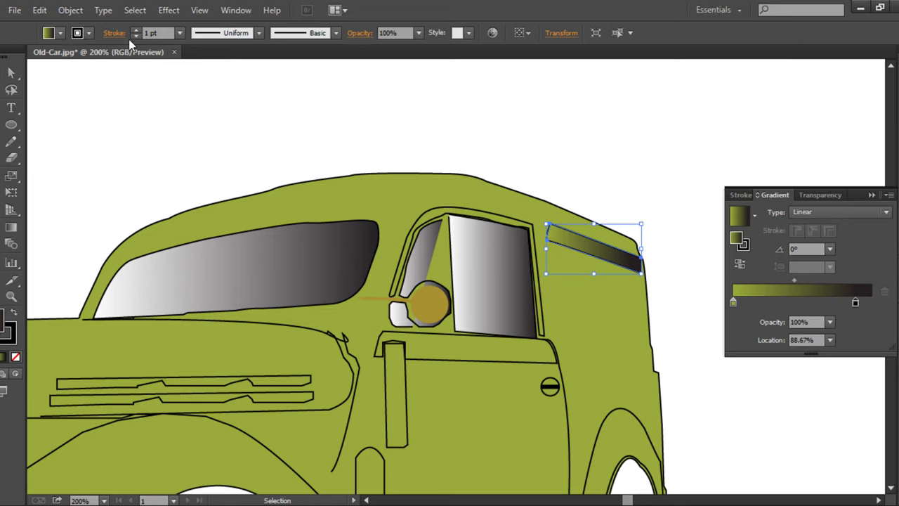
{"action": "left_click", "coordinate": [155, 114]}
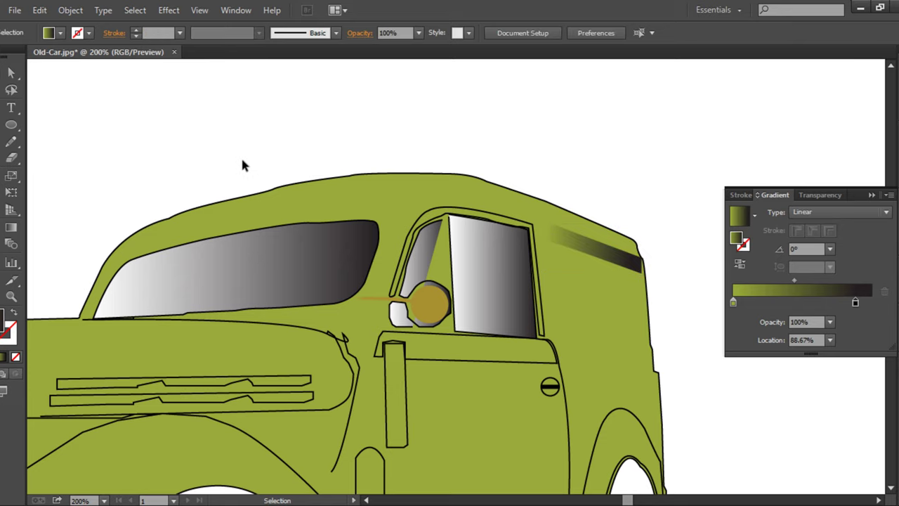
- Fill the tall door-handle bar solid black and make the round door handle white
{"action": "scroll", "coordinate": [245, 160], "scroll_direction": "down", "scroll_amount": 3}
{"action": "left_click", "coordinate": [472, 424]}
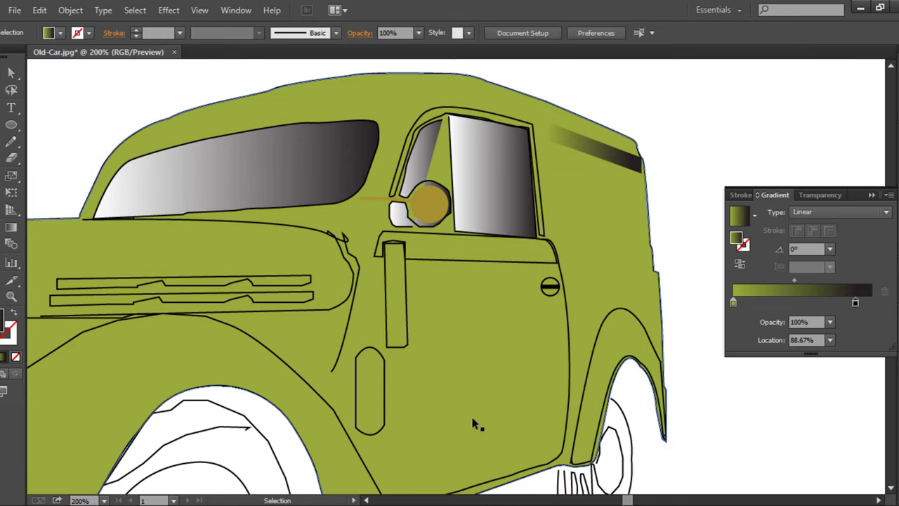
{"action": "left_click", "coordinate": [406, 321]}
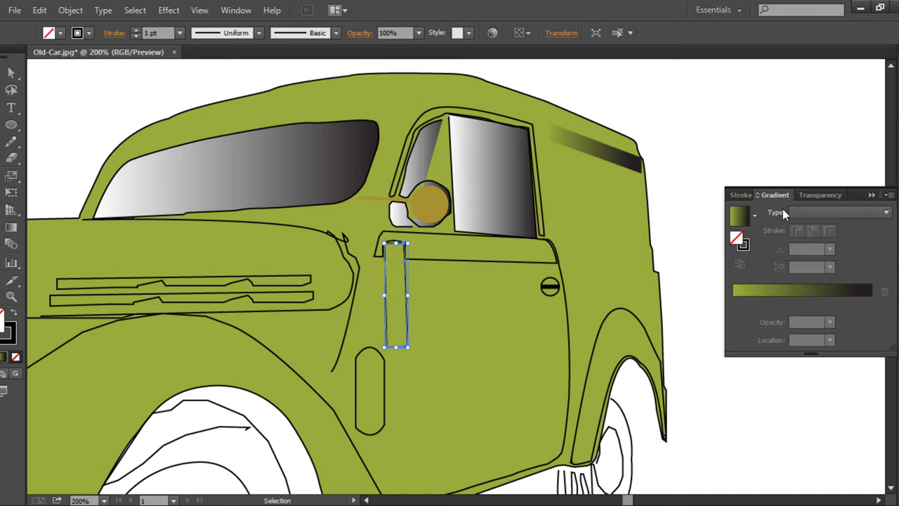
{"action": "left_click", "coordinate": [754, 80]}
{"action": "left_click", "coordinate": [746, 202]}
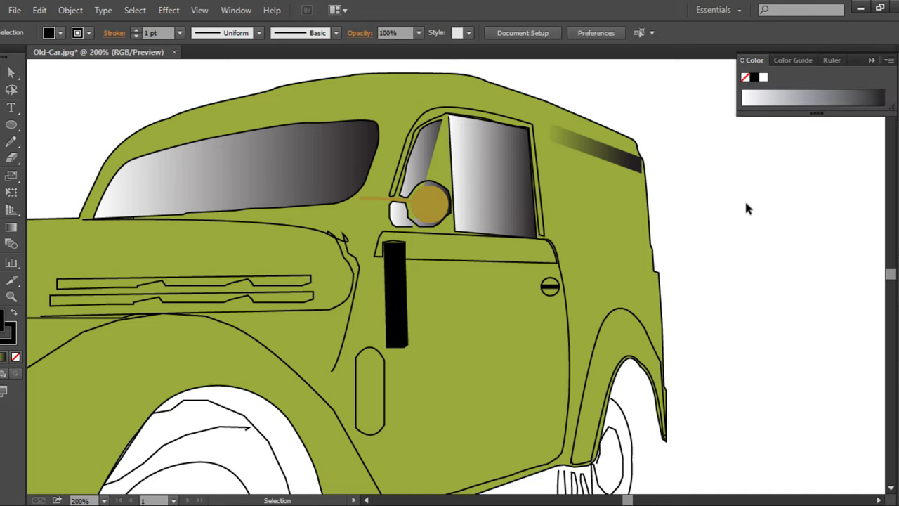
{"action": "left_click", "coordinate": [550, 286]}
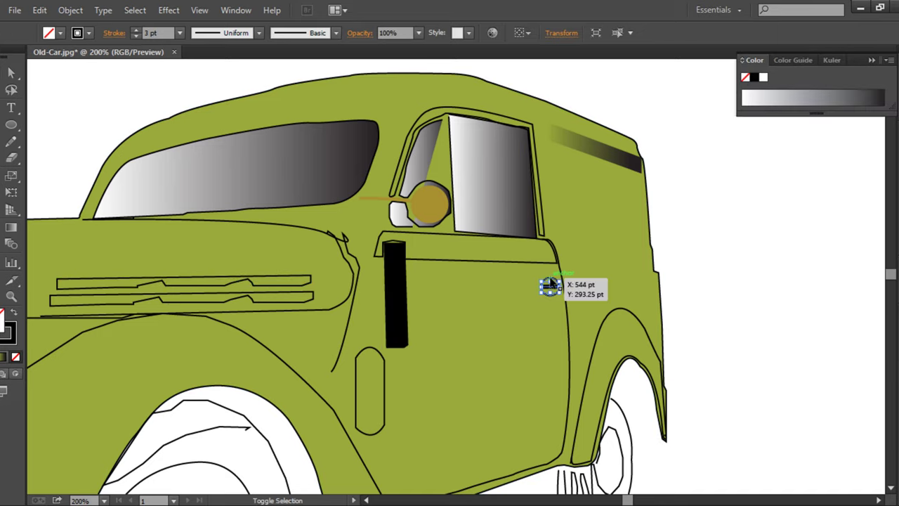
{"action": "left_click", "coordinate": [722, 244]}
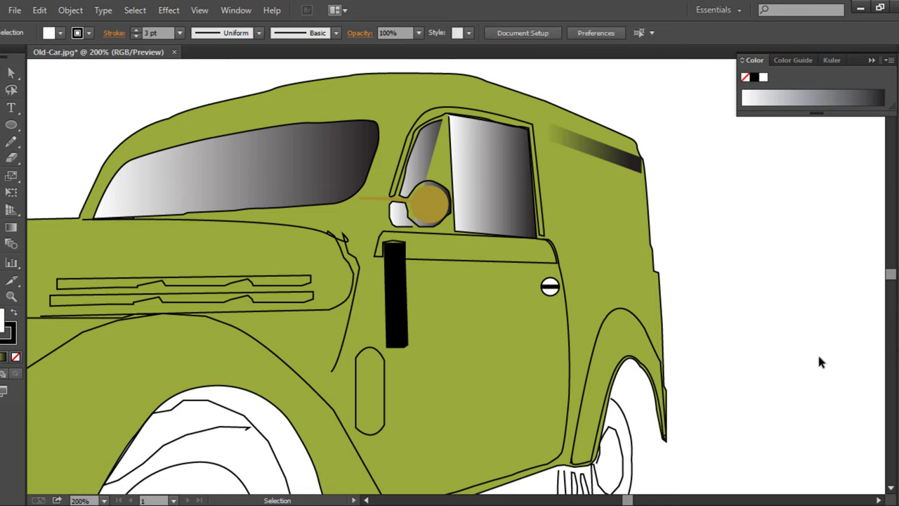
- Nudge the rear mudflap and wheel up and right, then send them behind the car body
{"action": "scroll", "coordinate": [815, 359], "scroll_direction": "down", "scroll_amount": 4}
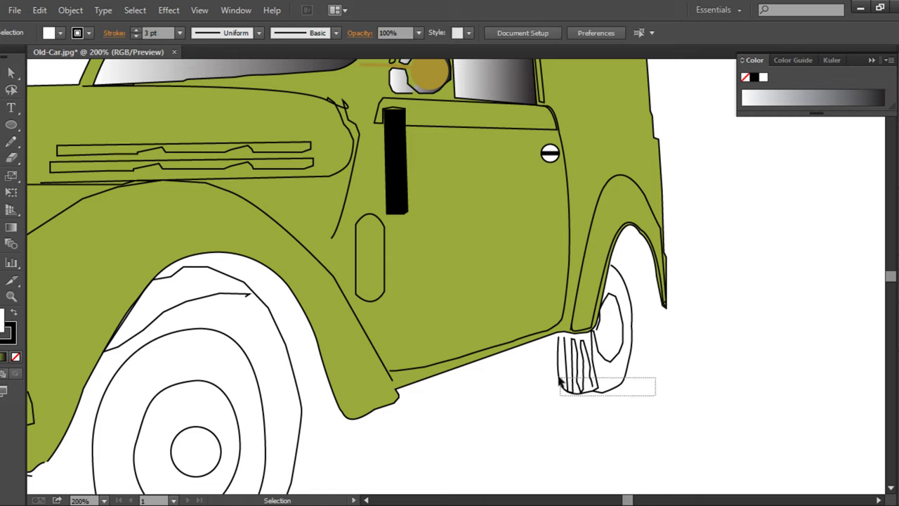
{"action": "left_click_drag", "start_coordinate": [559, 379], "coordinate": [550, 354]}
{"action": "key", "text": "Right"}
{"action": "key", "text": "Right"}
{"action": "key", "text": "Right"}
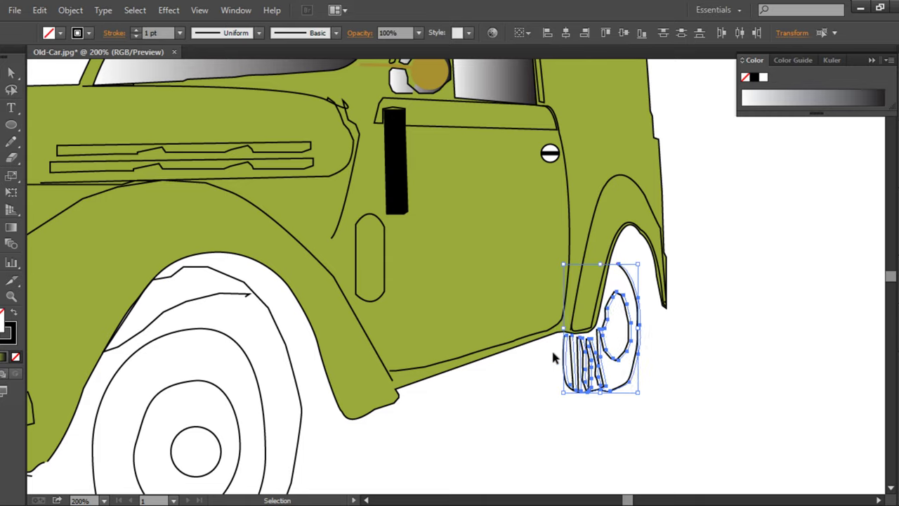
{"action": "key", "text": "Up"}
{"action": "key", "text": "Up"}
{"action": "key", "text": "Up"}
{"action": "key", "text": "Up"}
{"action": "key", "text": "Up"}
{"action": "key", "text": "Up"}
{"action": "key", "text": "Up"}
{"action": "key", "text": "Up"}
{"action": "key", "text": "Up"}
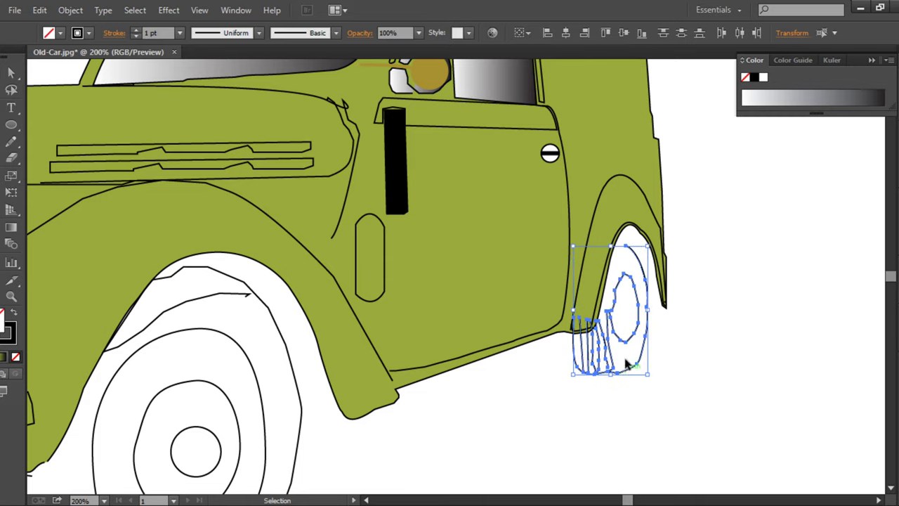
{"action": "right_click", "coordinate": [628, 362]}
{"action": "mouse_move", "coordinate": [706, 335]}
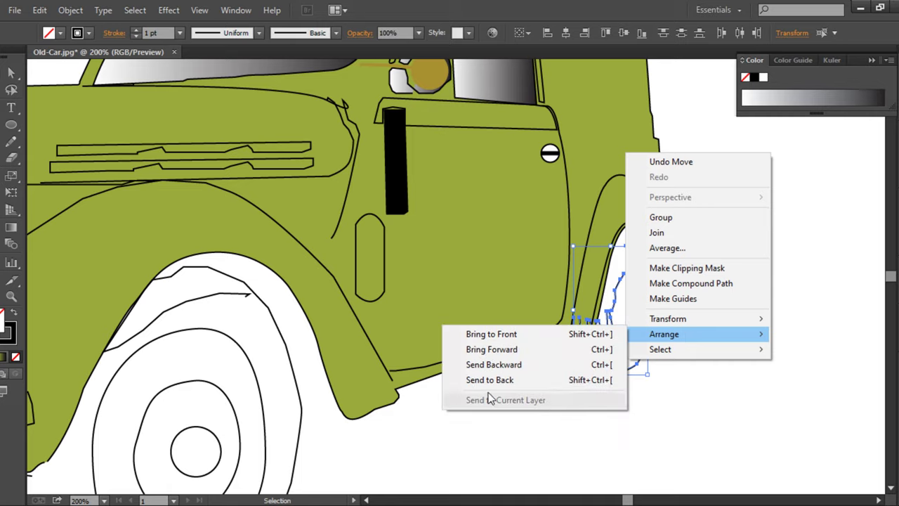
{"action": "left_click", "coordinate": [490, 380]}
{"action": "left_click", "coordinate": [706, 391]}
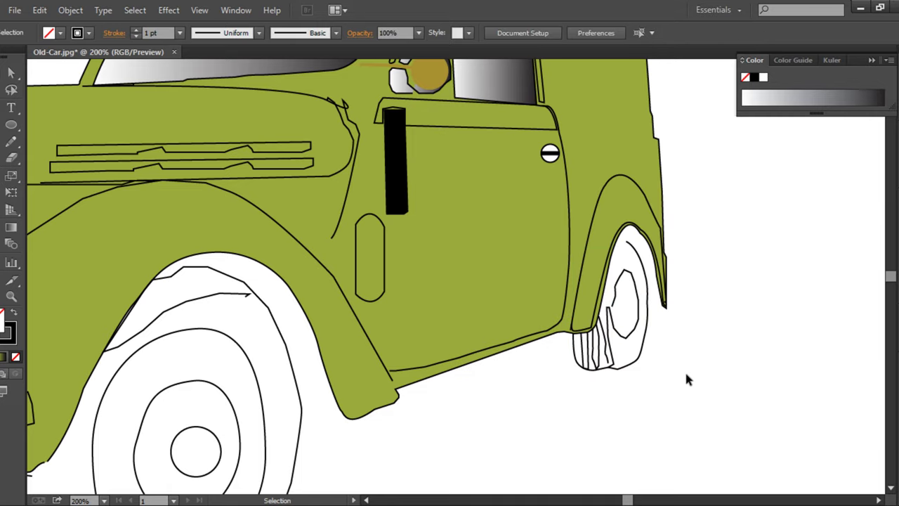
{"action": "left_click", "coordinate": [391, 410]}
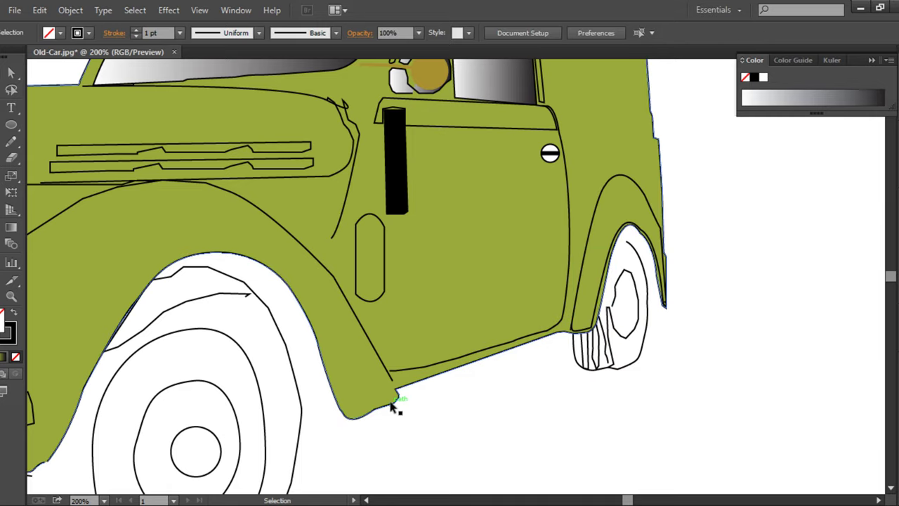
{"action": "scroll", "coordinate": [391, 410], "scroll_direction": "up", "scroll_amount": 2}
- Zoom to 300% and centre the front grille in the view
{"action": "scroll", "coordinate": [409, 404], "scroll_direction": "up", "scroll_amount": 2}
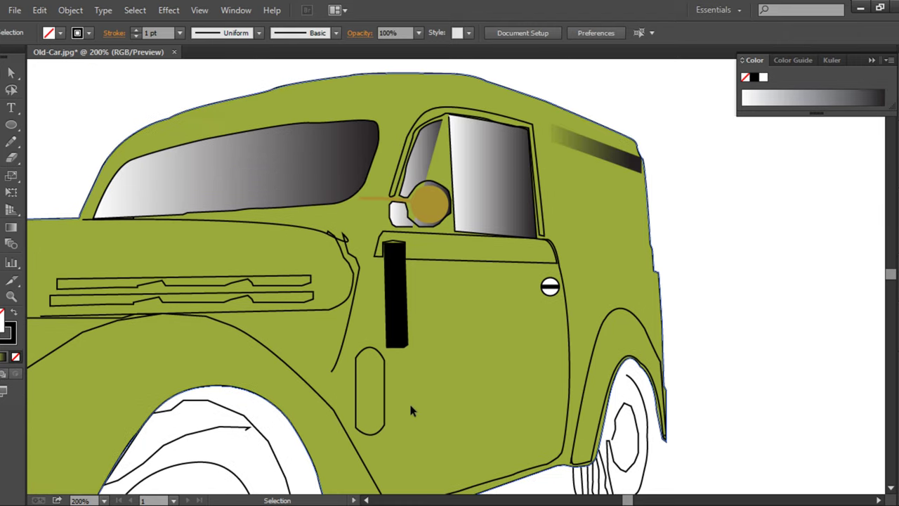
{"action": "key", "text": "ctrl+minus"}
{"action": "key", "text": "ctrl+minus"}
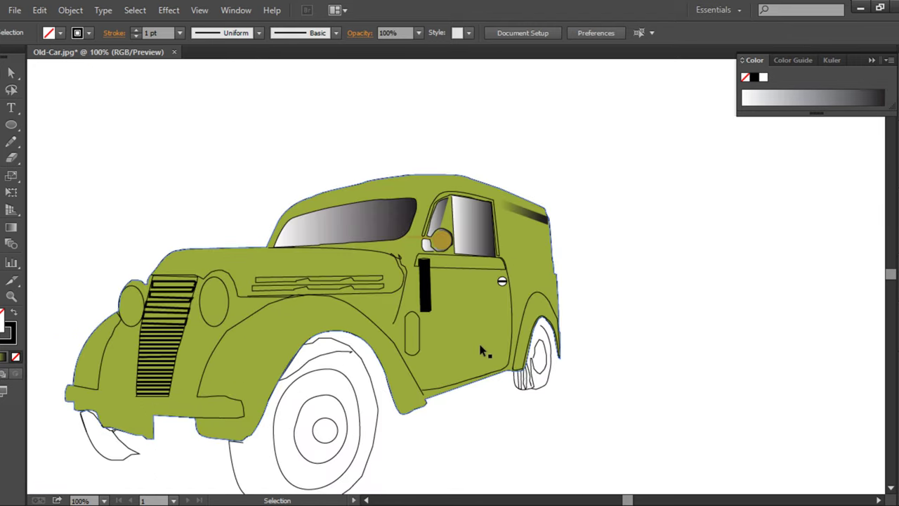
{"action": "key", "text": "ctrl+plus"}
{"action": "scroll", "coordinate": [534, 363], "scroll_direction": "left", "scroll_amount": 2}
{"action": "scroll", "coordinate": [534, 363], "scroll_direction": "left", "scroll_amount": 5}
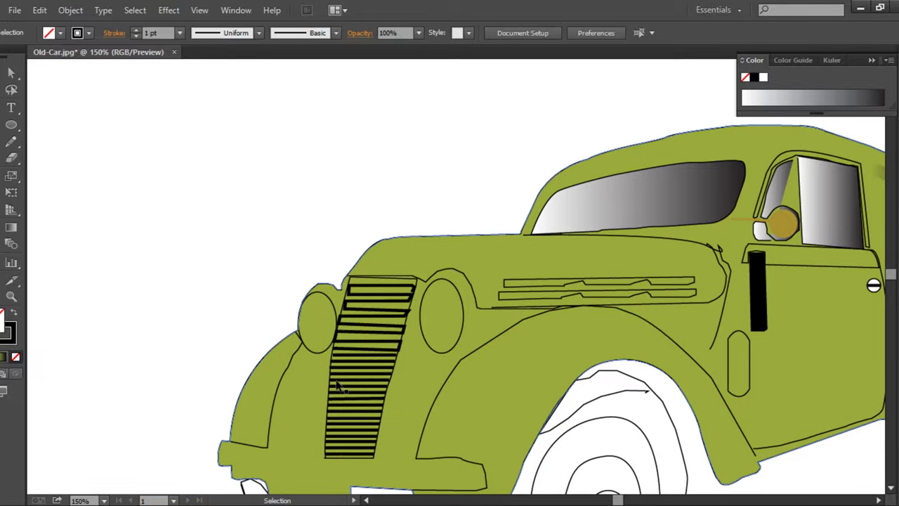
{"action": "left_click", "coordinate": [356, 437]}
{"action": "left_click", "coordinate": [209, 359]}
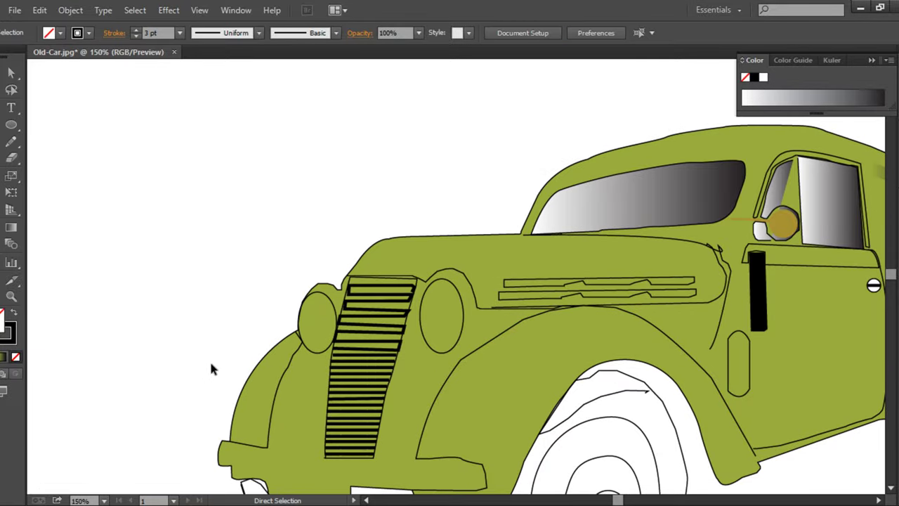
{"action": "key", "text": "ctrl+plus"}
{"action": "key", "text": "ctrl+plus"}
{"action": "left_click_drag", "start_coordinate": [206, 378], "coordinate": [355, 321]}
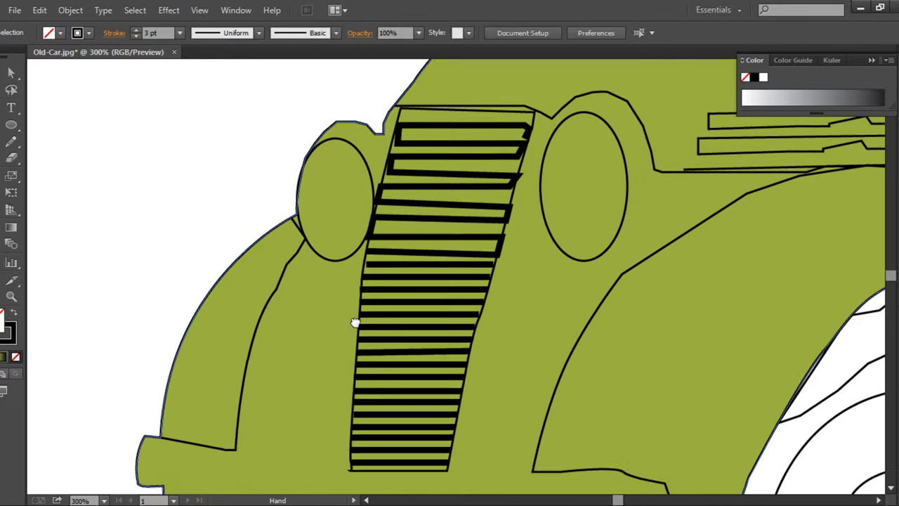
- Switch to Outline view and test-move the bottom grille line, then undo it
{"action": "left_click", "coordinate": [412, 261], "text": "shift"}
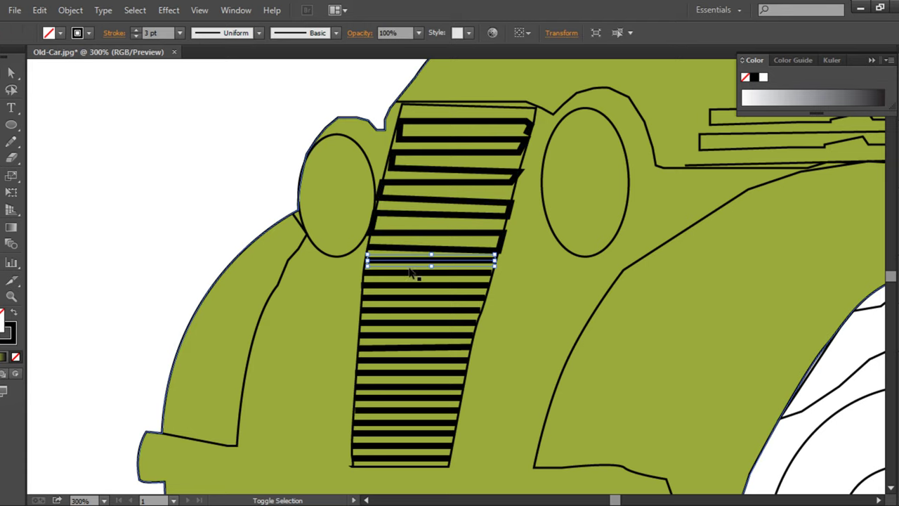
{"action": "left_click", "coordinate": [412, 274], "text": "shift"}
{"action": "left_click", "coordinate": [410, 285], "text": "shift"}
{"action": "key", "text": "a"}
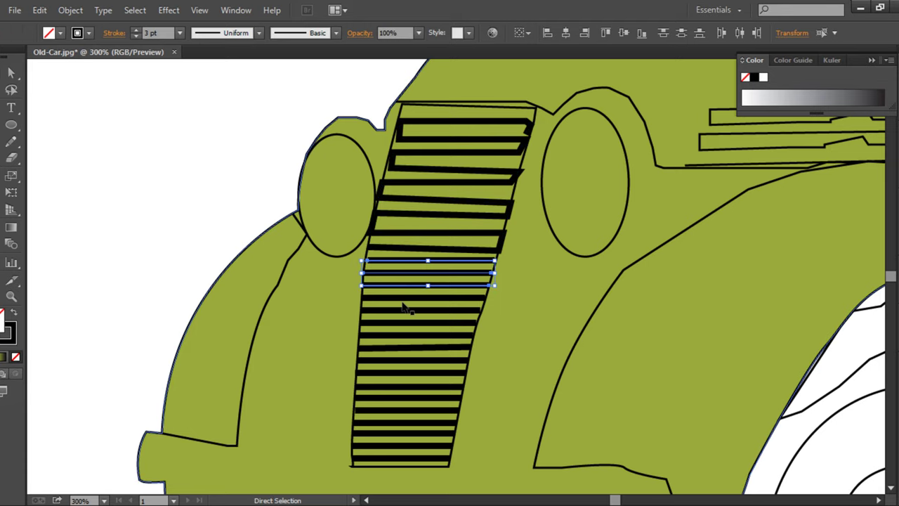
{"action": "key", "text": "ctrl+y"}
{"action": "key", "text": "v"}
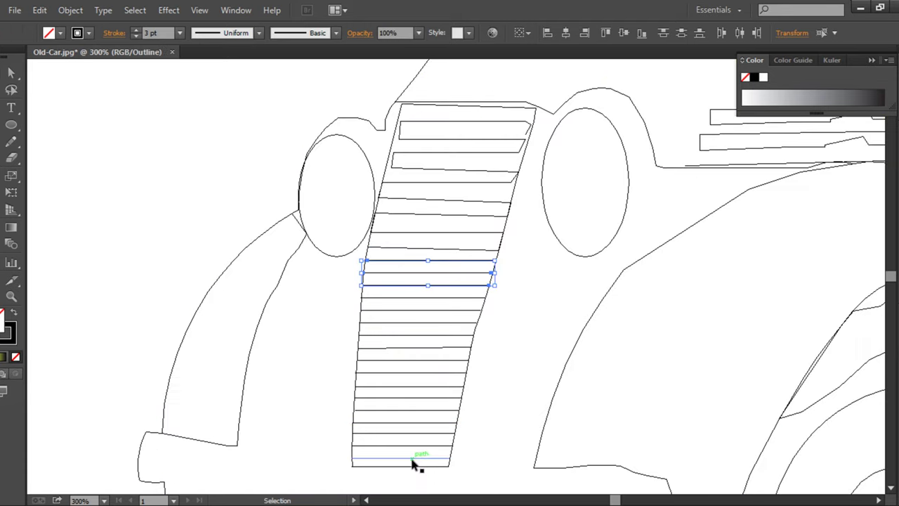
{"action": "left_click_drag", "start_coordinate": [413, 462], "coordinate": [425, 401]}
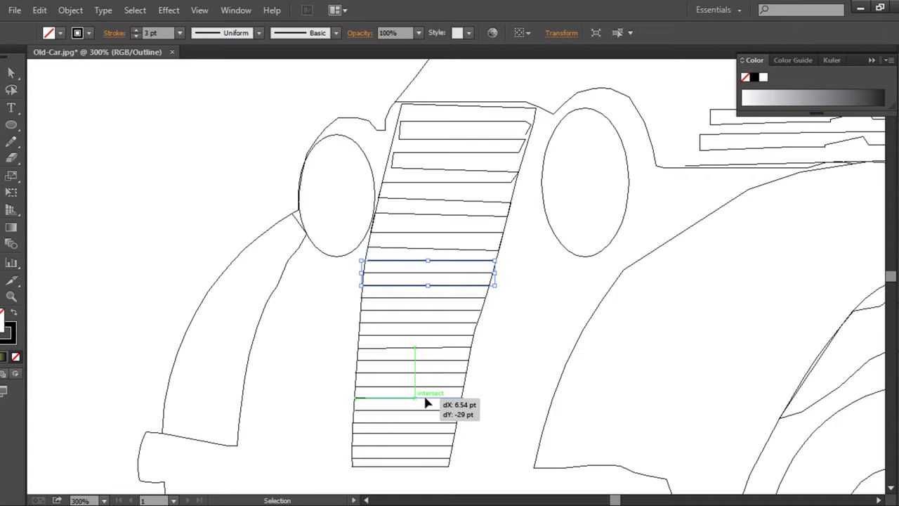
{"action": "key", "text": "ctrl+z"}
{"action": "left_click", "coordinate": [426, 488]}
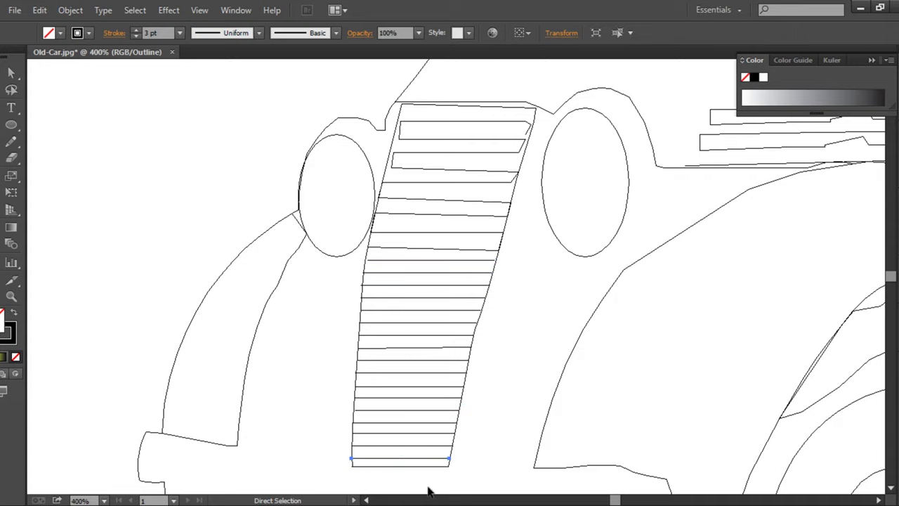
- Inspect the grille bottom close up, then marquee-select all the grille lines at 300%
{"action": "key", "text": "ctrl+plus"}
{"action": "key", "text": "ctrl+plus"}
{"action": "key", "text": "ctrl+plus"}
{"action": "scroll", "coordinate": [433, 488], "scroll_direction": "down", "scroll_amount": 3}
{"action": "left_click", "coordinate": [436, 478]}
{"action": "scroll", "coordinate": [447, 468], "scroll_direction": "down", "scroll_amount": 2}
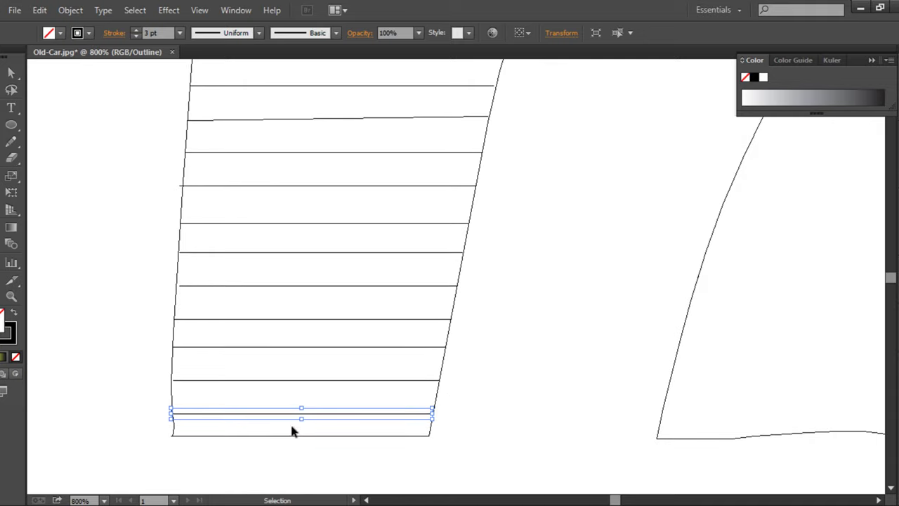
{"action": "left_click", "coordinate": [288, 430]}
{"action": "key", "text": "ctrl+minus"}
{"action": "key", "text": "ctrl+minus"}
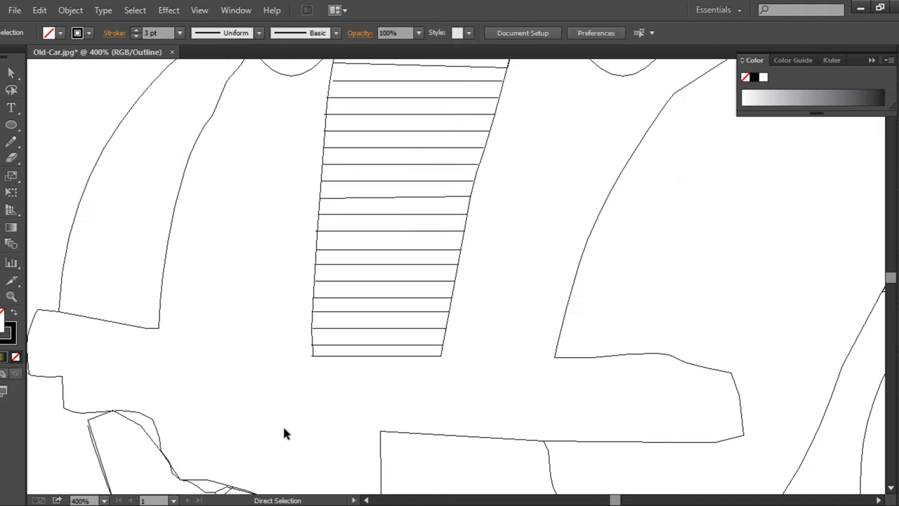
{"action": "key", "text": "ctrl+minus"}
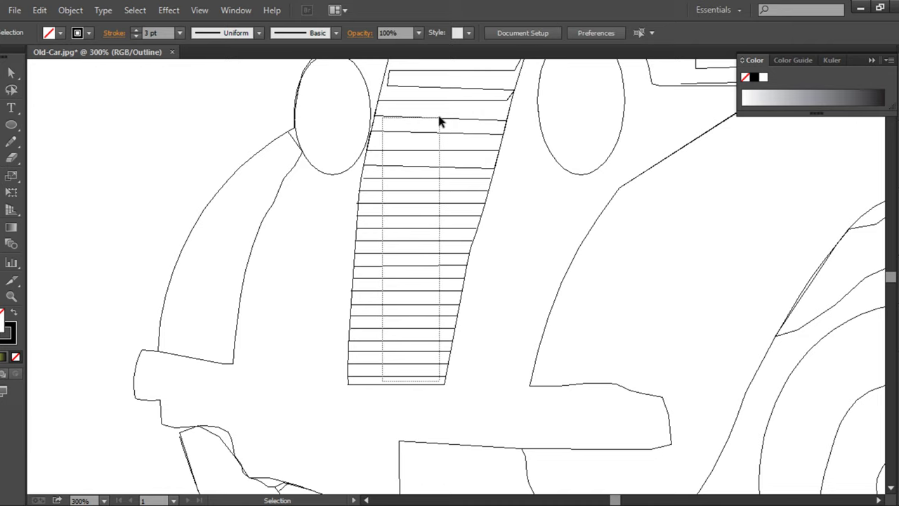
{"action": "left_click_drag", "start_coordinate": [406, 329], "coordinate": [439, 120]}
{"action": "scroll", "coordinate": [409, 305], "scroll_direction": "up", "scroll_amount": 3}
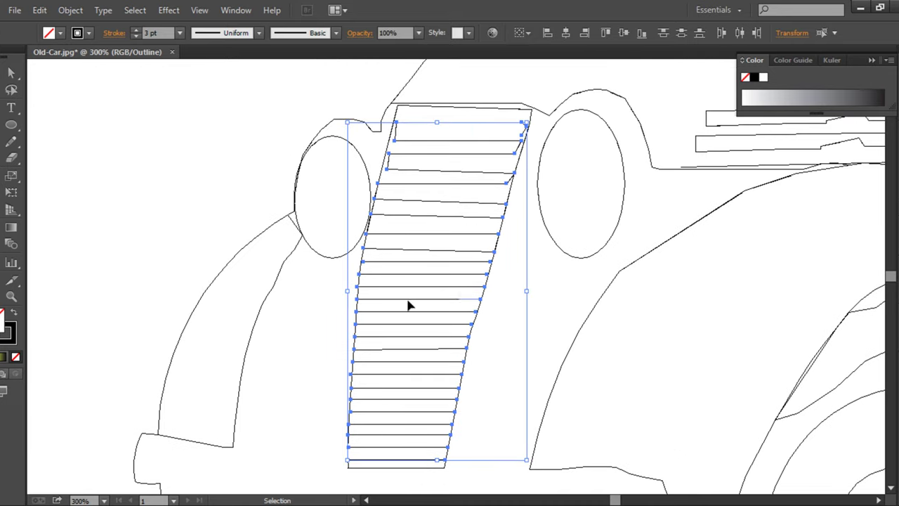
- Select all thirteen lower grille lines together
{"action": "left_click", "coordinate": [163, 234]}
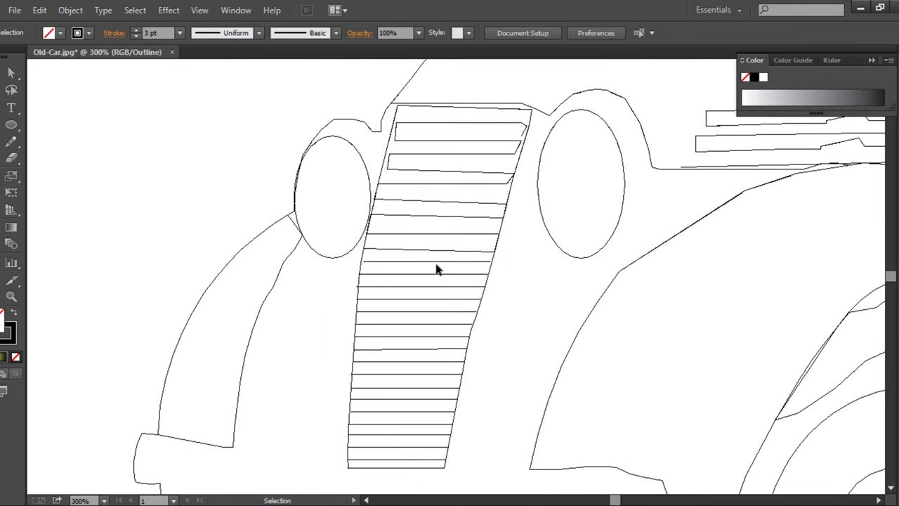
{"action": "left_click", "coordinate": [435, 263]}
{"action": "left_click", "coordinate": [439, 275], "text": "shift"}
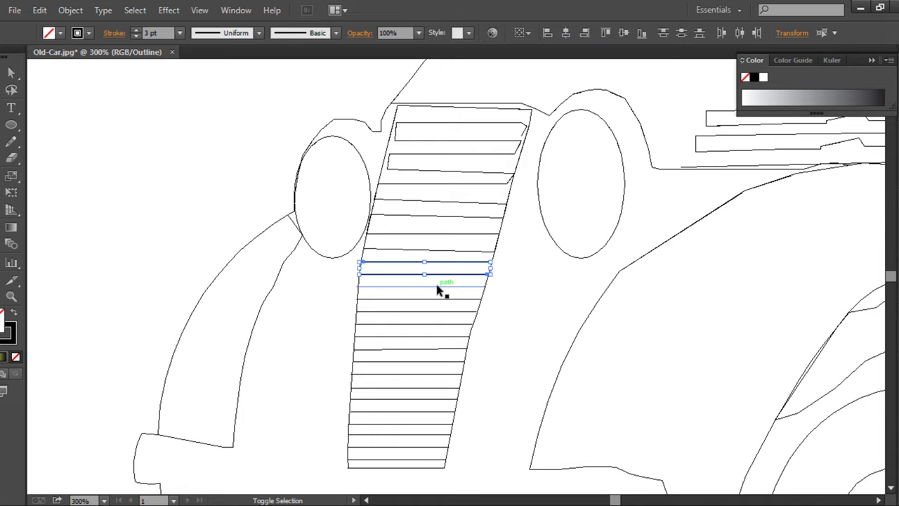
{"action": "left_click", "coordinate": [437, 286], "text": "shift"}
{"action": "left_click", "coordinate": [422, 461], "text": "shift"}
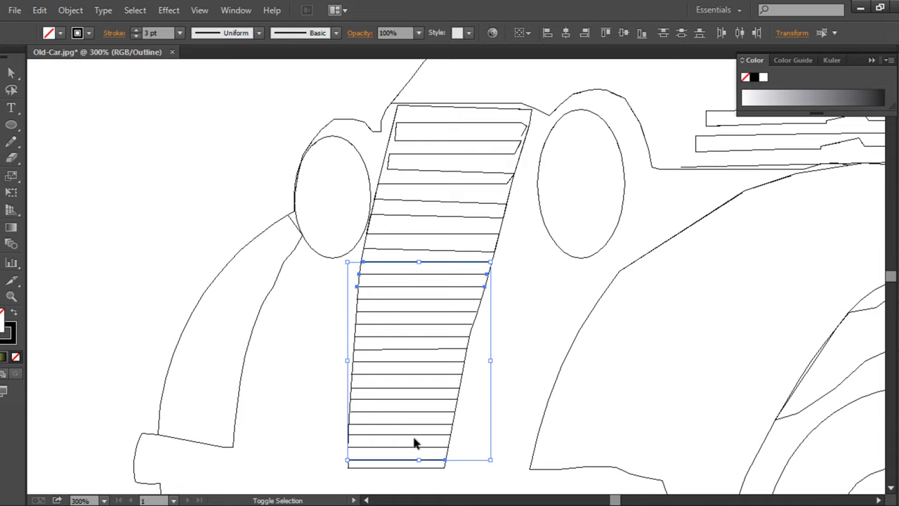
{"action": "left_click", "coordinate": [418, 435], "text": "shift"}
{"action": "left_click", "coordinate": [413, 424], "text": "shift"}
{"action": "left_click", "coordinate": [417, 445], "text": "shift"}
{"action": "left_click", "coordinate": [416, 412], "text": "shift"}
{"action": "left_click", "coordinate": [417, 400], "text": "shift"}
{"action": "left_click", "coordinate": [414, 388], "text": "shift"}
{"action": "left_click", "coordinate": [414, 349], "text": "shift"}
{"action": "left_click", "coordinate": [414, 338], "text": "shift"}
{"action": "left_click", "coordinate": [414, 300], "text": "shift"}
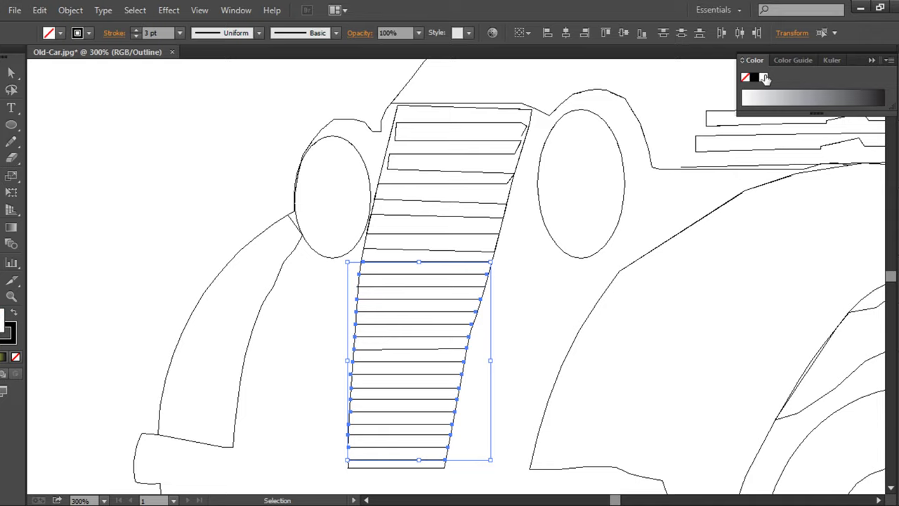
- Expand the selected grille lines, return to Preview, ungroup and fill them white
{"action": "left_click", "coordinate": [70, 10]}
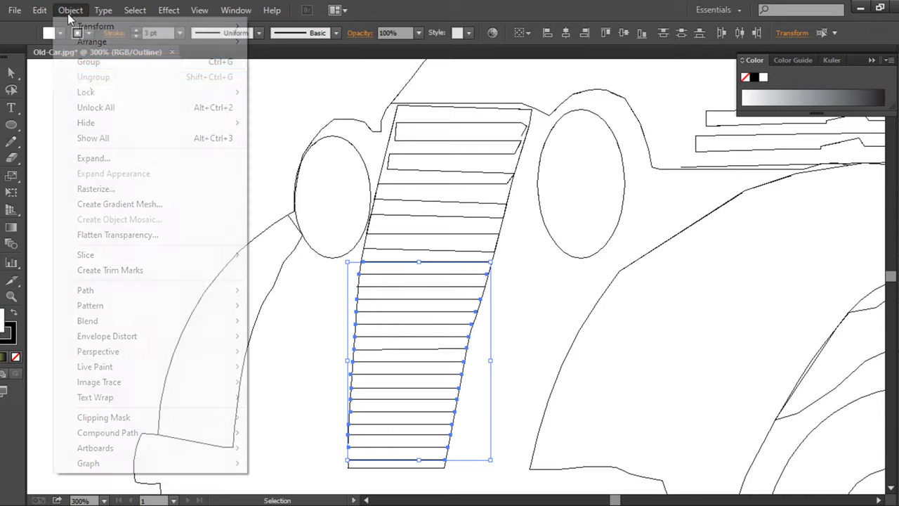
{"action": "left_click", "coordinate": [119, 158]}
{"action": "left_click", "coordinate": [435, 339]}
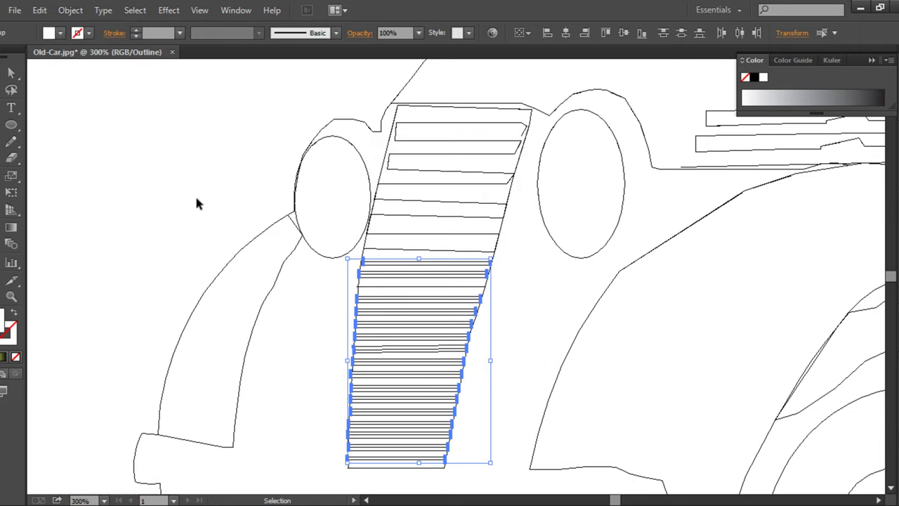
{"action": "key", "text": "ctrl+y"}
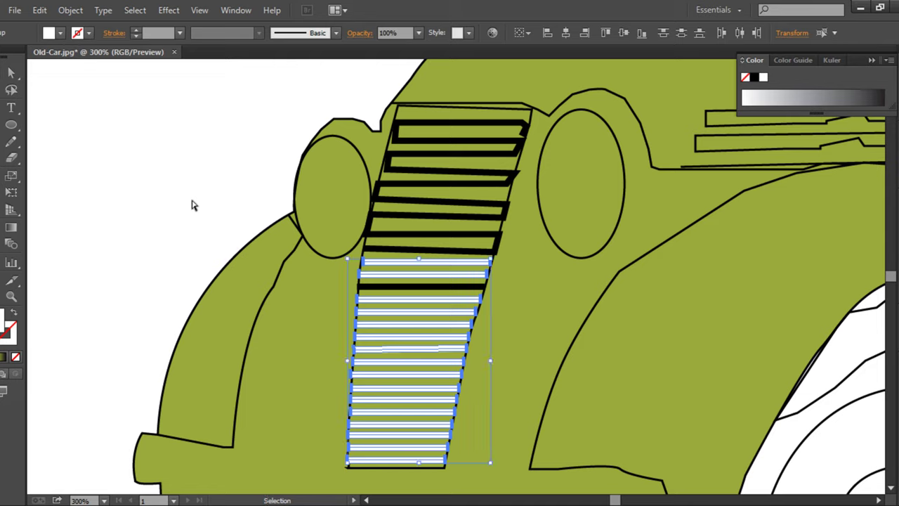
{"action": "key", "text": "ctrl+shift+g"}
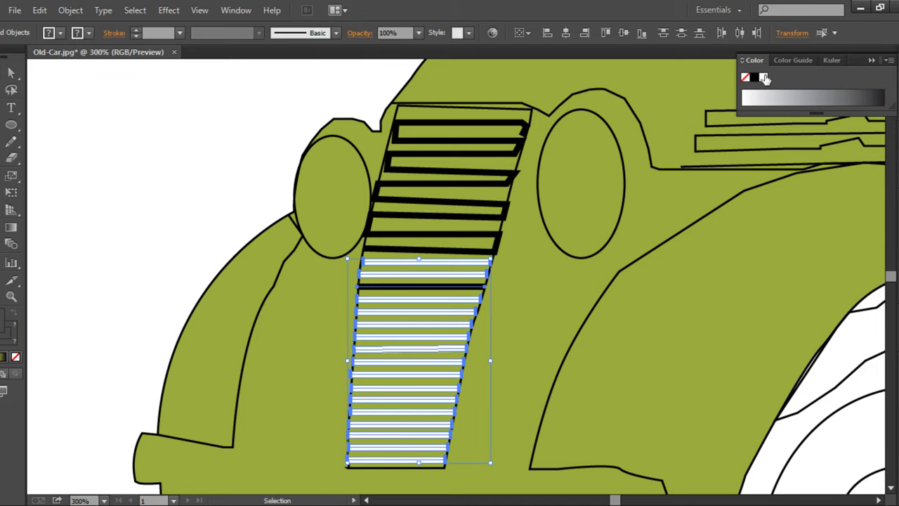
{"action": "left_click", "coordinate": [215, 197]}
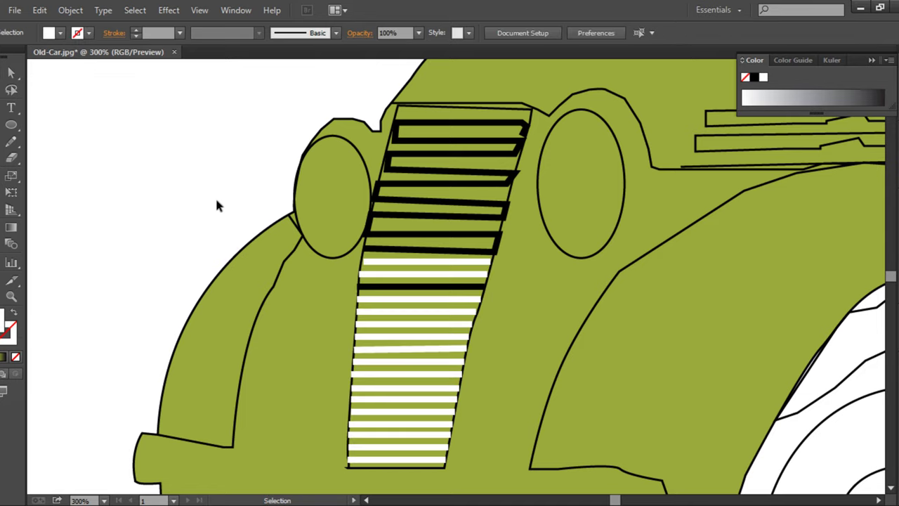
{"action": "left_click", "coordinate": [398, 288]}
{"action": "left_click", "coordinate": [71, 10]}
- Expand the remaining grille line and fill the upper black grille bars white
{"action": "left_click", "coordinate": [126, 159]}
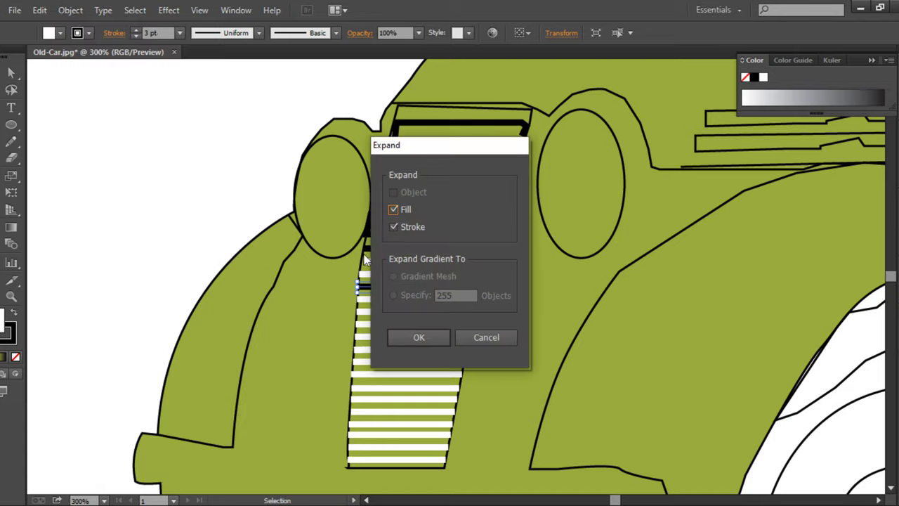
{"action": "left_click", "coordinate": [415, 337]}
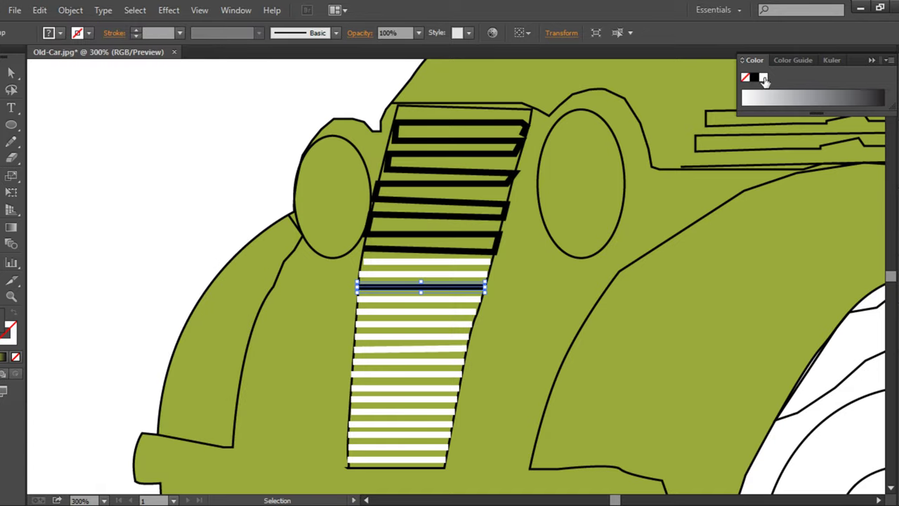
{"action": "left_click", "coordinate": [120, 234]}
{"action": "left_click", "coordinate": [465, 243]}
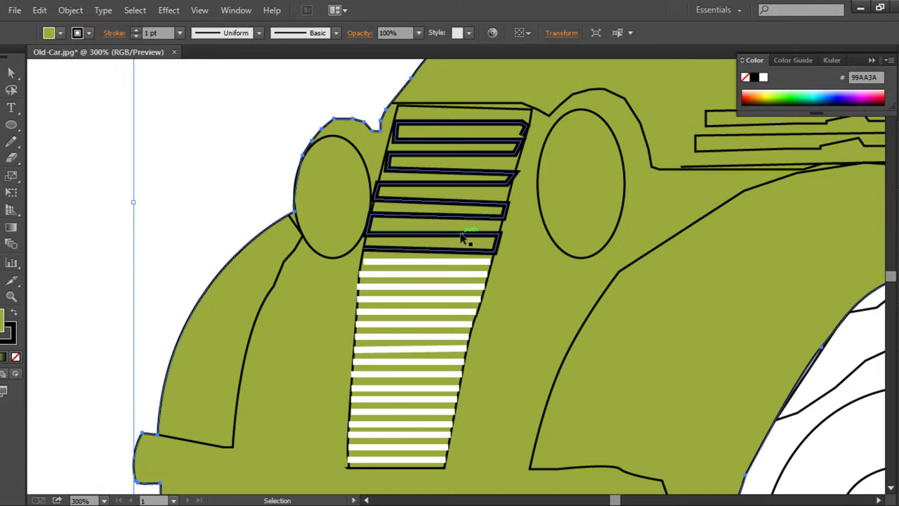
{"action": "left_click", "coordinate": [764, 78]}
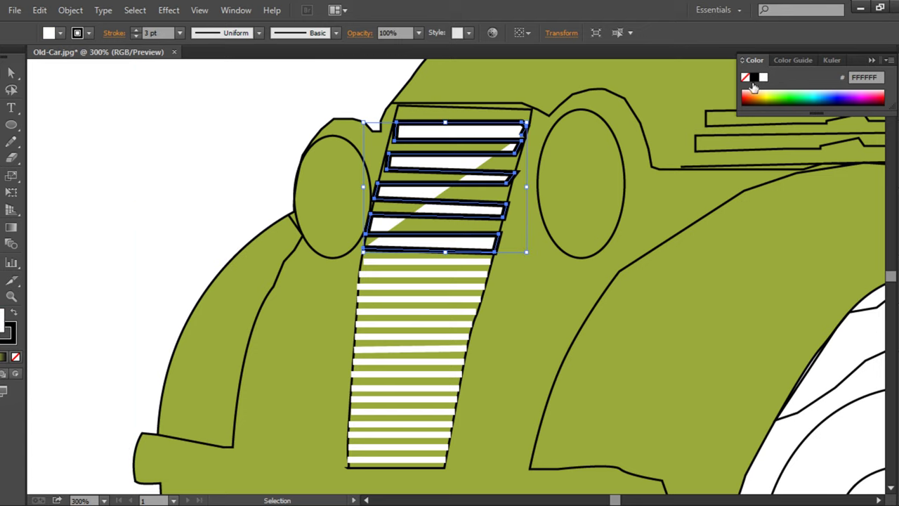
{"action": "left_click", "coordinate": [186, 226]}
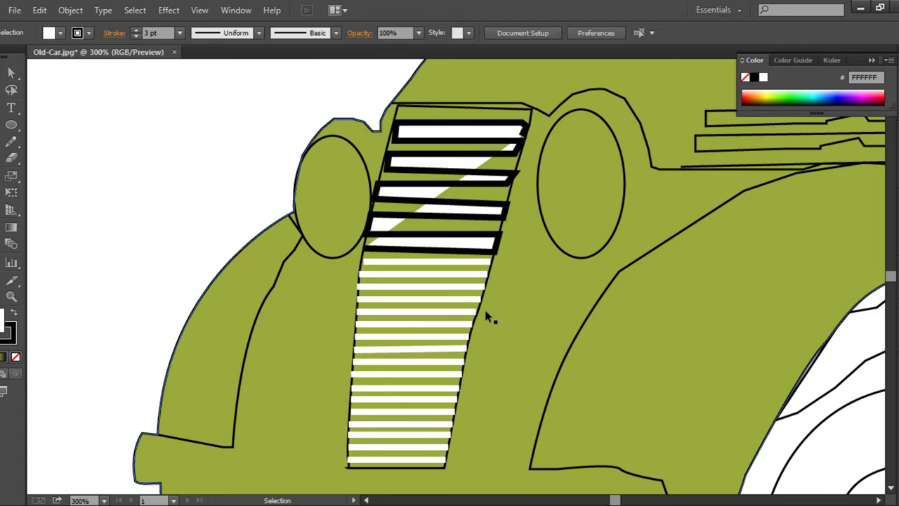
{"action": "left_click", "coordinate": [381, 438]}
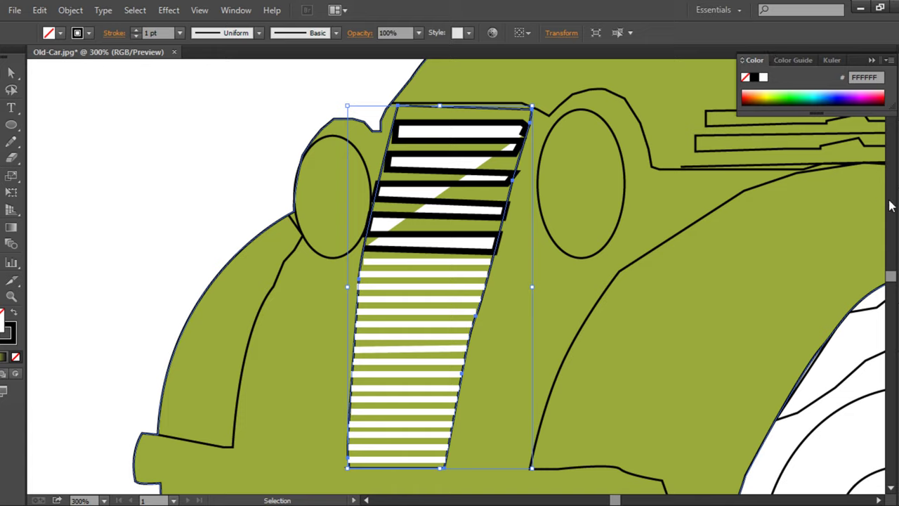
- Apply a linear gradient to the selected grille from the Gradient panel
{"action": "left_click", "coordinate": [894, 223]}
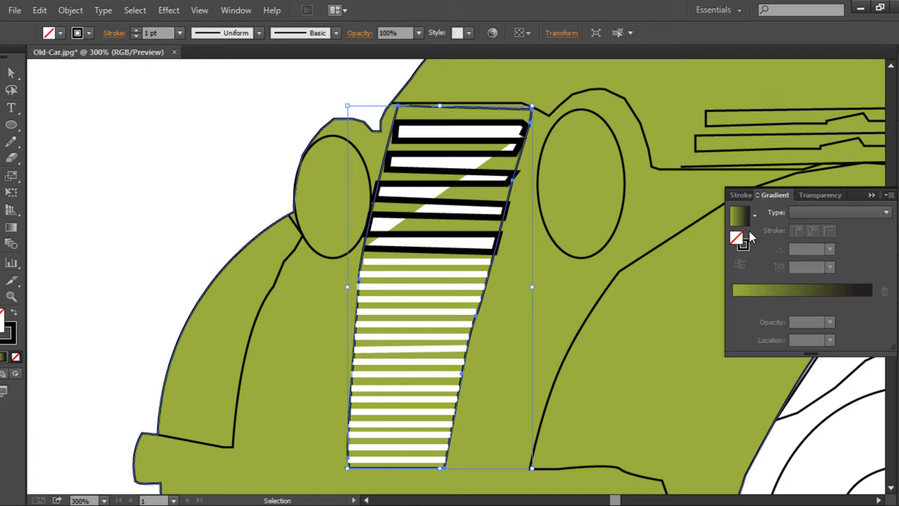
{"action": "left_click", "coordinate": [741, 244]}
{"action": "left_click", "coordinate": [758, 217]}
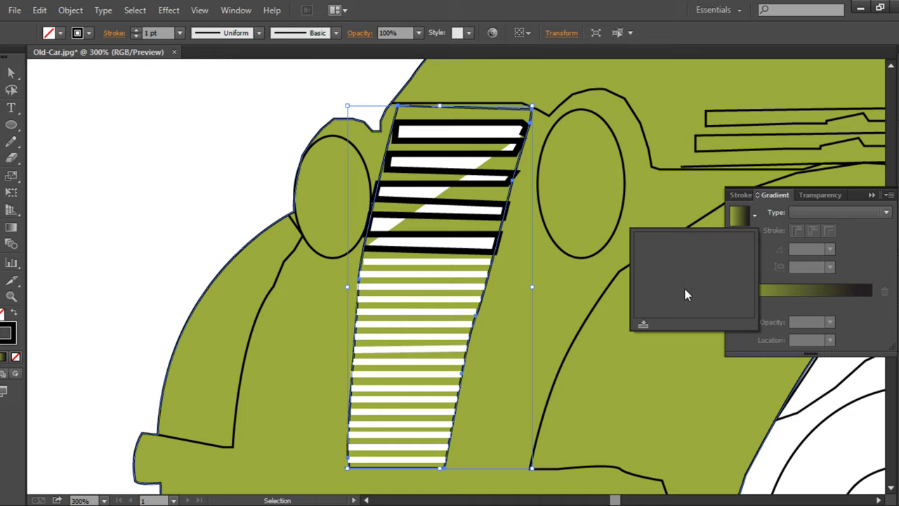
{"action": "left_click", "coordinate": [645, 322]}
{"action": "left_click", "coordinate": [754, 215]}
{"action": "left_click", "coordinate": [755, 215]}
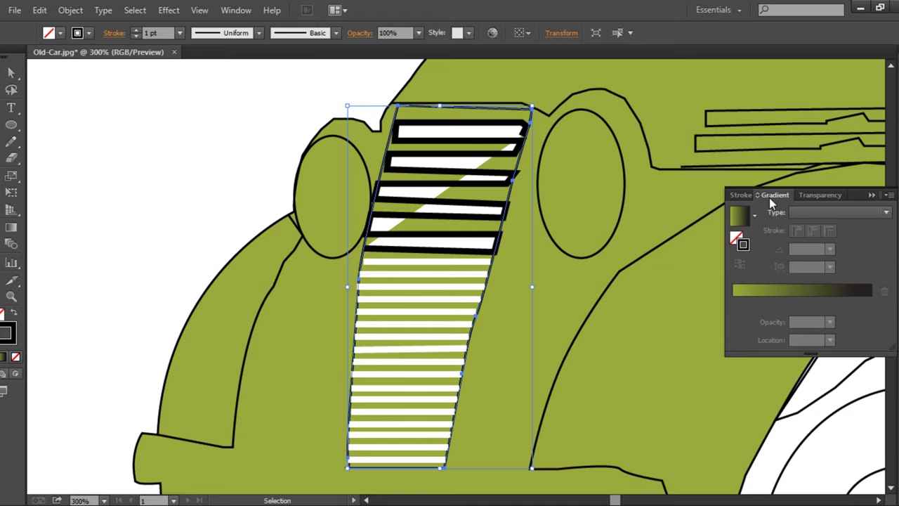
{"action": "left_click", "coordinate": [757, 197]}
{"action": "left_click", "coordinate": [758, 197]}
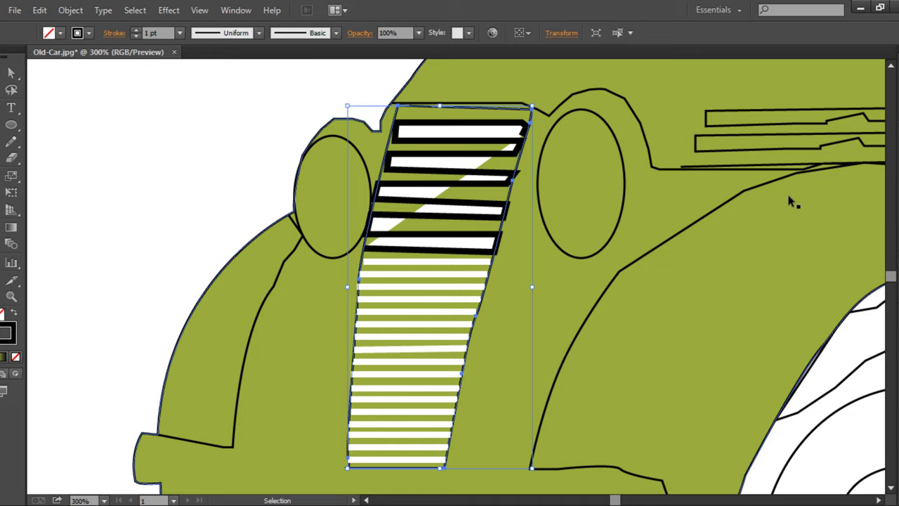
{"action": "key", "text": "ctrl+F9"}
{"action": "left_click", "coordinate": [869, 214]}
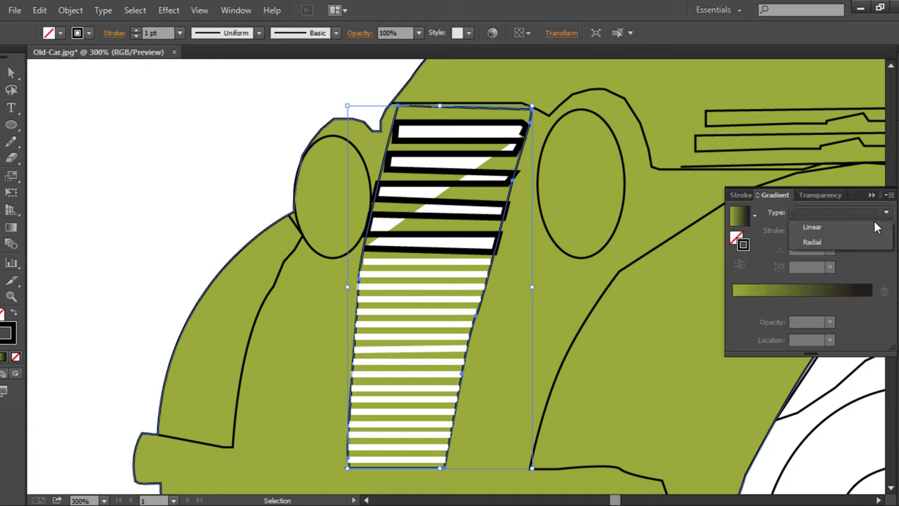
{"action": "left_click", "coordinate": [869, 215]}
{"action": "left_click", "coordinate": [770, 294]}
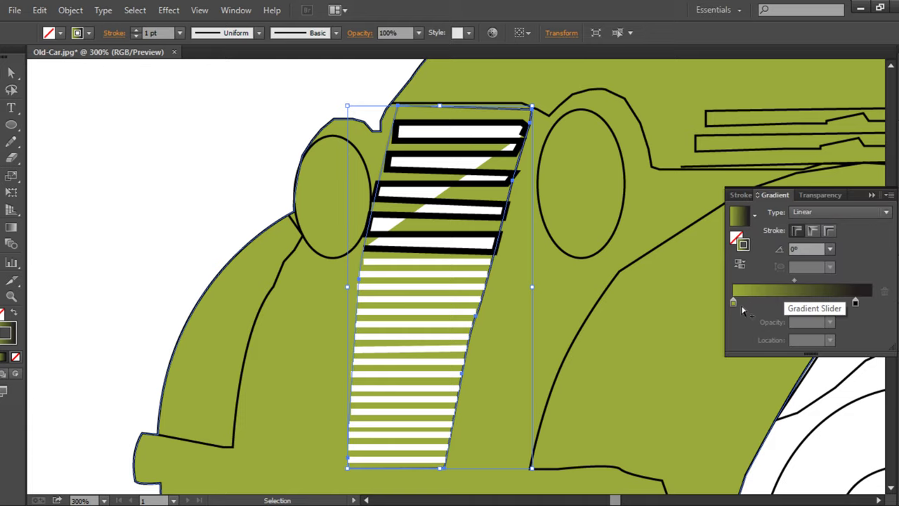
- Make the left gradient stop white on the whole grille group
{"action": "left_click", "coordinate": [734, 303]}
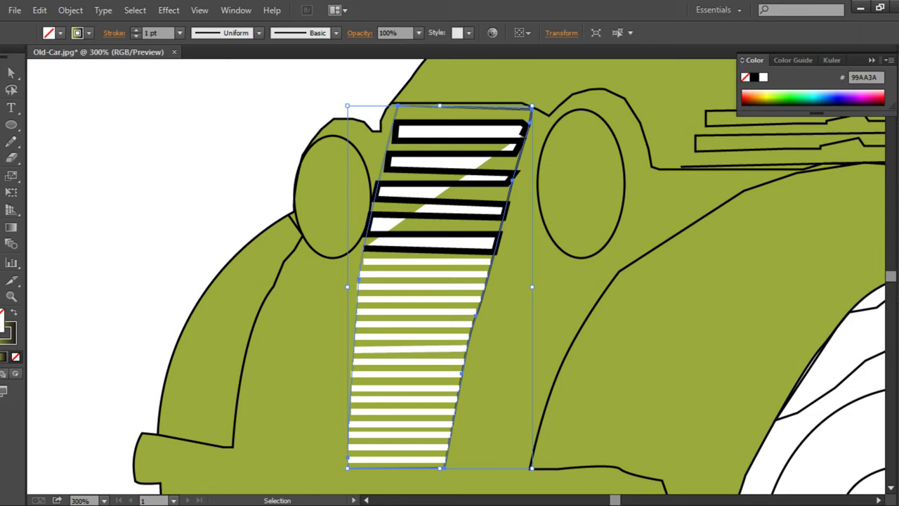
{"action": "key", "text": "ctrl+F9"}
{"action": "left_click", "coordinate": [739, 290]}
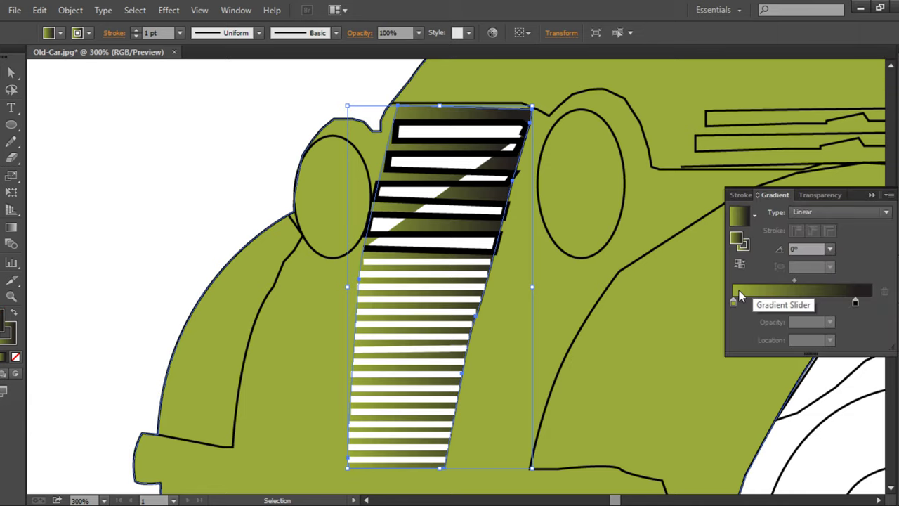
{"action": "key", "text": "ctrl+shift+a"}
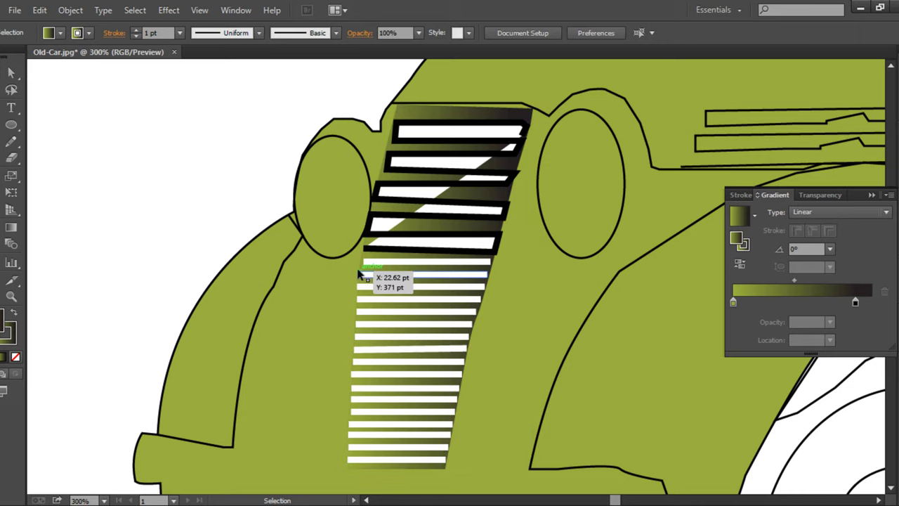
{"action": "left_click", "coordinate": [364, 274]}
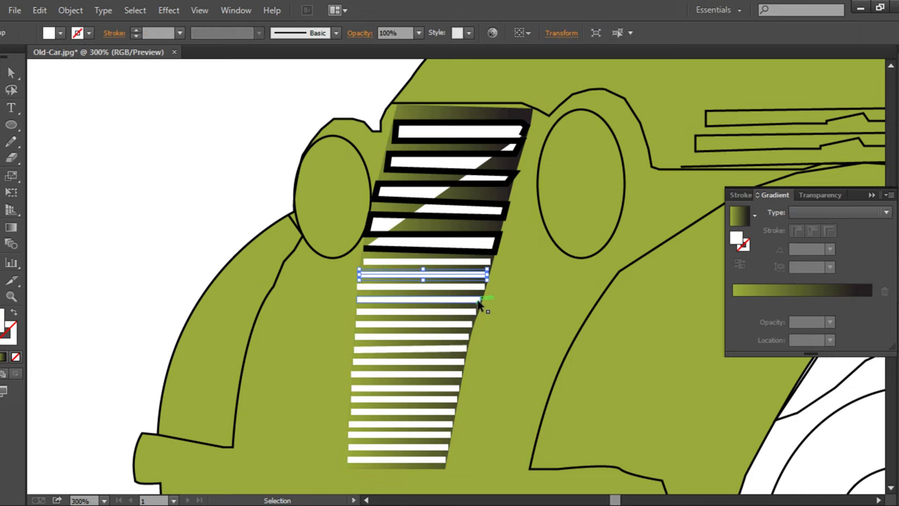
{"action": "left_click", "coordinate": [120, 220]}
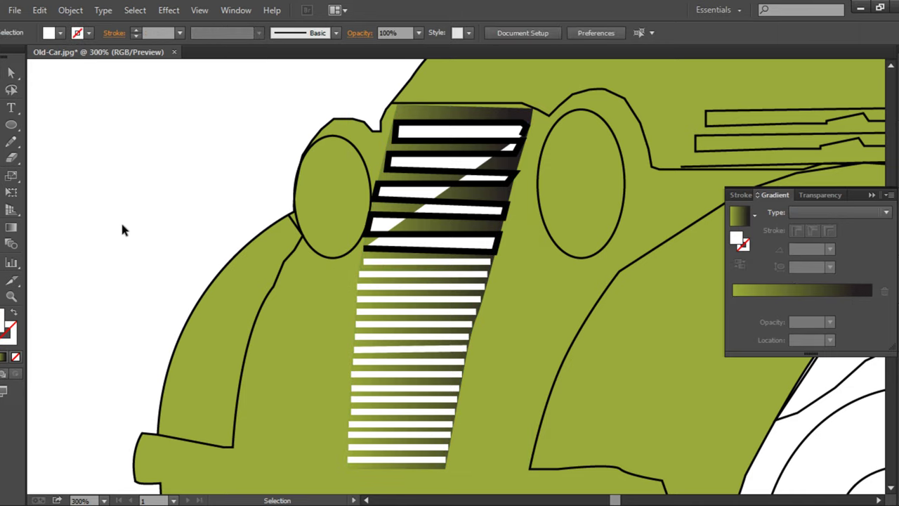
{"action": "left_click", "coordinate": [513, 197]}
{"action": "double_click", "coordinate": [733, 303]}
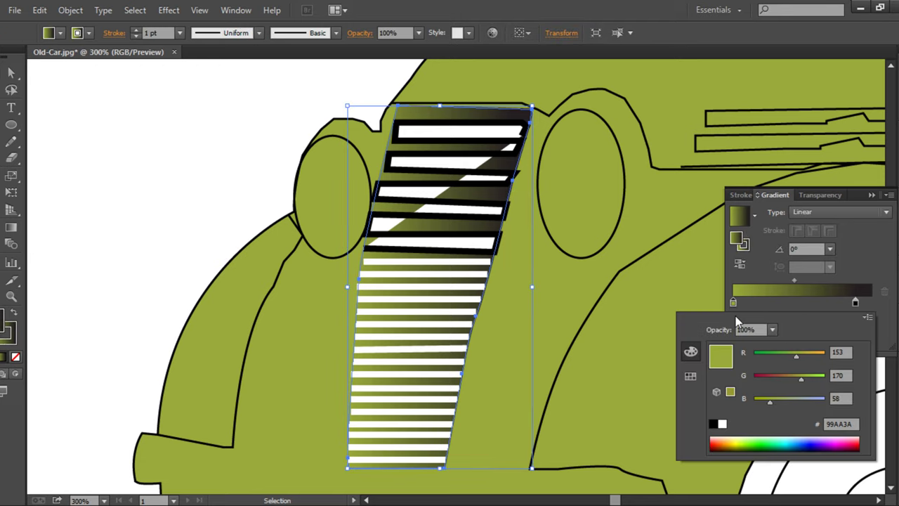
{"action": "left_click", "coordinate": [722, 424]}
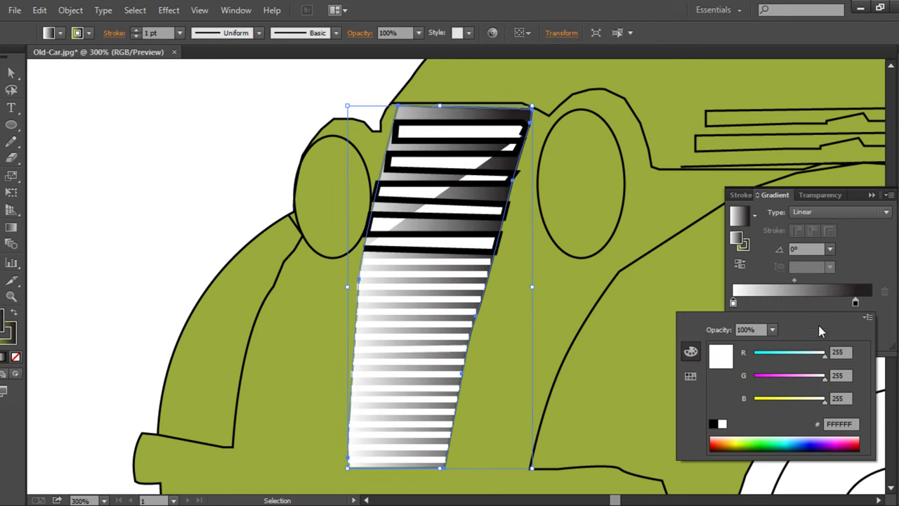
{"action": "left_click", "coordinate": [859, 269]}
- Move the right gradient stop to the far end and switch the gradient to Radial
{"action": "left_click_drag", "start_coordinate": [861, 307], "coordinate": [871, 306]}
{"action": "double_click", "coordinate": [872, 304]}
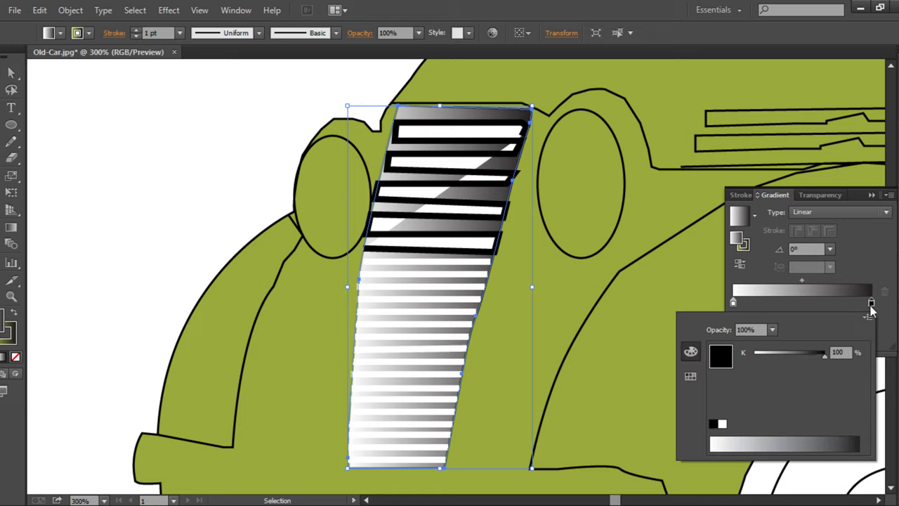
{"action": "left_click", "coordinate": [884, 213]}
{"action": "left_click", "coordinate": [884, 213]}
{"action": "left_click", "coordinate": [808, 241]}
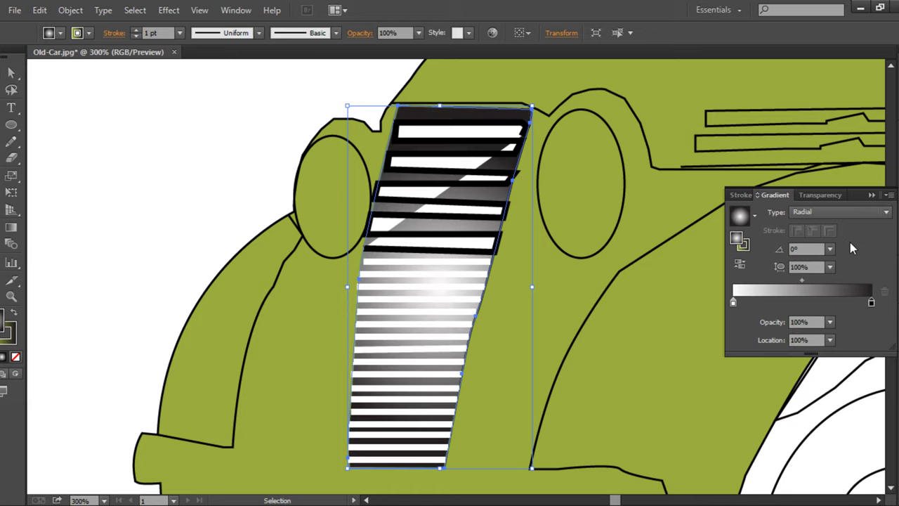
{"action": "left_click", "coordinate": [199, 239]}
{"action": "key", "text": "ctrl+minus"}
{"action": "key", "text": "ctrl+minus"}
{"action": "key", "text": "ctrl+minus"}
{"action": "key", "text": "ctrl+minus"}
{"action": "mouse_move", "coordinate": [199, 239]}
{"action": "left_mouse_down"}
{"action": "mouse_move", "coordinate": [153, 307]}
{"action": "mouse_move", "coordinate": [92, 308]}
{"action": "left_mouse_up"}
{"action": "key", "text": "v"}
{"action": "key", "text": "ctrl+plus"}
{"action": "key", "text": "ctrl+plus"}
{"action": "key", "text": "ctrl+plus"}
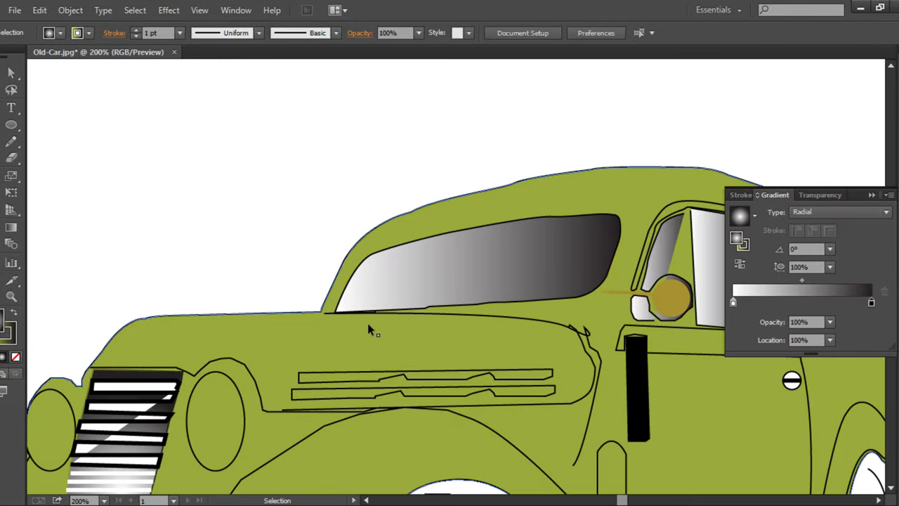
- Give both headlight ellipses a white fill using the default colours
{"action": "left_click", "coordinate": [243, 426]}
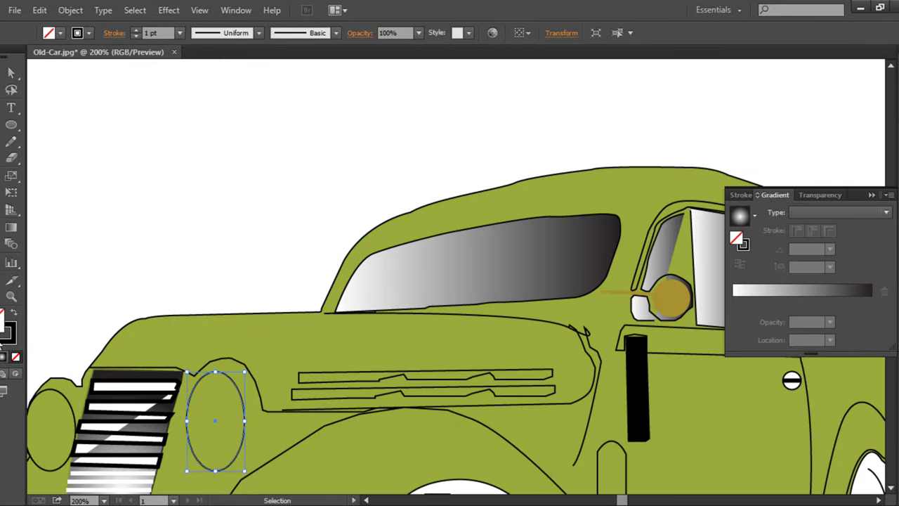
{"action": "key", "text": "d"}
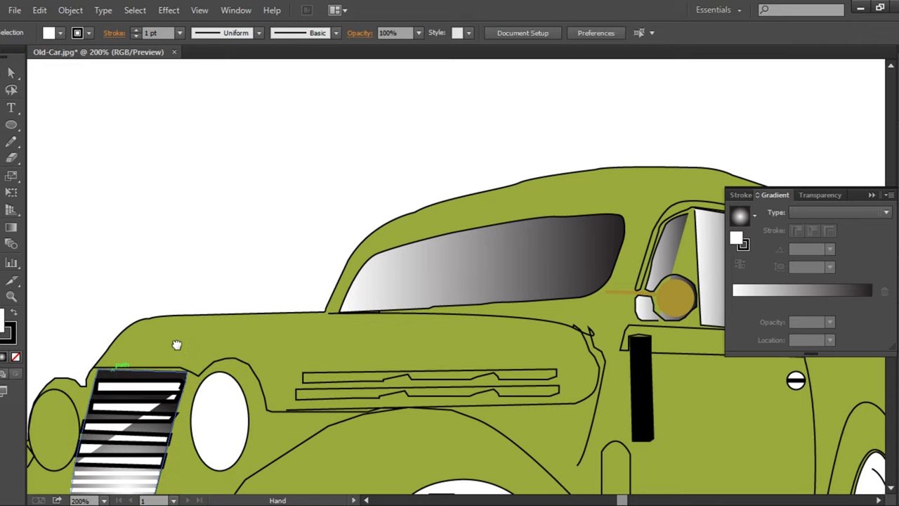
{"action": "left_click_drag", "start_coordinate": [56, 420], "coordinate": [143, 383]}
{"action": "left_click", "coordinate": [140, 390]}
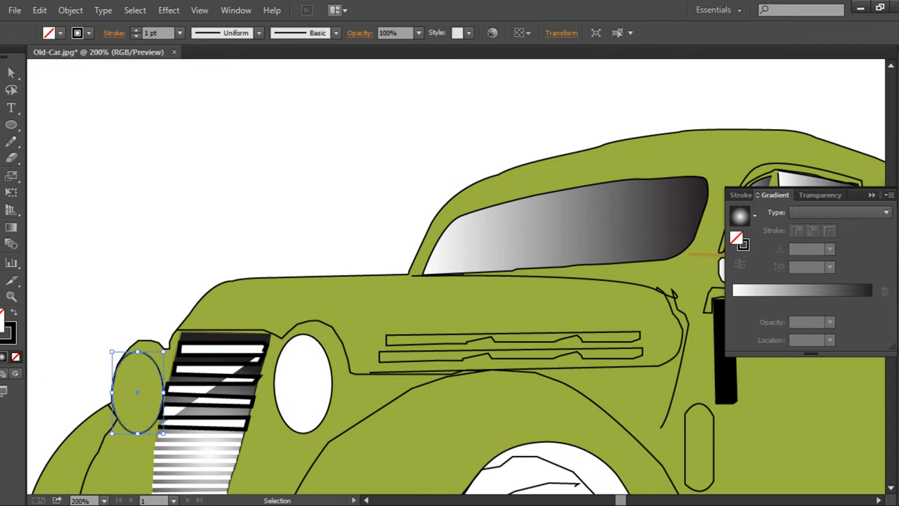
{"action": "key", "text": "d"}
{"action": "left_click", "coordinate": [56, 277]}
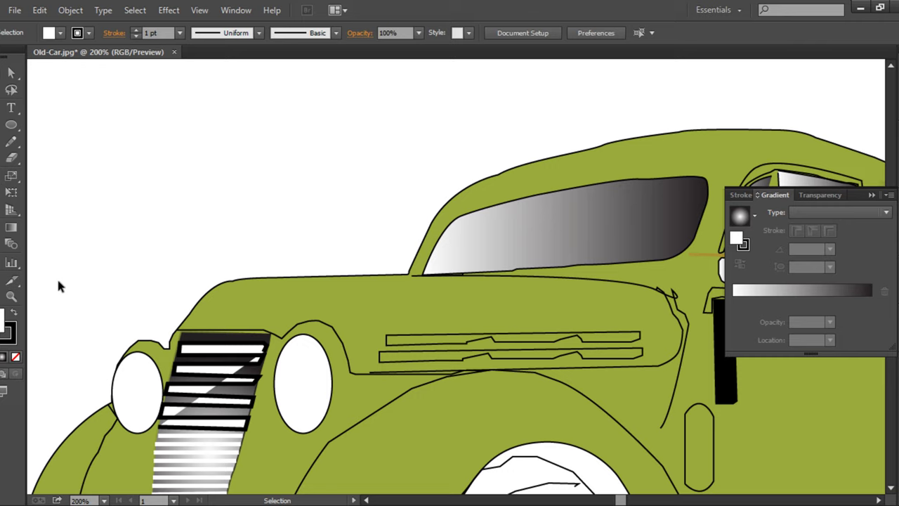
- Apply the radial white-to-black gradient to the front fender strip
{"action": "mouse_move", "coordinate": [195, 260]}
{"action": "left_mouse_down"}
{"action": "mouse_move", "coordinate": [208, 228]}
{"action": "mouse_move", "coordinate": [195, 153]}
{"action": "left_mouse_up"}
{"action": "left_click", "coordinate": [140, 349]}
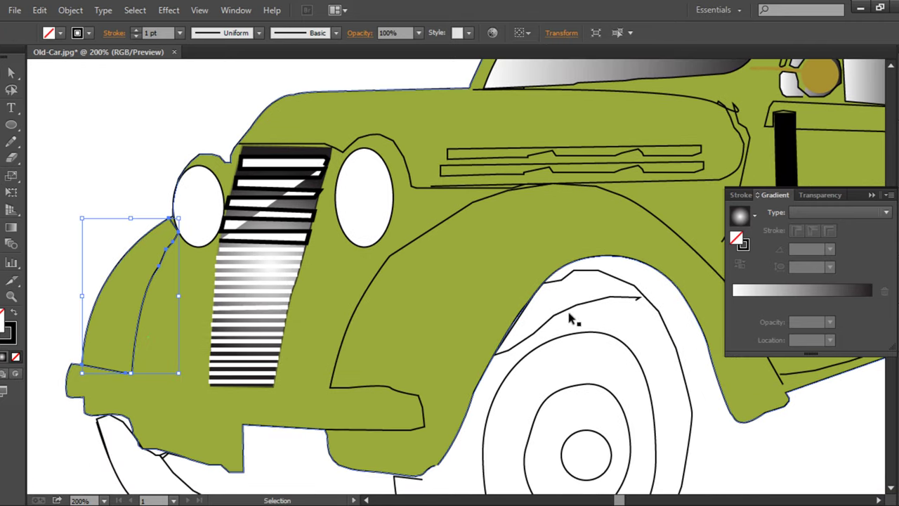
{"action": "left_click", "coordinate": [739, 292]}
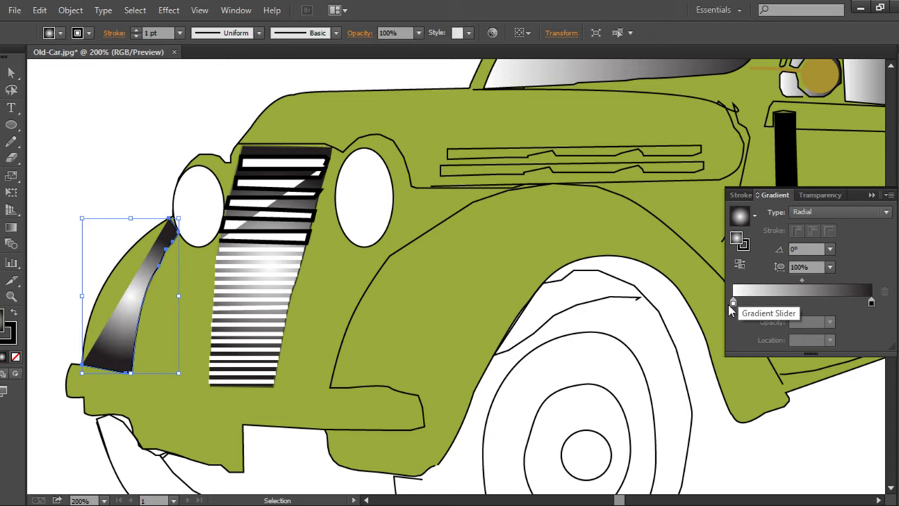
{"action": "left_click", "coordinate": [64, 240]}
- Select the gradient fender strip and reveal the Pen tool's anchor point tools
{"action": "key", "text": "a"}
{"action": "key", "text": "ctrl+plus"}
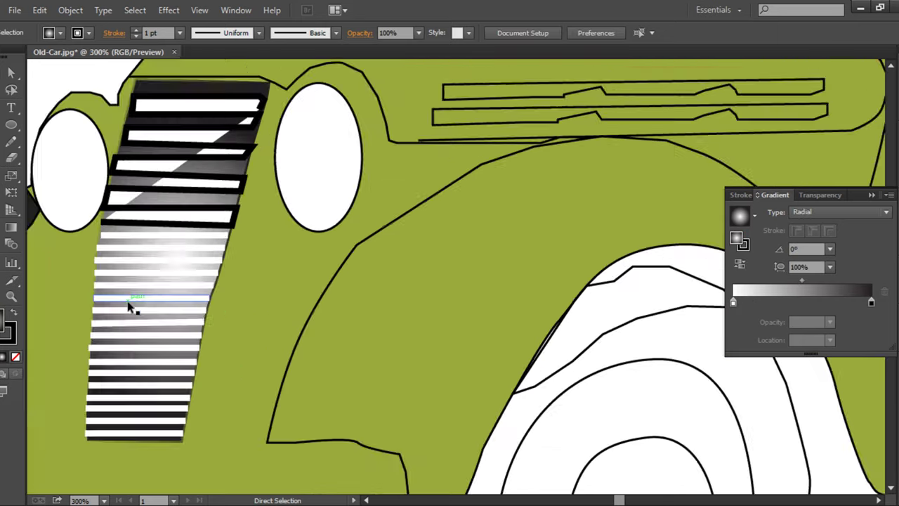
{"action": "key", "text": "ctrl+plus"}
{"action": "left_click_drag", "start_coordinate": [131, 300], "coordinate": [487, 296]}
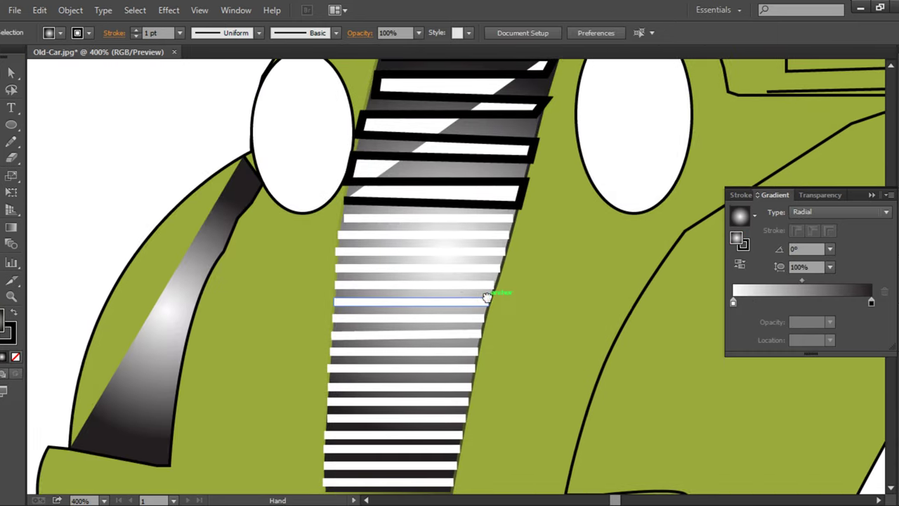
{"action": "left_click", "coordinate": [172, 327]}
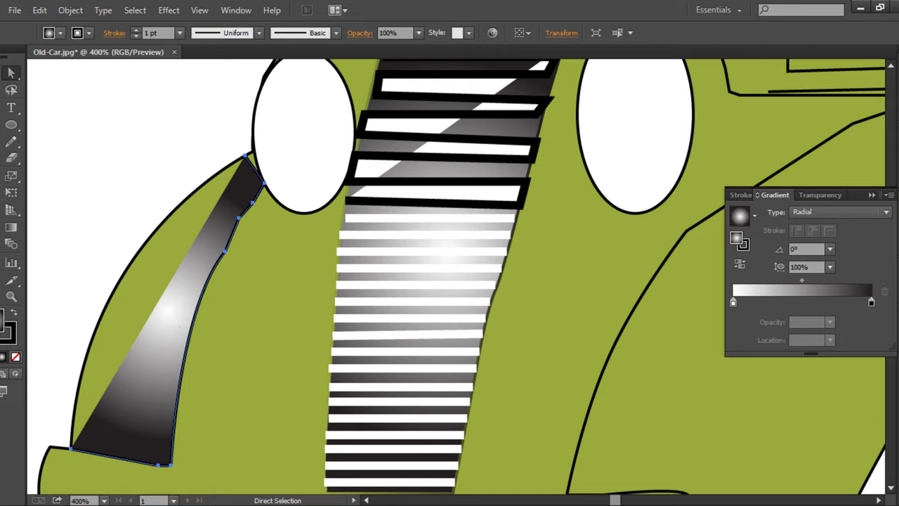
{"action": "key", "text": "p"}
{"action": "left_click_drag", "start_coordinate": [11, 125], "coordinate": [35, 130]}
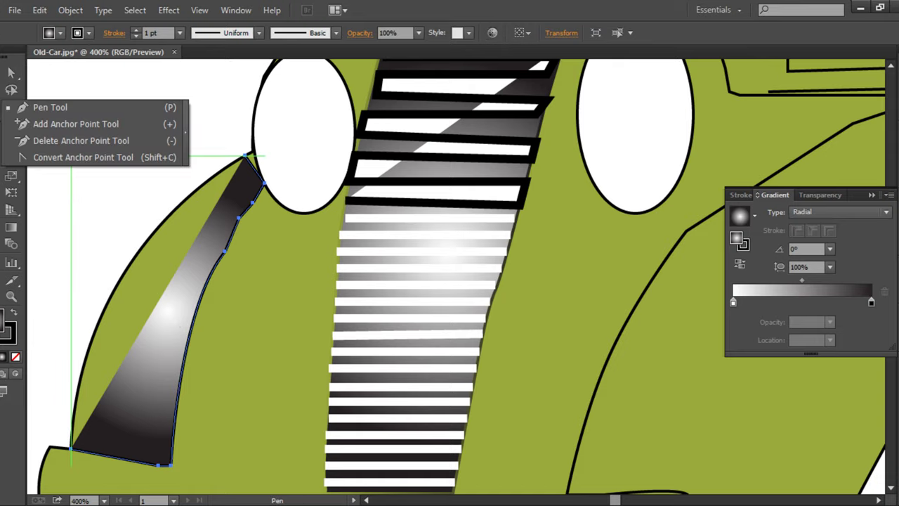
- Try adding anchors on the fender outline, dismissing the anchor point error messages
{"action": "left_click", "coordinate": [35, 131]}
{"action": "left_click", "coordinate": [246, 159]}
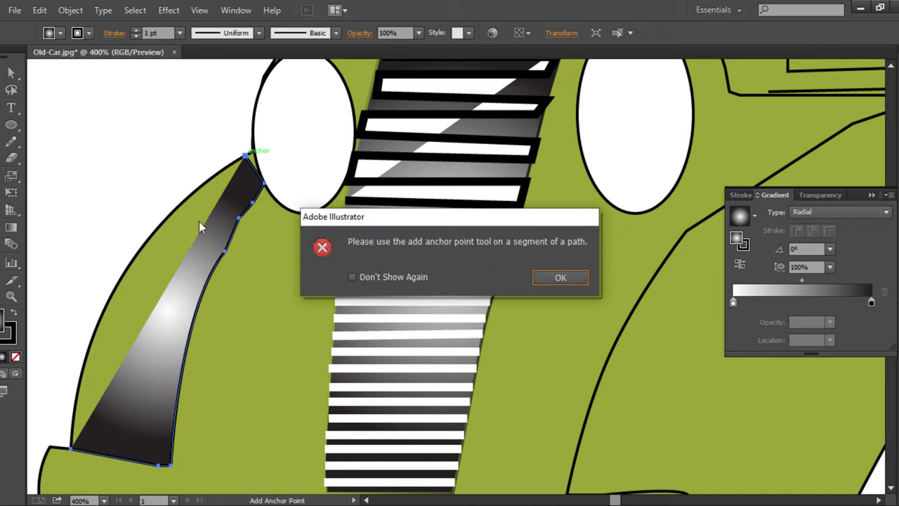
{"action": "left_click", "coordinate": [562, 278]}
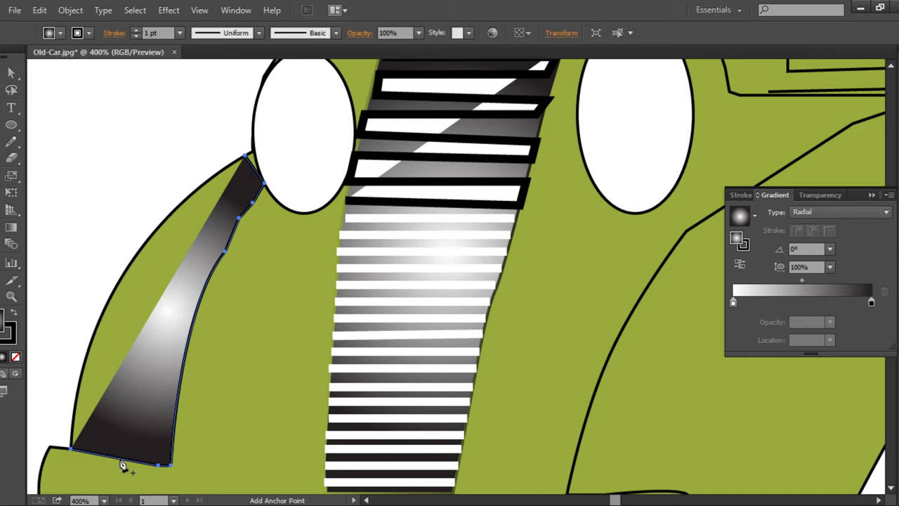
{"action": "left_click", "coordinate": [111, 395]}
{"action": "left_click", "coordinate": [569, 274]}
- Redraw the fender's outer edge with curved Pen anchors, closing it beside the headlight
{"action": "left_click_drag", "start_coordinate": [12, 107], "coordinate": [42, 105]}
{"action": "left_click", "coordinate": [73, 447]}
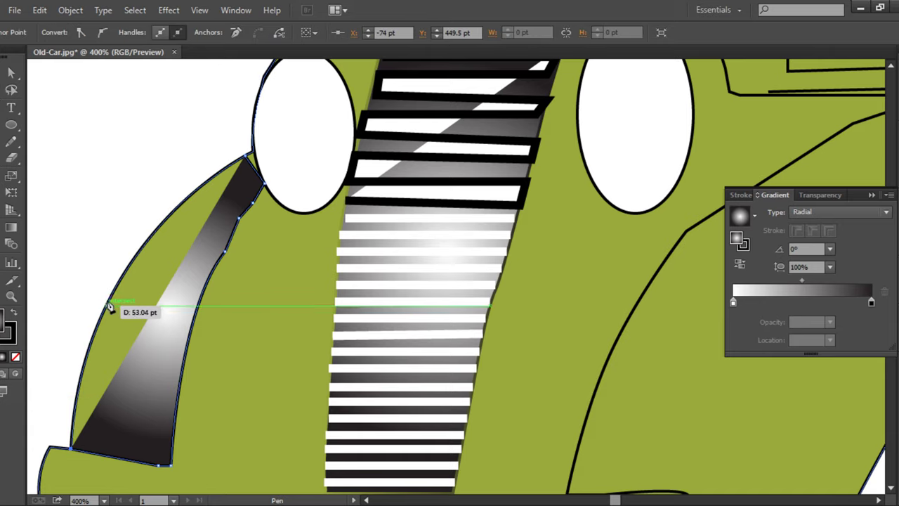
{"action": "left_click_drag", "start_coordinate": [114, 297], "coordinate": [144, 265]}
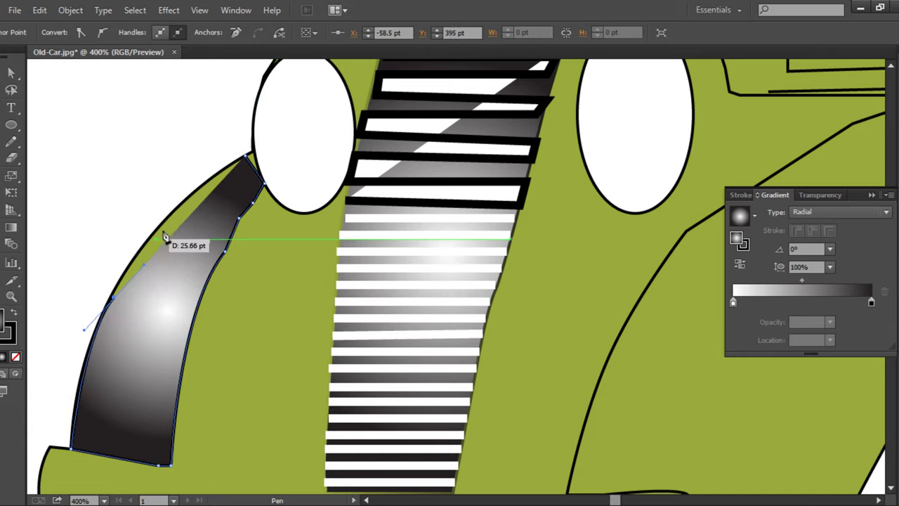
{"action": "left_click", "coordinate": [249, 158]}
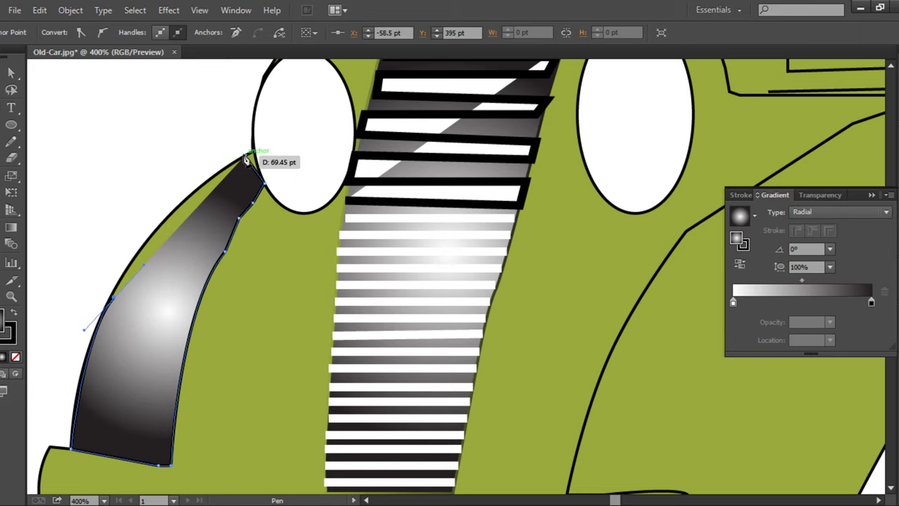
{"action": "left_click_drag", "start_coordinate": [246, 157], "coordinate": [297, 152]}
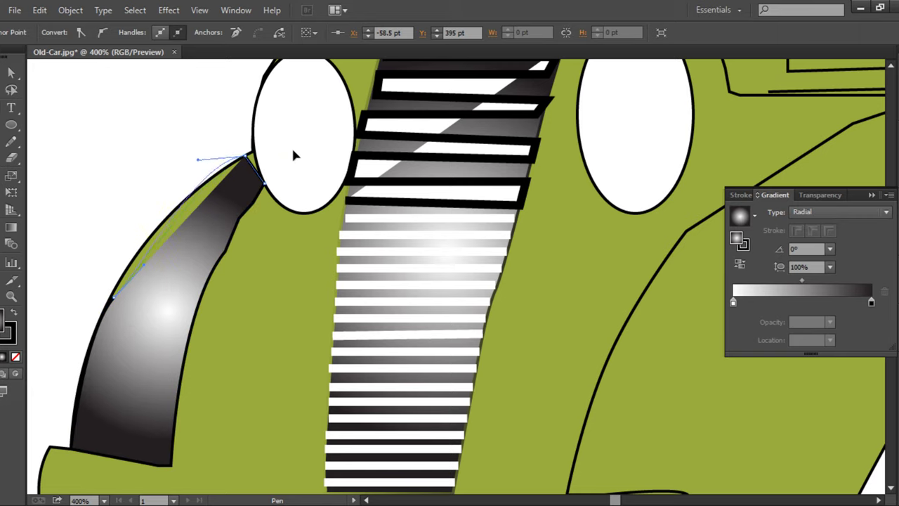
{"action": "left_click", "coordinate": [265, 184]}
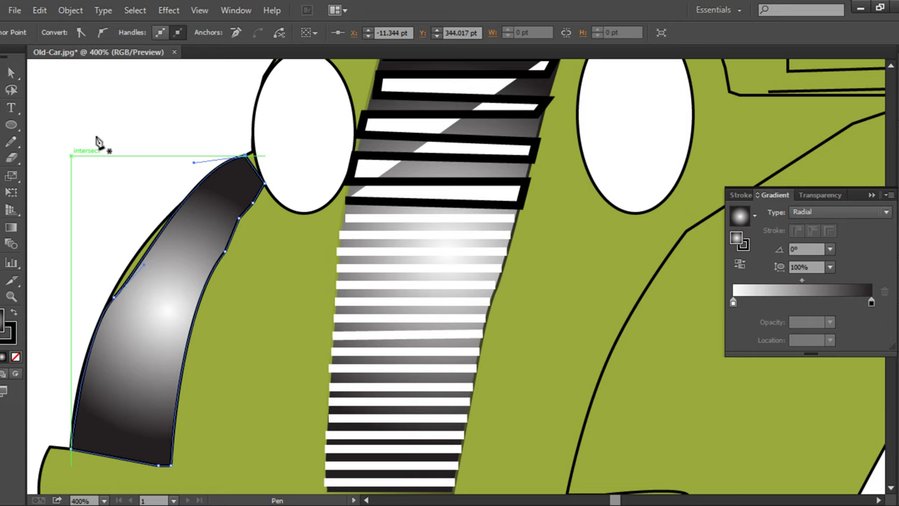
- Zoom in on the fender's top corner and curve its upper edge along the outline
{"action": "key", "text": "a"}
{"action": "key", "text": "ctrl+plus"}
{"action": "key", "text": "ctrl+plus"}
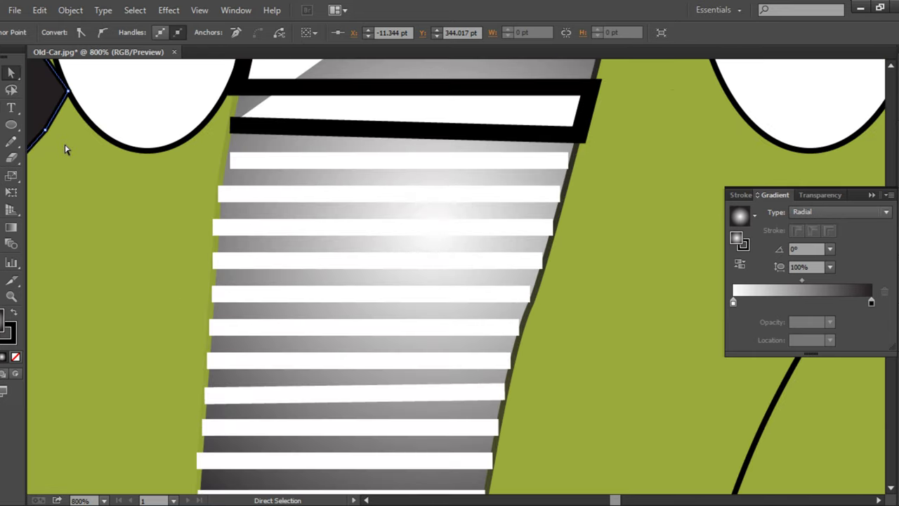
{"action": "left_click_drag", "start_coordinate": [123, 232], "coordinate": [353, 325]}
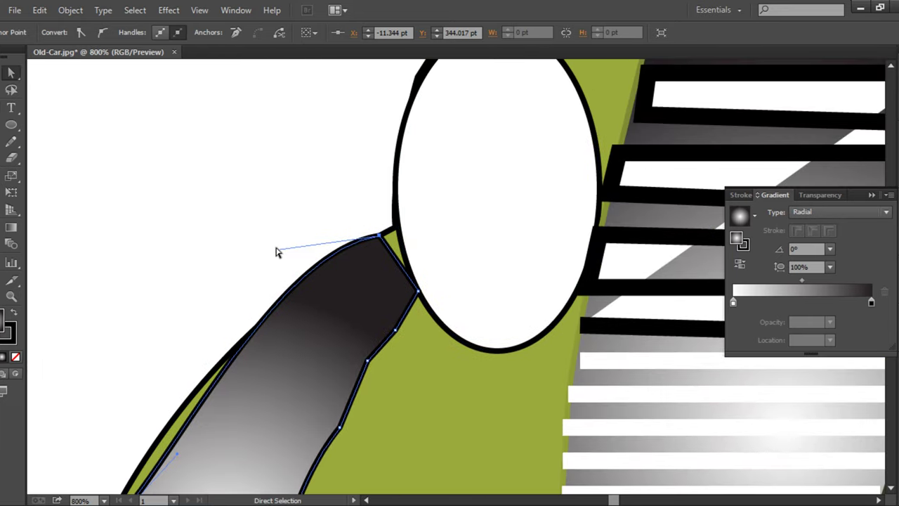
{"action": "left_click_drag", "start_coordinate": [277, 248], "coordinate": [286, 272]}
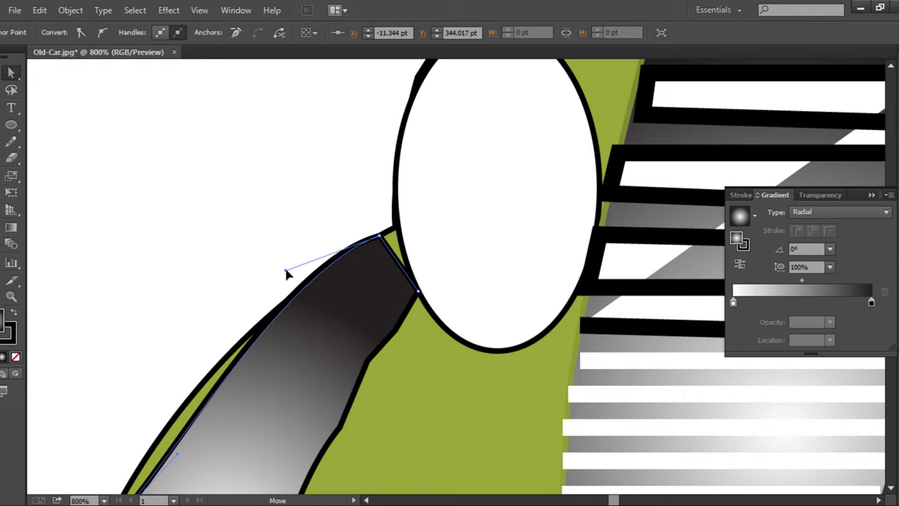
{"action": "left_click_drag", "start_coordinate": [243, 301], "coordinate": [298, 241]}
- Add an anchor on the fender's outer edge and pull it onto the black outline
{"action": "left_click", "coordinate": [12, 90]}
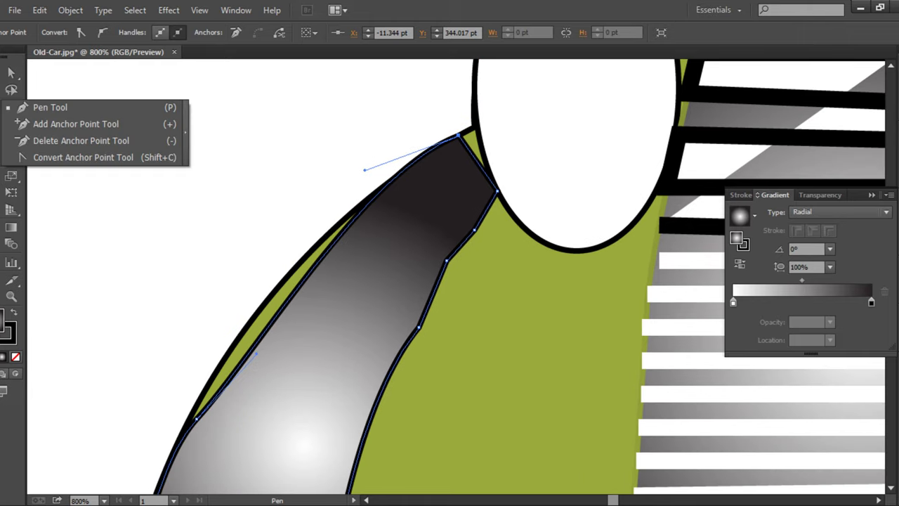
{"action": "left_click", "coordinate": [76, 124]}
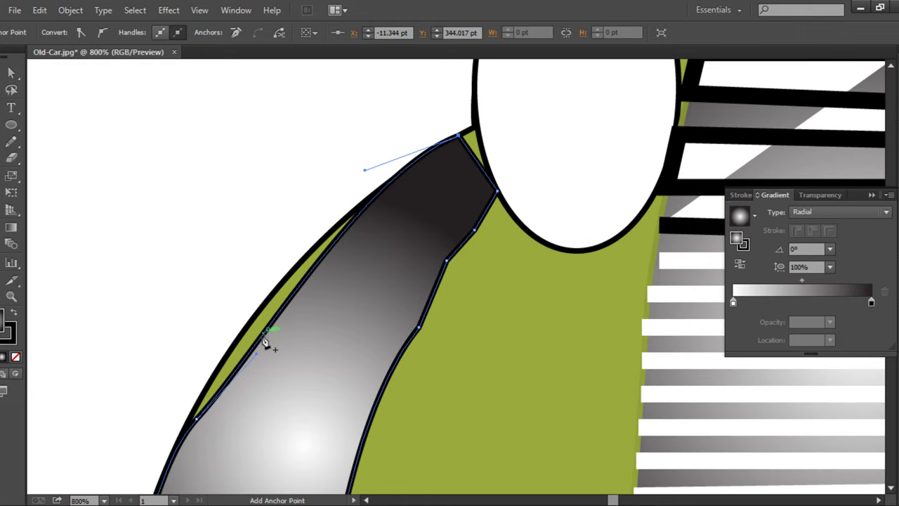
{"action": "left_click", "coordinate": [262, 335]}
{"action": "left_click_drag", "start_coordinate": [262, 336], "coordinate": [262, 319]}
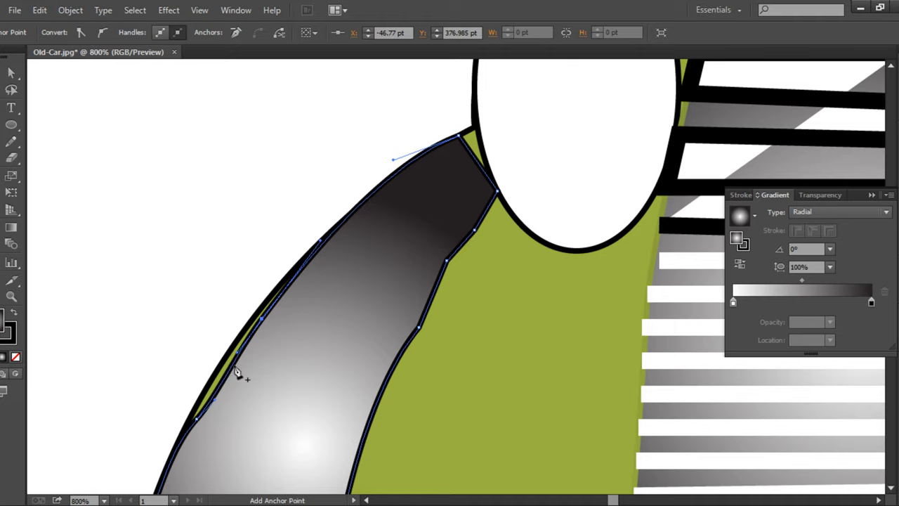
{"action": "left_click", "coordinate": [241, 360]}
{"action": "left_click", "coordinate": [560, 279]}
{"action": "left_click", "coordinate": [11, 73]}
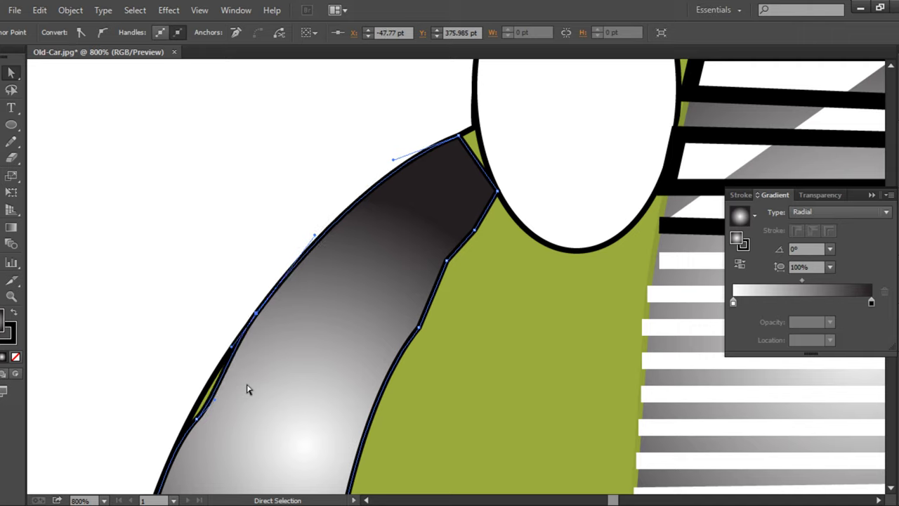
{"action": "key", "text": "Left"}
- Add a lower anchor on the outer edge and move it down-left onto the outline
{"action": "key", "text": "plus"}
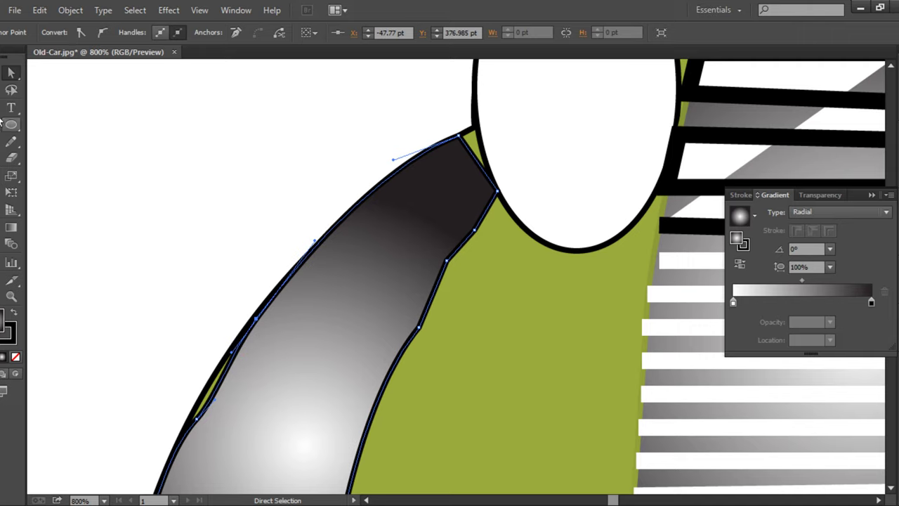
{"action": "left_click", "coordinate": [215, 395]}
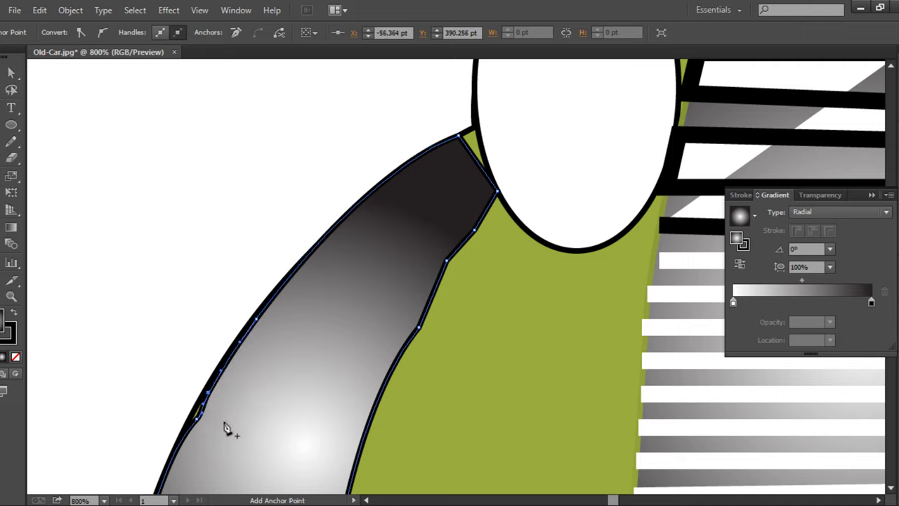
{"action": "left_click", "coordinate": [11, 73]}
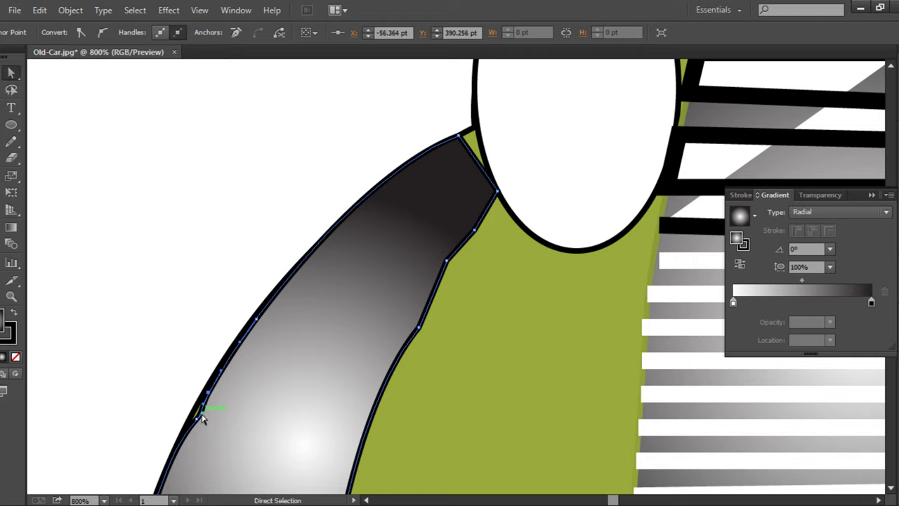
{"action": "left_click_drag", "start_coordinate": [202, 415], "coordinate": [191, 419]}
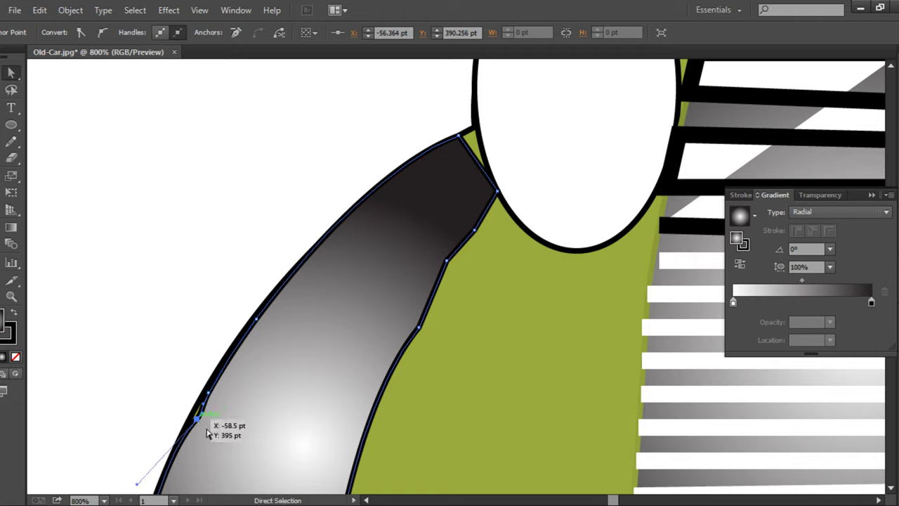
{"action": "key", "text": "Right"}
{"action": "scroll", "coordinate": [149, 456], "scroll_direction": "down", "scroll_amount": 2}
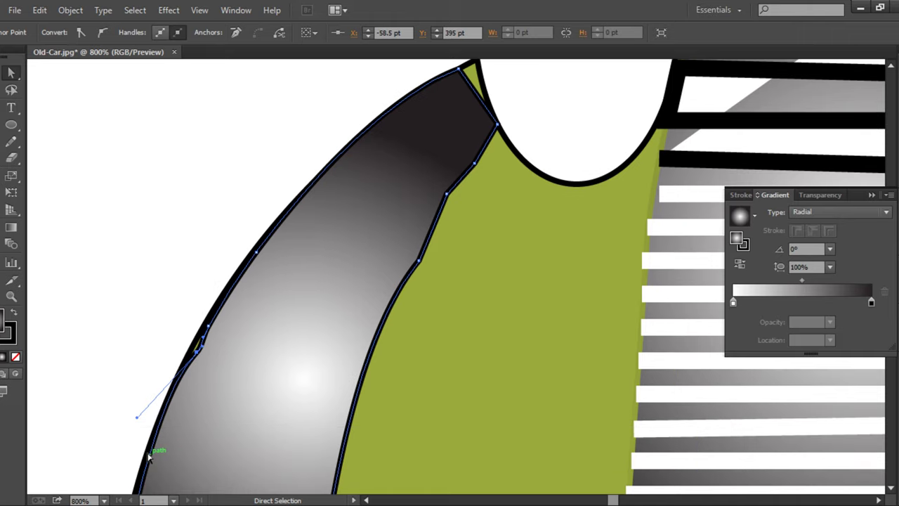
{"action": "left_click_drag", "start_coordinate": [138, 422], "coordinate": [150, 426]}
- Check the curve, tweak the fender path once more, and zoom out to the car's front
{"action": "left_click", "coordinate": [109, 359]}
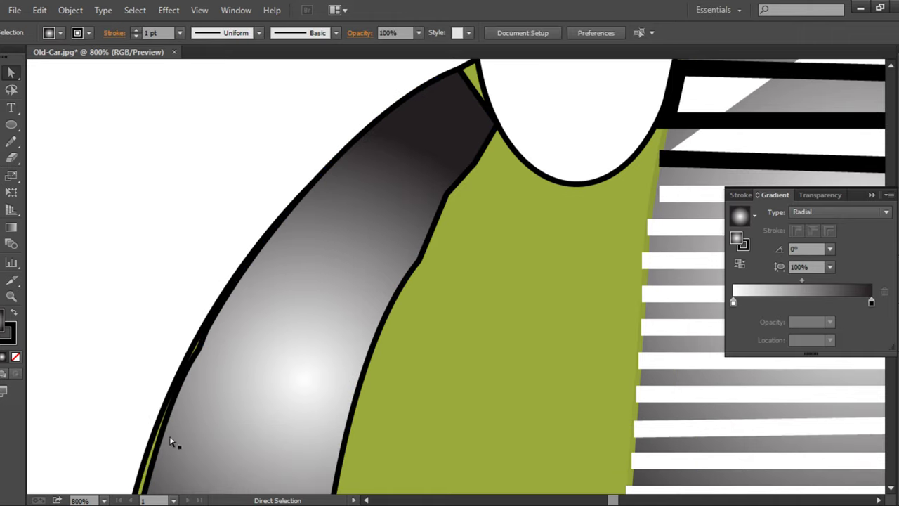
{"action": "scroll", "coordinate": [175, 442], "scroll_direction": "down", "scroll_amount": 3}
{"action": "scroll", "coordinate": [187, 443], "scroll_direction": "down", "scroll_amount": 2}
{"action": "left_click", "coordinate": [156, 298]}
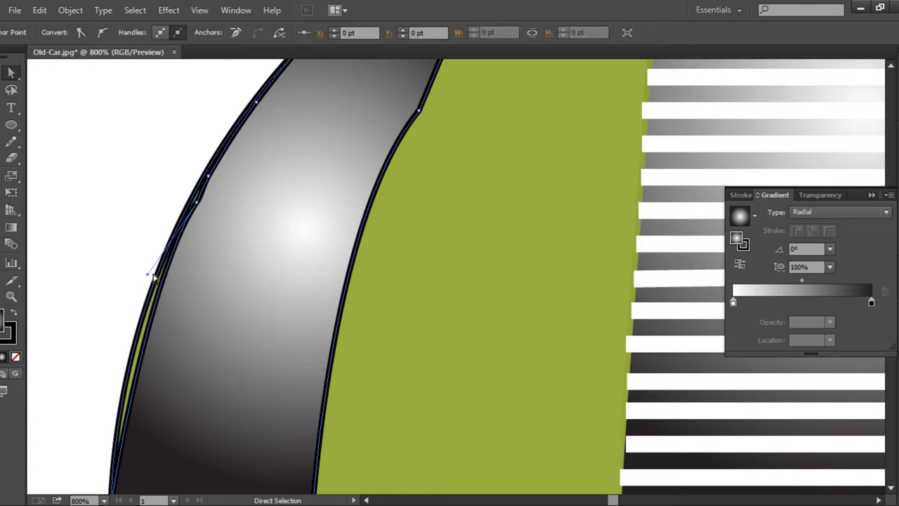
{"action": "left_click_drag", "start_coordinate": [146, 278], "coordinate": [134, 264]}
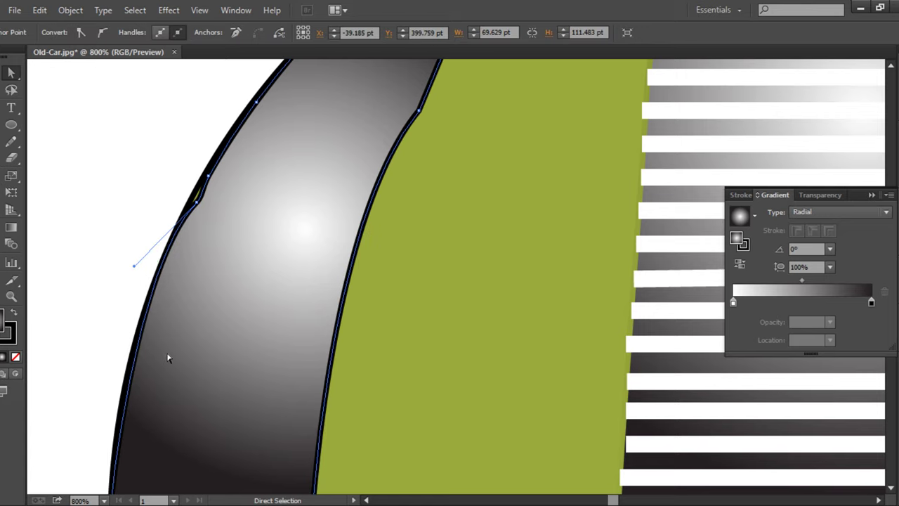
{"action": "scroll", "coordinate": [169, 357], "scroll_direction": "down", "scroll_amount": 2}
{"action": "left_click", "coordinate": [92, 171]}
{"action": "key", "text": "ctrl+minus"}
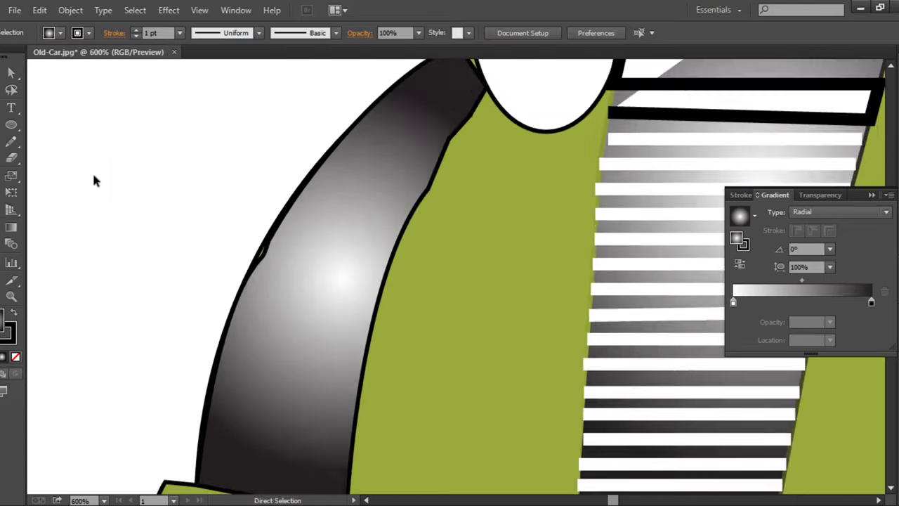
{"action": "key", "text": "ctrl+minus"}
{"action": "key", "text": "ctrl+minus"}
{"action": "scroll", "coordinate": [125, 338], "scroll_direction": "right", "scroll_amount": 7}
{"action": "scroll", "coordinate": [125, 338], "scroll_direction": "up", "scroll_amount": 2}
- Move the fender gradient's dark stop inward and tint the left stop yellow
{"action": "left_click", "coordinate": [207, 379]}
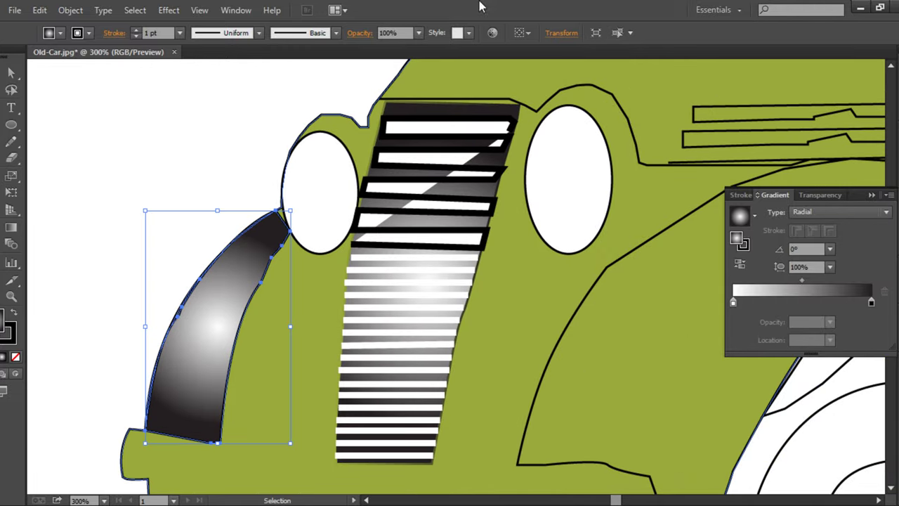
{"action": "scroll", "coordinate": [532, 358], "scroll_direction": "right", "scroll_amount": 4}
{"action": "scroll", "coordinate": [532, 357], "scroll_direction": "down", "scroll_amount": 1}
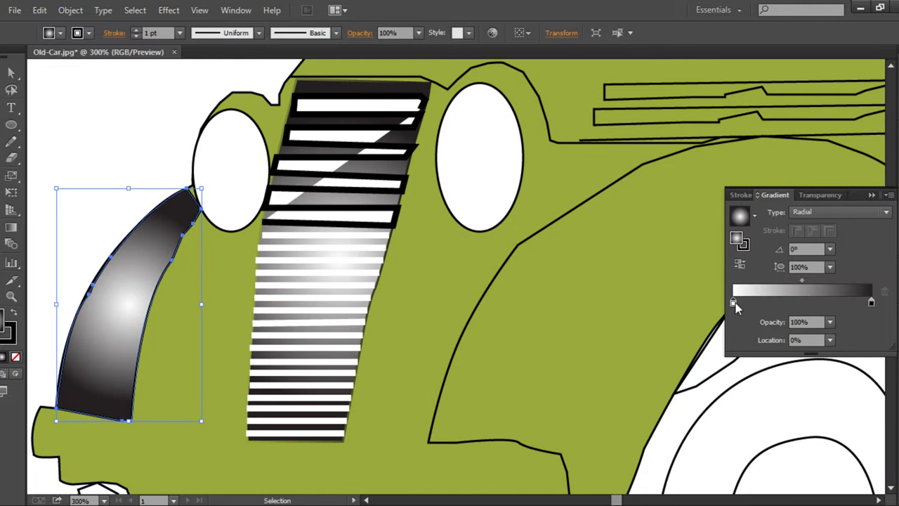
{"action": "double_click", "coordinate": [733, 303]}
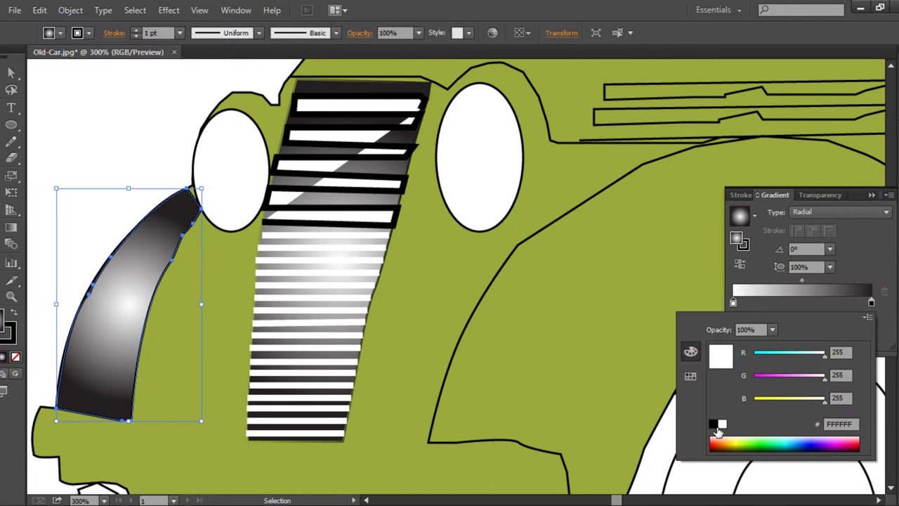
{"action": "mouse_move", "coordinate": [623, 237]}
{"action": "left_mouse_down"}
{"action": "mouse_move", "coordinate": [416, 422]}
{"action": "mouse_move", "coordinate": [177, 395]}
{"action": "mouse_move", "coordinate": [110, 371]}
{"action": "mouse_move", "coordinate": [460, 267]}
{"action": "mouse_move", "coordinate": [594, 181]}
{"action": "mouse_move", "coordinate": [707, 256]}
{"action": "left_mouse_up"}
{"action": "mouse_move", "coordinate": [875, 312]}
{"action": "left_mouse_down"}
{"action": "mouse_move", "coordinate": [821, 318]}
{"action": "mouse_move", "coordinate": [845, 316]}
{"action": "mouse_move", "coordinate": [811, 304]}
{"action": "left_mouse_up"}
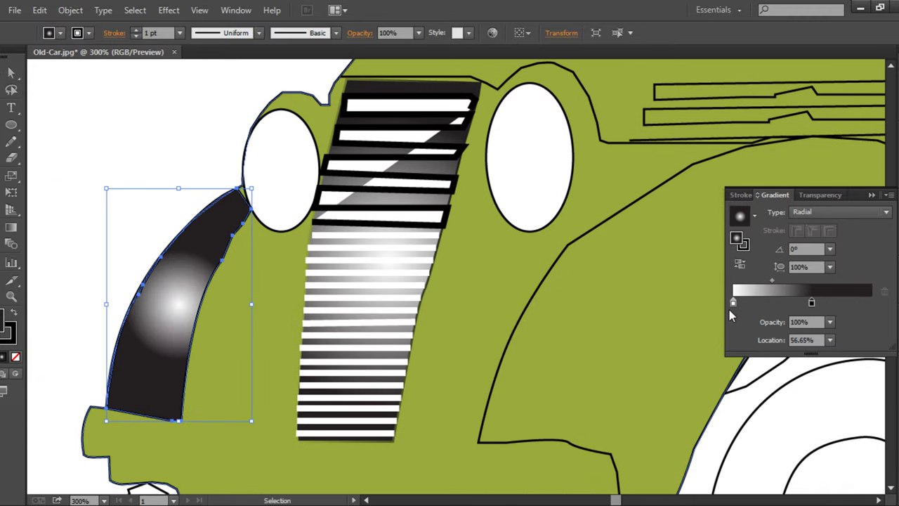
{"action": "double_click", "coordinate": [733, 303]}
{"action": "left_click", "coordinate": [758, 399]}
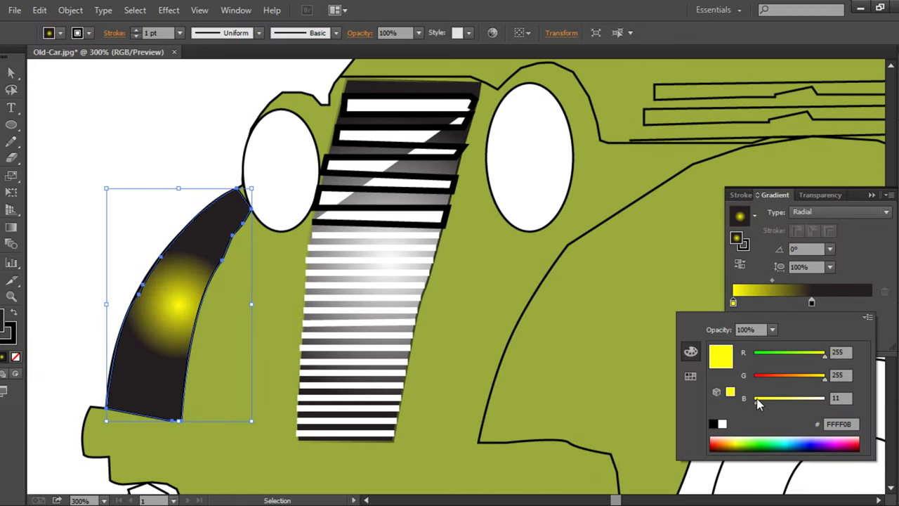
{"action": "left_click", "coordinate": [812, 307]}
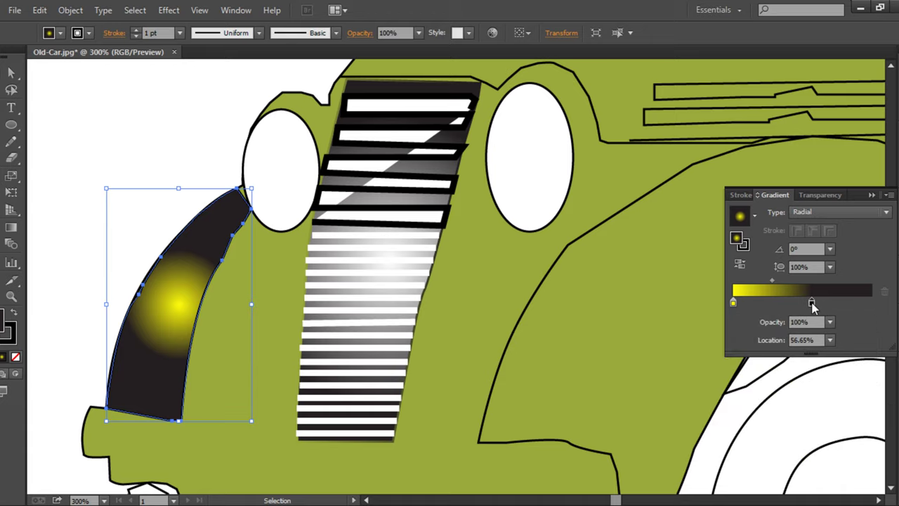
- Set the right gradient stop to RGB green 134 and change the gradient type to Linear
{"action": "double_click", "coordinate": [812, 304]}
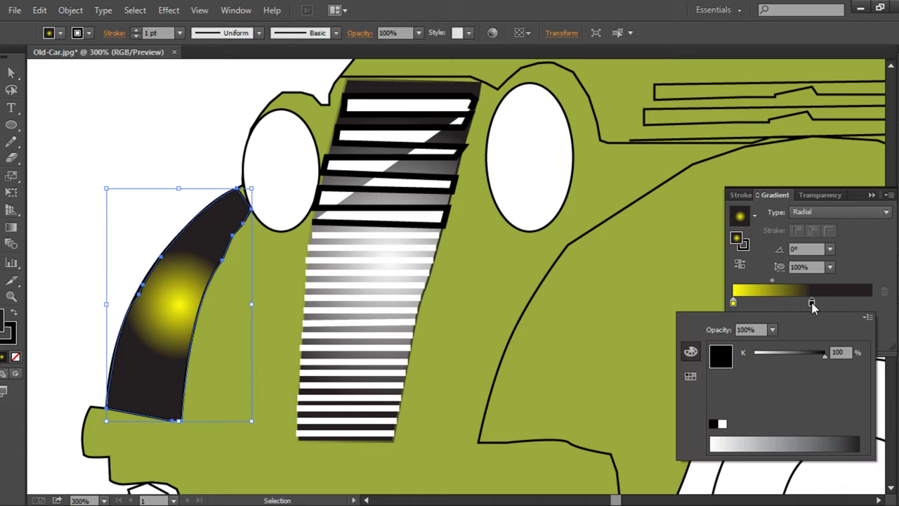
{"action": "left_click", "coordinate": [868, 317]}
{"action": "left_click", "coordinate": [769, 335]}
{"action": "left_click_drag", "start_coordinate": [756, 380], "coordinate": [791, 383]}
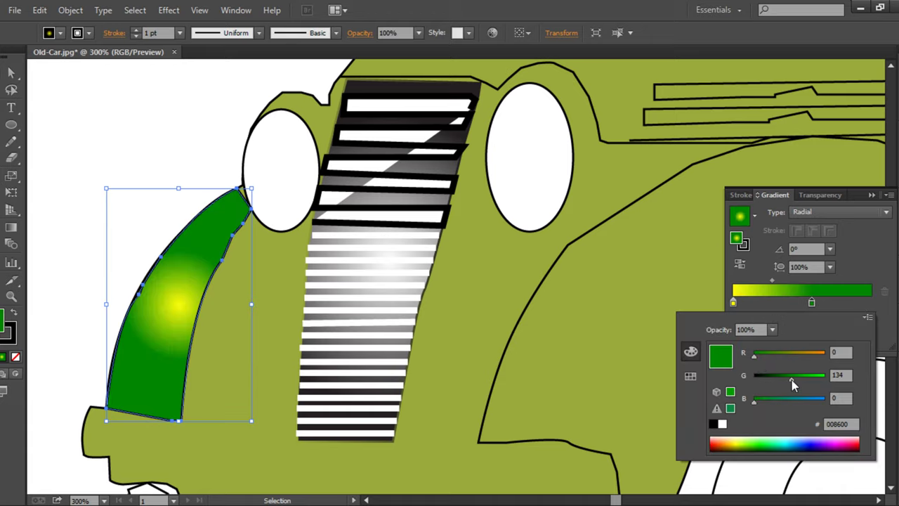
{"action": "left_click", "coordinate": [870, 233]}
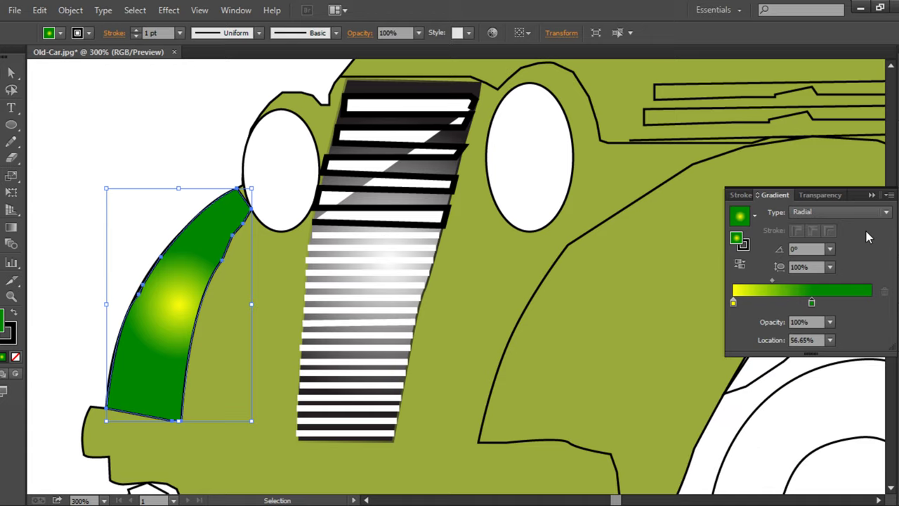
{"action": "left_click", "coordinate": [864, 212]}
{"action": "left_click", "coordinate": [813, 227]}
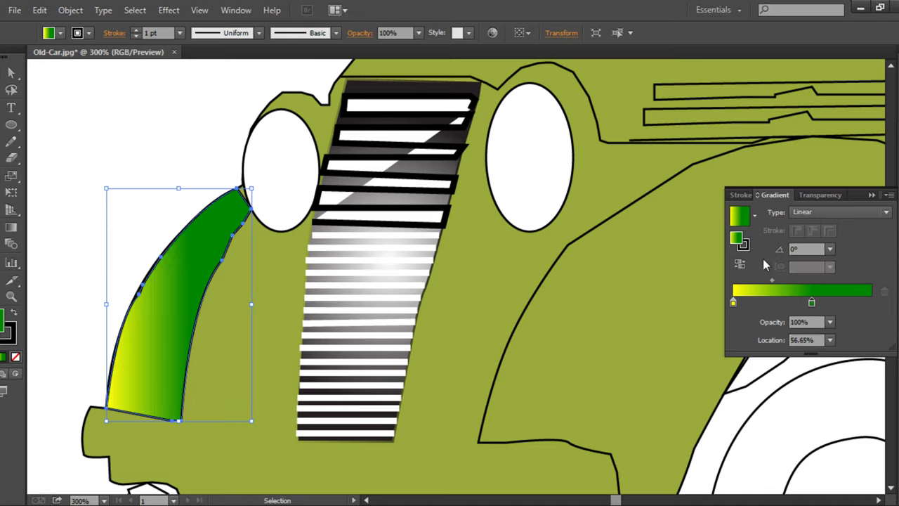
- Drag the gradient diagonally across the fender, yellow lower left to green upper right
{"action": "left_click", "coordinate": [59, 225]}
{"action": "left_click", "coordinate": [12, 227]}
{"action": "left_click", "coordinate": [163, 319]}
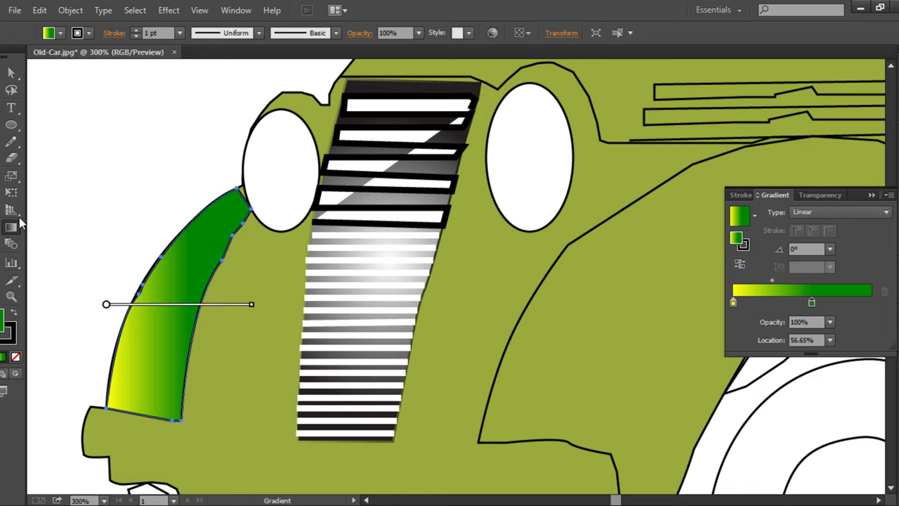
{"action": "mouse_move", "coordinate": [142, 304]}
{"action": "left_mouse_down"}
{"action": "mouse_move", "coordinate": [184, 305]}
{"action": "mouse_move", "coordinate": [180, 281]}
{"action": "mouse_move", "coordinate": [189, 295]}
{"action": "left_mouse_up"}
{"action": "left_click_drag", "start_coordinate": [96, 304], "coordinate": [170, 303]}
{"action": "left_click_drag", "start_coordinate": [102, 241], "coordinate": [195, 304]}
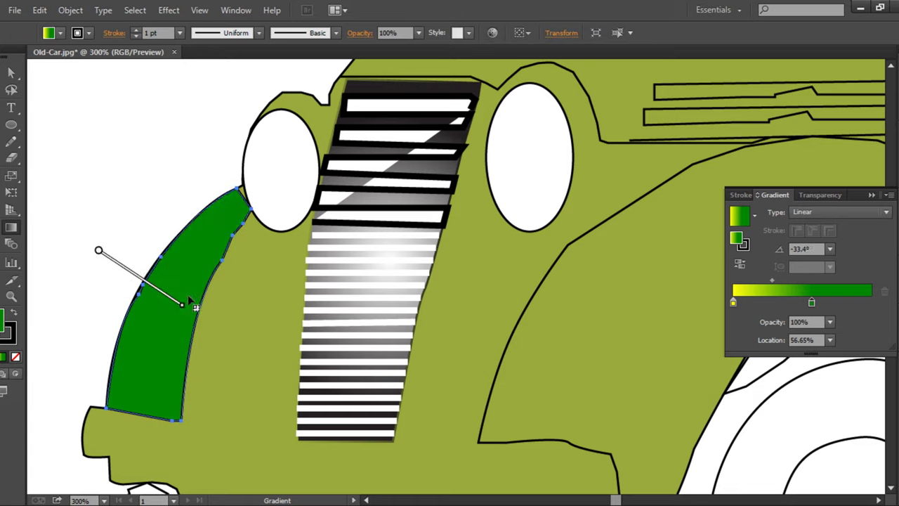
{"action": "mouse_move", "coordinate": [94, 245]}
{"action": "left_mouse_down"}
{"action": "mouse_move", "coordinate": [181, 304]}
{"action": "mouse_move", "coordinate": [144, 274]}
{"action": "left_mouse_up"}
{"action": "left_click_drag", "start_coordinate": [173, 305], "coordinate": [169, 299]}
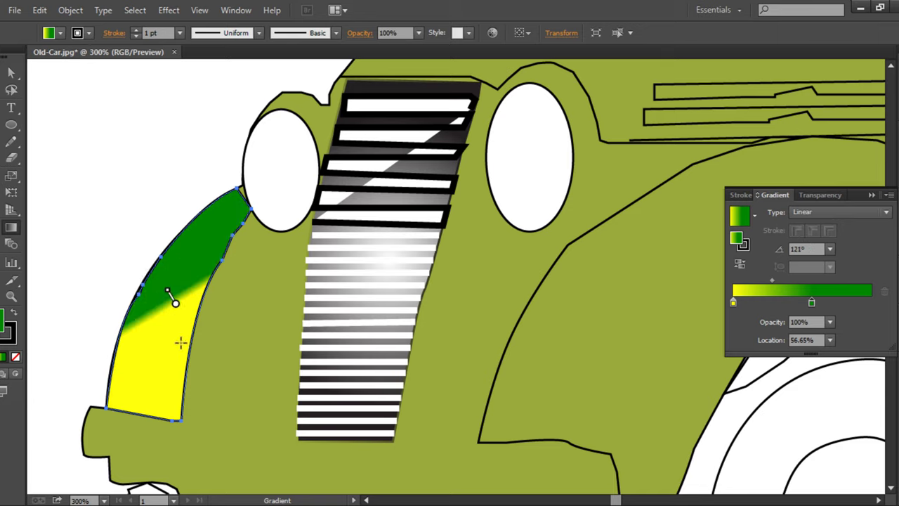
{"action": "left_click_drag", "start_coordinate": [143, 360], "coordinate": [308, 211]}
{"action": "key", "text": "v"}
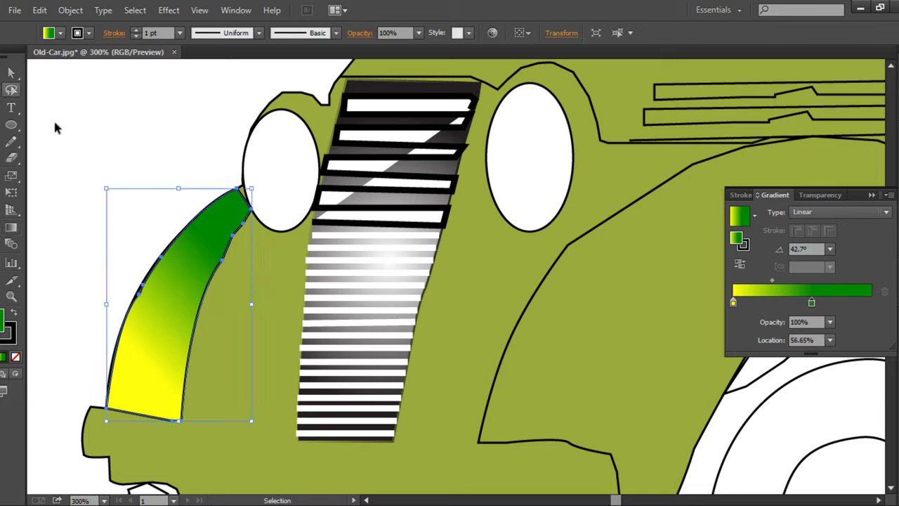
{"action": "left_click", "coordinate": [57, 125]}
{"action": "key", "text": "ctrl+minus"}
{"action": "key", "text": "ctrl+minus"}
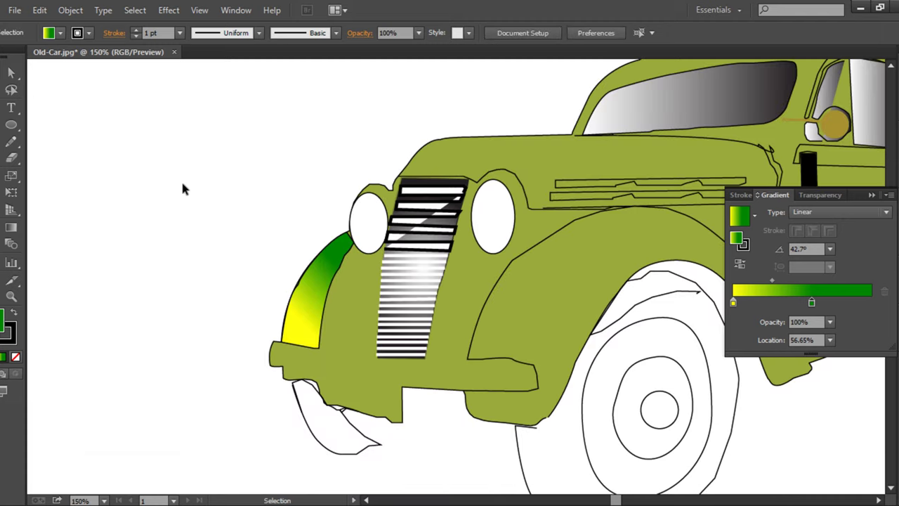
- Select the wheel-arch fender, apply the yellow-green gradient, and sample the olive body colour
{"action": "left_click_drag", "start_coordinate": [331, 323], "coordinate": [211, 331]}
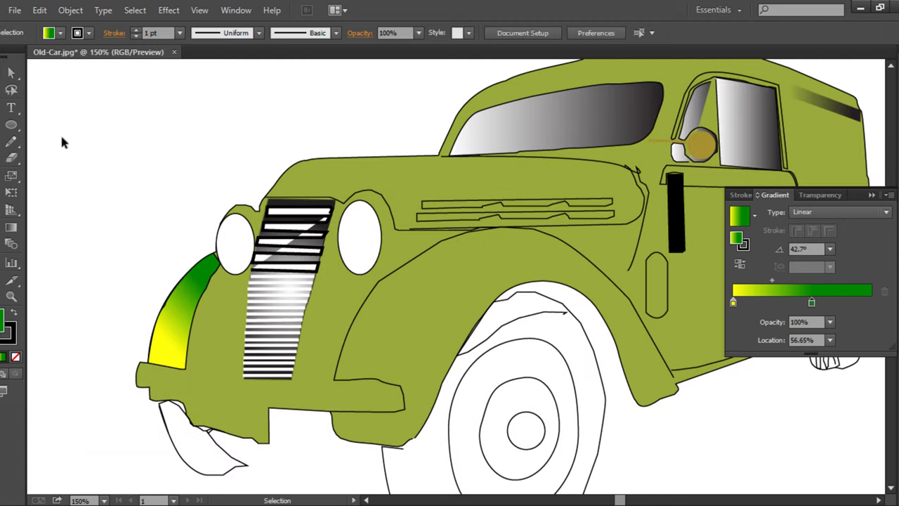
{"action": "left_click", "coordinate": [375, 299]}
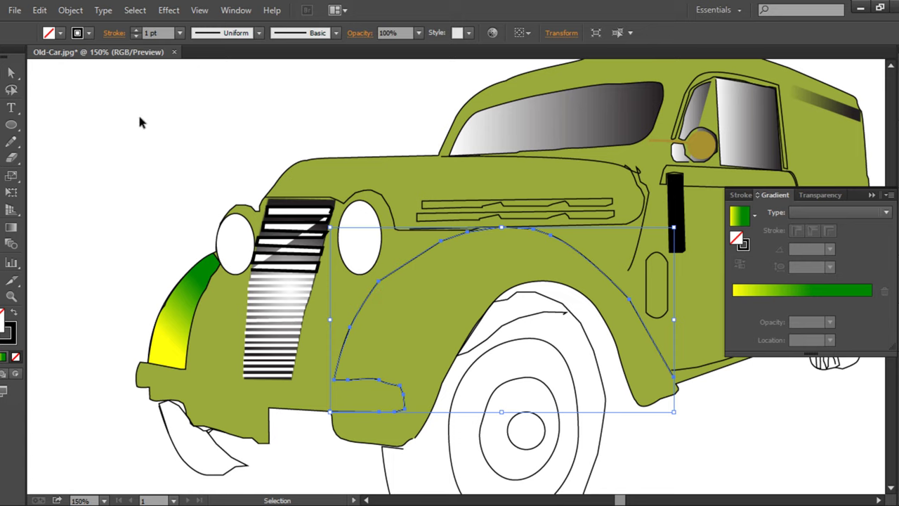
{"action": "left_click", "coordinate": [188, 336]}
{"action": "left_click", "coordinate": [118, 263]}
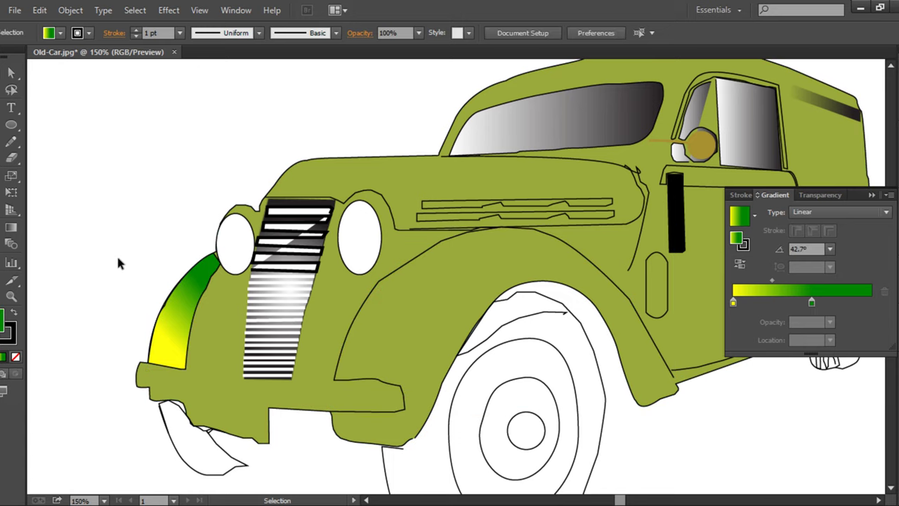
{"action": "left_click", "coordinate": [360, 316]}
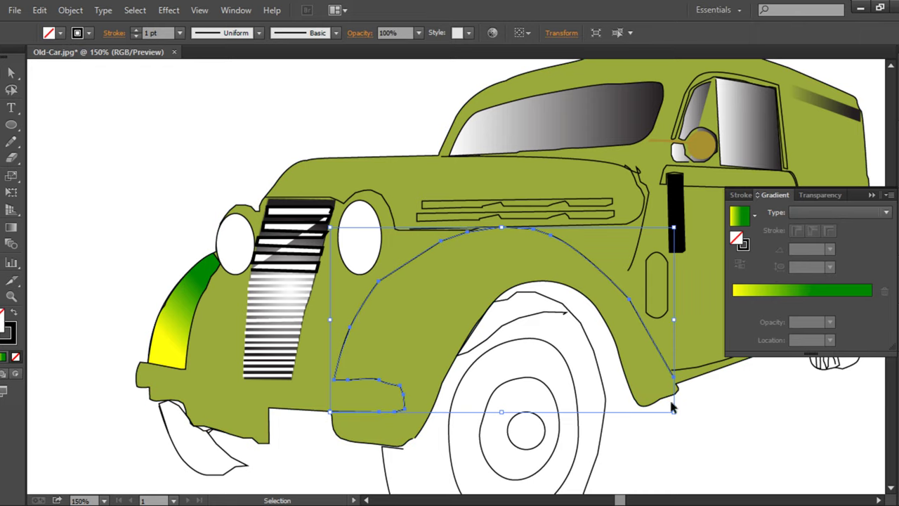
{"action": "left_click", "coordinate": [738, 292]}
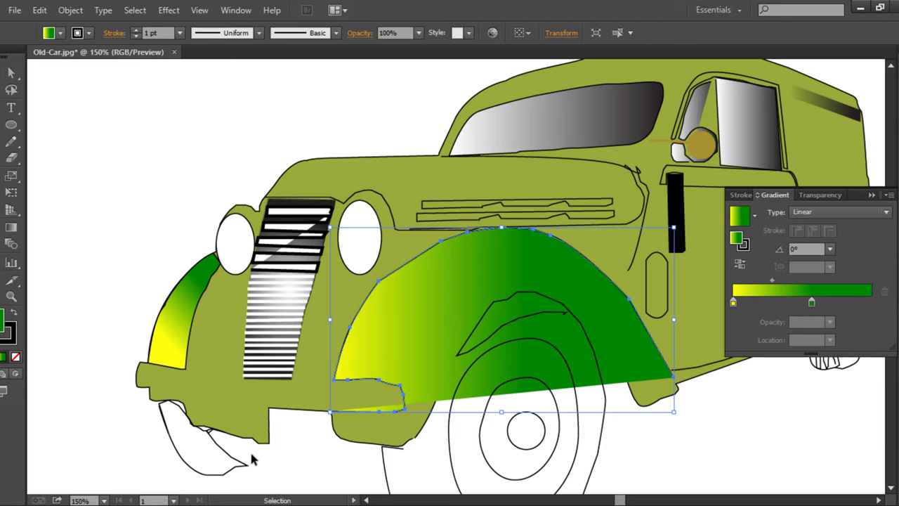
{"action": "key", "text": "i"}
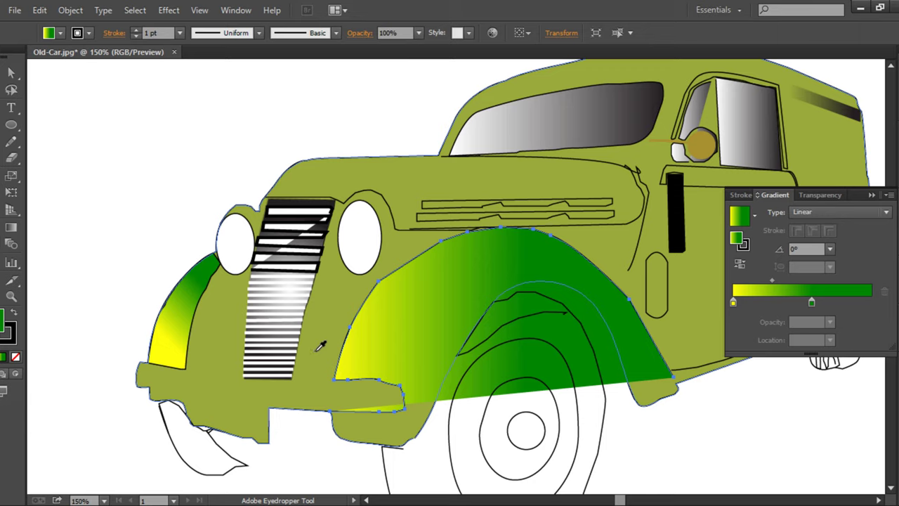
{"action": "left_click", "coordinate": [318, 350]}
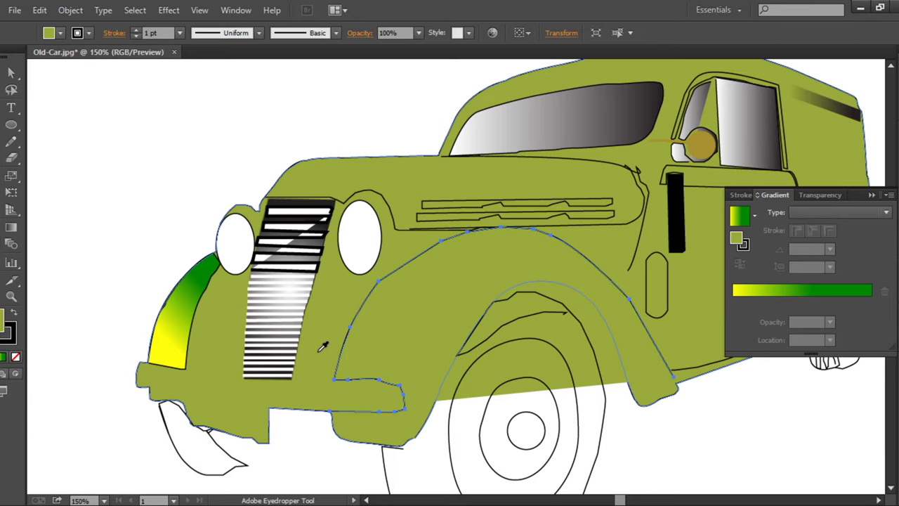
{"action": "left_click", "coordinate": [792, 292]}
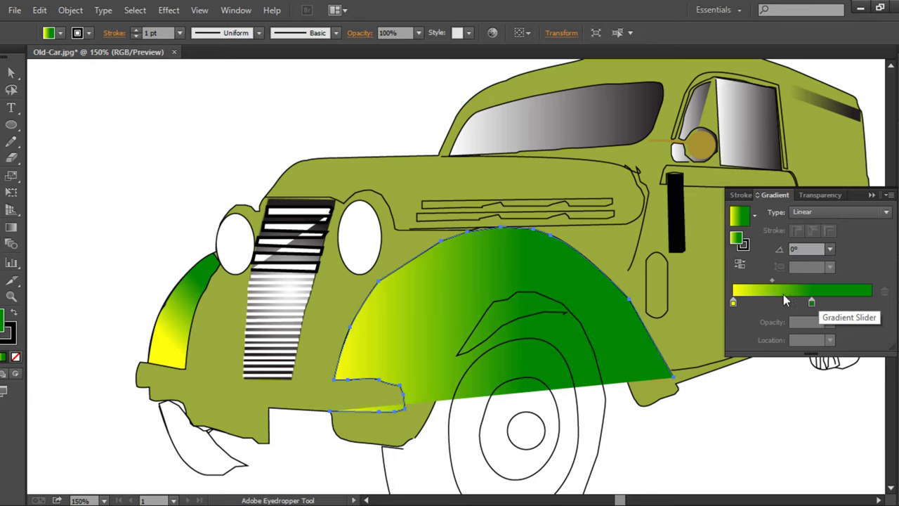
- Move the green stop to the gradient's right end and make it the olive body colour
{"action": "double_click", "coordinate": [734, 302]}
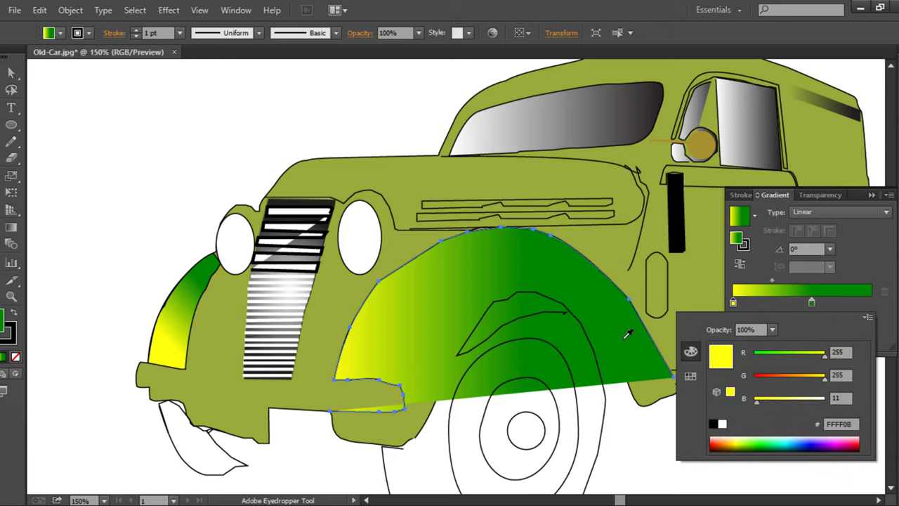
{"action": "left_click", "coordinate": [335, 292]}
{"action": "left_click", "coordinate": [812, 303]}
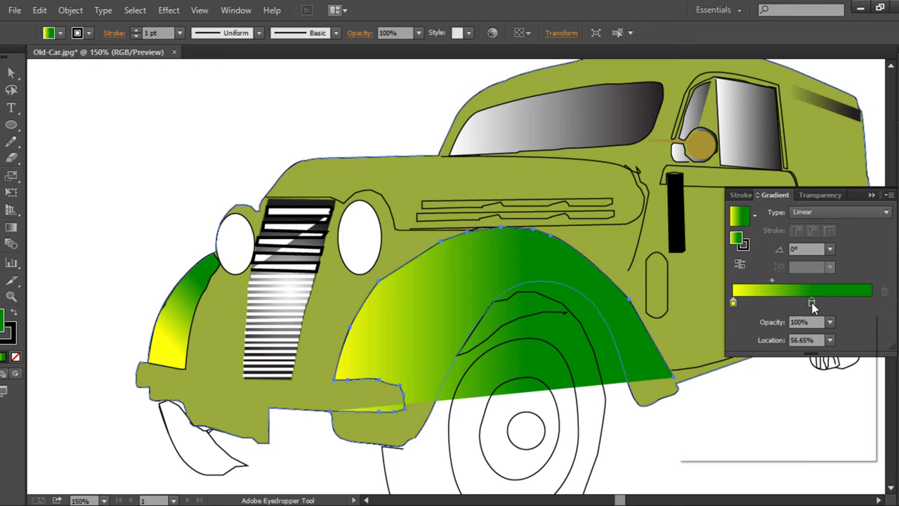
{"action": "double_click", "coordinate": [812, 303]}
{"action": "left_click", "coordinate": [688, 261]}
{"action": "left_click_drag", "start_coordinate": [812, 303], "coordinate": [872, 307]}
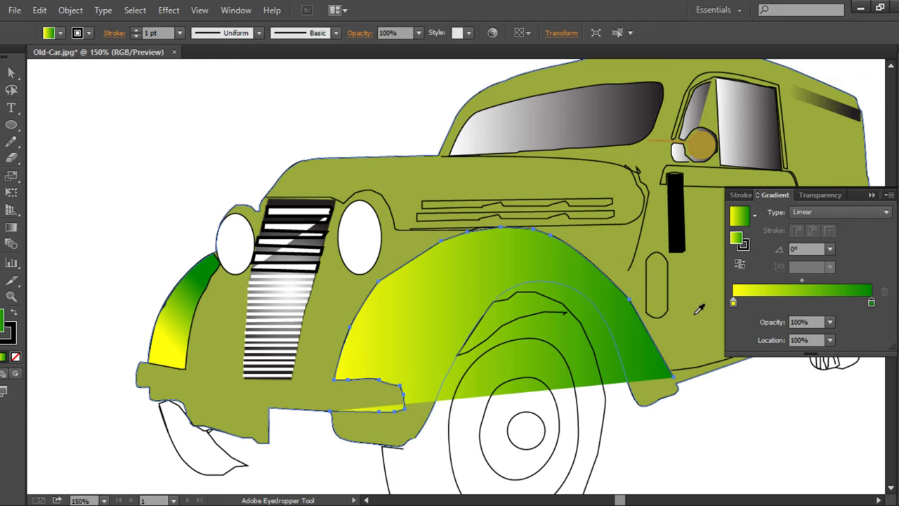
{"action": "left_click", "coordinate": [699, 305], "text": "shift"}
- Set the left gradient stop to olive, then raise its red to 201 for golden C9AA3A
{"action": "left_click", "coordinate": [734, 302]}
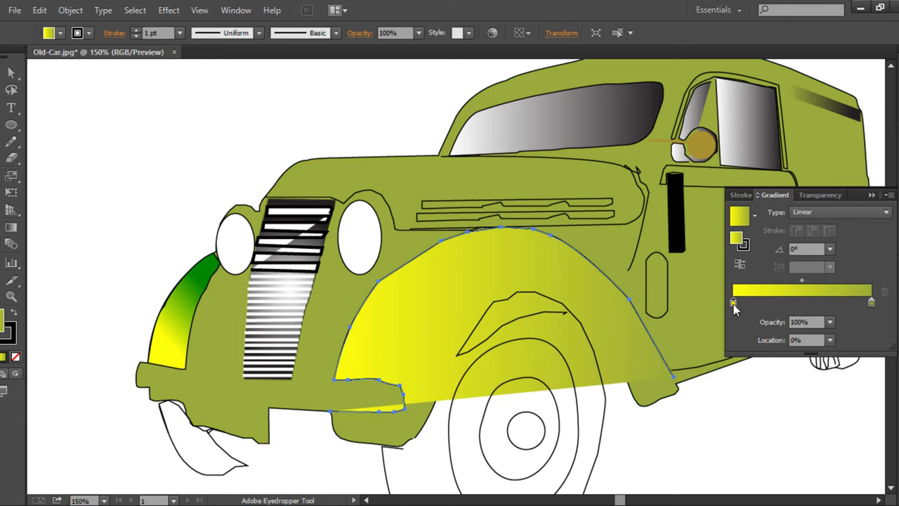
{"action": "left_click", "coordinate": [699, 290], "text": "shift"}
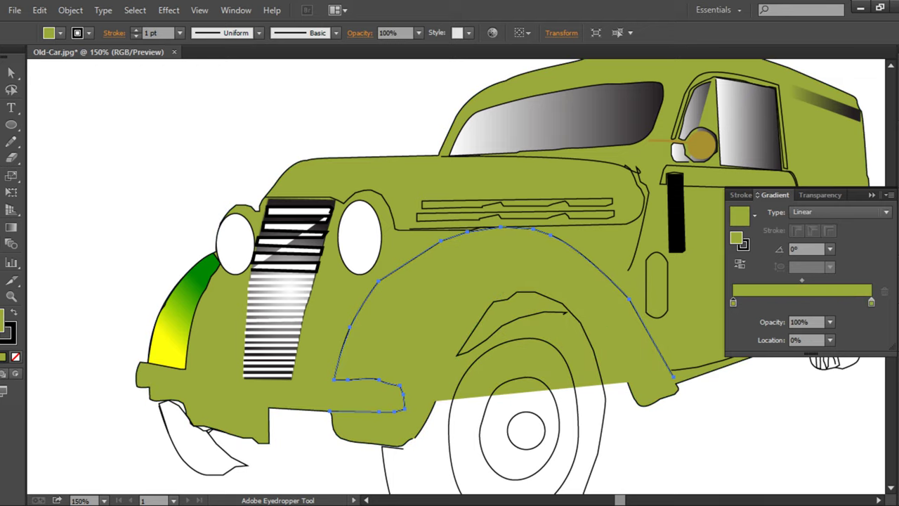
{"action": "double_click", "coordinate": [733, 303]}
{"action": "left_click_drag", "start_coordinate": [797, 359], "coordinate": [810, 357]}
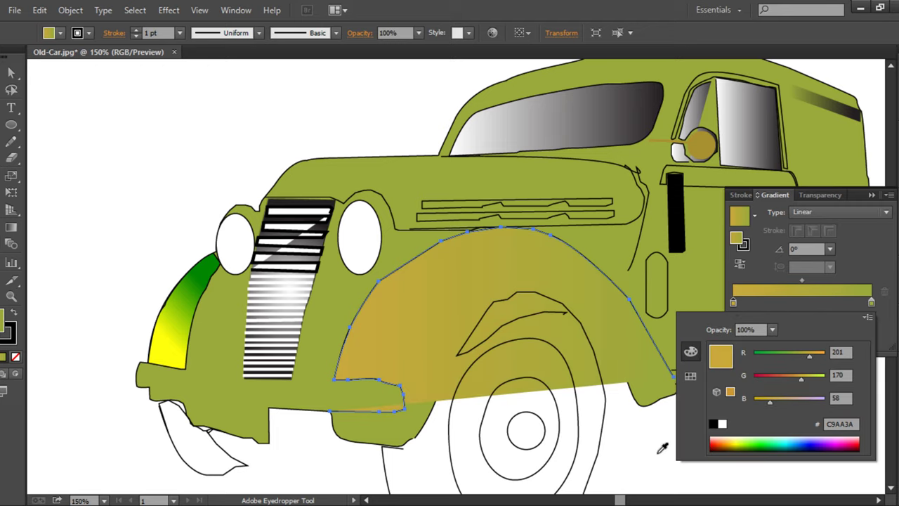
{"action": "key", "text": "Escape"}
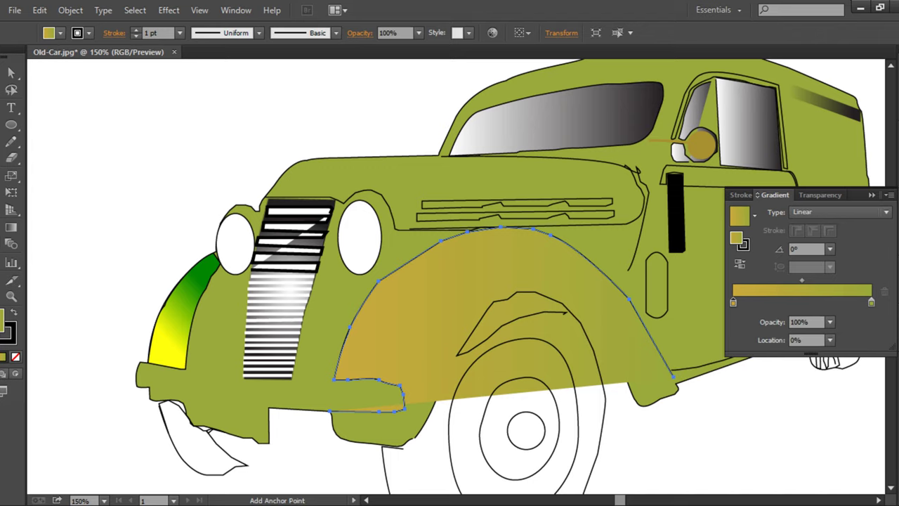
- Zoom in on the wheel-arch fender and try adding anchors, dismissing the warnings
{"action": "key", "text": "ctrl+plus"}
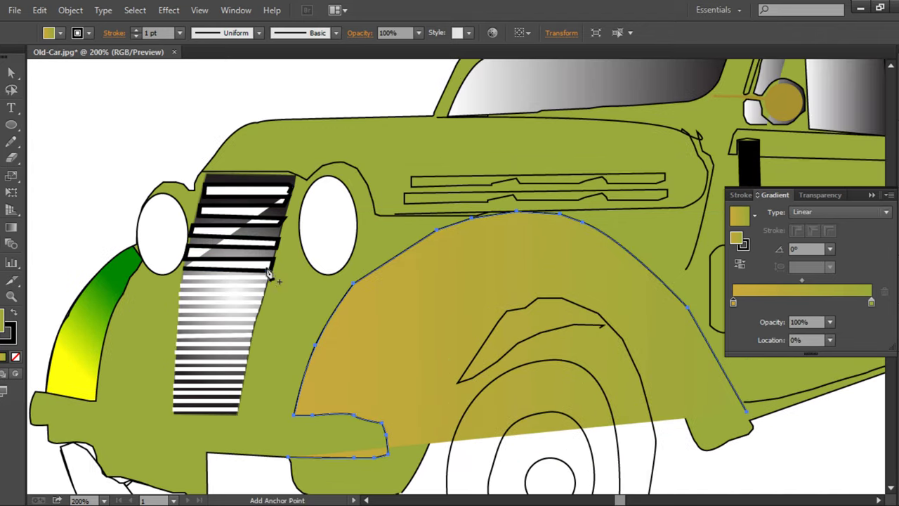
{"action": "left_click_drag", "start_coordinate": [440, 434], "coordinate": [345, 428]}
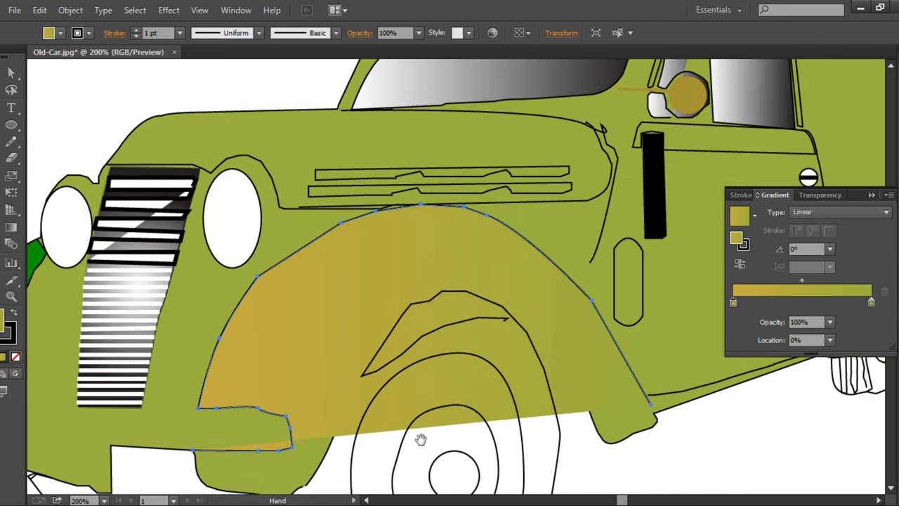
{"action": "left_click", "coordinate": [654, 411]}
{"action": "left_click", "coordinate": [568, 284]}
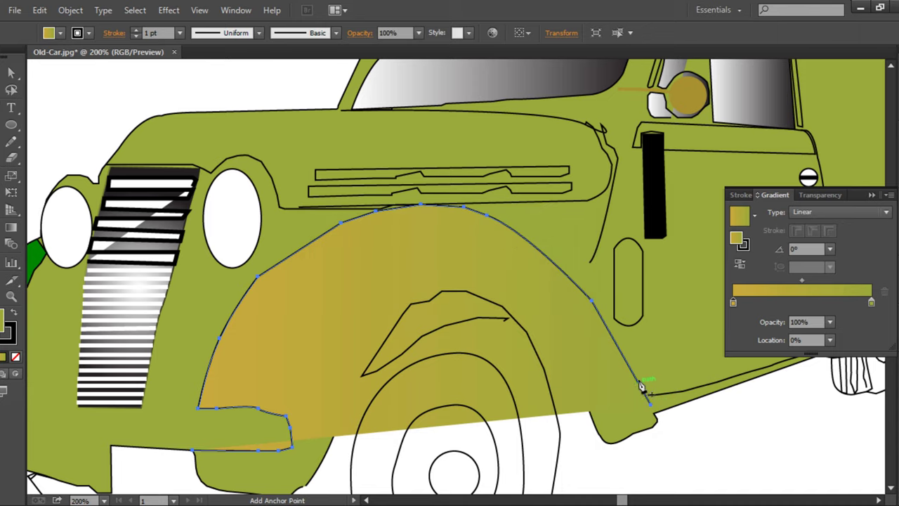
{"action": "left_click", "coordinate": [198, 456]}
{"action": "left_click", "coordinate": [565, 288]}
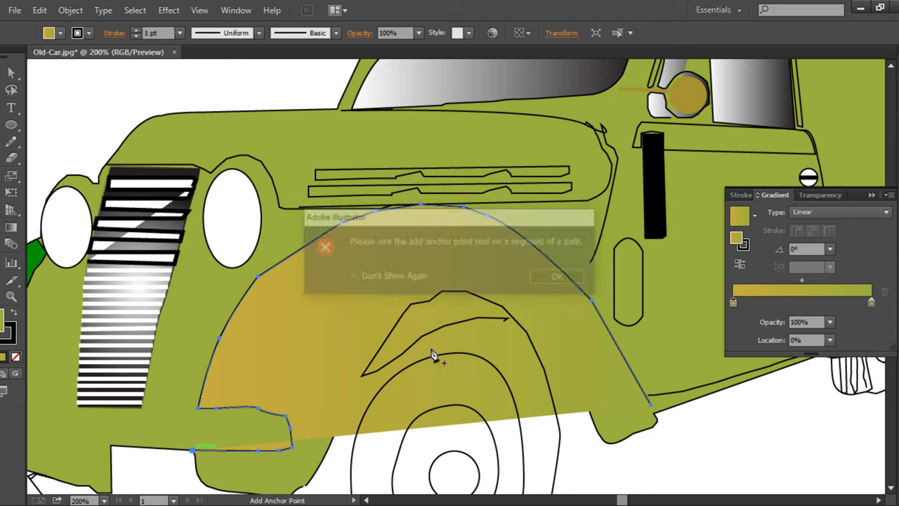
{"action": "left_click", "coordinate": [201, 468]}
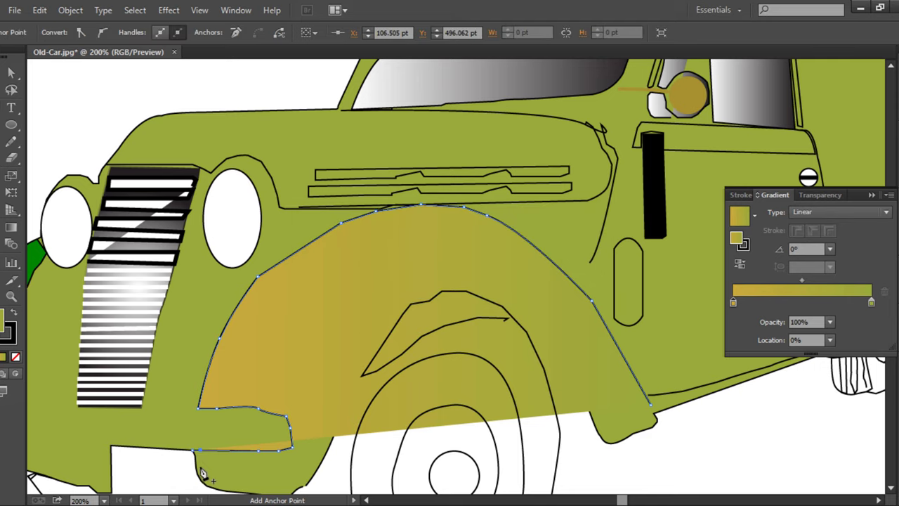
{"action": "left_click", "coordinate": [561, 277]}
- Start a Pen outline along the fender's bottom edge to its lower front corner, with no fill
{"action": "left_click_drag", "start_coordinate": [11, 140], "coordinate": [42, 106]}
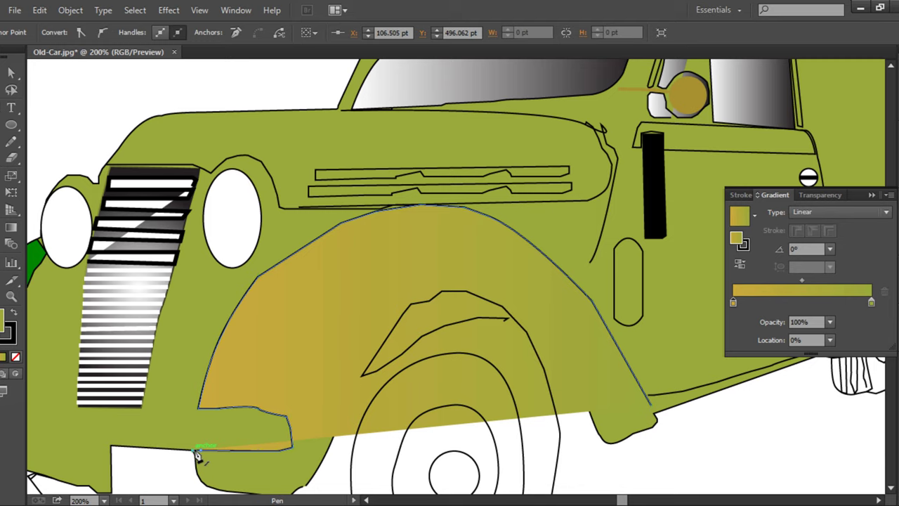
{"action": "left_click_drag", "start_coordinate": [199, 460], "coordinate": [219, 439]}
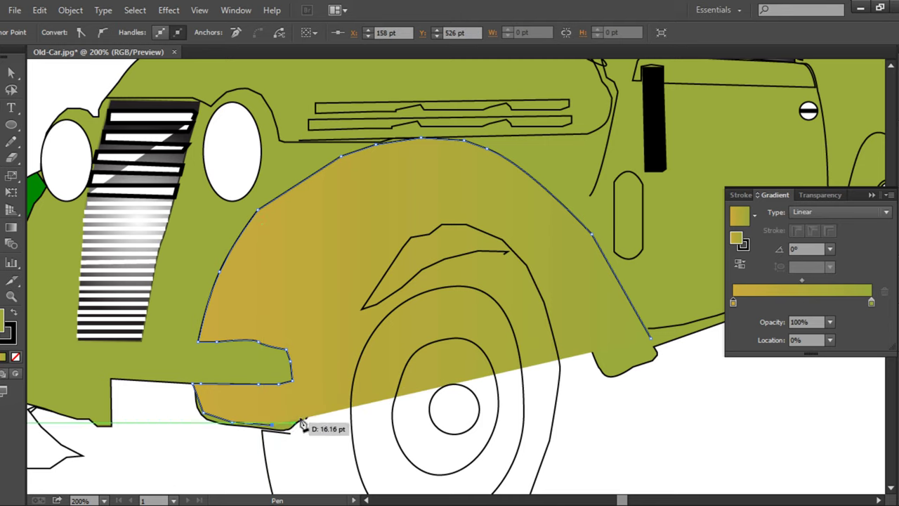
{"action": "left_click_drag", "start_coordinate": [218, 439], "coordinate": [306, 418]}
{"action": "left_click", "coordinate": [312, 388]}
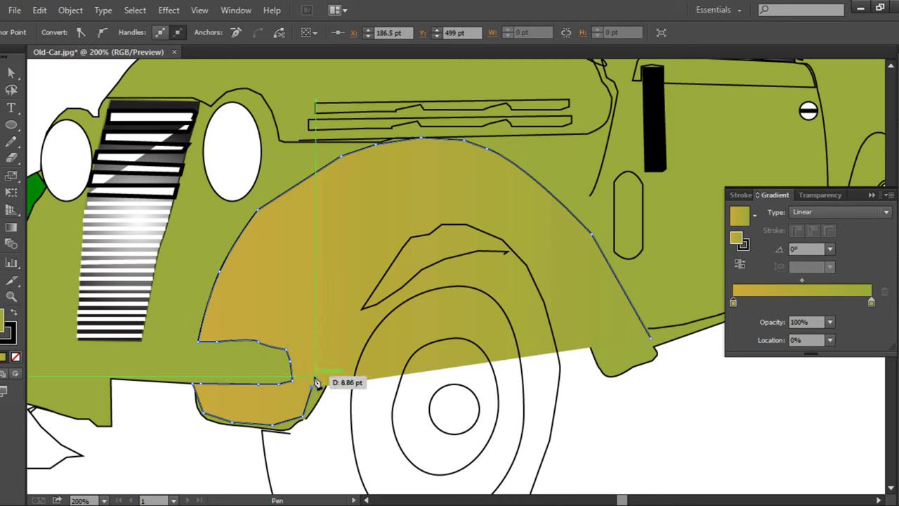
{"action": "left_click", "coordinate": [15, 357]}
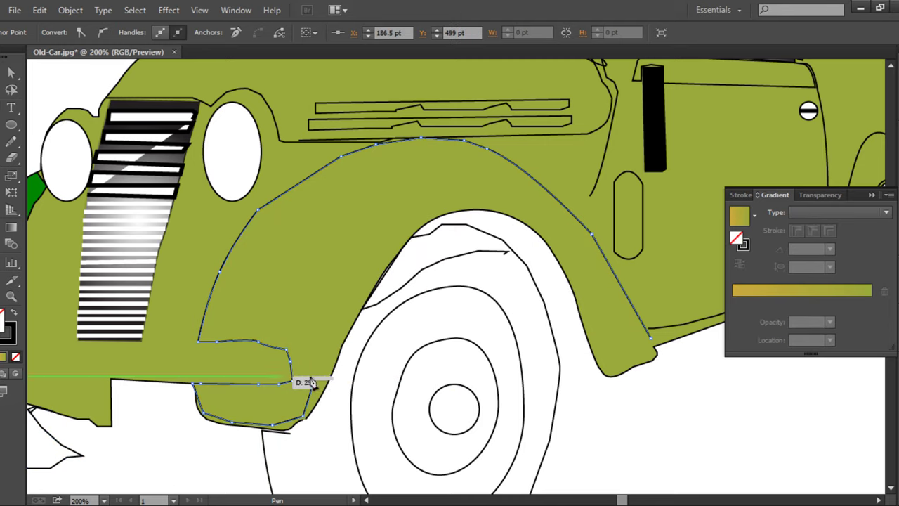
- Trace the outline up the inner edge and curve it over the top of the wheel arch
{"action": "left_click", "coordinate": [350, 314]}
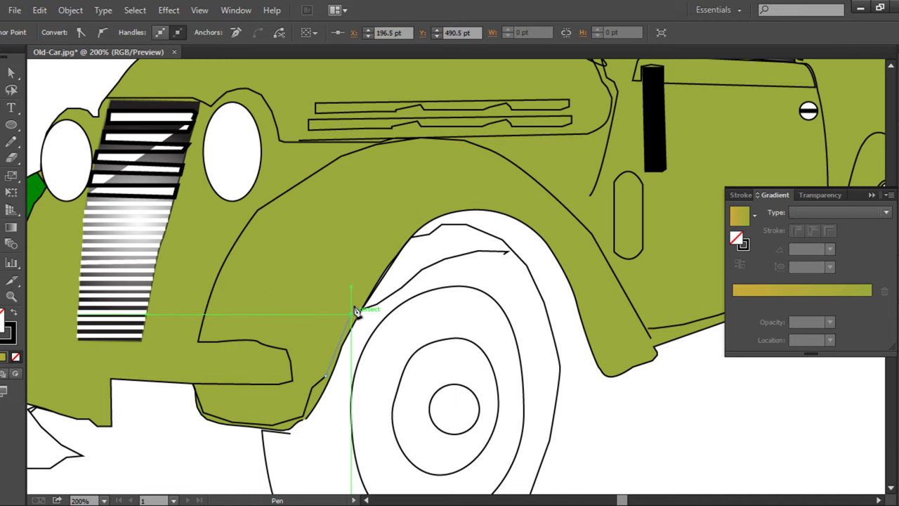
{"action": "left_click", "coordinate": [380, 265]}
{"action": "left_click", "coordinate": [436, 211]}
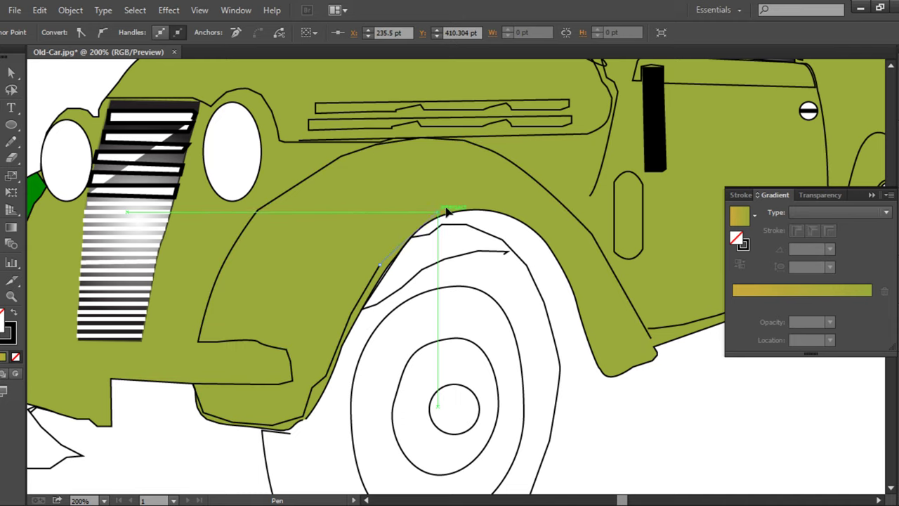
{"action": "left_click_drag", "start_coordinate": [451, 213], "coordinate": [352, 232]}
{"action": "left_click_drag", "start_coordinate": [408, 224], "coordinate": [453, 262]}
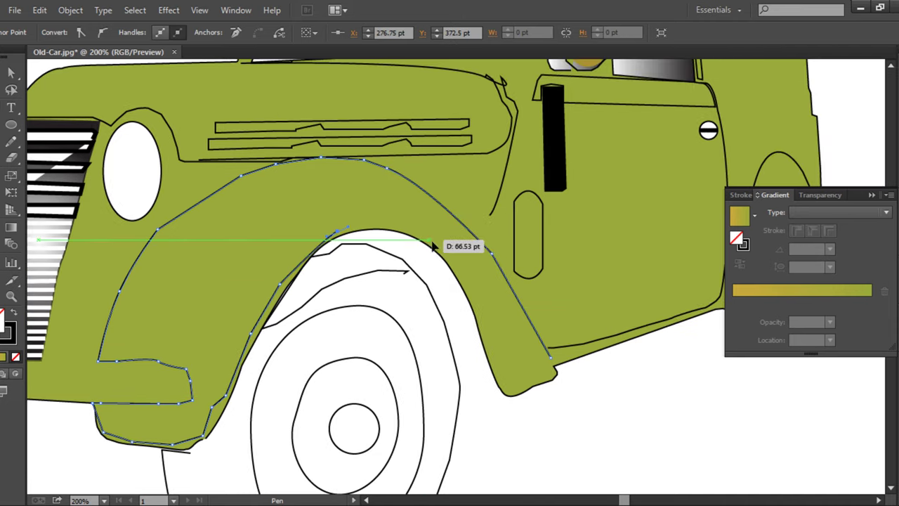
{"action": "left_click", "coordinate": [429, 240]}
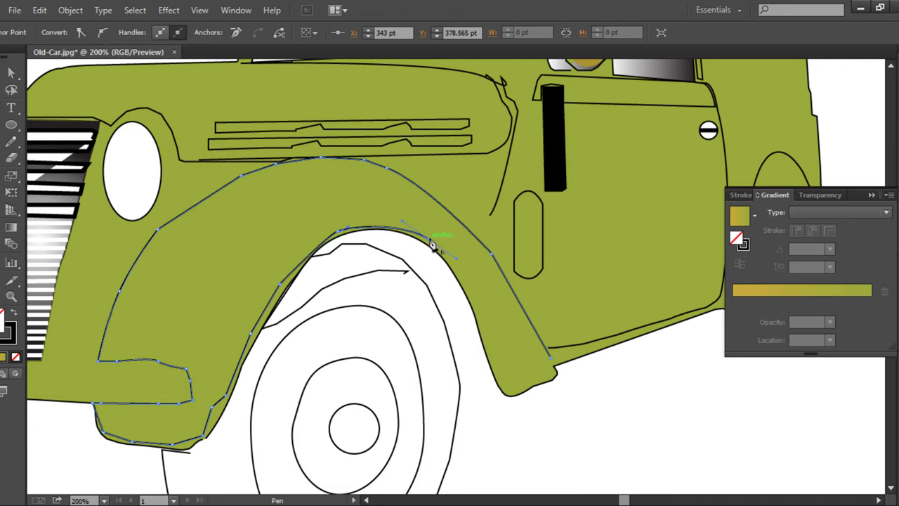
- Run the outline down the rear edge, close the shape, and fill it with the gradient
{"action": "mouse_move", "coordinate": [499, 367]}
{"action": "left_mouse_down"}
{"action": "mouse_move", "coordinate": [502, 378]}
{"action": "mouse_move", "coordinate": [555, 374]}
{"action": "left_mouse_up"}
{"action": "left_click", "coordinate": [503, 393]}
{"action": "left_click", "coordinate": [555, 363]}
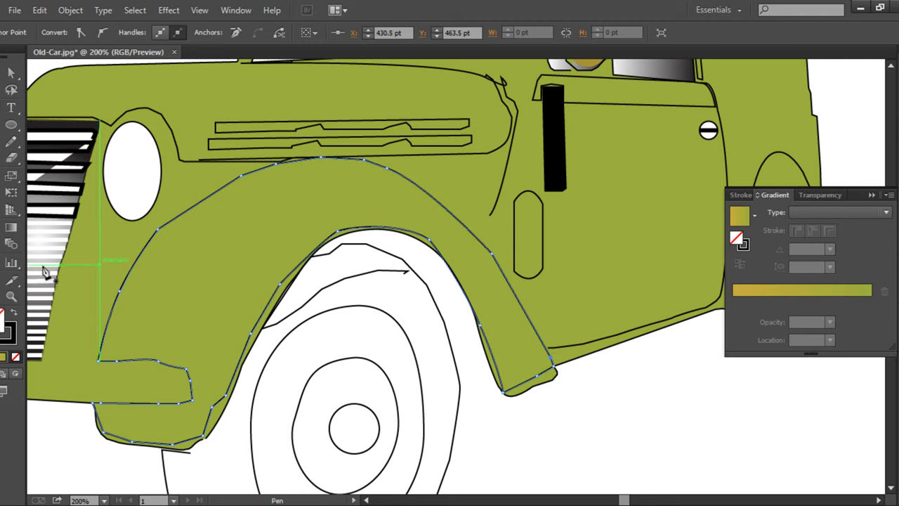
{"action": "left_click", "coordinate": [3, 370]}
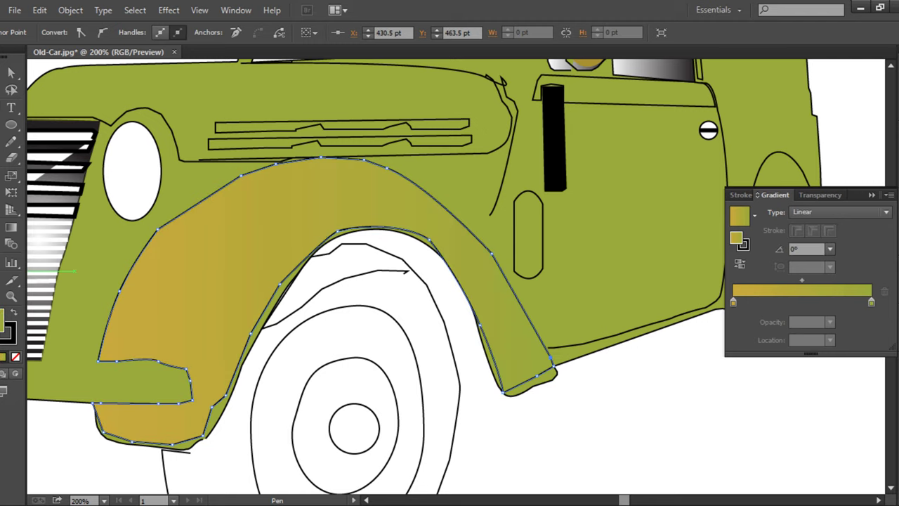
- Try a Radial gradient type on the fender shape
{"action": "key", "text": "v"}
{"action": "left_click", "coordinate": [718, 474]}
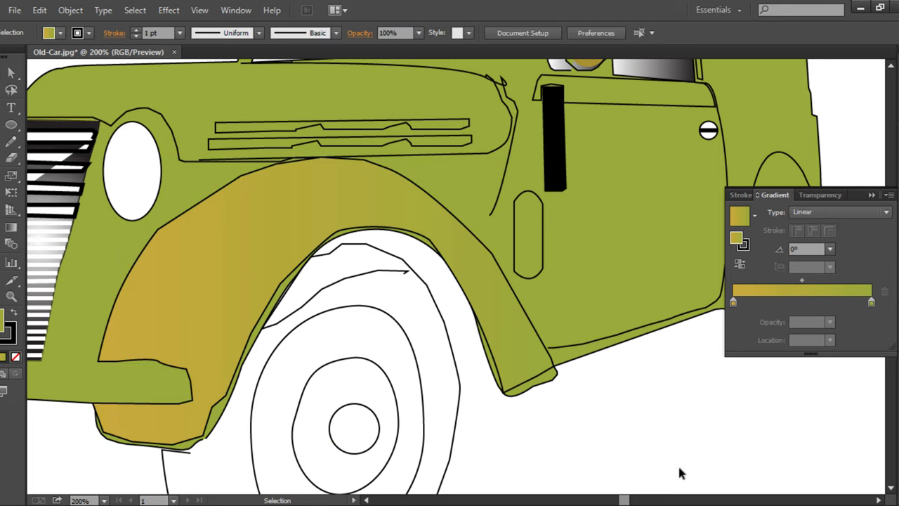
{"action": "left_click", "coordinate": [864, 212]}
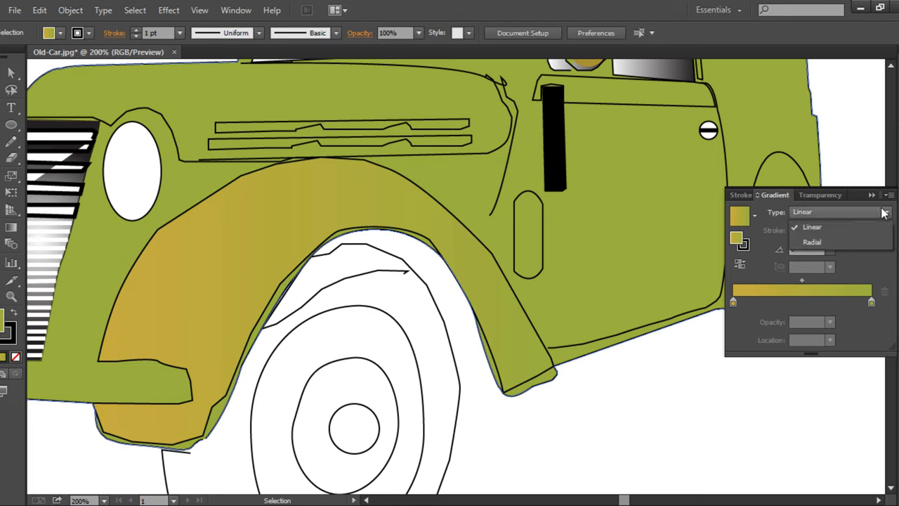
{"action": "left_click", "coordinate": [866, 236]}
{"action": "left_click", "coordinate": [855, 215]}
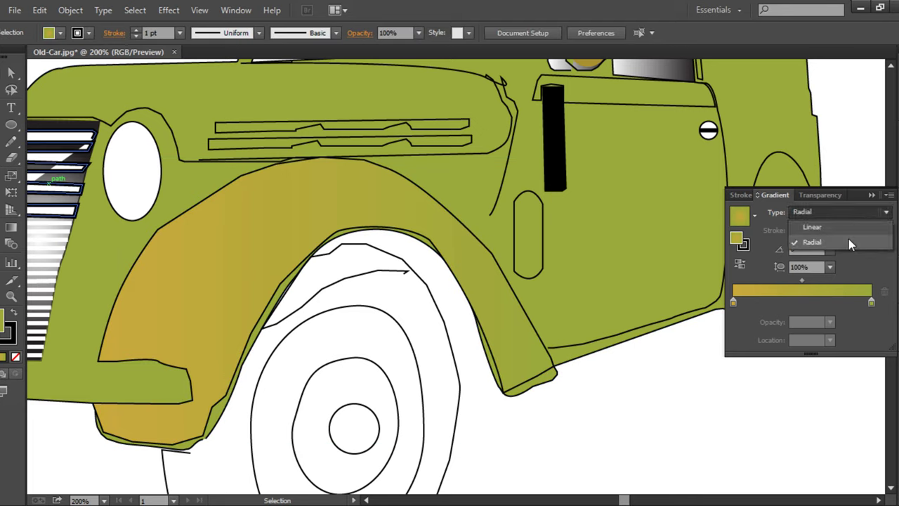
{"action": "left_click", "coordinate": [848, 239]}
{"action": "left_click", "coordinate": [298, 264]}
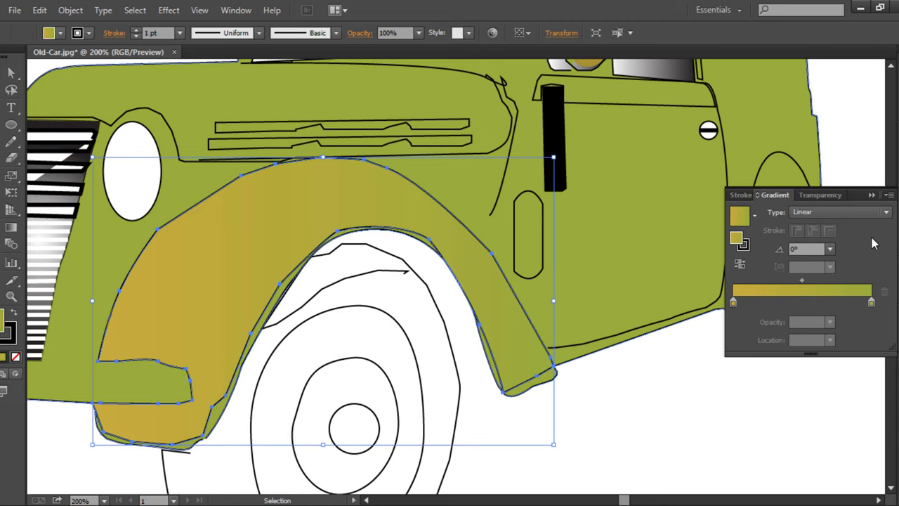
{"action": "left_click", "coordinate": [875, 212]}
{"action": "left_click", "coordinate": [845, 243]}
{"action": "left_click", "coordinate": [629, 421]}
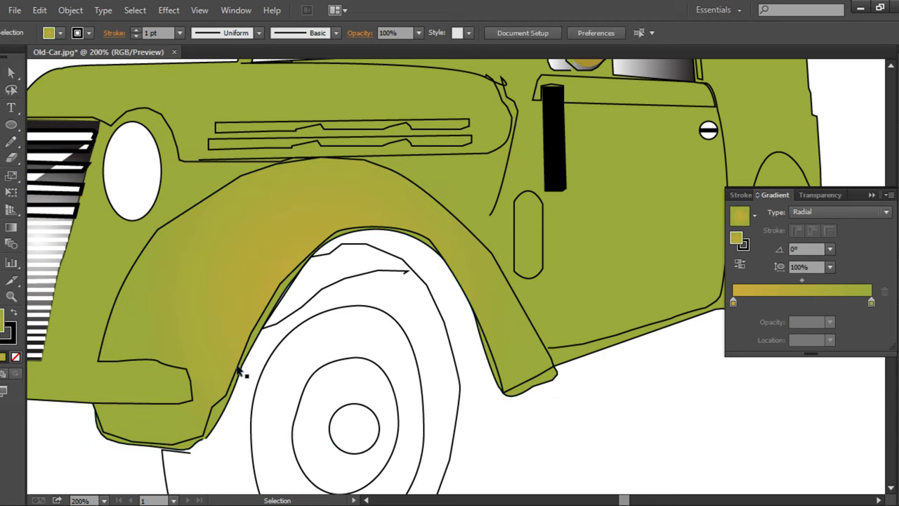
- Reposition and redraw the radial gradient across the fender with the Gradient tool
{"action": "left_click", "coordinate": [11, 227]}
{"action": "left_click", "coordinate": [132, 241]}
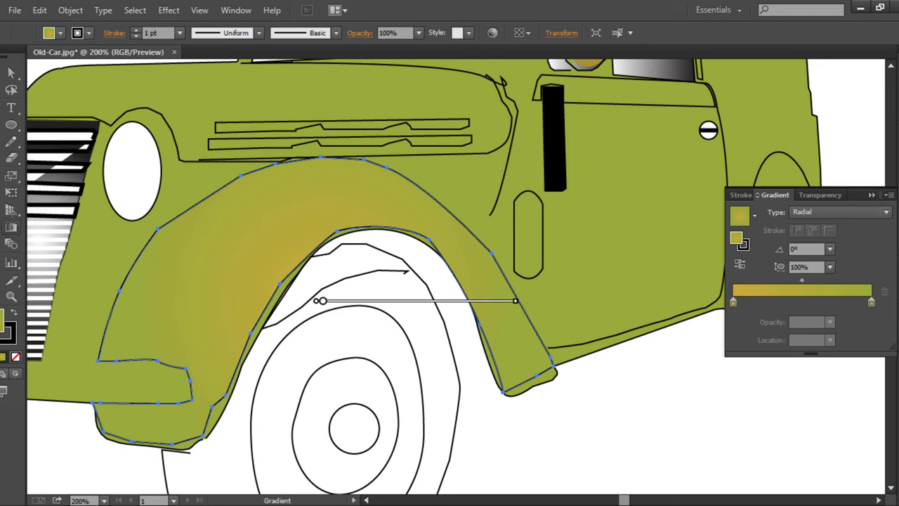
{"action": "left_click_drag", "start_coordinate": [221, 281], "coordinate": [281, 227]}
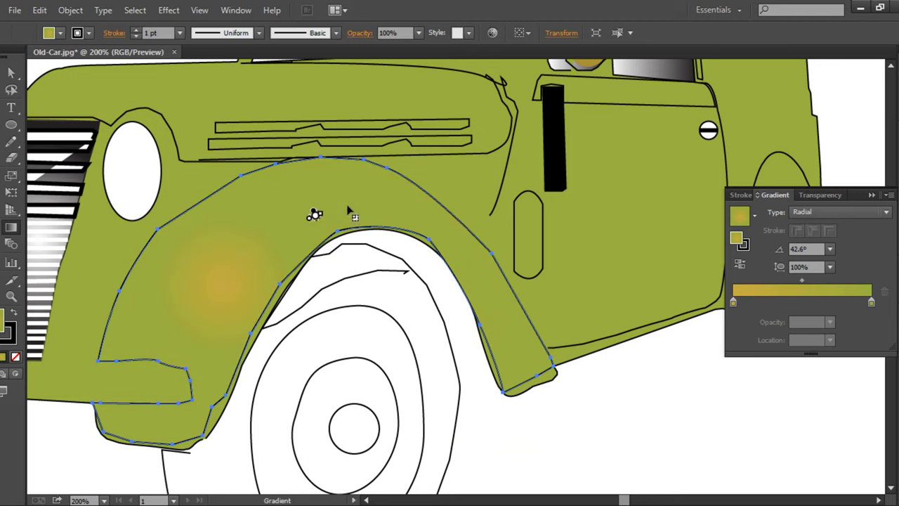
{"action": "left_click_drag", "start_coordinate": [347, 211], "coordinate": [553, 173]}
{"action": "left_click_drag", "start_coordinate": [230, 240], "coordinate": [338, 386]}
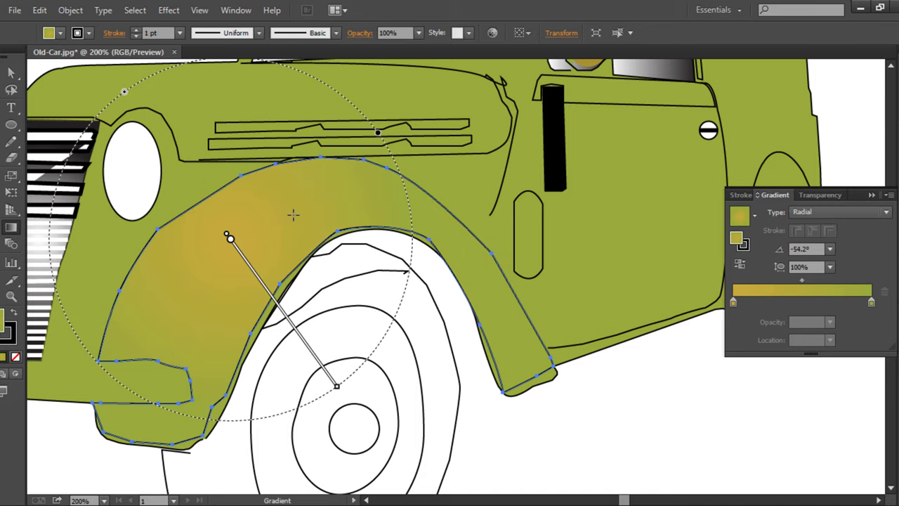
{"action": "left_click_drag", "start_coordinate": [294, 215], "coordinate": [501, 235]}
- Switch the fender back to a Linear gradient and try several gradient directions
{"action": "left_click", "coordinate": [843, 212]}
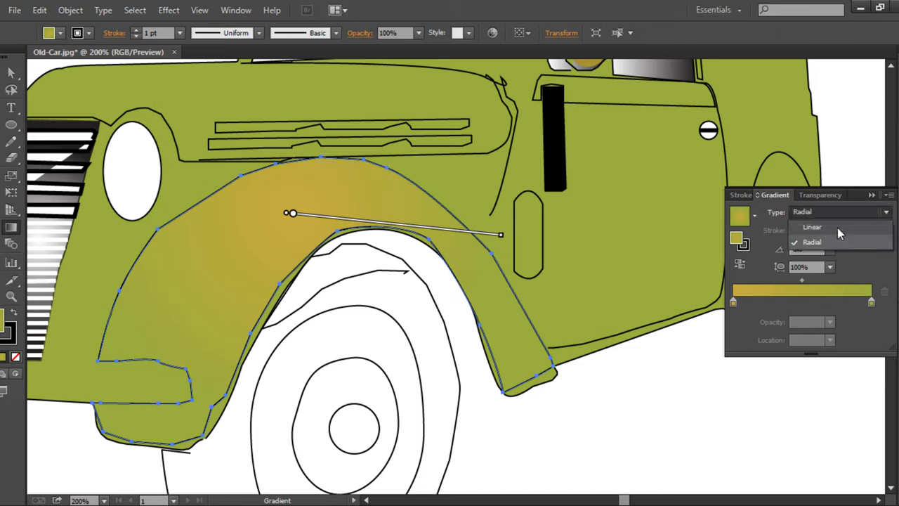
{"action": "left_click", "coordinate": [840, 230]}
{"action": "left_click_drag", "start_coordinate": [434, 301], "coordinate": [145, 301]}
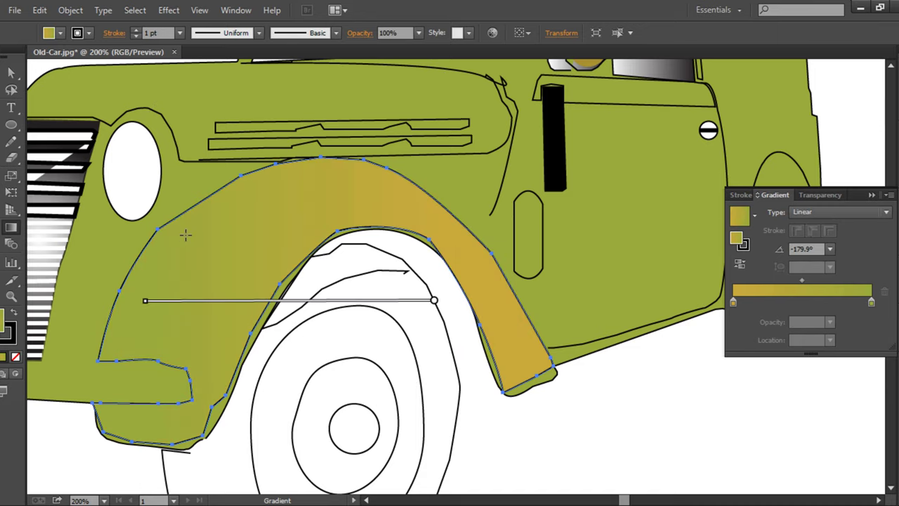
{"action": "left_click_drag", "start_coordinate": [277, 217], "coordinate": [251, 257]}
{"action": "left_click_drag", "start_coordinate": [359, 293], "coordinate": [251, 412]}
{"action": "left_click_drag", "start_coordinate": [197, 339], "coordinate": [148, 404]}
- Run the gradient from rear to front at about -168.5°, orange at the rear edge
{"action": "mouse_move", "coordinate": [189, 344]}
{"action": "left_mouse_down"}
{"action": "mouse_move", "coordinate": [227, 269]}
{"action": "mouse_move", "coordinate": [351, 199]}
{"action": "left_mouse_up"}
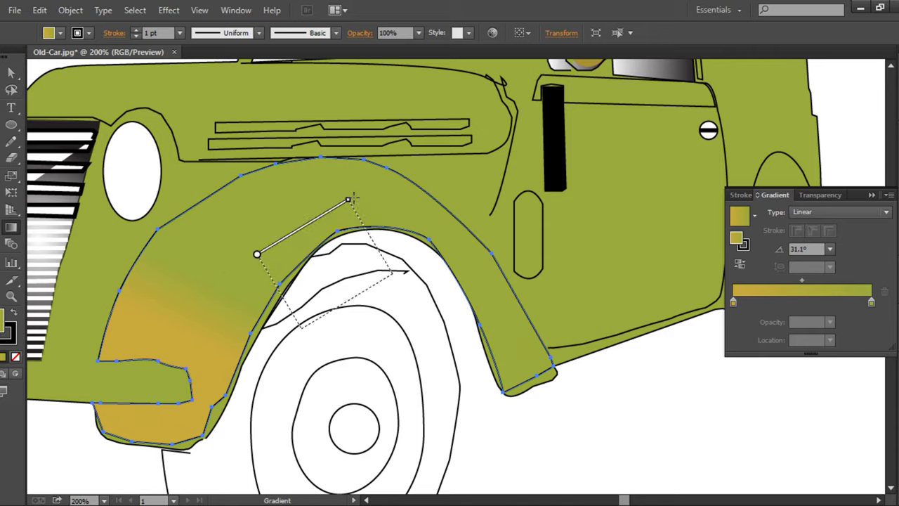
{"action": "left_click_drag", "start_coordinate": [482, 278], "coordinate": [70, 318]}
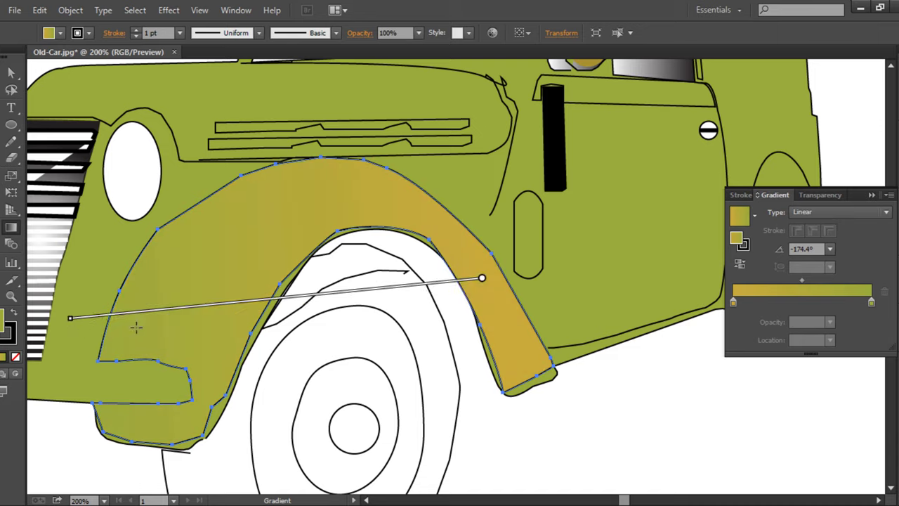
{"action": "left_click_drag", "start_coordinate": [486, 300], "coordinate": [245, 301]}
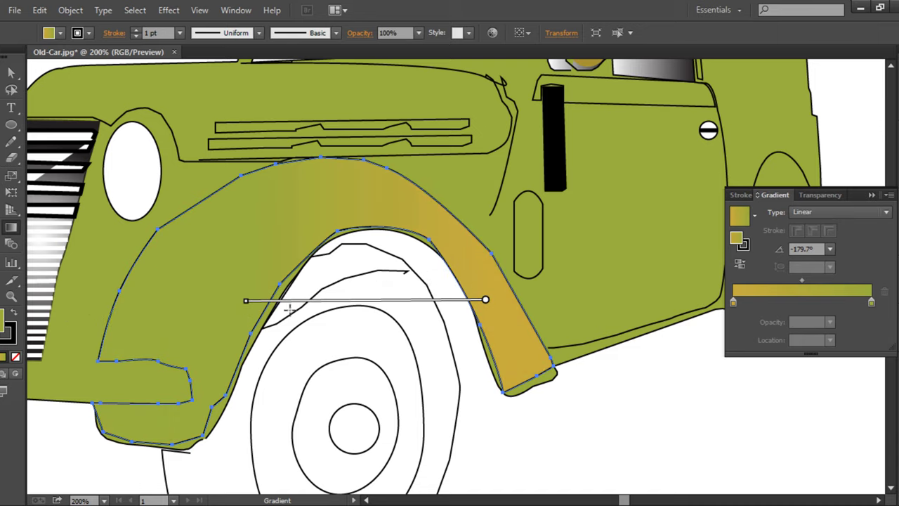
{"action": "left_click_drag", "start_coordinate": [457, 265], "coordinate": [194, 316]}
- Select the lower and upper hood vent strips
{"action": "key", "text": "v"}
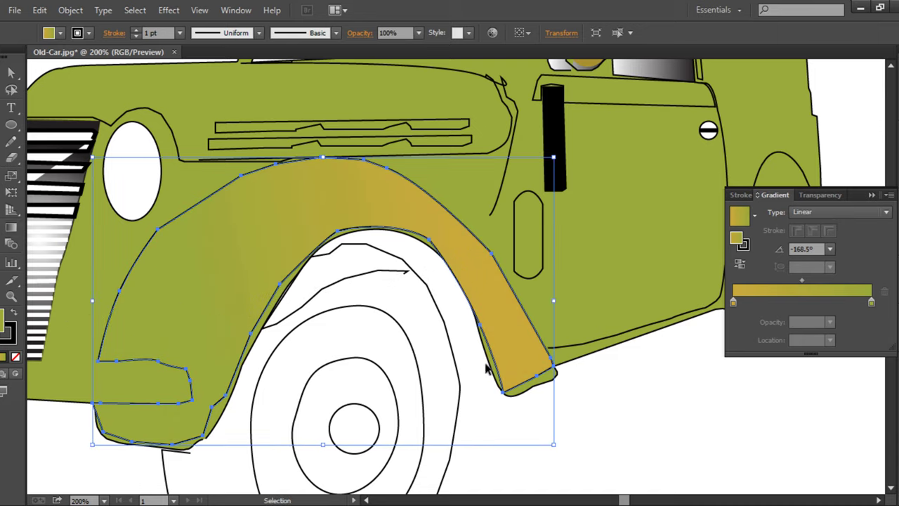
{"action": "left_click", "coordinate": [351, 148]}
{"action": "left_click", "coordinate": [351, 146]}
{"action": "left_click", "coordinate": [350, 132], "text": "shift"}
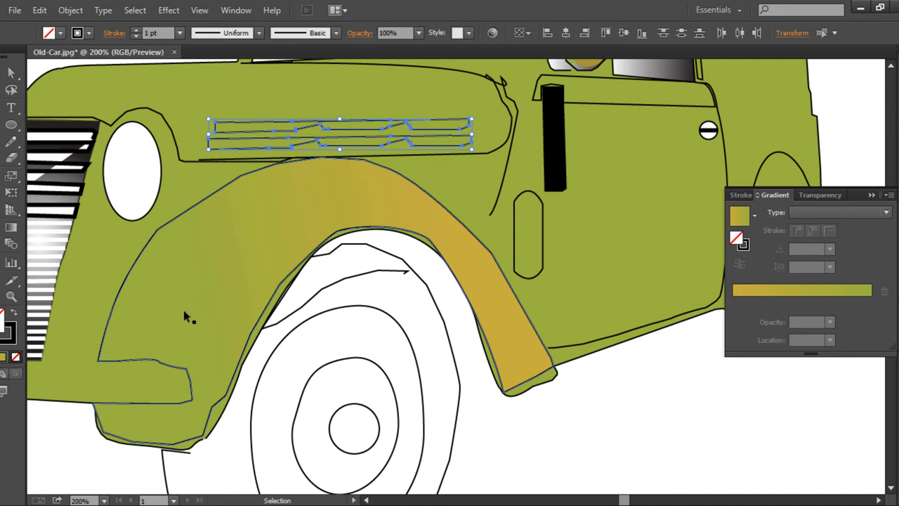
- Fill the two hood vents white
{"action": "key", "text": "d"}
{"action": "left_click", "coordinate": [634, 432]}
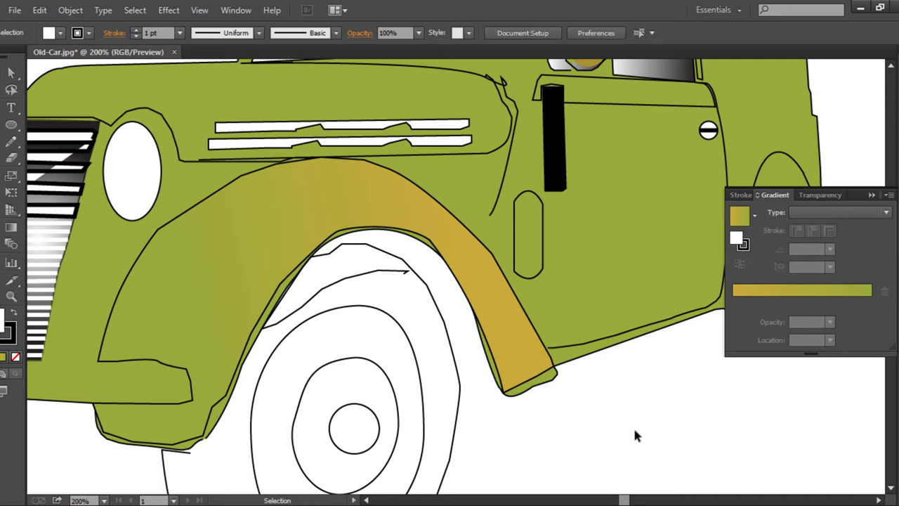
{"action": "key", "text": "ctrl+minus"}
{"action": "key", "text": "ctrl+minus"}
{"action": "key", "text": "ctrl+minus"}
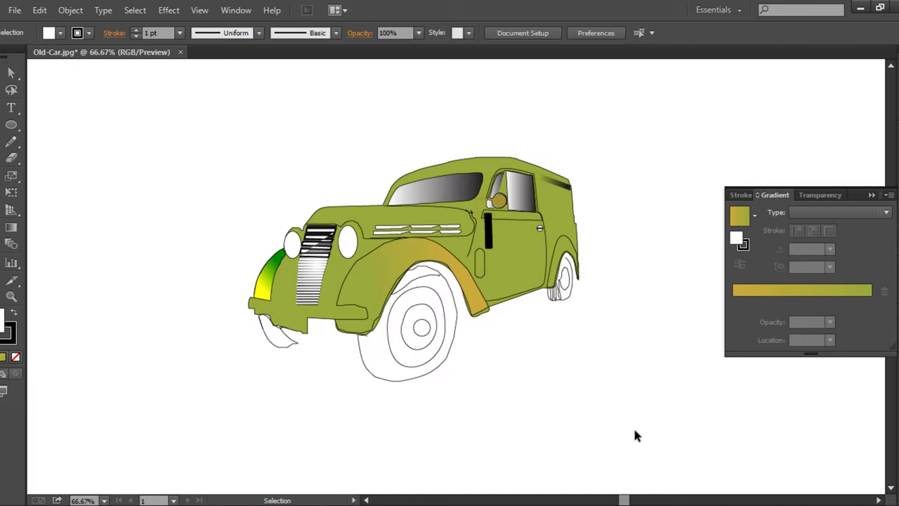
- Give the front wheel outline a black fill with a white outline
{"action": "left_click", "coordinate": [404, 373]}
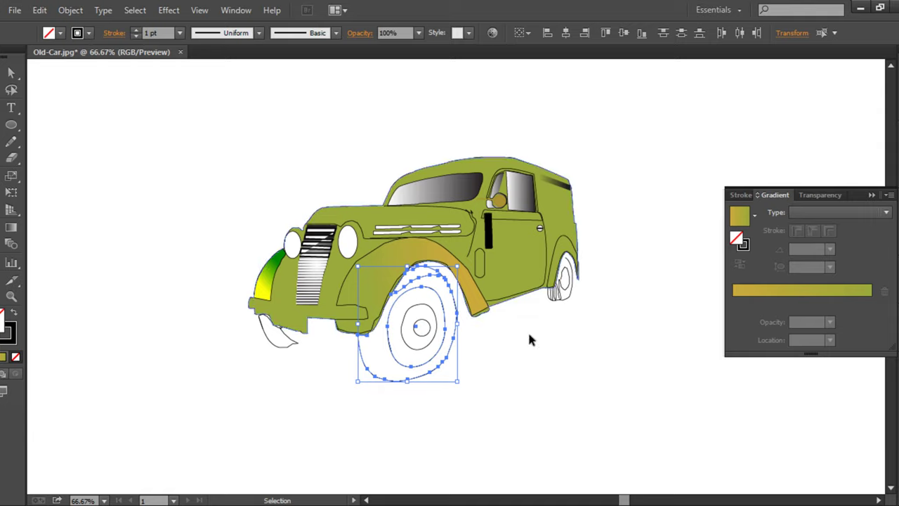
{"action": "key", "text": "d"}
{"action": "left_click", "coordinate": [12, 315]}
{"action": "left_click", "coordinate": [64, 322]}
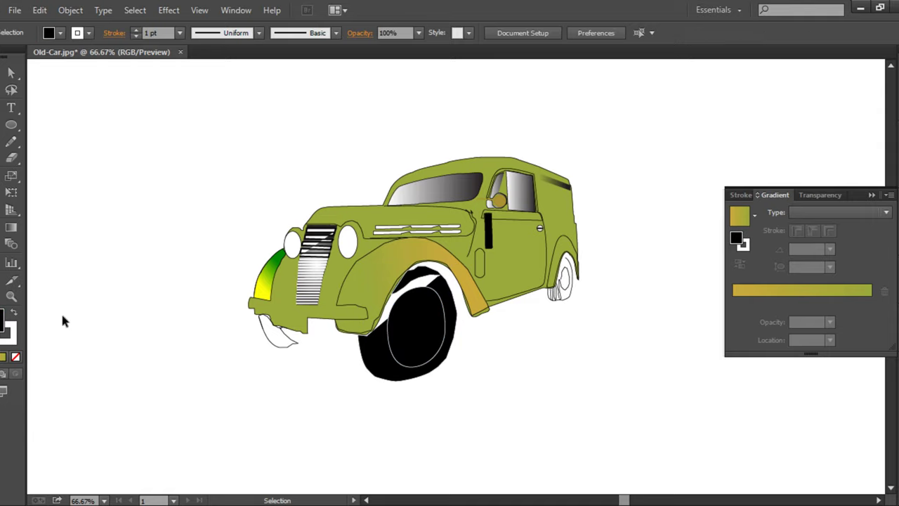
- Delete the inner wheel ellipse and the black wheel shape
{"action": "left_click", "coordinate": [420, 367]}
{"action": "key", "text": "Delete"}
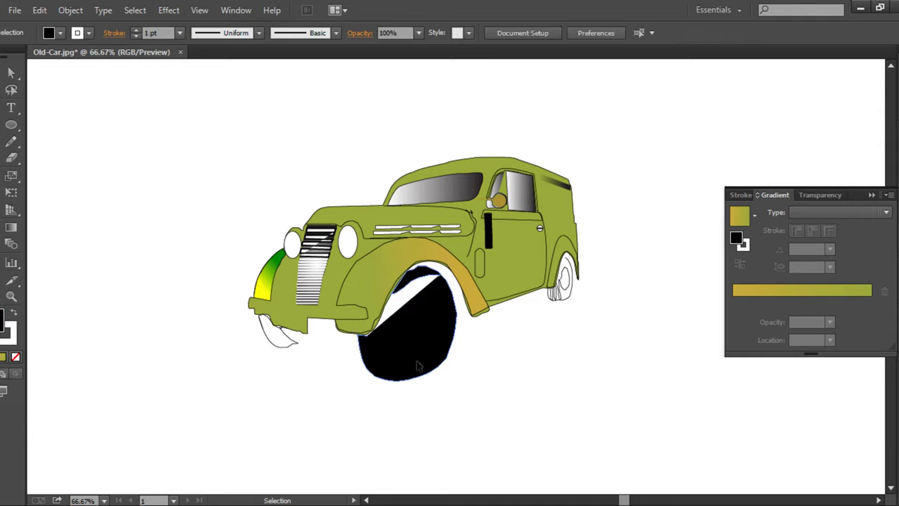
{"action": "left_click", "coordinate": [426, 342]}
{"action": "left_click_drag", "start_coordinate": [425, 342], "coordinate": [422, 323]}
{"action": "left_click_drag", "start_coordinate": [492, 370], "coordinate": [396, 343]}
{"action": "key", "text": "Delete"}
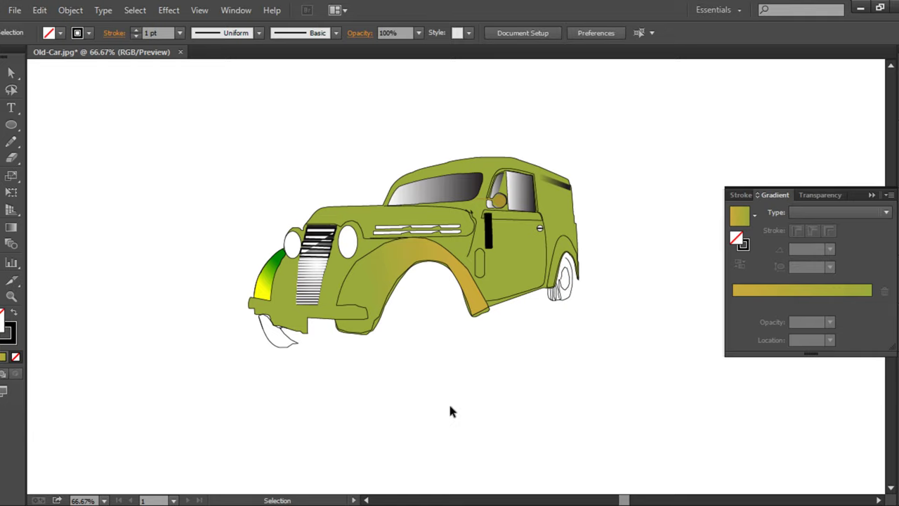
- Delete the white front-wheel shape, rear-wheel shape and the stripe below the rear wheel
{"action": "left_click", "coordinate": [283, 351]}
{"action": "key", "text": "Delete"}
{"action": "left_click", "coordinate": [570, 300]}
{"action": "key", "text": "Delete"}
{"action": "left_click", "coordinate": [553, 294]}
{"action": "key", "text": "Delete"}
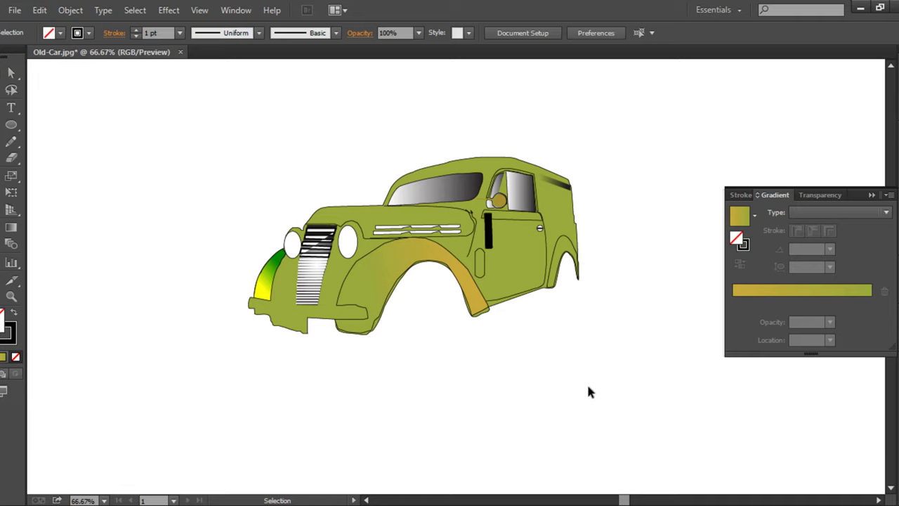
{"action": "left_click_drag", "start_coordinate": [589, 392], "coordinate": [463, 395]}
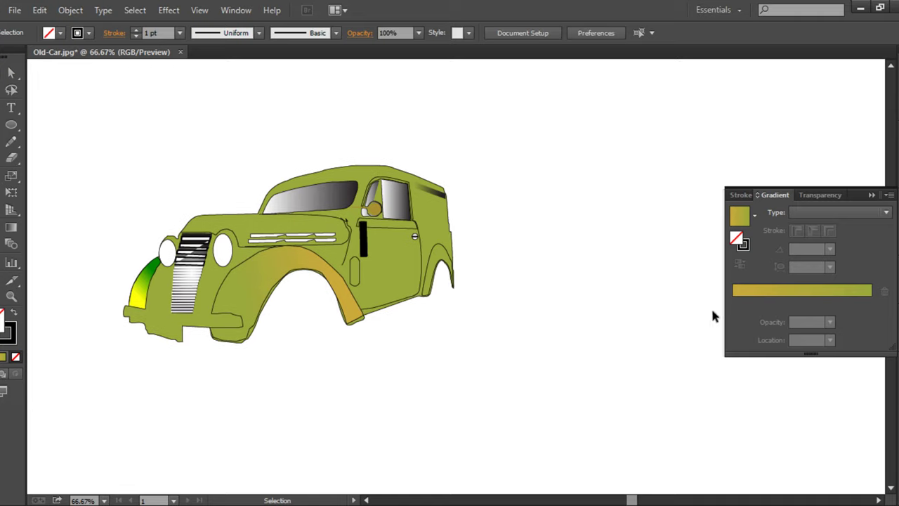
- Paste the hubcap, scale it to about 179 x 187 pt, and move it under the front fender
{"action": "key", "text": "F7"}
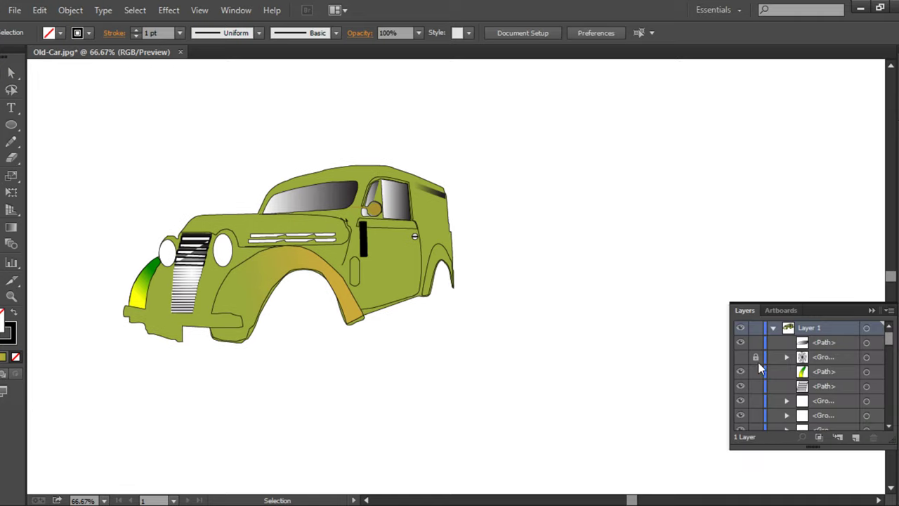
{"action": "key", "text": "ctrl+v"}
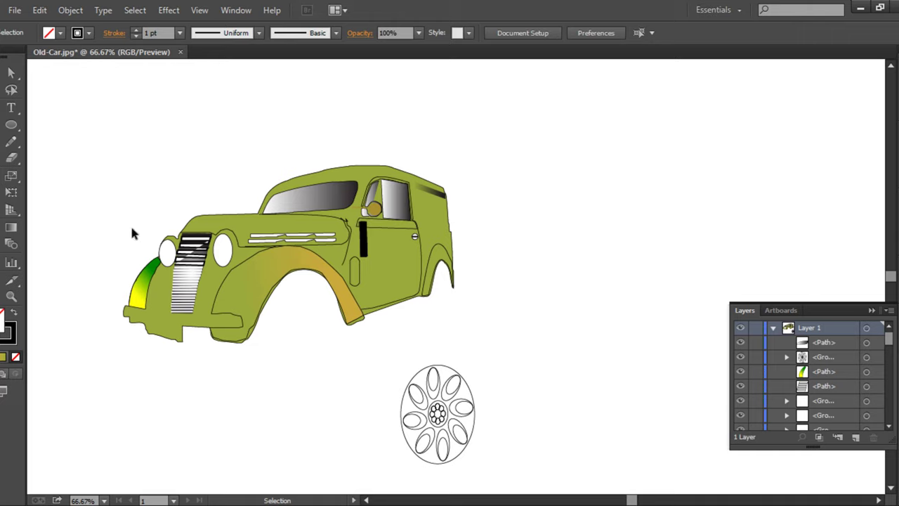
{"action": "left_click_drag", "start_coordinate": [437, 413], "coordinate": [560, 381]}
{"action": "left_click_drag", "start_coordinate": [597, 422], "coordinate": [609, 413]}
{"action": "left_click", "coordinate": [652, 380]}
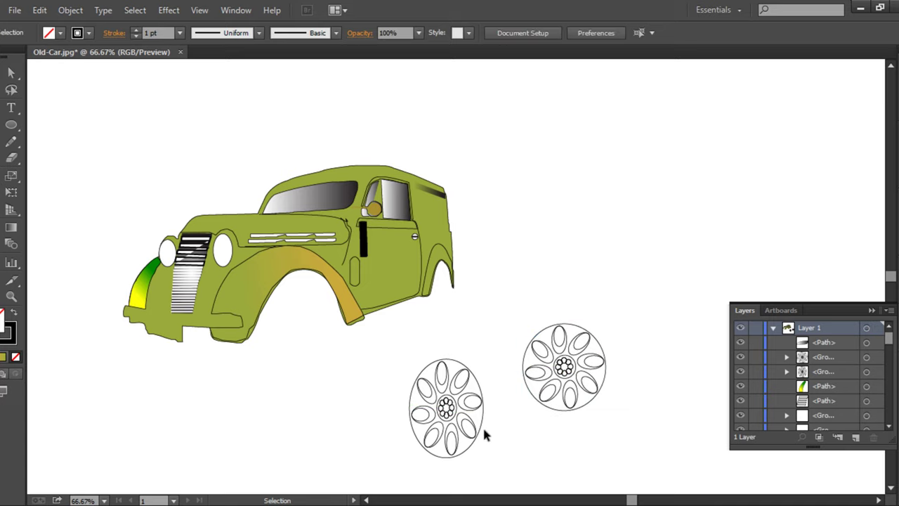
{"action": "mouse_move", "coordinate": [560, 376]}
{"action": "left_mouse_down"}
{"action": "mouse_move", "coordinate": [297, 361]}
{"action": "mouse_move", "coordinate": [309, 400]}
{"action": "left_mouse_up"}
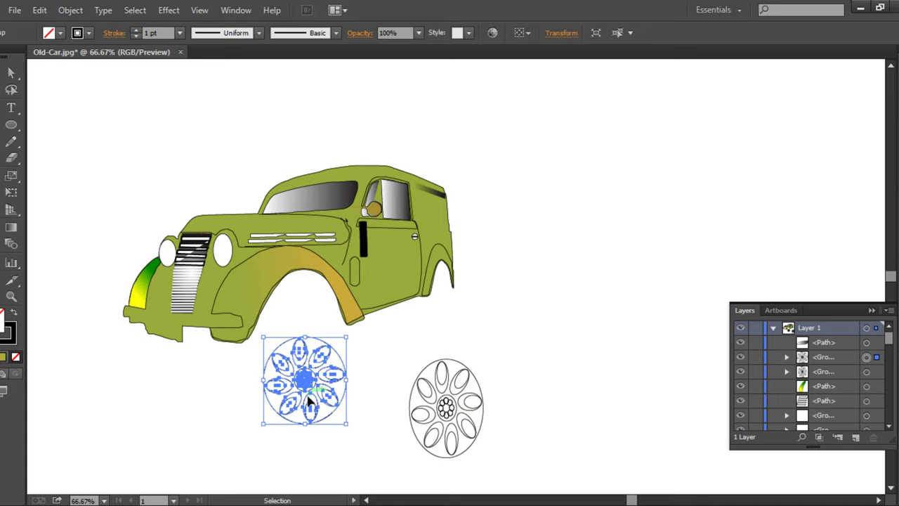
- Draw a tyre circle around the hubcap and align both horizontally and vertically centred
{"action": "left_click", "coordinate": [11, 125]}
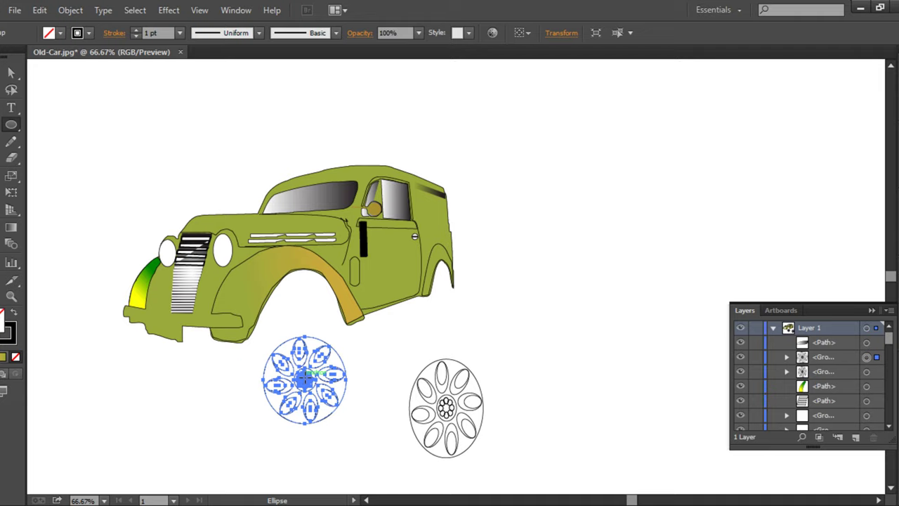
{"action": "left_click_drag", "start_coordinate": [304, 380], "coordinate": [358, 434]}
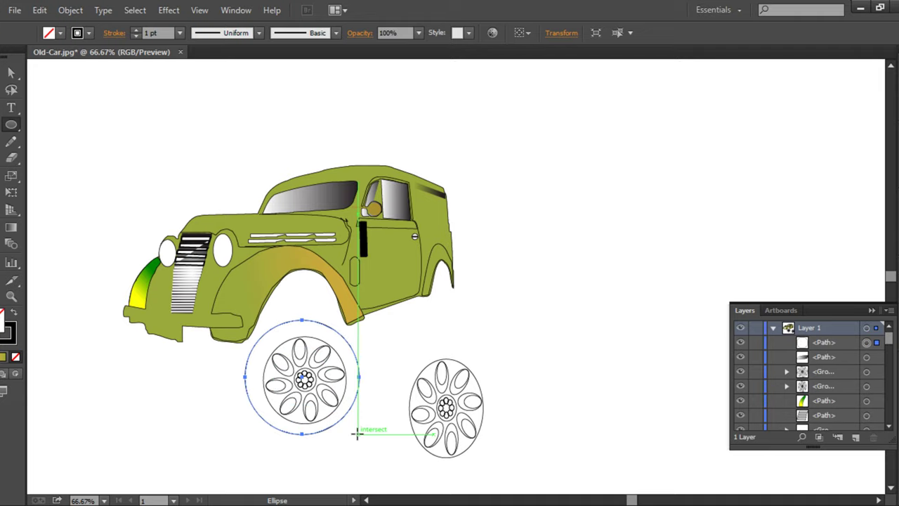
{"action": "key", "text": "v"}
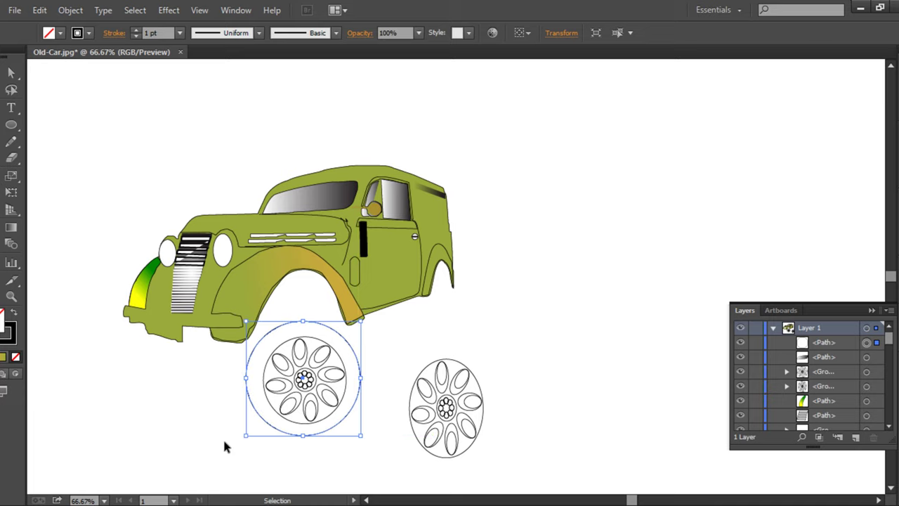
{"action": "left_click_drag", "start_coordinate": [216, 423], "coordinate": [343, 374]}
{"action": "left_click", "coordinate": [565, 33]}
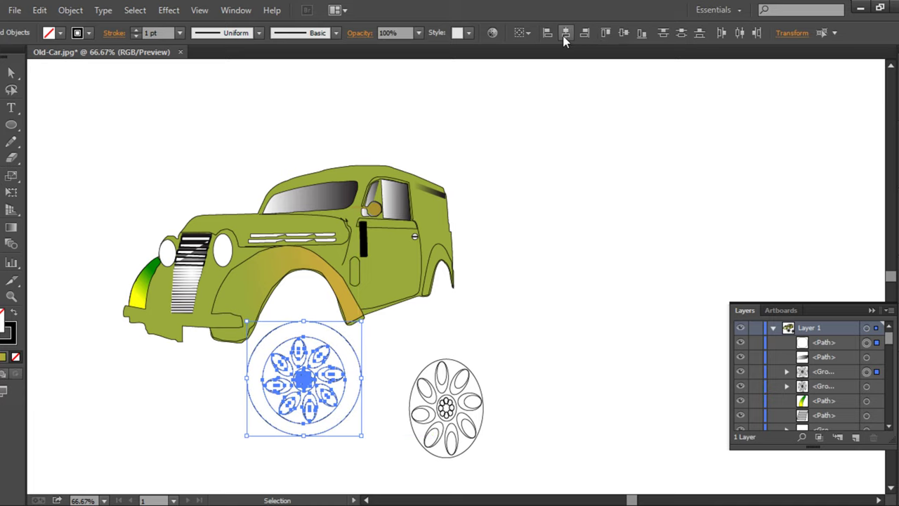
{"action": "left_click", "coordinate": [624, 33]}
{"action": "left_click", "coordinate": [644, 226]}
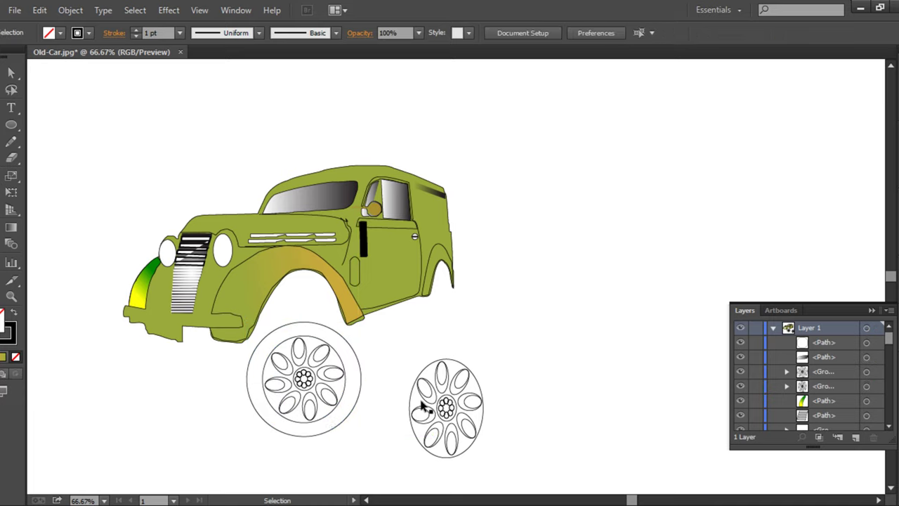
{"action": "left_click", "coordinate": [349, 419]}
- Ungroup the hubcap and make the outer tyre circle solid black with no outline
{"action": "right_click", "coordinate": [325, 392]}
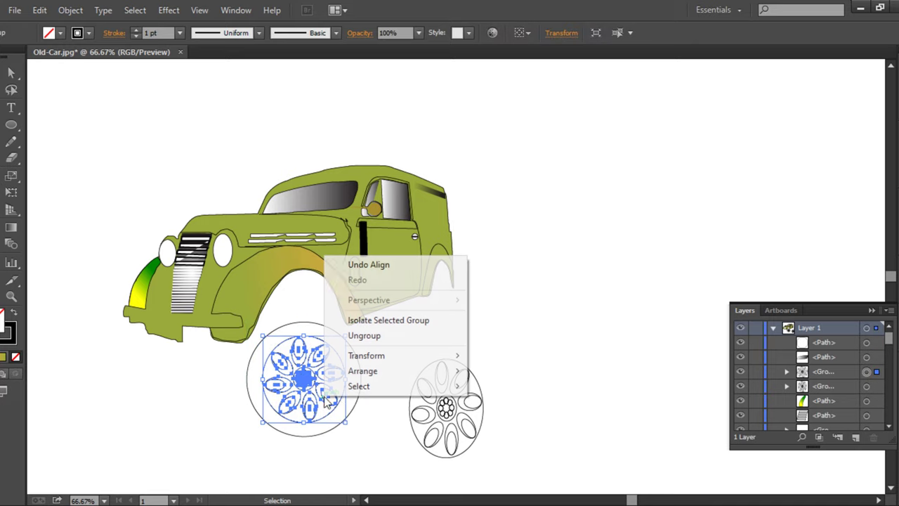
{"action": "left_click", "coordinate": [379, 336]}
{"action": "left_click", "coordinate": [351, 420]}
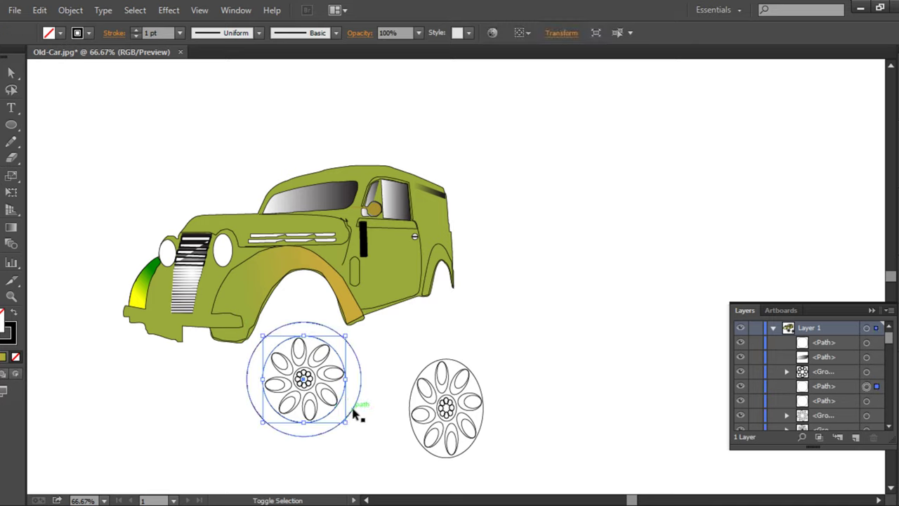
{"action": "left_click", "coordinate": [354, 414], "text": "shift"}
{"action": "left_click", "coordinate": [14, 315]}
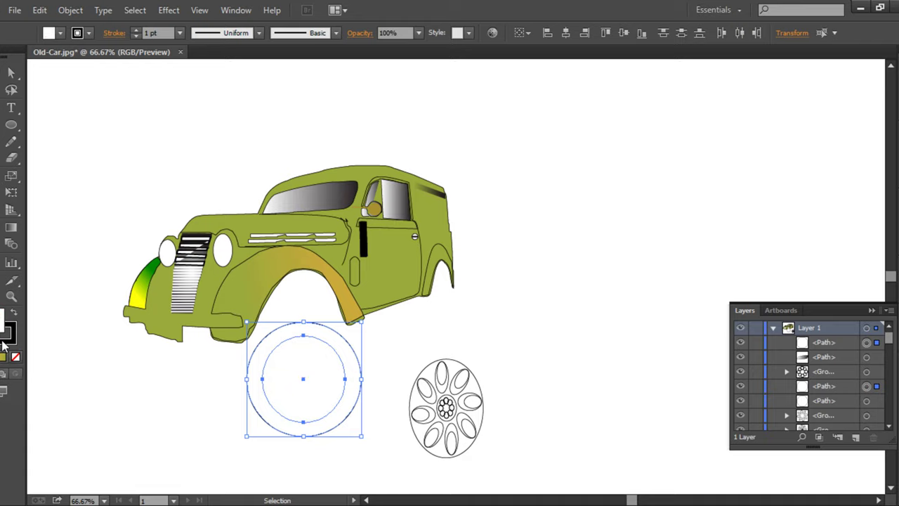
{"action": "left_click", "coordinate": [14, 314]}
{"action": "left_click", "coordinate": [15, 316]}
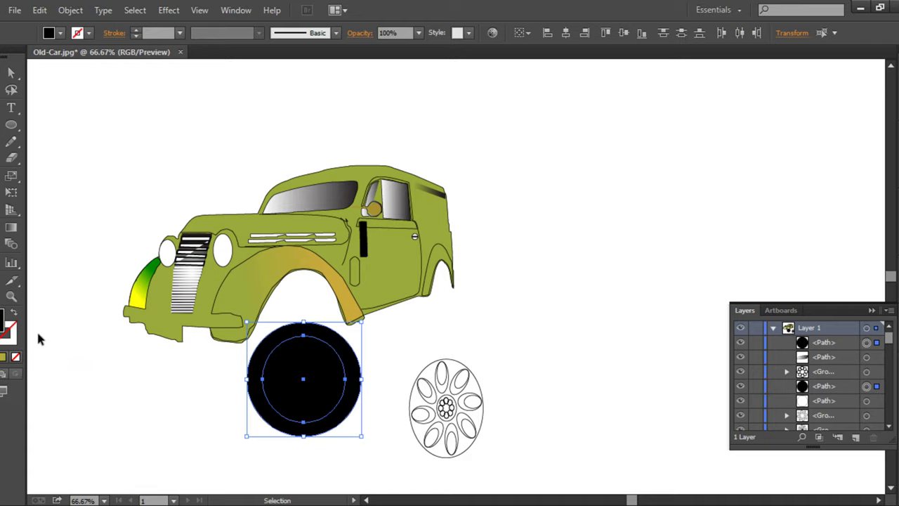
{"action": "left_click", "coordinate": [55, 339]}
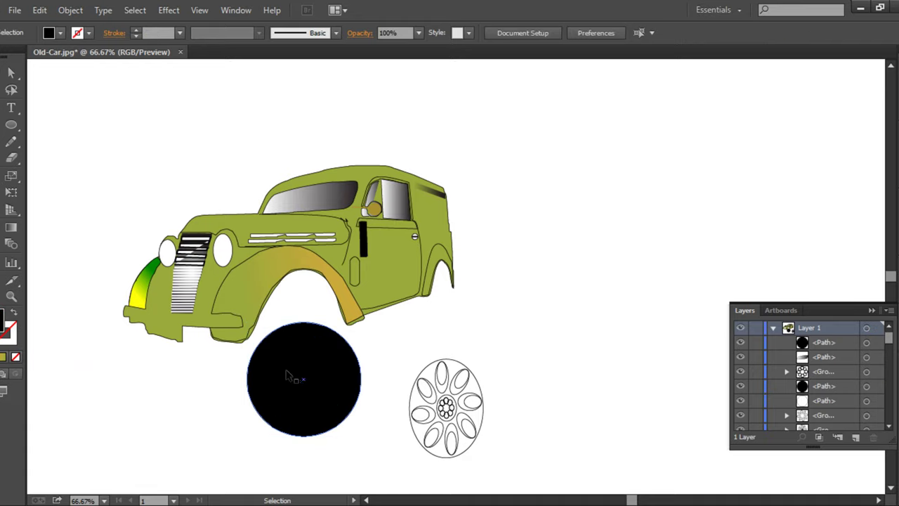
- Try removing the fills from both black circles, then undo to restore them
{"action": "left_click", "coordinate": [302, 409]}
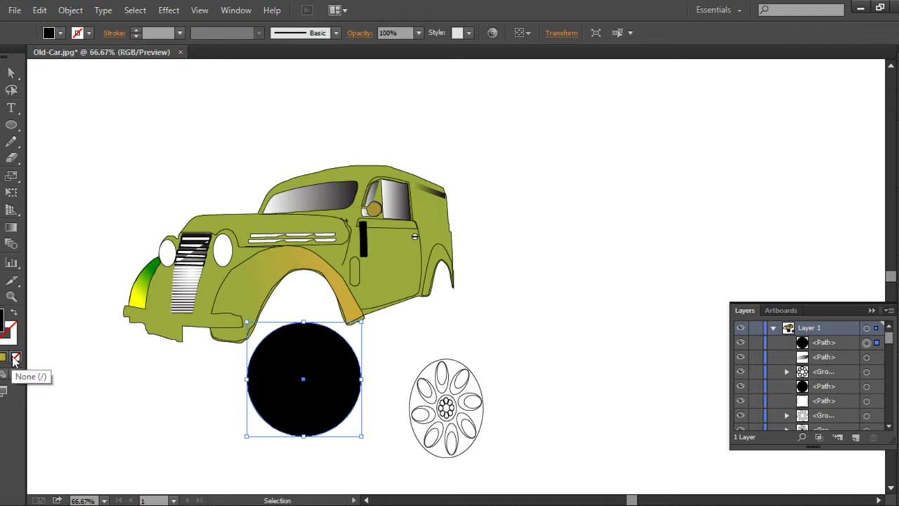
{"action": "left_click", "coordinate": [16, 356]}
{"action": "left_click", "coordinate": [83, 391]}
{"action": "left_click", "coordinate": [276, 398]}
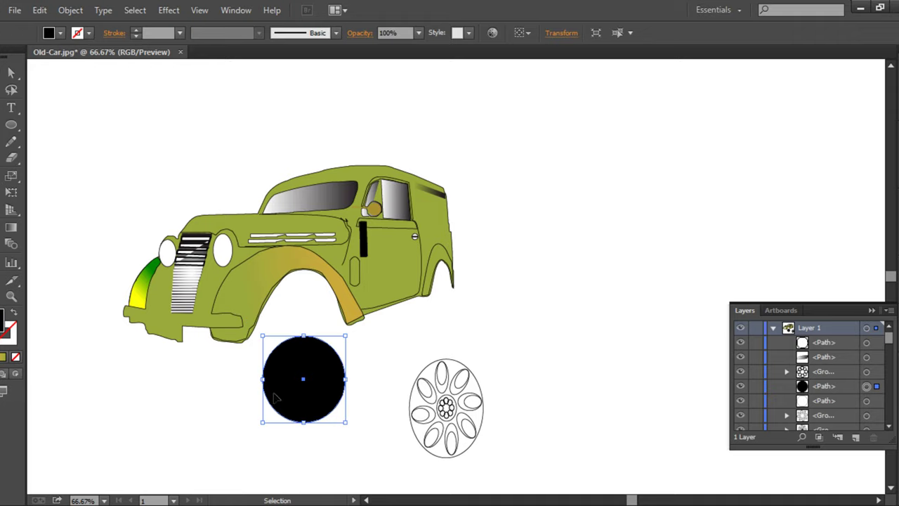
{"action": "left_click", "coordinate": [15, 356]}
{"action": "left_click", "coordinate": [205, 410]}
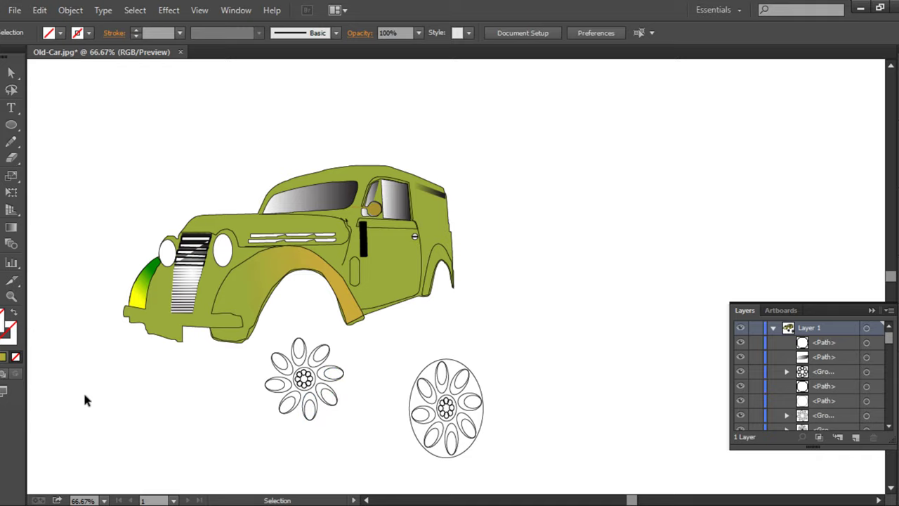
{"action": "key", "text": "ctrl+z"}
{"action": "key", "text": "ctrl+z"}
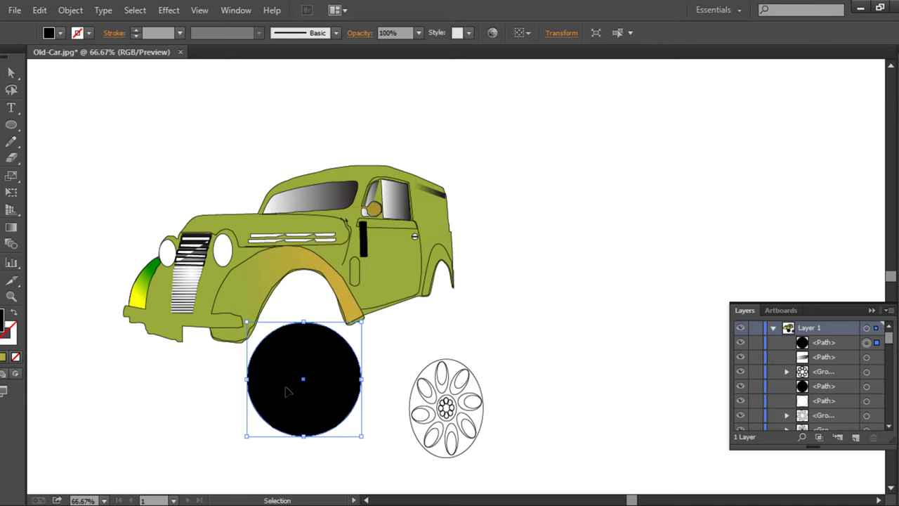
- Send the black circle and the inner circle to the back
{"action": "right_click", "coordinate": [286, 392]}
{"action": "left_click", "coordinate": [505, 386]}
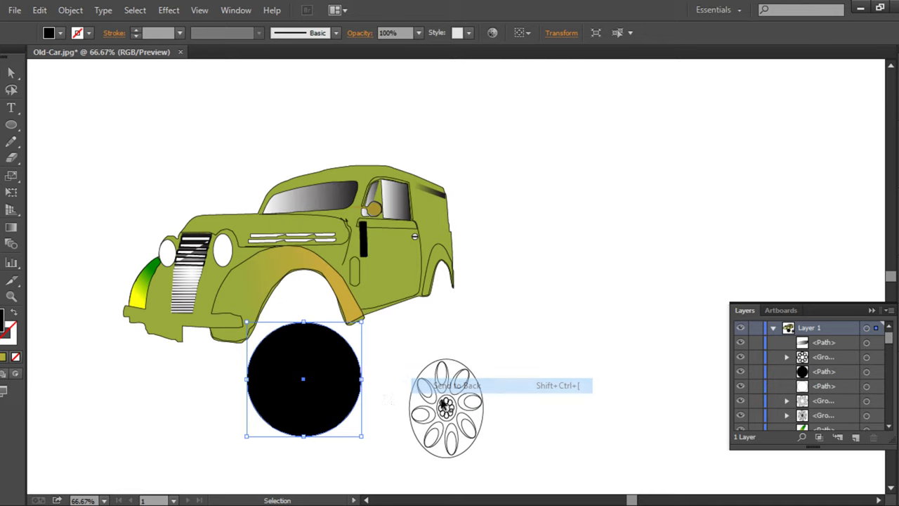
{"action": "right_click", "coordinate": [345, 392]}
{"action": "mouse_move", "coordinate": [381, 372]}
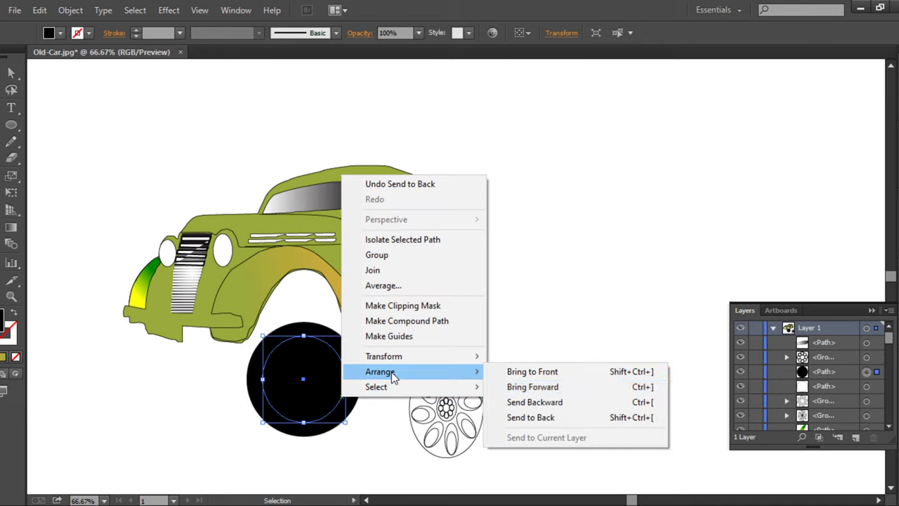
{"action": "left_click", "coordinate": [530, 417]}
{"action": "left_click", "coordinate": [534, 340]}
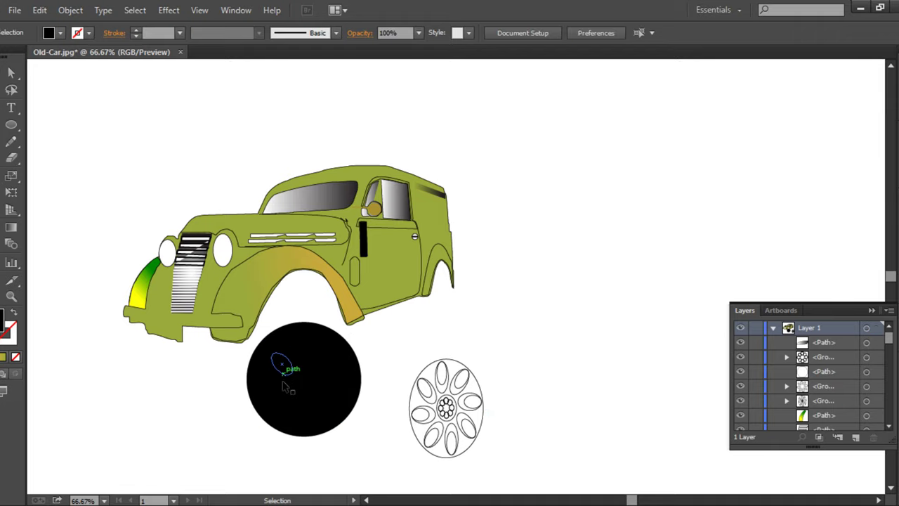
- Check the hubcap rosette pieces and place the black tyre circle behind the hubcap pattern
{"action": "left_click", "coordinate": [359, 380]}
{"action": "left_click", "coordinate": [163, 432]}
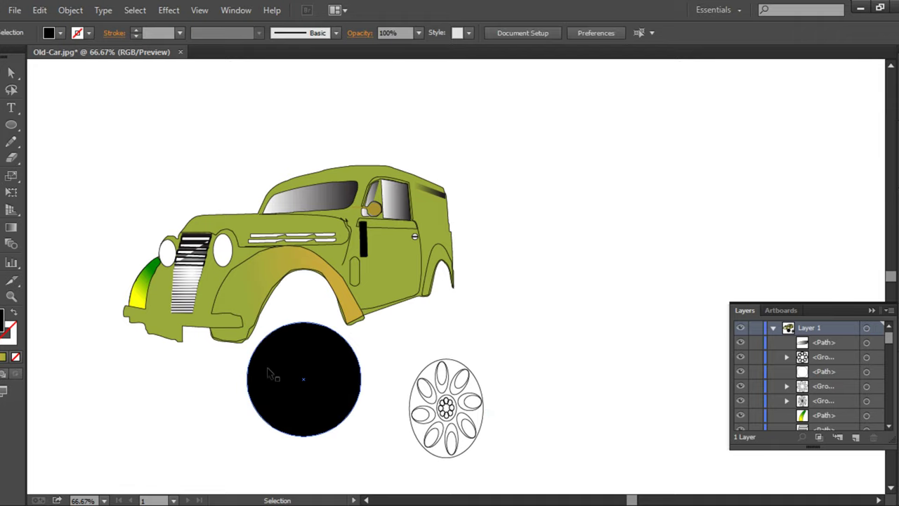
{"action": "left_click", "coordinate": [280, 360]}
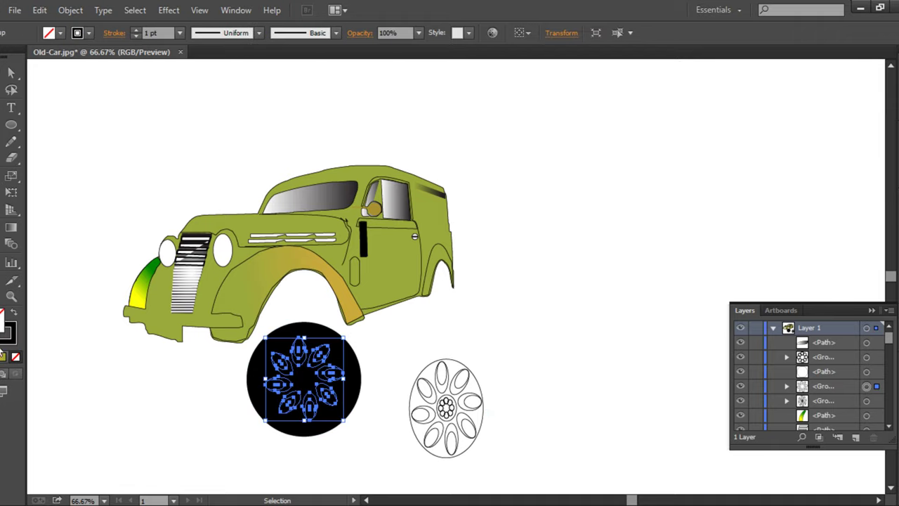
{"action": "left_click", "coordinate": [81, 371]}
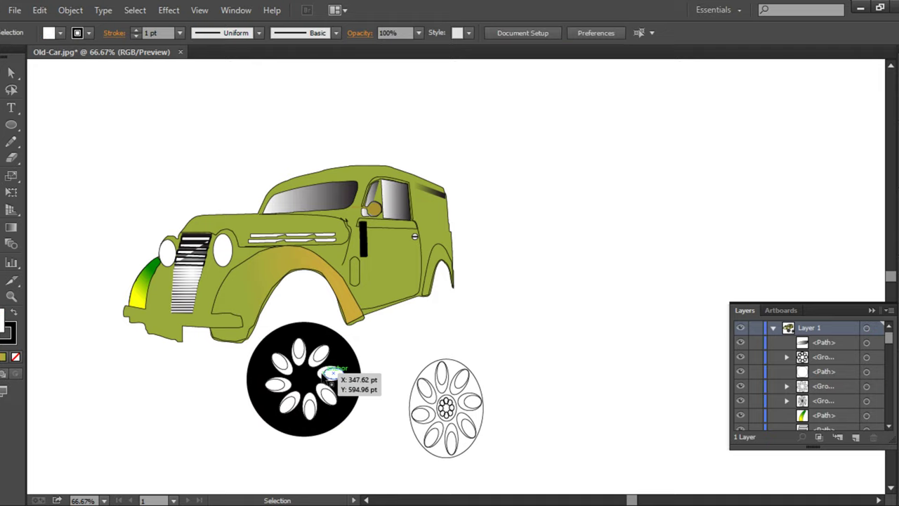
{"action": "left_click", "coordinate": [305, 381]}
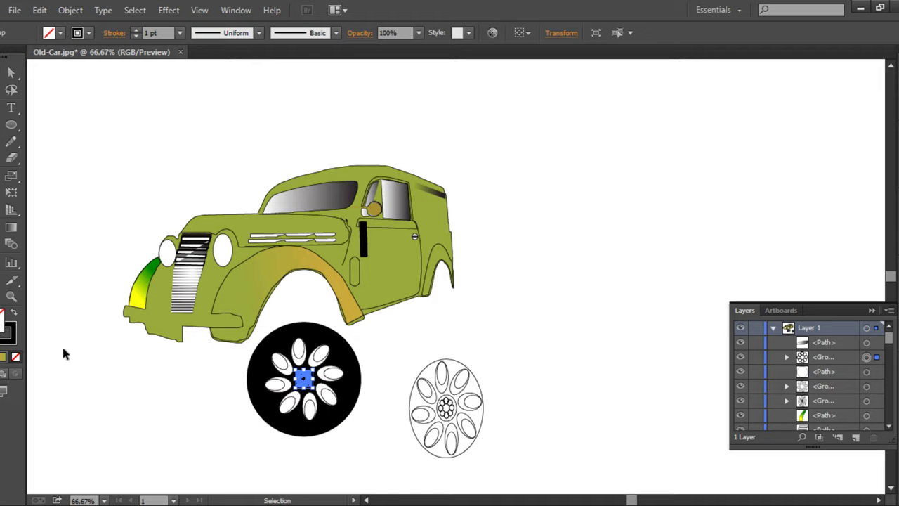
{"action": "left_click", "coordinate": [81, 356]}
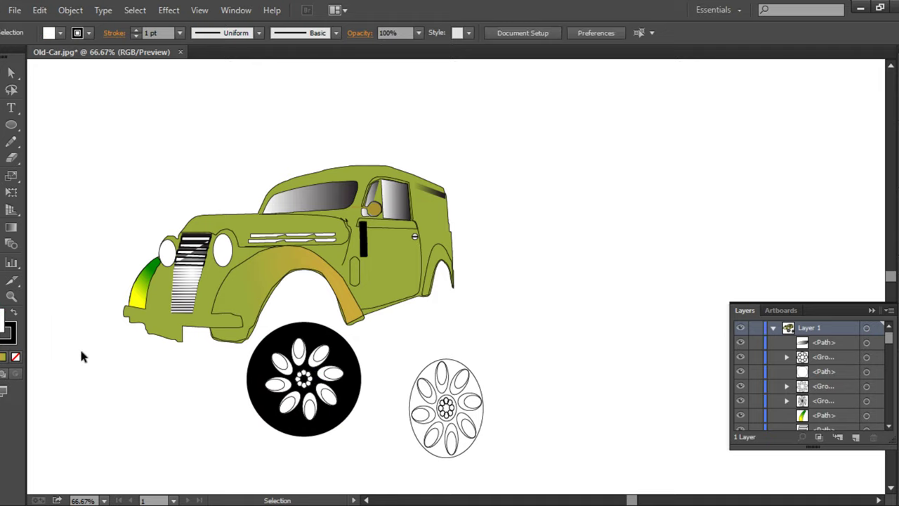
{"action": "left_click", "coordinate": [267, 408]}
{"action": "right_click", "coordinate": [257, 419]}
{"action": "mouse_move", "coordinate": [301, 385]}
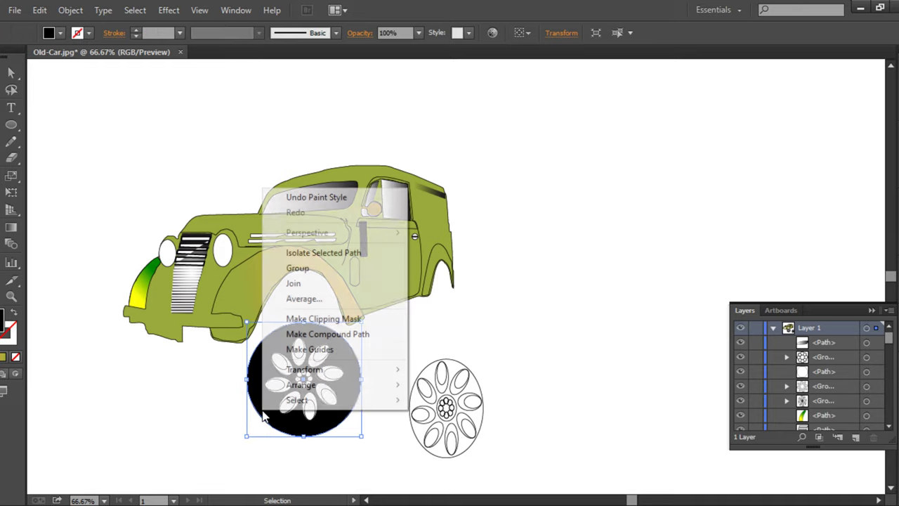
{"action": "left_click", "coordinate": [463, 431]}
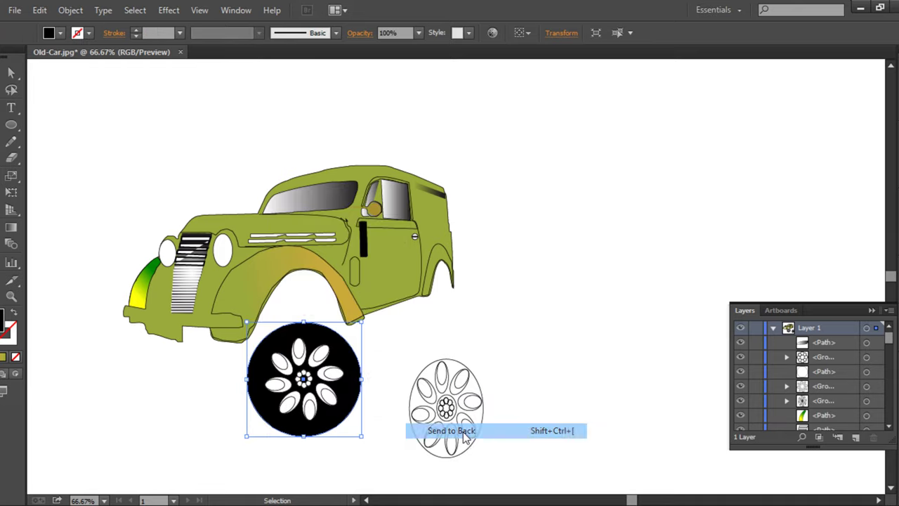
- Outline the white hubcap pattern with a 2 pt white stroke
{"action": "left_click", "coordinate": [275, 411]}
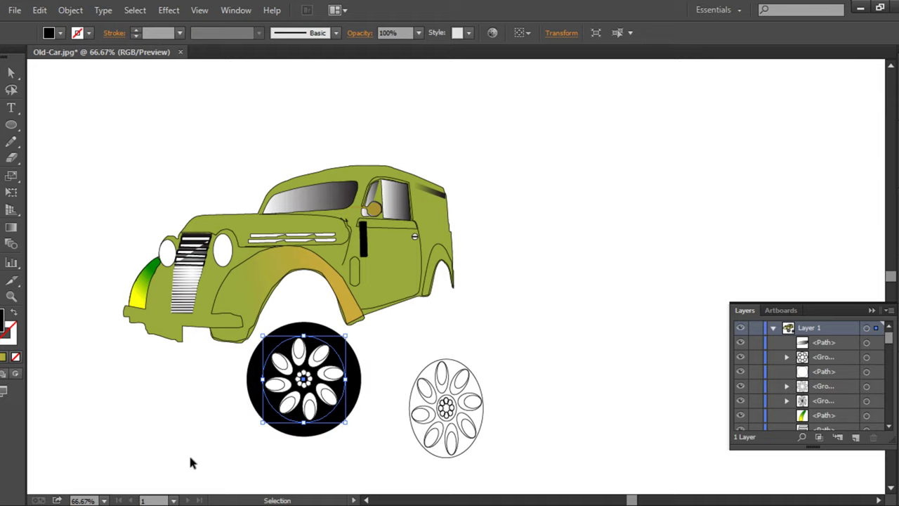
{"action": "left_click", "coordinate": [14, 312]}
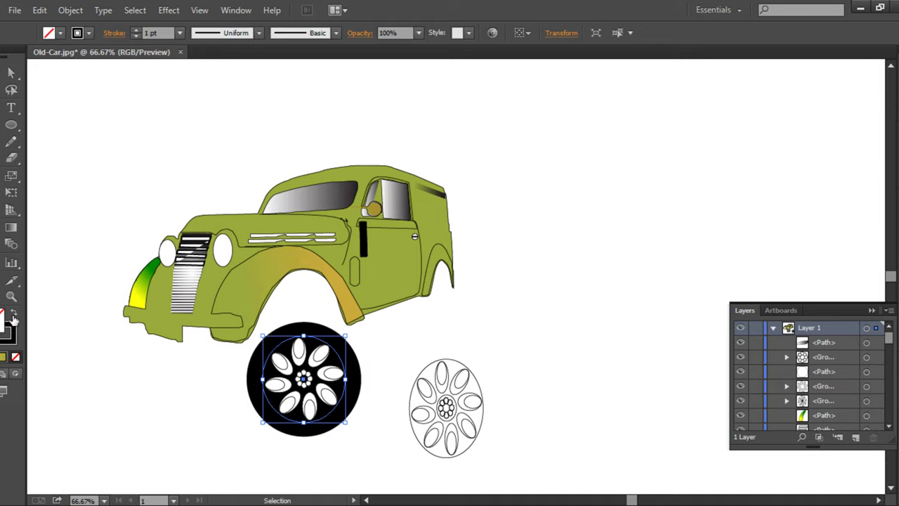
{"action": "left_click", "coordinate": [9, 334]}
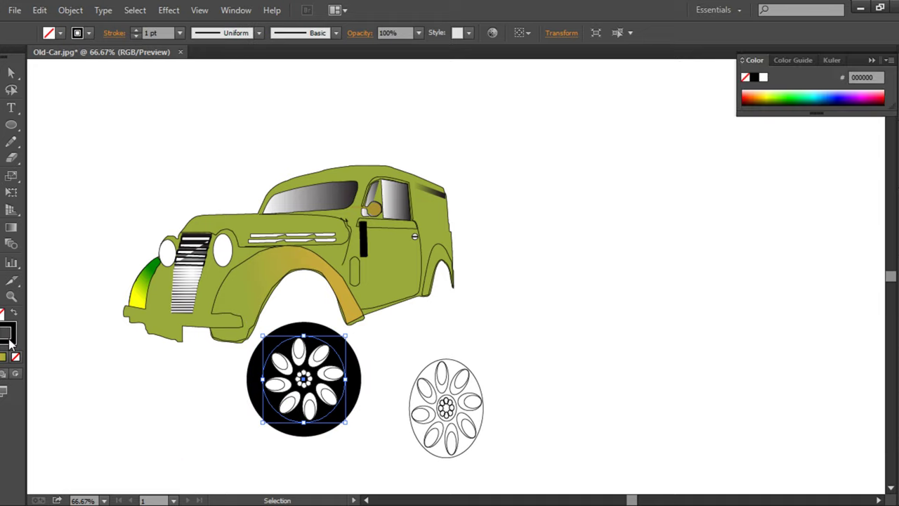
{"action": "key", "text": "d"}
{"action": "left_click", "coordinate": [13, 312]}
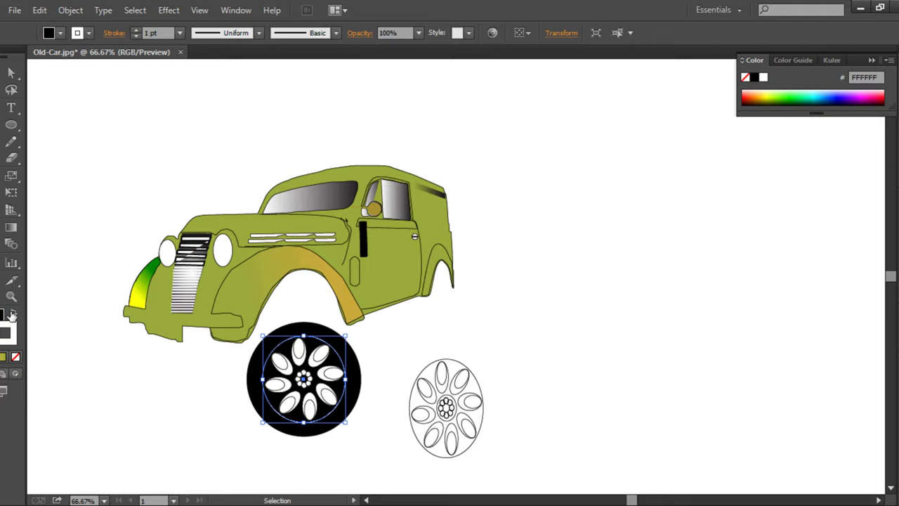
{"action": "left_click", "coordinate": [135, 29]}
{"action": "left_click", "coordinate": [93, 194]}
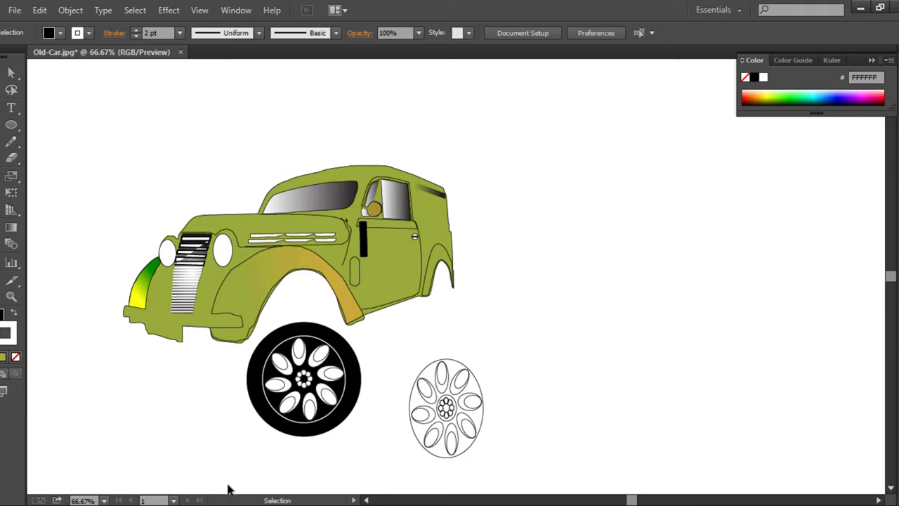
{"action": "left_click", "coordinate": [296, 433]}
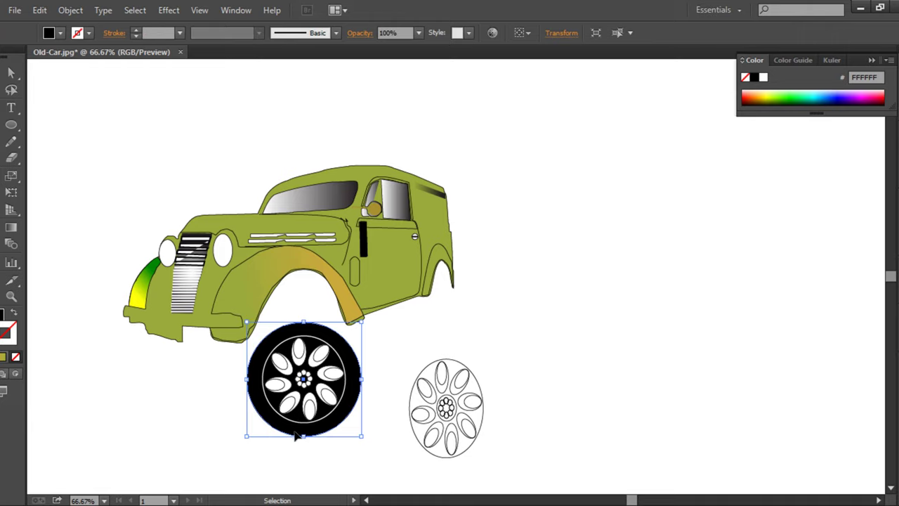
{"action": "left_click", "coordinate": [105, 291]}
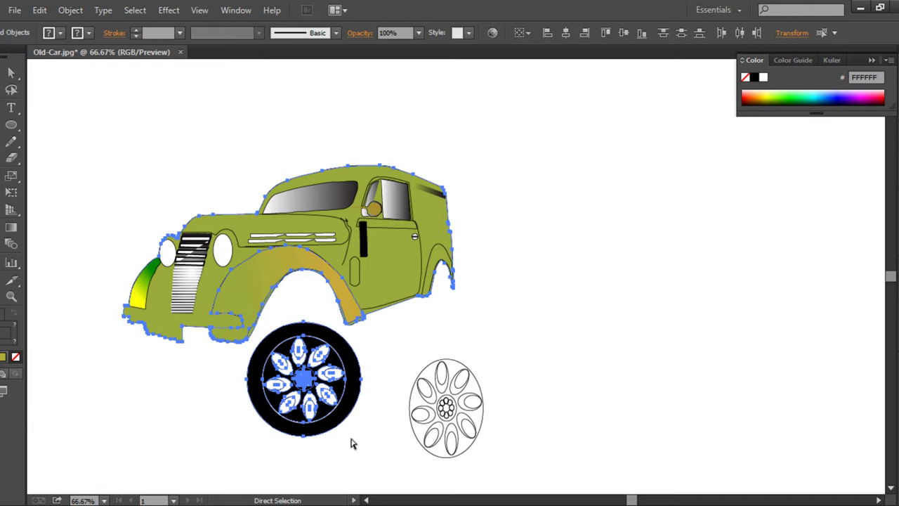
- Move the selected wheel up into the front fender and send it behind the fender
{"action": "mouse_move", "coordinate": [325, 464]}
{"action": "left_mouse_down"}
{"action": "mouse_move", "coordinate": [297, 406]}
{"action": "mouse_move", "coordinate": [297, 368]}
{"action": "left_mouse_up"}
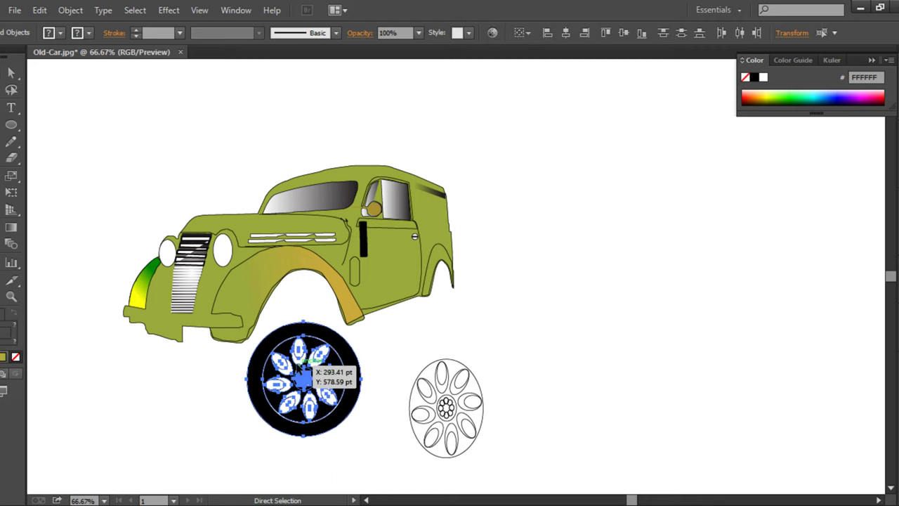
{"action": "key", "text": "ctrl+plus"}
{"action": "key", "text": "ctrl+plus"}
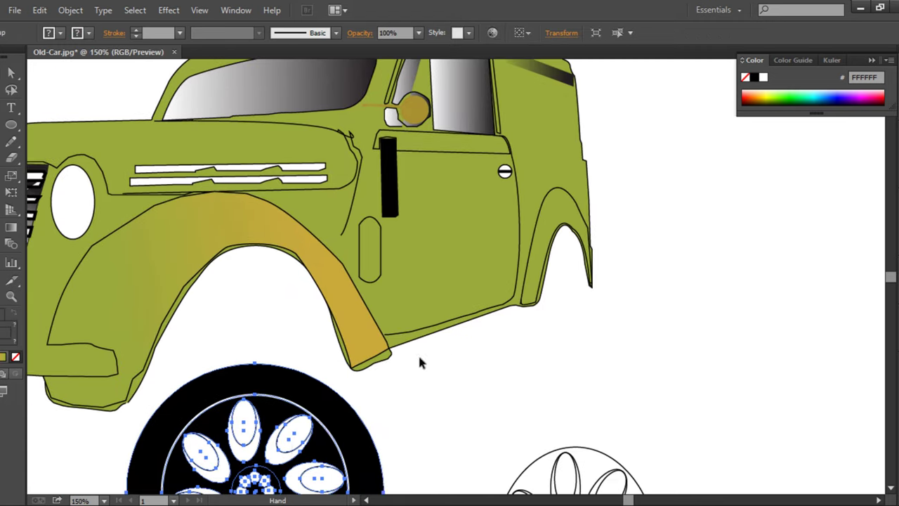
{"action": "left_click_drag", "start_coordinate": [268, 453], "coordinate": [275, 323]}
{"action": "right_click", "coordinate": [274, 339]}
{"action": "mouse_move", "coordinate": [313, 454]}
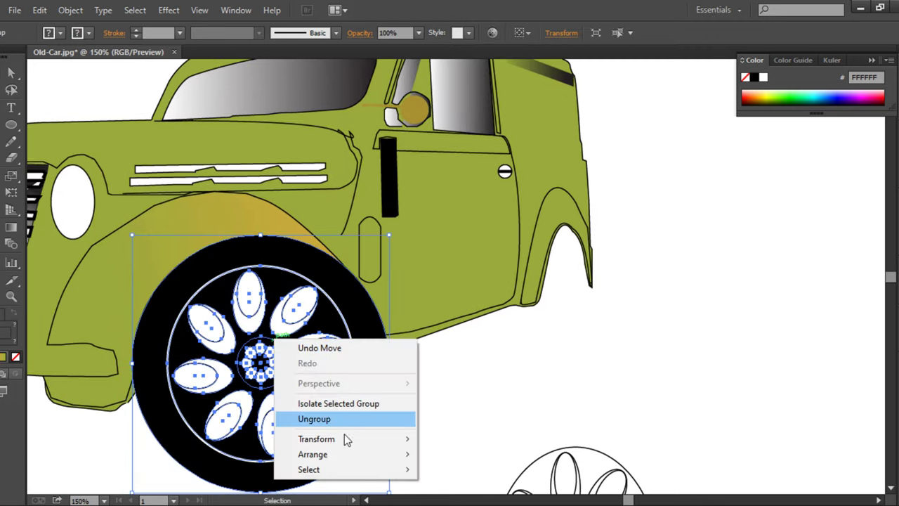
{"action": "left_click", "coordinate": [462, 500]}
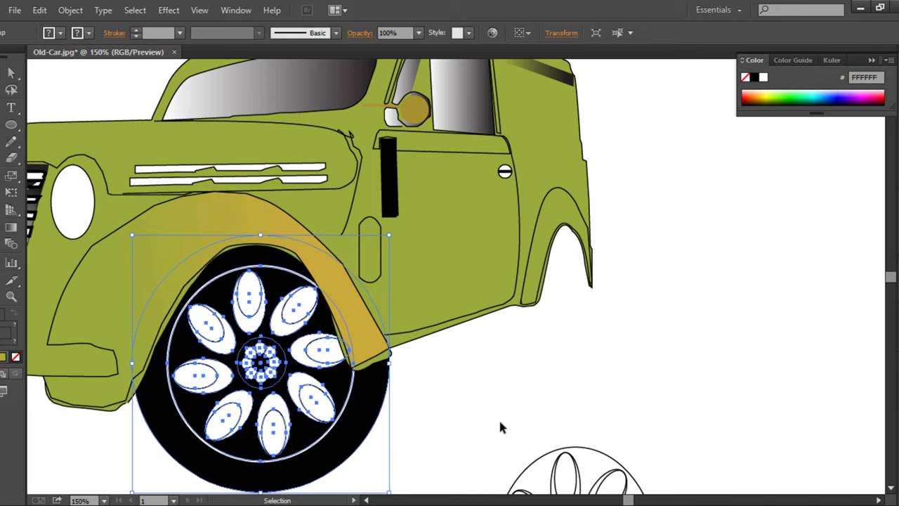
- Nudge the wheel left into place under the front arch
{"action": "left_click_drag", "start_coordinate": [330, 414], "coordinate": [309, 407]}
{"action": "left_click", "coordinate": [511, 424]}
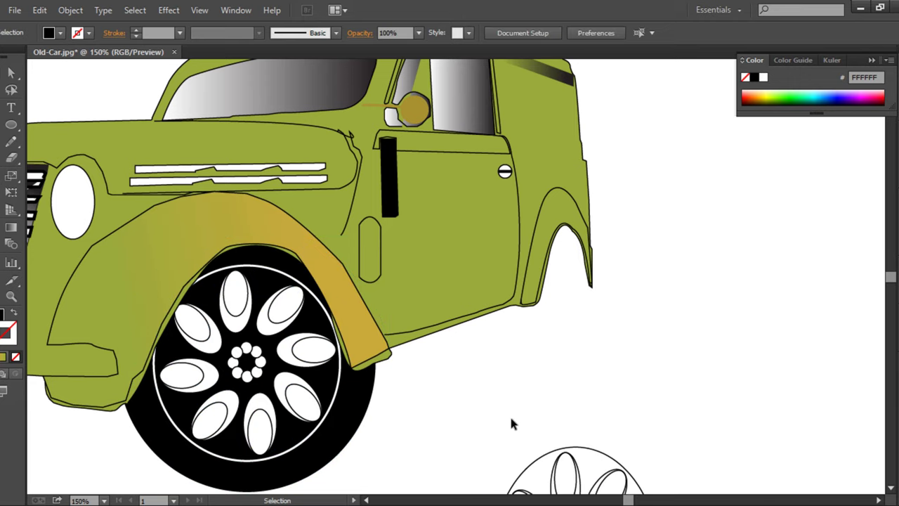
{"action": "scroll", "coordinate": [443, 423], "scroll_direction": "down", "scroll_amount": 1}
{"action": "scroll", "coordinate": [443, 423], "scroll_direction": "down", "scroll_amount": 1}
{"action": "left_click_drag", "start_coordinate": [330, 415], "coordinate": [324, 410]}
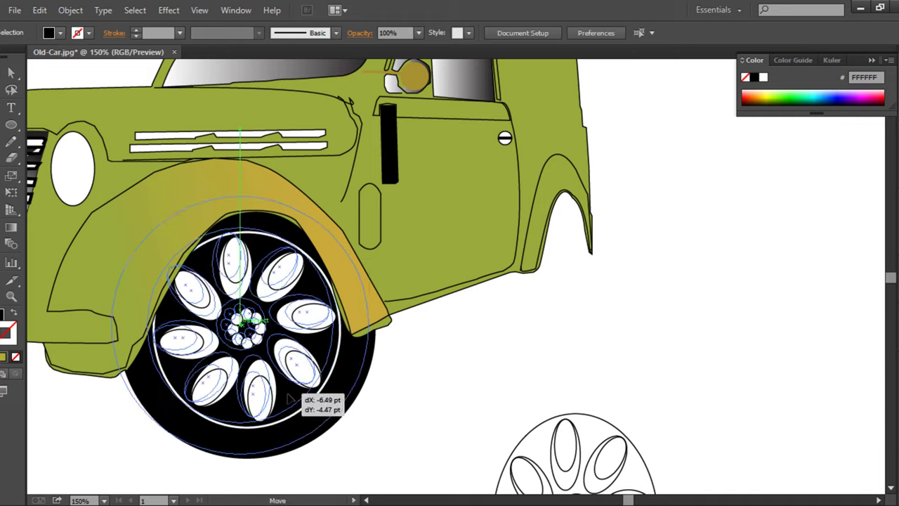
{"action": "left_click", "coordinate": [440, 404]}
{"action": "scroll", "coordinate": [441, 404], "scroll_direction": "up", "scroll_amount": 3}
- Copy the wheel into the rear wheel well and scale it down to fit
{"action": "left_click", "coordinate": [241, 374]}
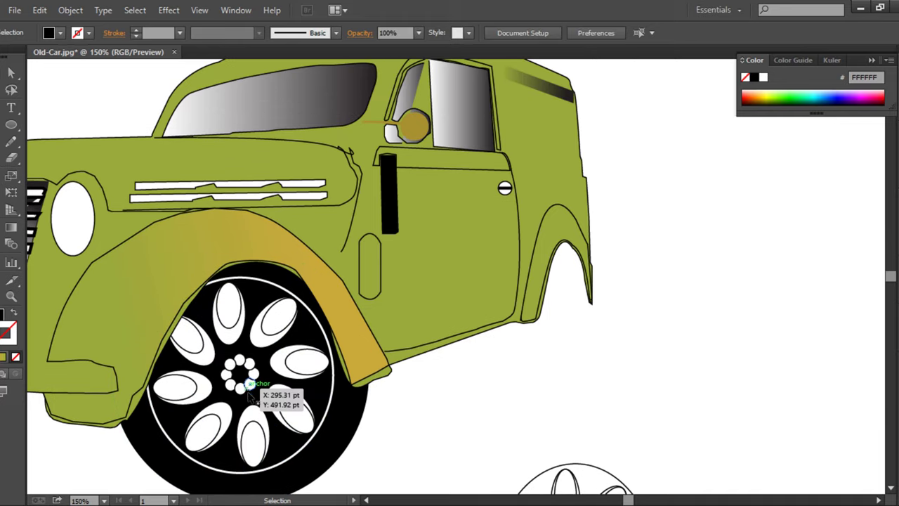
{"action": "left_click_drag", "start_coordinate": [249, 402], "coordinate": [570, 336]}
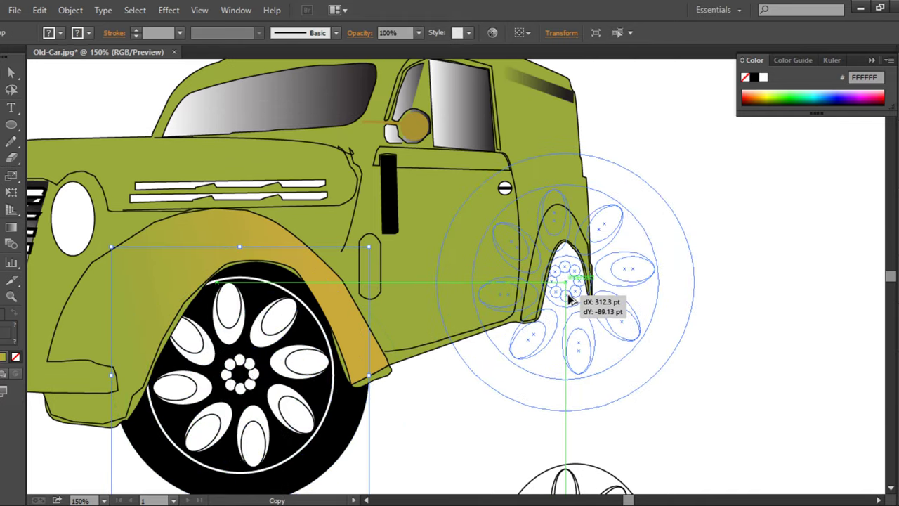
{"action": "scroll", "coordinate": [706, 476], "scroll_direction": "up", "scroll_amount": 2}
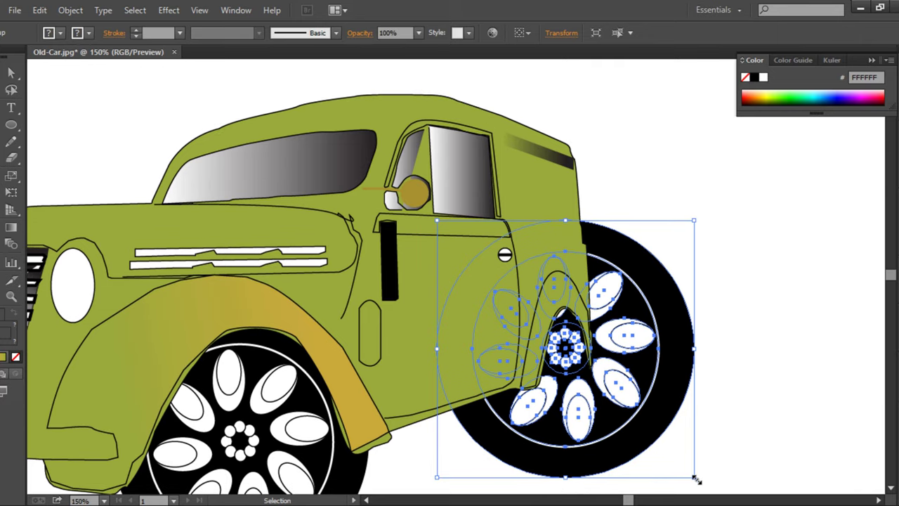
{"action": "left_click_drag", "start_coordinate": [679, 466], "coordinate": [620, 400]}
{"action": "left_click_drag", "start_coordinate": [574, 354], "coordinate": [520, 364]}
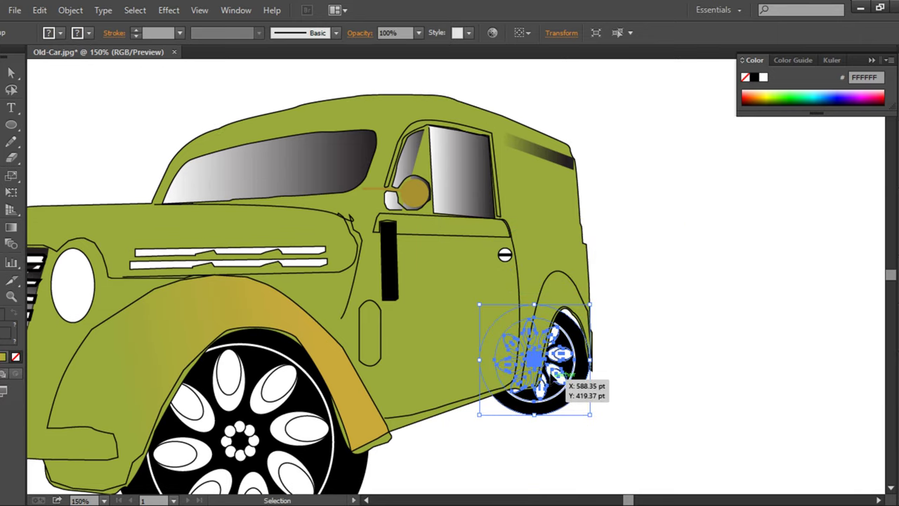
{"action": "left_click", "coordinate": [630, 411]}
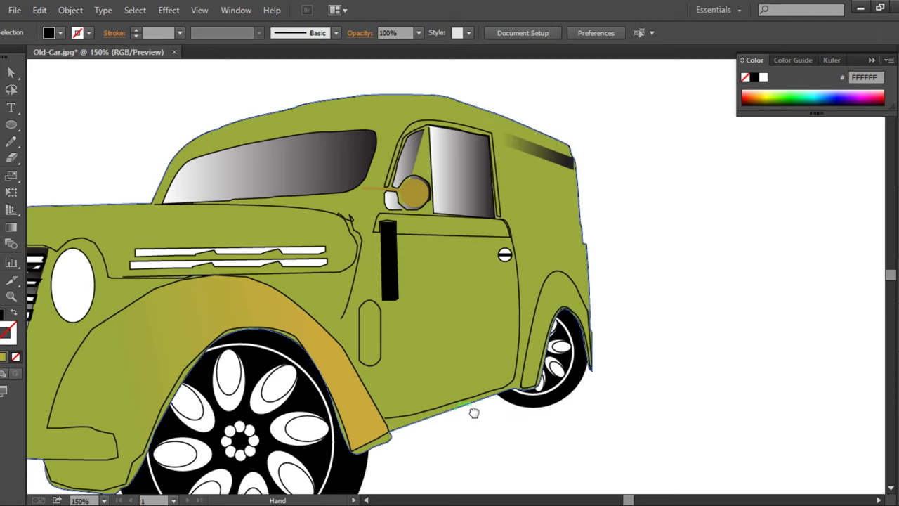
- Place another wheel copy at the front bumper and send it behind the bumper
{"action": "left_click_drag", "start_coordinate": [473, 414], "coordinate": [687, 329]}
{"action": "left_click_drag", "start_coordinate": [778, 317], "coordinate": [139, 408]}
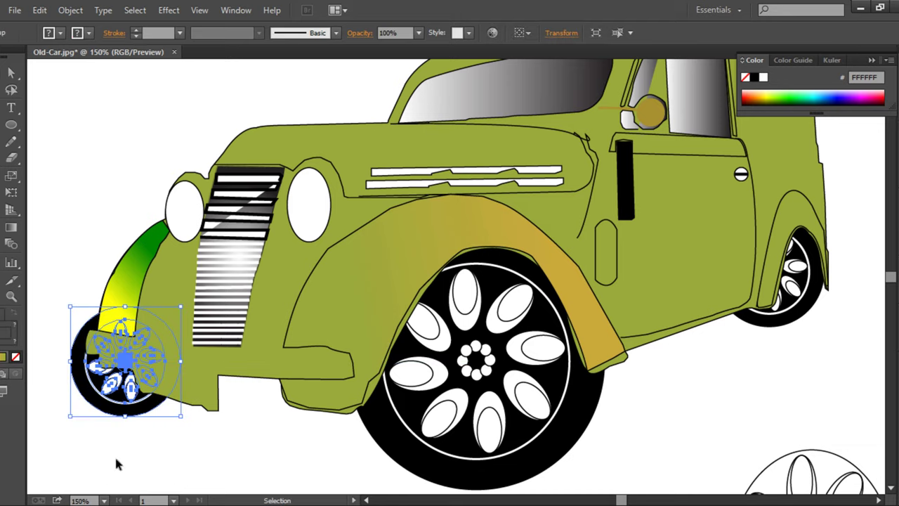
{"action": "key", "text": "ctrl+bracketleft"}
{"action": "key", "text": "ctrl+bracketleft"}
{"action": "key", "text": "ctrl+bracketleft"}
{"action": "key", "text": "ctrl+bracketleft"}
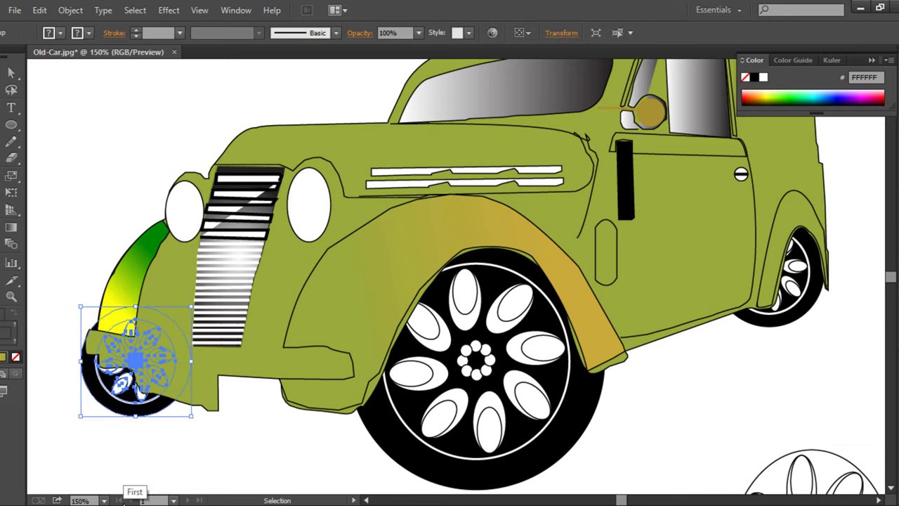
{"action": "left_click", "coordinate": [57, 346]}
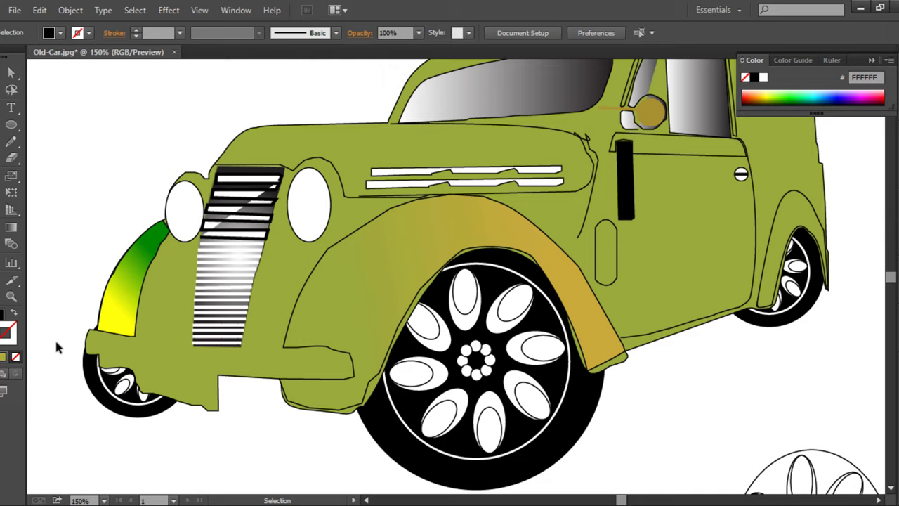
- Delete the leftover wheel sketch beside the car
{"action": "key", "text": "ctrl+minus"}
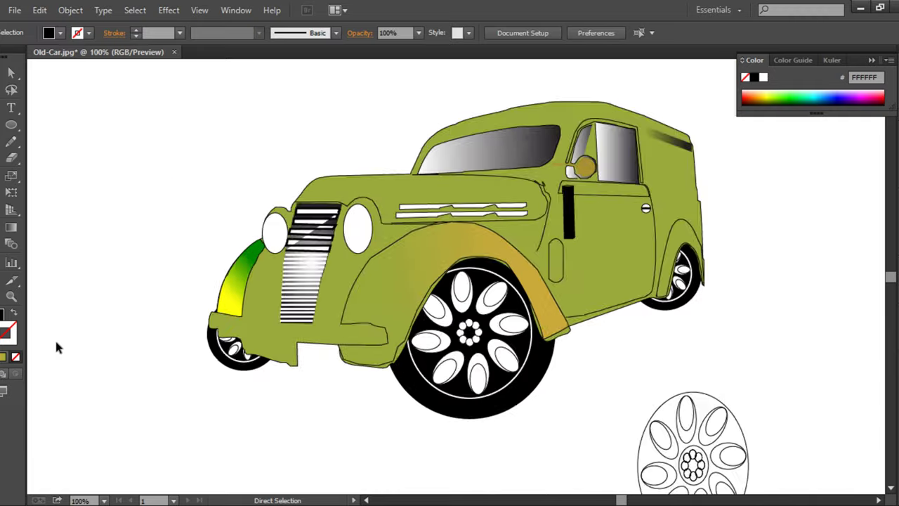
{"action": "key", "text": "ctrl+minus"}
{"action": "left_click", "coordinate": [603, 382]}
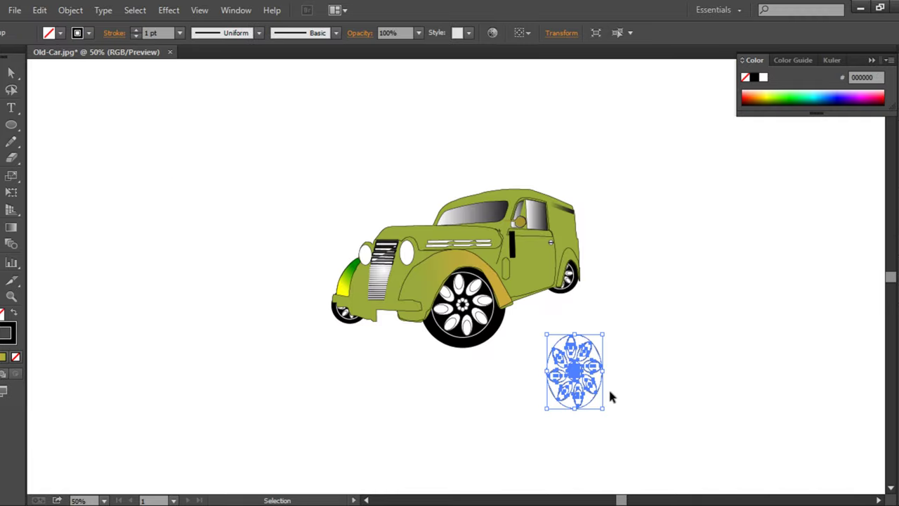
{"action": "key", "text": "Delete"}
{"action": "left_click_drag", "start_coordinate": [569, 371], "coordinate": [464, 405]}
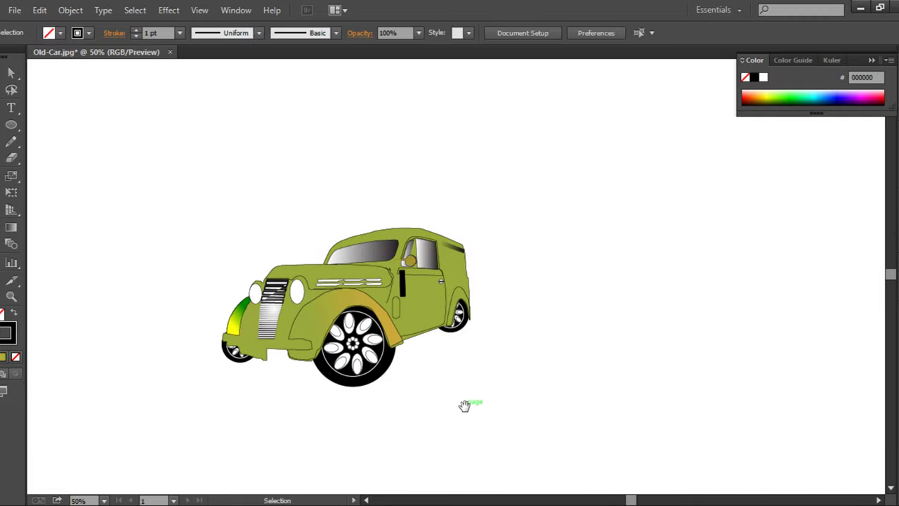
- Give the oval door handle a 2 pt outline and a white fill
{"action": "key", "text": "ctrl+plus"}
{"action": "key", "text": "ctrl+plus"}
{"action": "key", "text": "ctrl+plus"}
{"action": "left_click", "coordinate": [220, 149]}
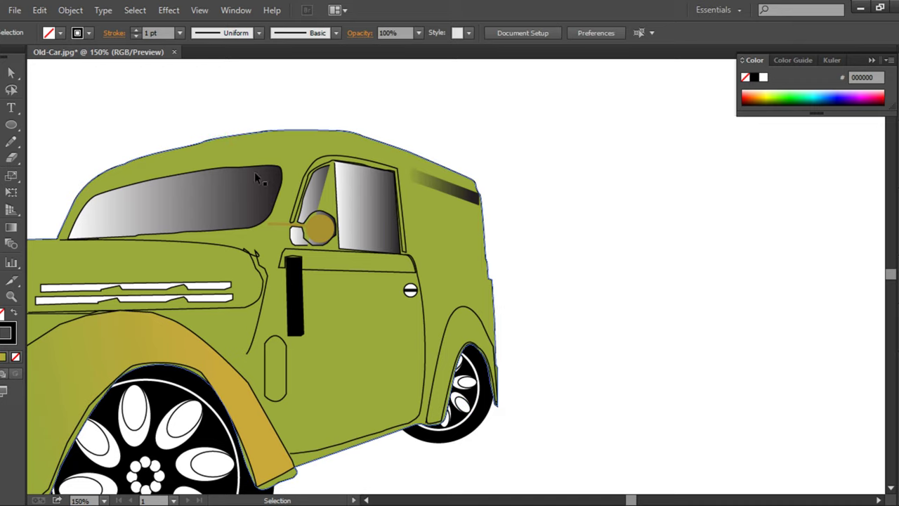
{"action": "left_click", "coordinate": [316, 225]}
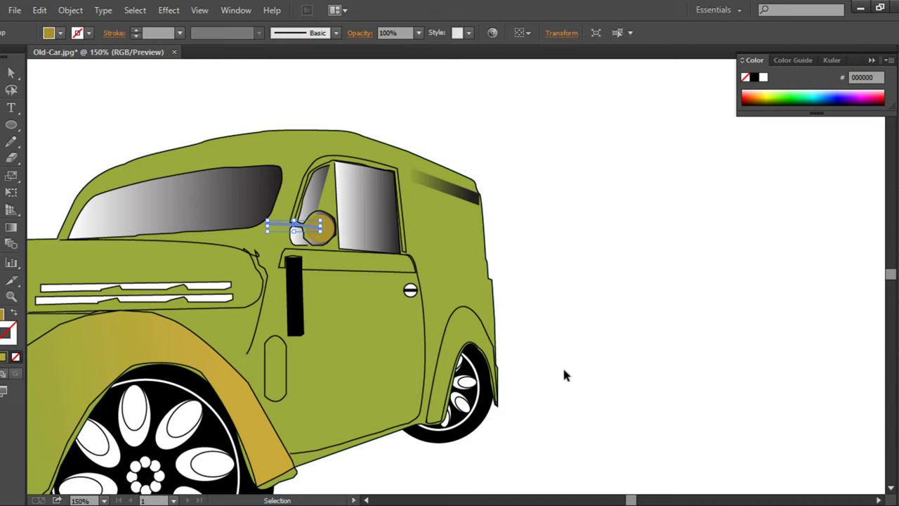
{"action": "left_click", "coordinate": [285, 395]}
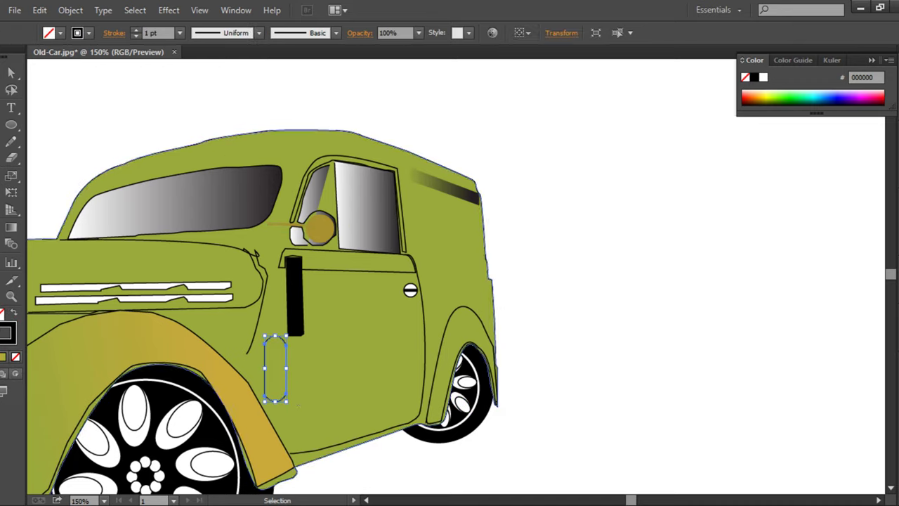
{"action": "left_click", "coordinate": [135, 30]}
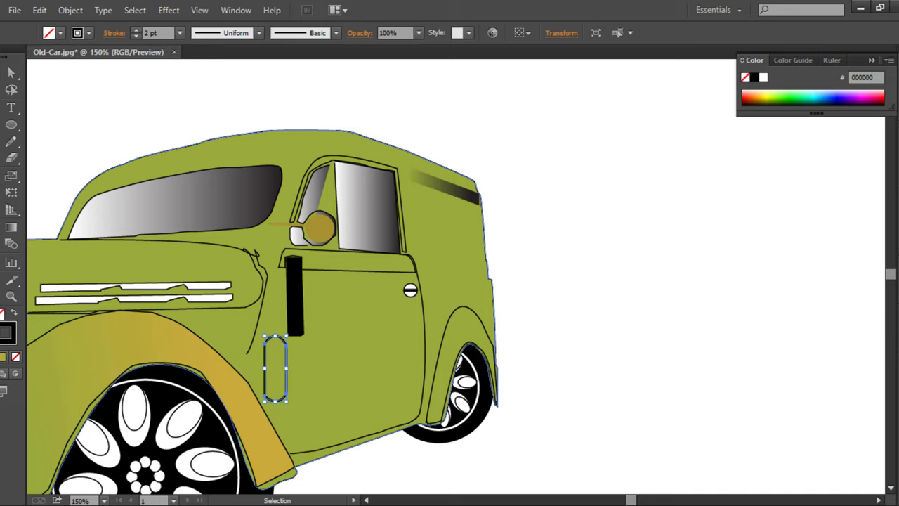
{"action": "left_click", "coordinate": [764, 77]}
{"action": "left_click", "coordinate": [700, 259]}
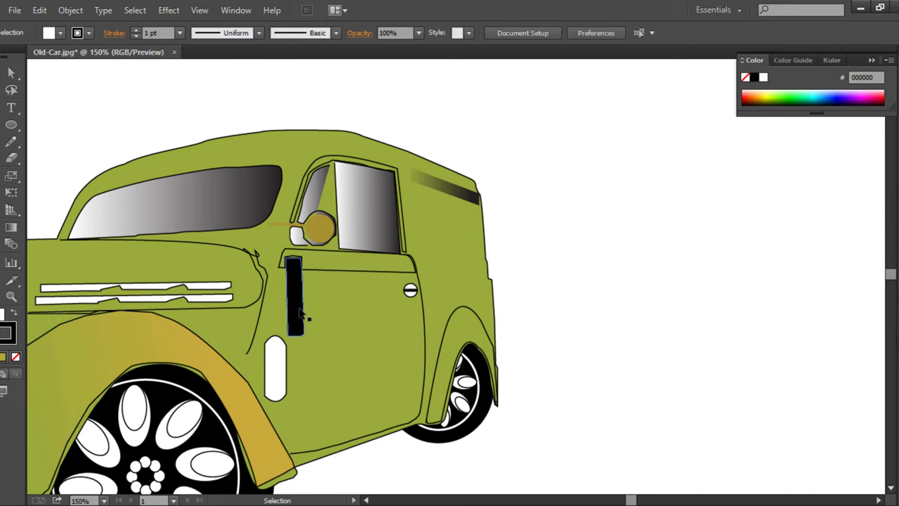
- Give the hood trim line a 2 pt stroke, trying 3 pt before settling back on 2 pt
{"action": "left_click_drag", "start_coordinate": [357, 395], "coordinate": [535, 354]}
{"action": "left_click", "coordinate": [236, 326]}
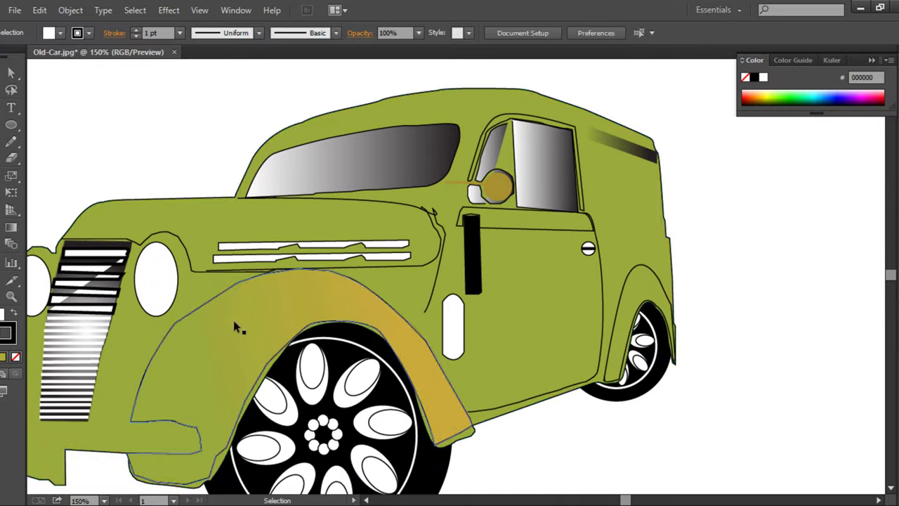
{"action": "left_click", "coordinate": [198, 268]}
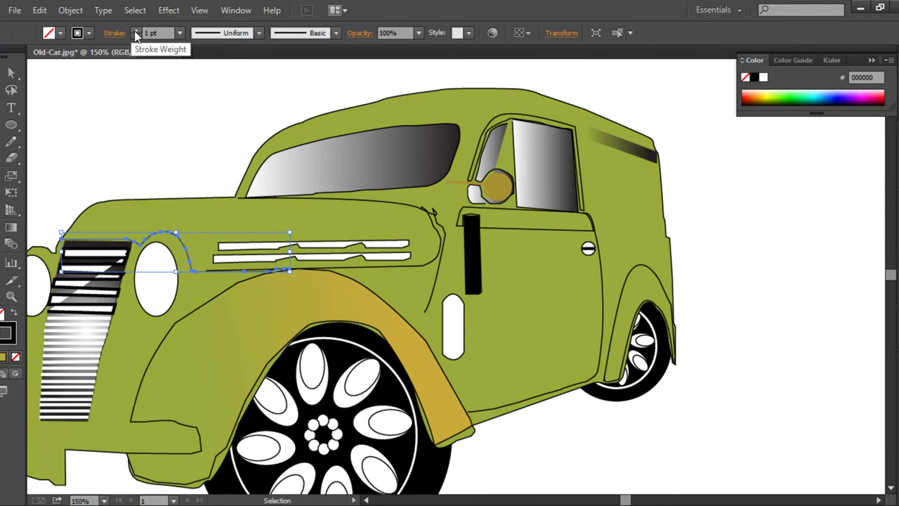
{"action": "left_click", "coordinate": [136, 31]}
{"action": "left_click", "coordinate": [133, 98]}
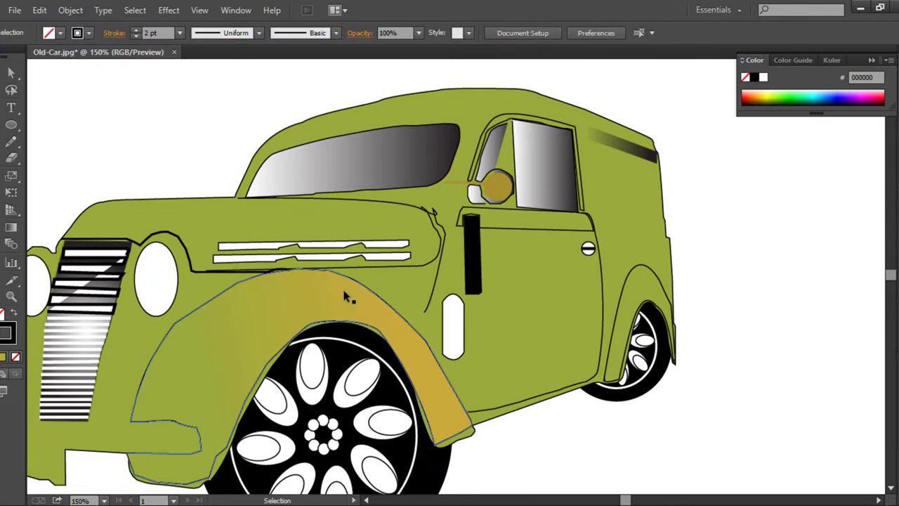
{"action": "left_click", "coordinate": [374, 267]}
{"action": "left_click", "coordinate": [136, 30]}
{"action": "left_click", "coordinate": [148, 105]}
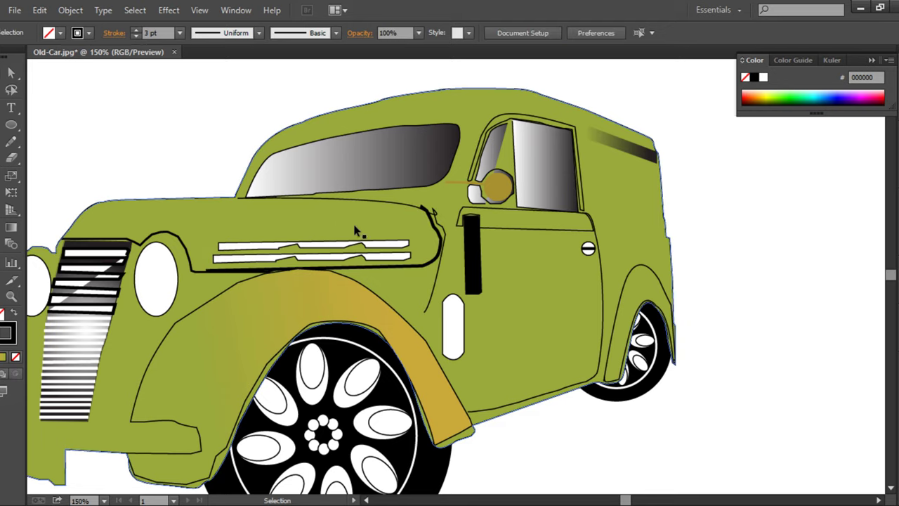
{"action": "left_click", "coordinate": [341, 271]}
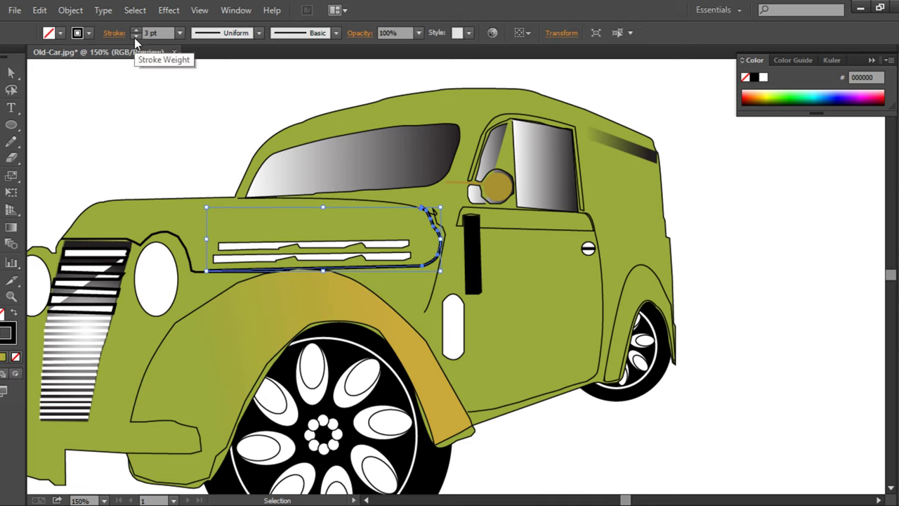
{"action": "left_click", "coordinate": [135, 36]}
{"action": "left_click", "coordinate": [155, 109]}
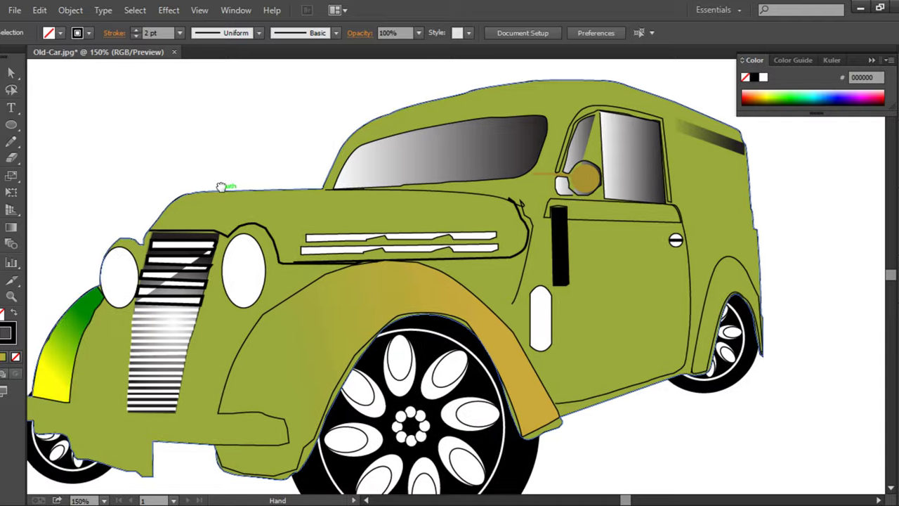
- Try shrinking the right headlight oval, then undo the resize
{"action": "left_click_drag", "start_coordinate": [133, 202], "coordinate": [226, 165]}
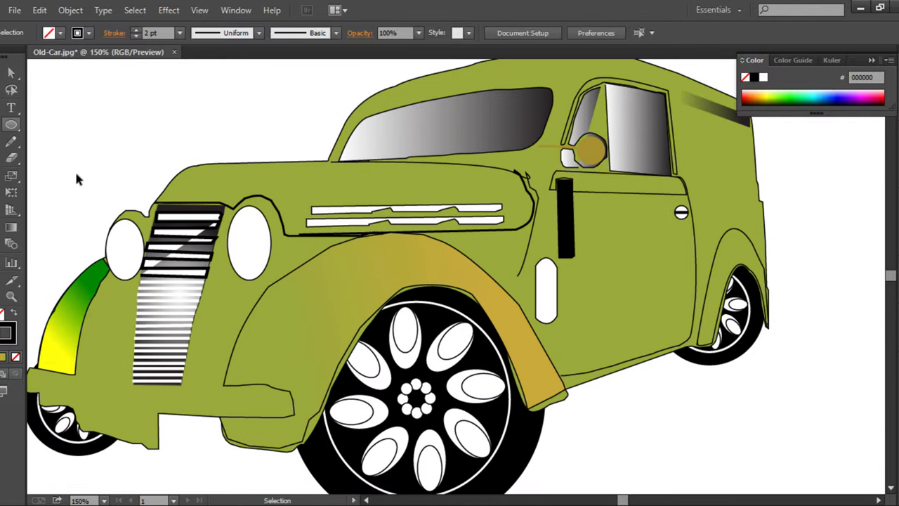
{"action": "key", "text": "v"}
{"action": "left_click", "coordinate": [264, 268]}
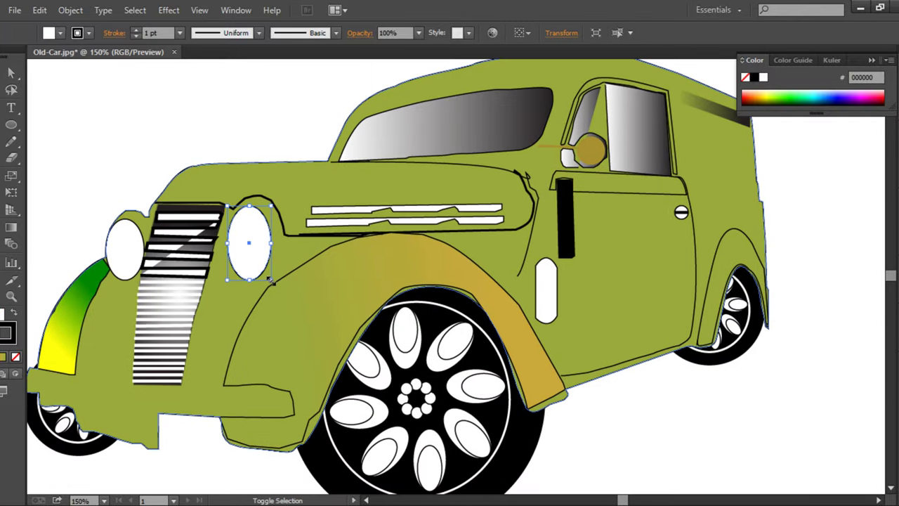
{"action": "left_click_drag", "start_coordinate": [272, 279], "coordinate": [264, 267]}
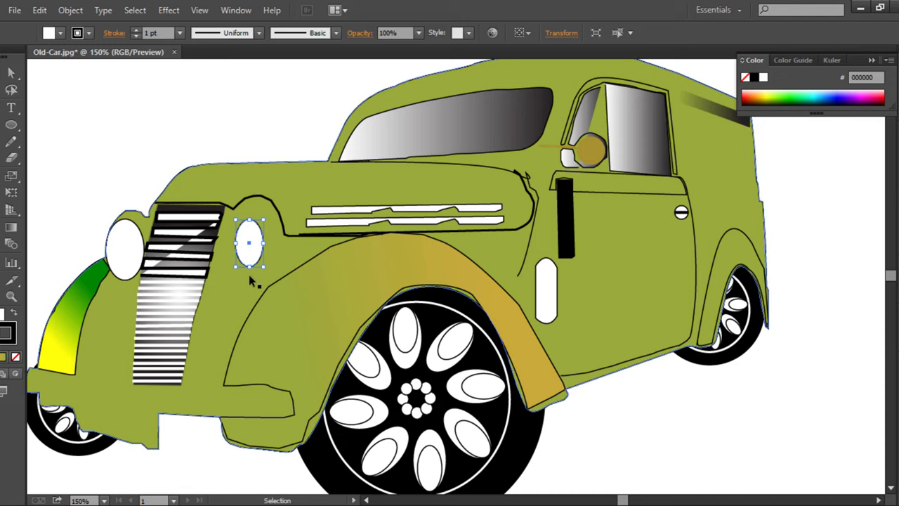
{"action": "key", "text": "ctrl+z"}
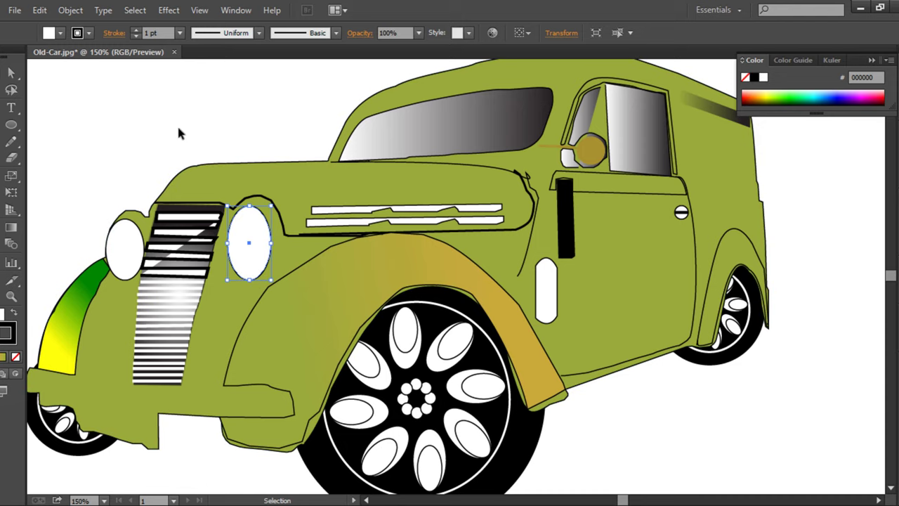
{"action": "left_click", "coordinate": [177, 132]}
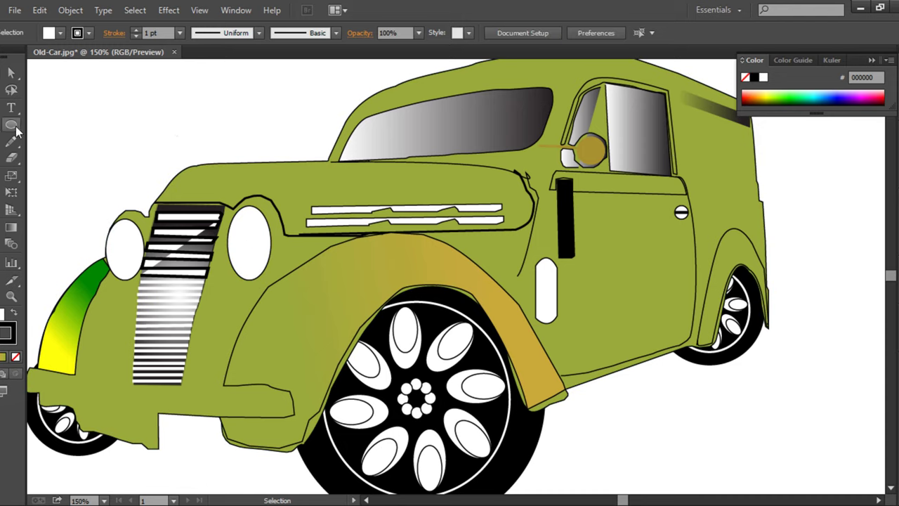
- Draw a wide rectangle above the car and give it a black fill
{"action": "key", "text": "a"}
{"action": "key", "text": "ctrl+minus"}
{"action": "key", "text": "ctrl+minus"}
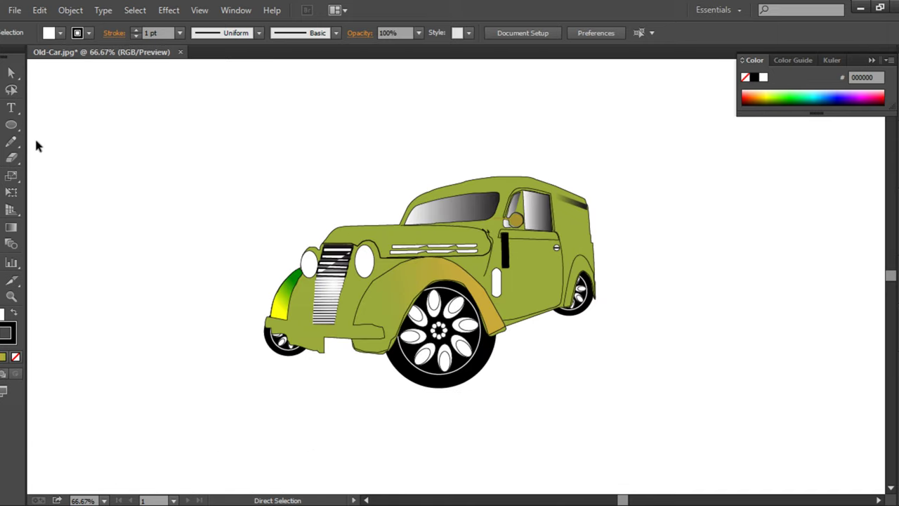
{"action": "left_click_drag", "start_coordinate": [404, 336], "coordinate": [309, 332]}
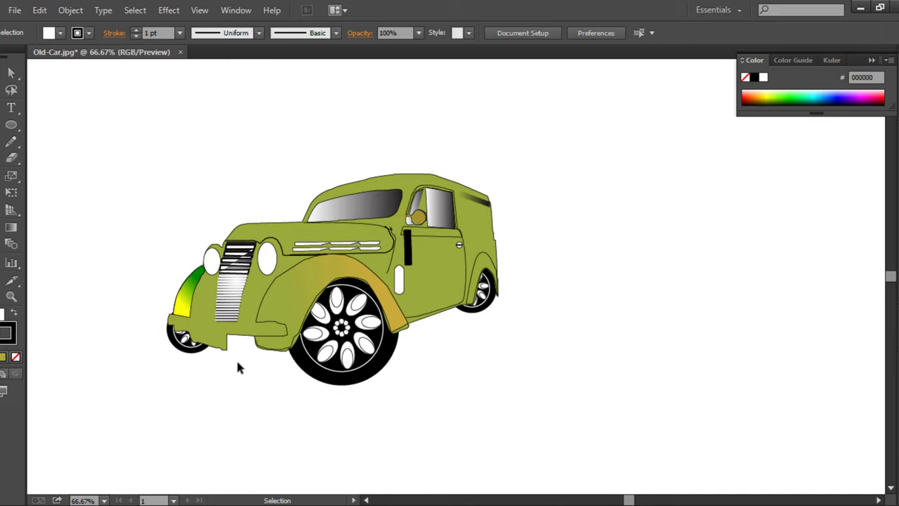
{"action": "left_click", "coordinate": [11, 124]}
{"action": "left_click", "coordinate": [70, 124]}
{"action": "left_click_drag", "start_coordinate": [71, 118], "coordinate": [571, 198]}
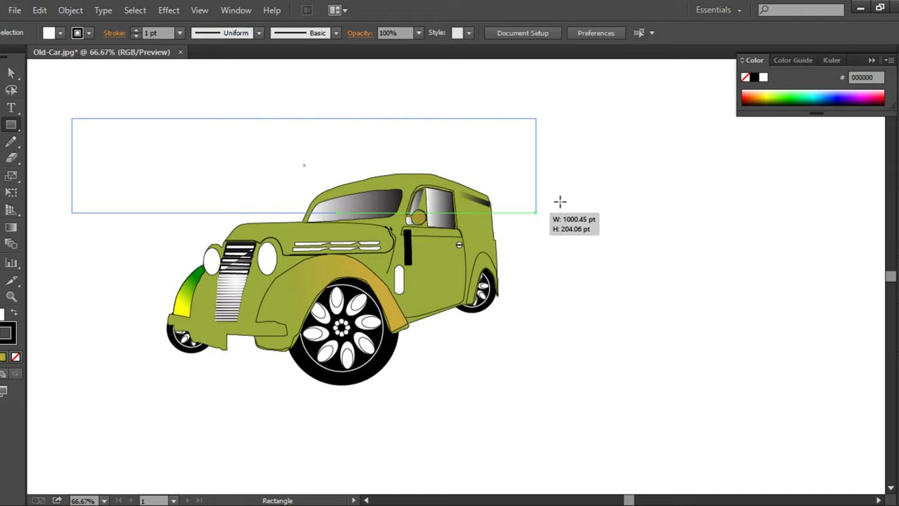
{"action": "left_click", "coordinate": [11, 73]}
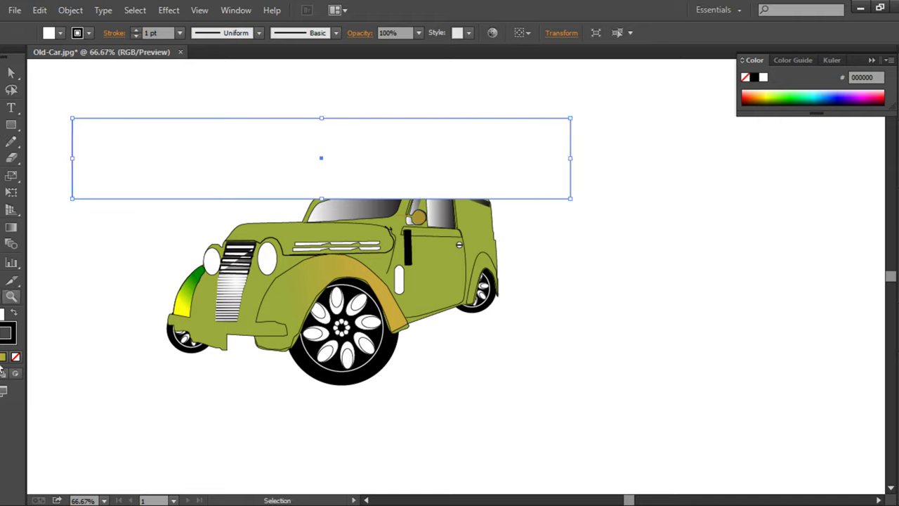
{"action": "left_click", "coordinate": [13, 314]}
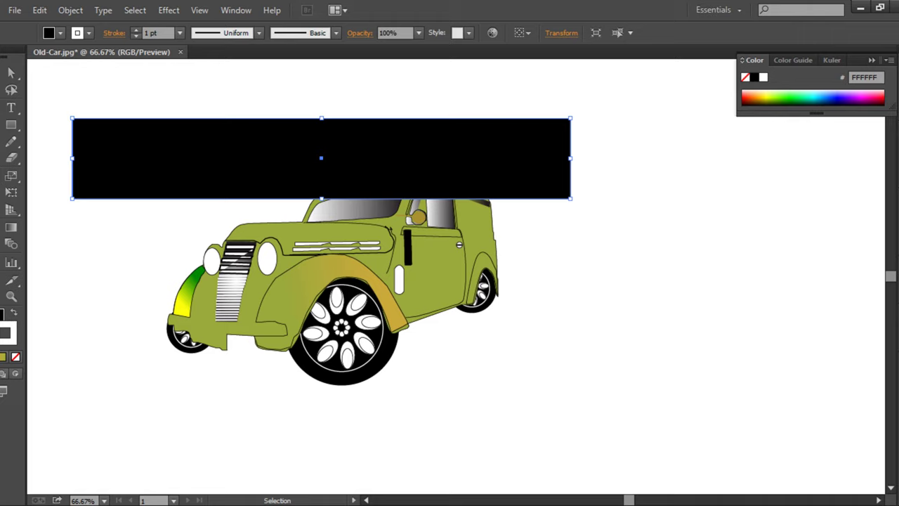
- Send the black rectangle to the back and resize it behind the car body
{"action": "right_click", "coordinate": [257, 156]}
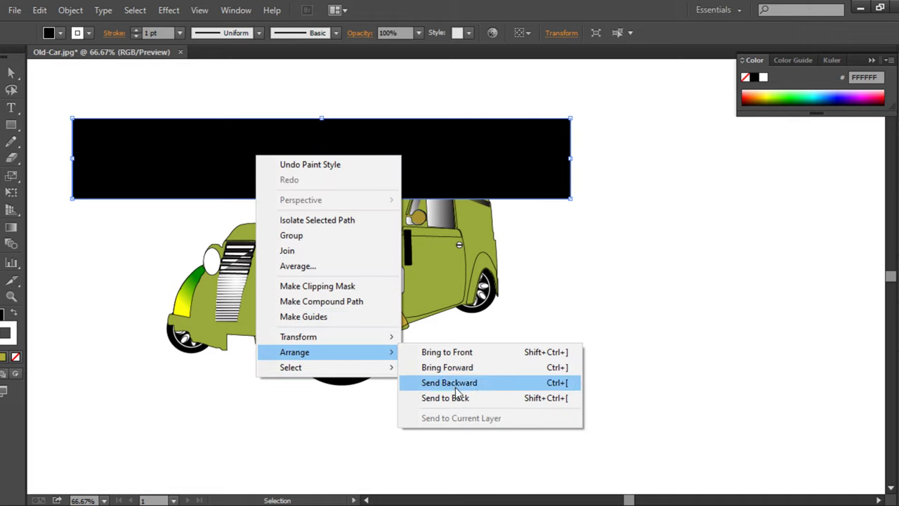
{"action": "left_click", "coordinate": [458, 398]}
{"action": "left_click_drag", "start_coordinate": [405, 186], "coordinate": [455, 322]}
{"action": "key", "text": "Down"}
{"action": "key", "text": "Down"}
{"action": "key", "text": "Down"}
{"action": "key", "text": "Down"}
{"action": "key", "text": "Down"}
{"action": "key", "text": "Down"}
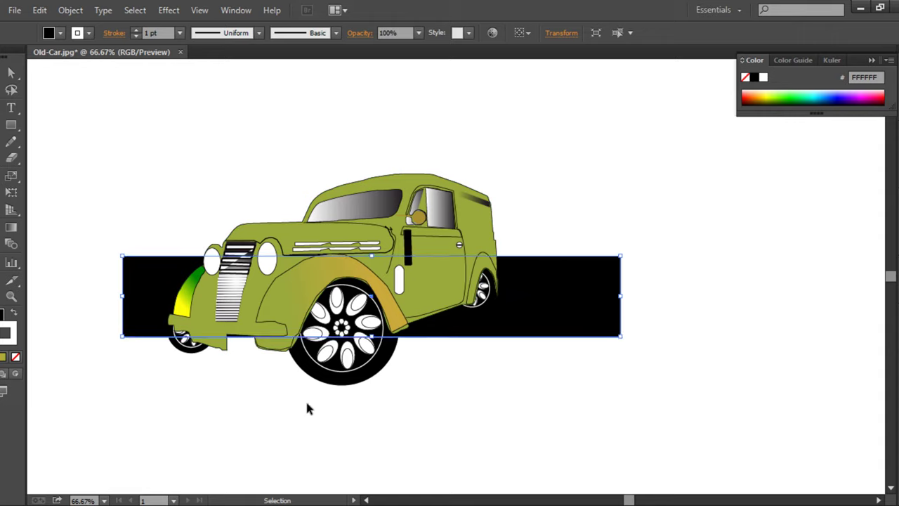
{"action": "key", "text": "Down"}
{"action": "key", "text": "Down"}
{"action": "key", "text": "Down"}
{"action": "left_click_drag", "start_coordinate": [621, 307], "coordinate": [463, 299]}
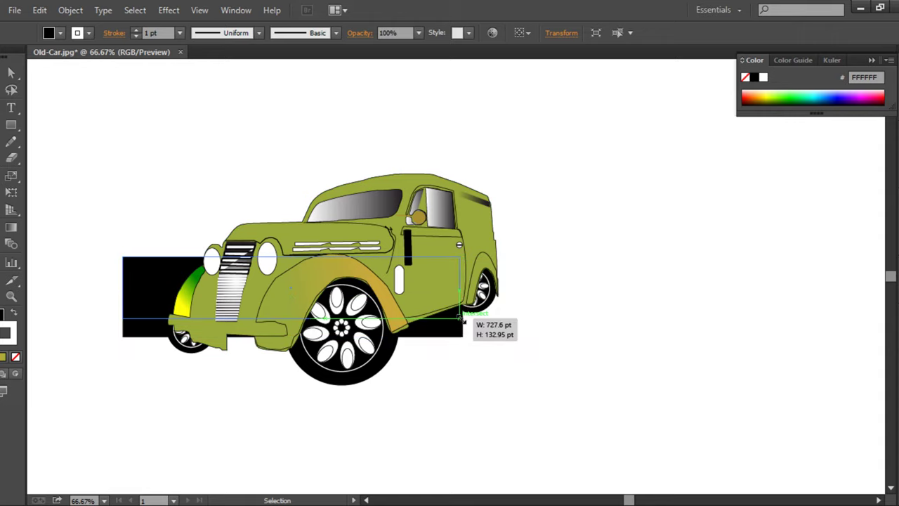
{"action": "left_click_drag", "start_coordinate": [463, 337], "coordinate": [460, 312]}
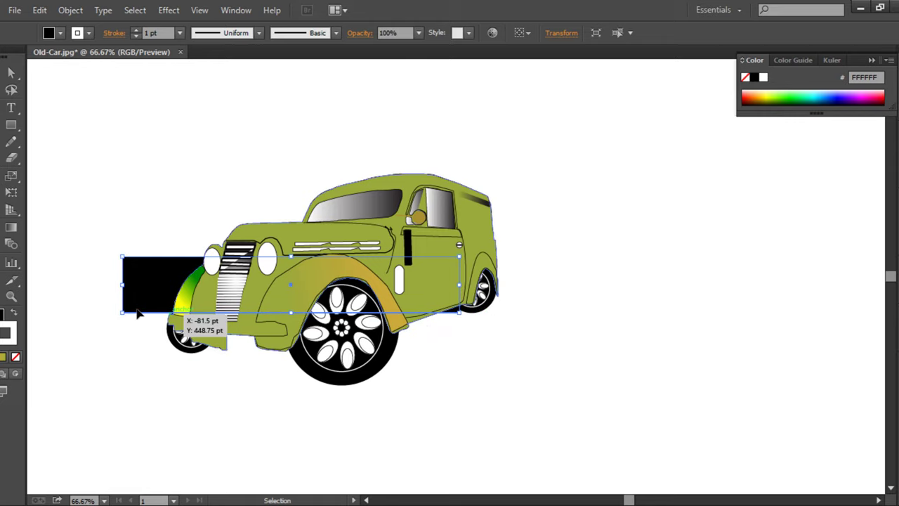
{"action": "left_click_drag", "start_coordinate": [170, 308], "coordinate": [173, 307]}
{"action": "left_click_drag", "start_coordinate": [125, 285], "coordinate": [196, 284]}
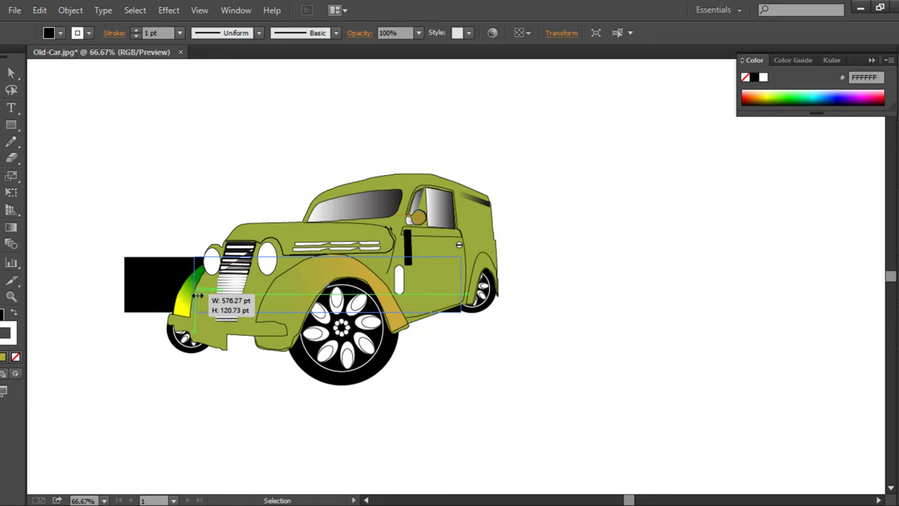
- Lower the underbody shape's bottom-left corner and adjust its bottom-right corner
{"action": "left_click", "coordinate": [12, 83]}
{"action": "left_click", "coordinate": [195, 311]}
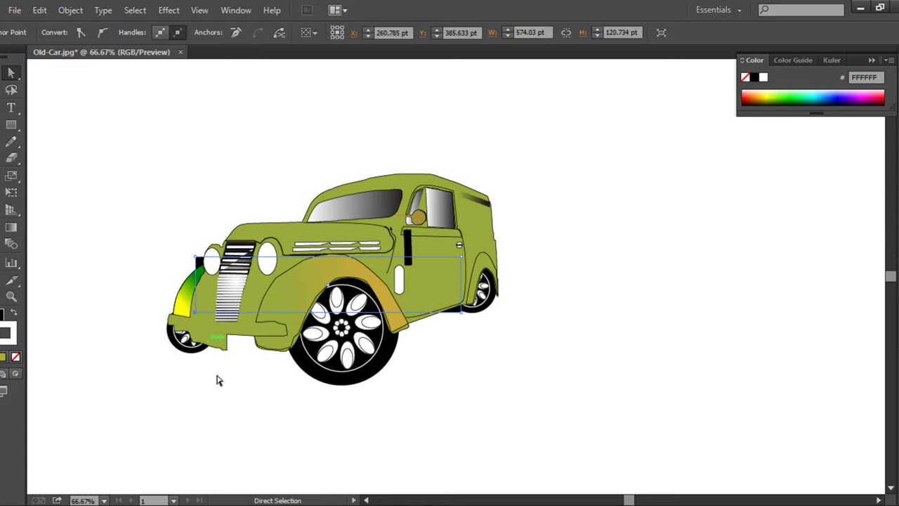
{"action": "key", "text": "shift+Down"}
{"action": "key", "text": "shift+Down"}
{"action": "key", "text": "shift+Down"}
{"action": "key", "text": "shift+Down"}
{"action": "key", "text": "shift+Down"}
{"action": "key", "text": "shift+Down"}
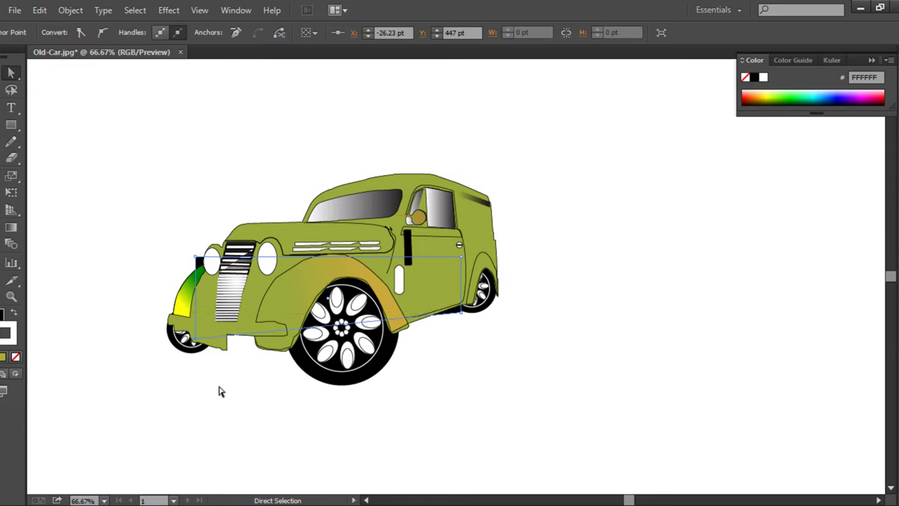
{"action": "key", "text": "shift+Down"}
{"action": "key", "text": "shift+Down"}
{"action": "key", "text": "shift+Down"}
{"action": "left_click_drag", "start_coordinate": [460, 311], "coordinate": [461, 317]}
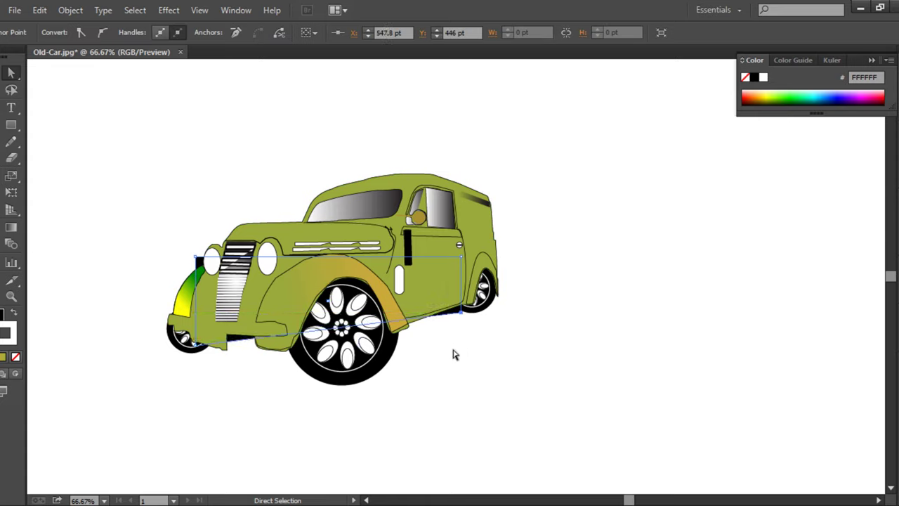
{"action": "key", "text": "Up"}
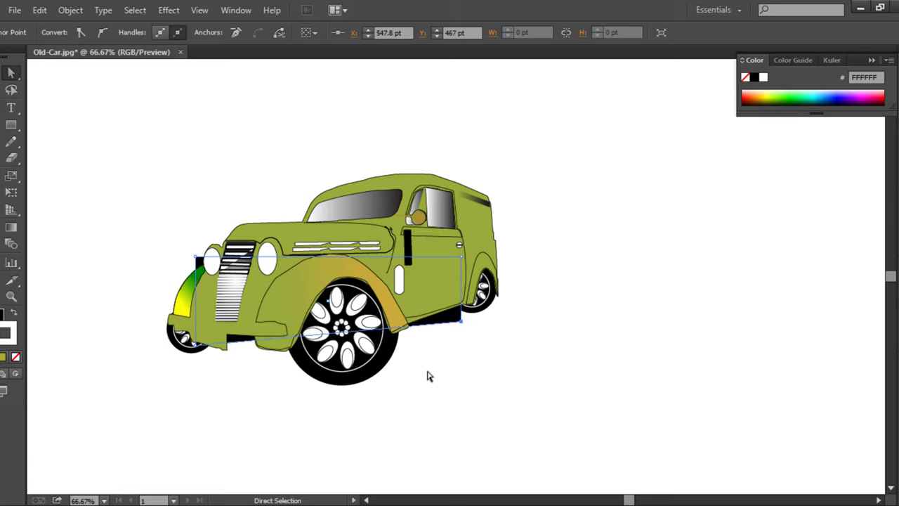
{"action": "key", "text": "Up"}
{"action": "key", "text": "Up"}
{"action": "key", "text": "Up"}
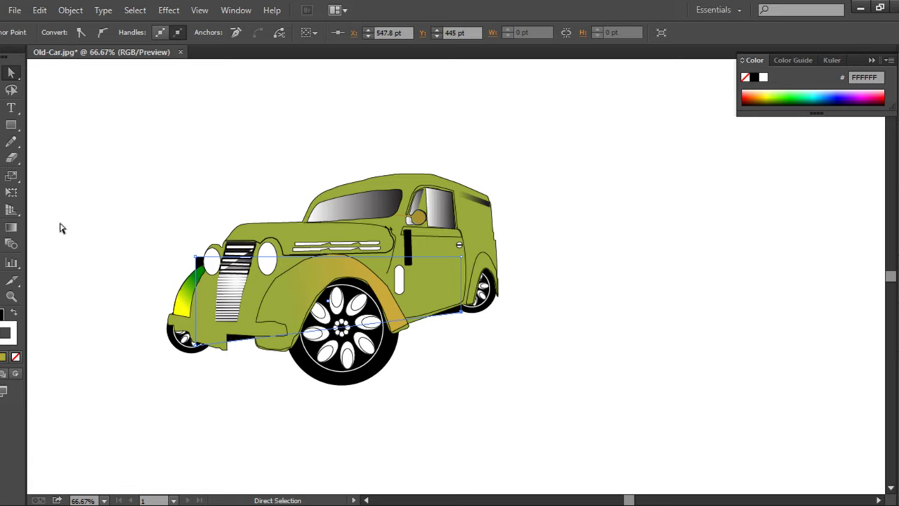
- Fine-tune the bottom-left corner's position with arrow-key nudges
{"action": "left_click", "coordinate": [196, 349]}
{"action": "key", "text": "shift+Down"}
{"action": "key", "text": "shift+Right"}
{"action": "key", "text": "shift+Right"}
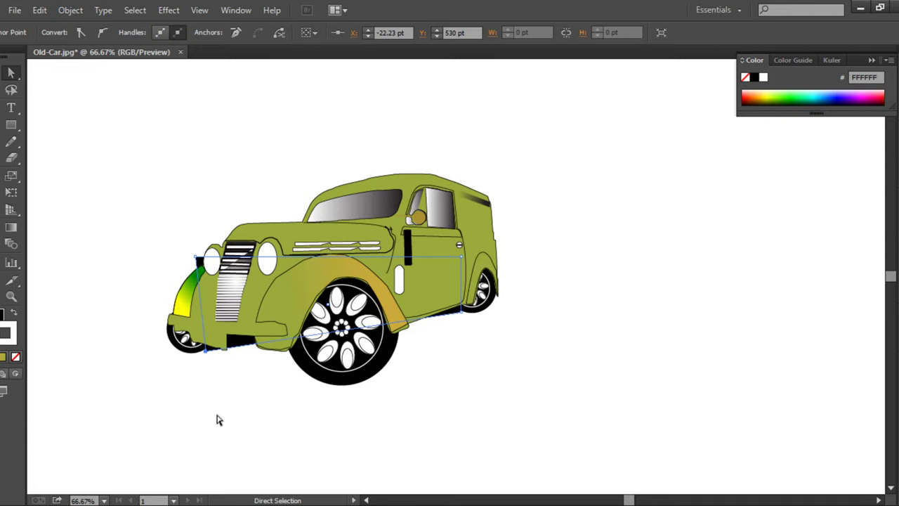
{"action": "key", "text": "shift+Right"}
{"action": "key", "text": "shift+Right"}
{"action": "key", "text": "shift+Right"}
{"action": "key", "text": "shift+Left"}
{"action": "key", "text": "shift+Left"}
{"action": "key", "text": "shift+Left"}
{"action": "key", "text": "shift+Left"}
{"action": "key", "text": "Up"}
{"action": "key", "text": "Up"}
- Set the gradient front wheel-arch fender's stroke to None, then view the whole car
{"action": "left_click_drag", "start_coordinate": [298, 285], "coordinate": [301, 290]}
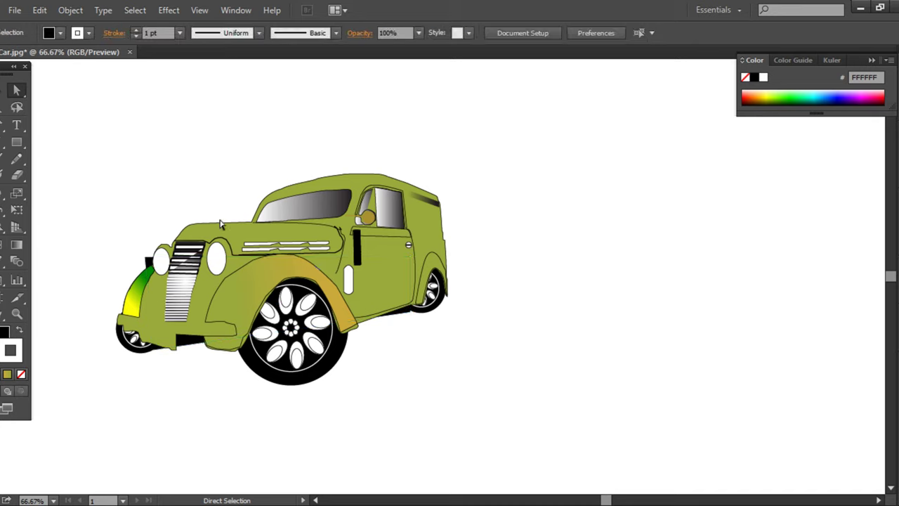
{"action": "left_click", "coordinate": [176, 398]}
{"action": "key", "text": "ctrl+equal"}
{"action": "key", "text": "ctrl+equal"}
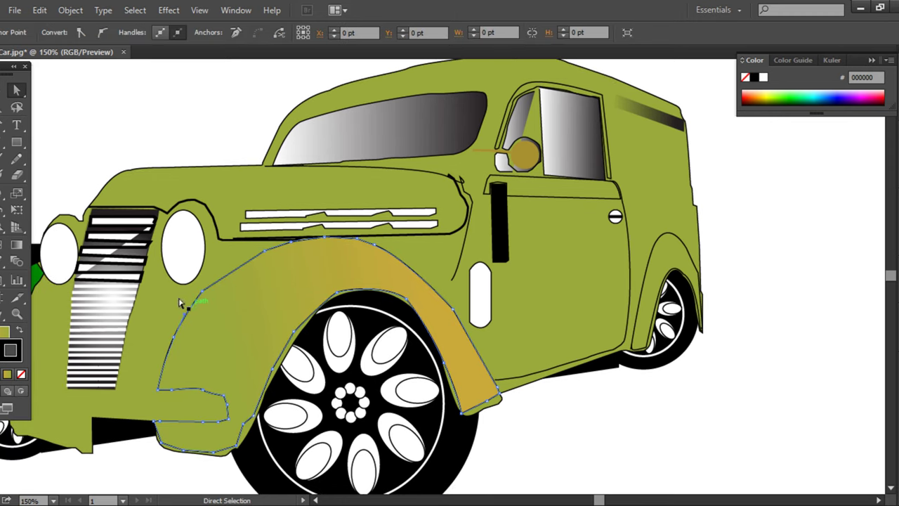
{"action": "left_click", "coordinate": [193, 309]}
{"action": "left_click", "coordinate": [99, 120]}
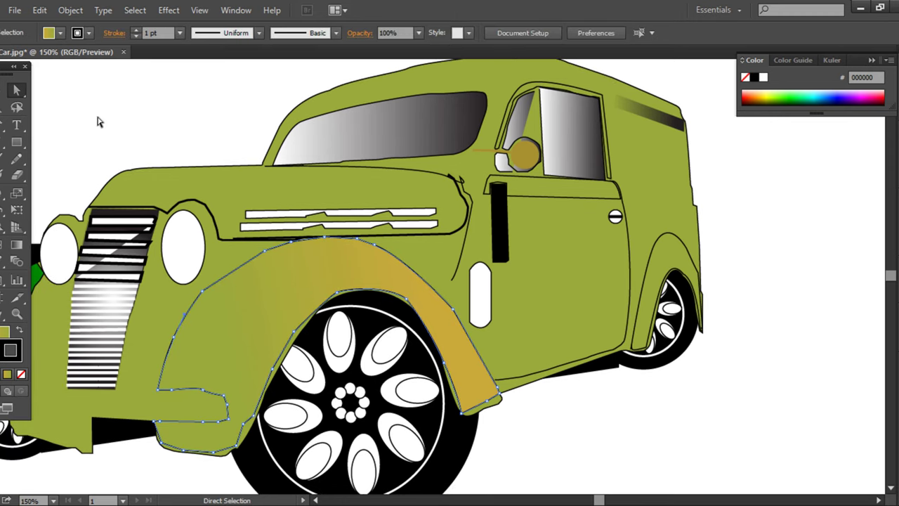
{"action": "key", "text": "v"}
{"action": "left_click", "coordinate": [174, 349]}
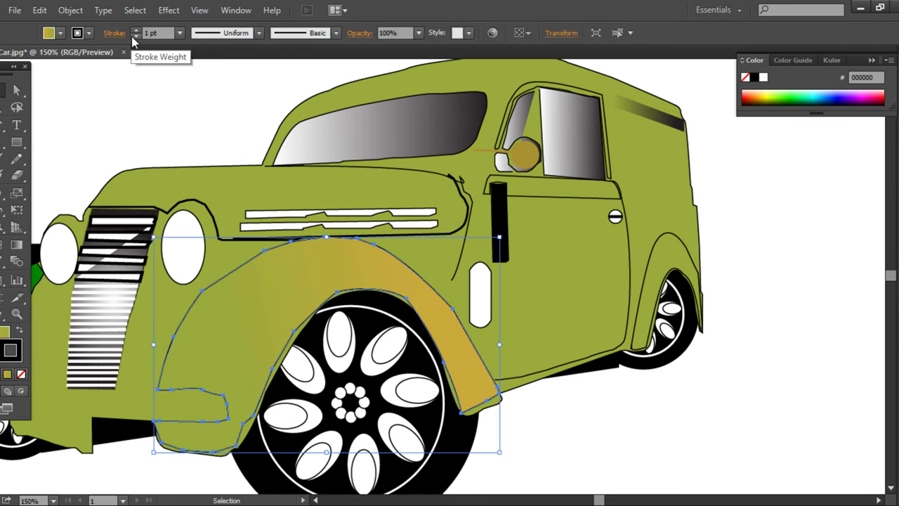
{"action": "left_click", "coordinate": [136, 36]}
{"action": "left_click", "coordinate": [152, 127]}
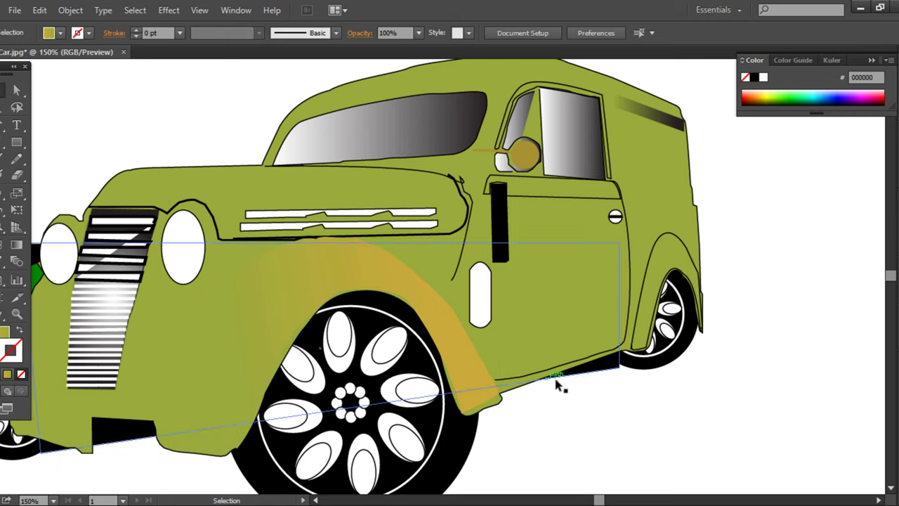
{"action": "key", "text": "ctrl+1"}
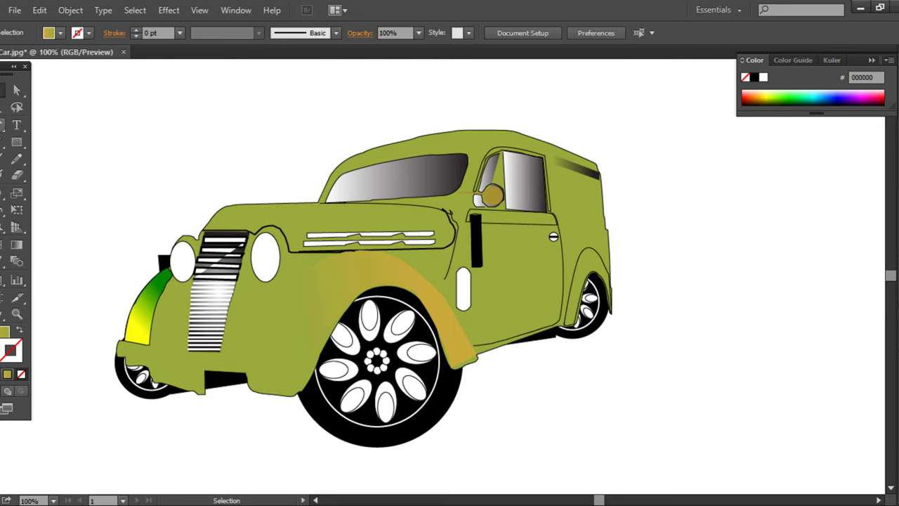
{"action": "key", "text": "ctrl+minus"}
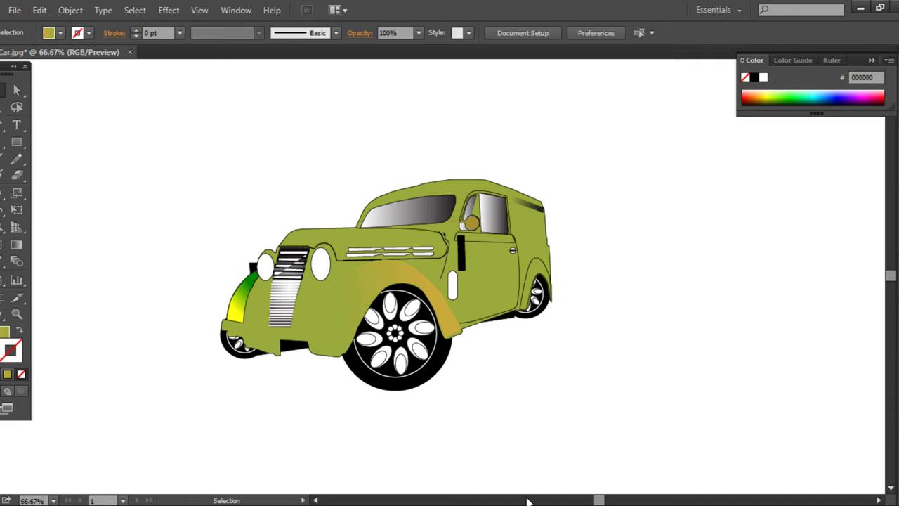
- Draw a flat black ellipse beneath the car
{"action": "left_click_drag", "start_coordinate": [17, 142], "coordinate": [73, 175]}
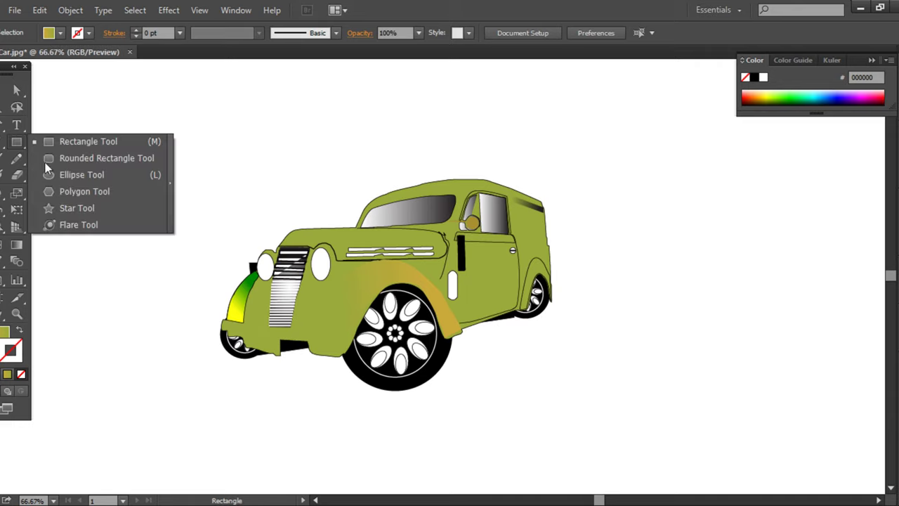
{"action": "mouse_move", "coordinate": [300, 367]}
{"action": "left_mouse_down"}
{"action": "mouse_move", "coordinate": [651, 384]}
{"action": "mouse_move", "coordinate": [685, 371]}
{"action": "left_mouse_up"}
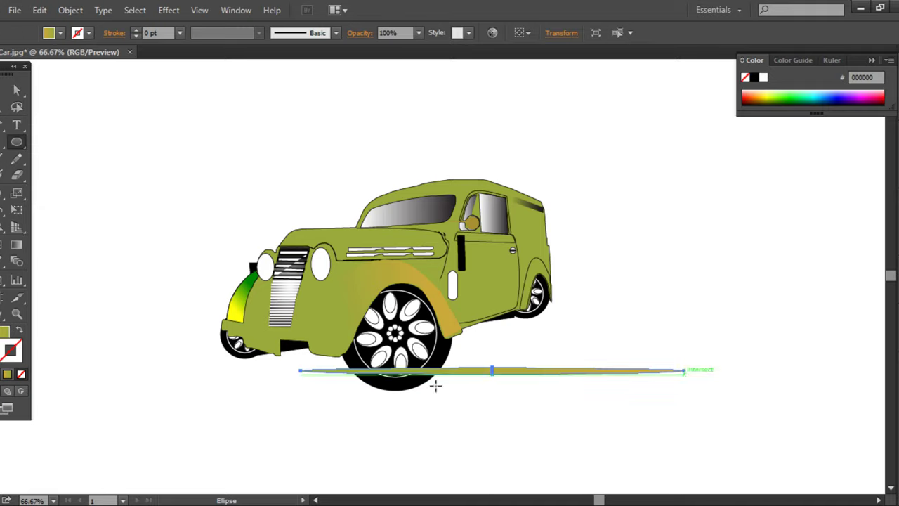
{"action": "left_click", "coordinate": [3, 356]}
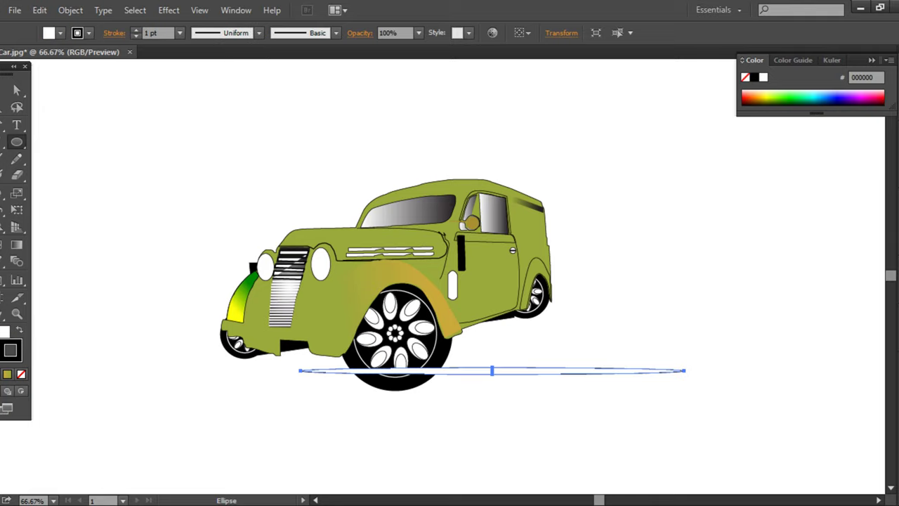
{"action": "left_click", "coordinate": [19, 331]}
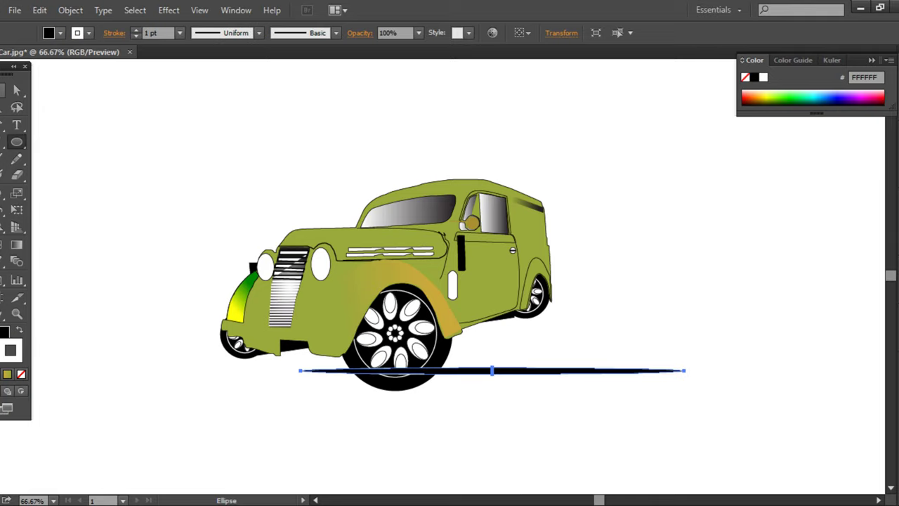
{"action": "key", "text": "v"}
{"action": "mouse_move", "coordinate": [491, 366]}
{"action": "left_mouse_down"}
{"action": "mouse_move", "coordinate": [371, 363]}
{"action": "mouse_move", "coordinate": [350, 351]}
{"action": "left_mouse_up"}
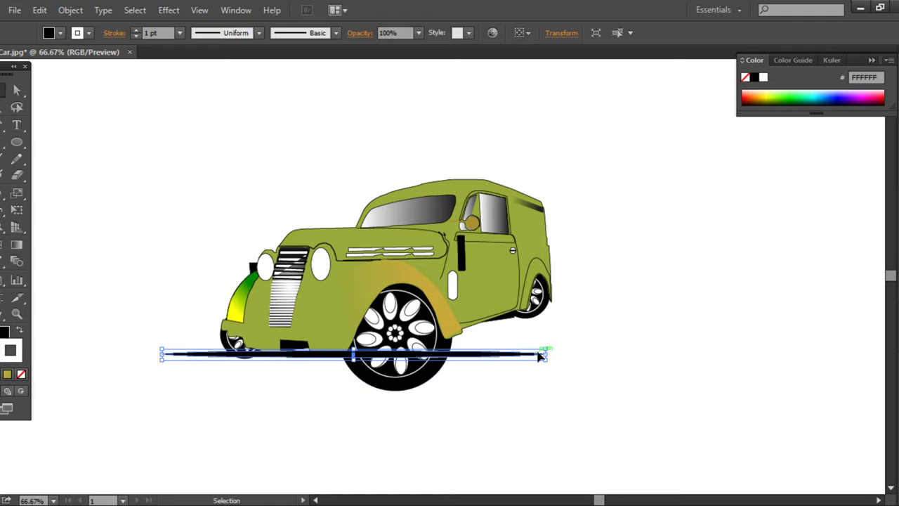
- Tilt and thicken the ellipse, set its opacity to 20%, and shorten its left end
{"action": "left_click_drag", "start_coordinate": [541, 357], "coordinate": [491, 404]}
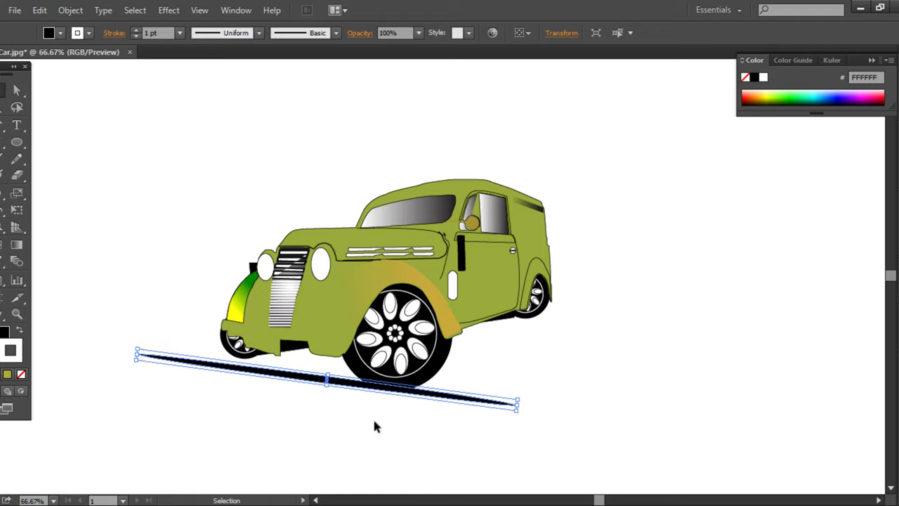
{"action": "left_click_drag", "start_coordinate": [326, 381], "coordinate": [320, 386]}
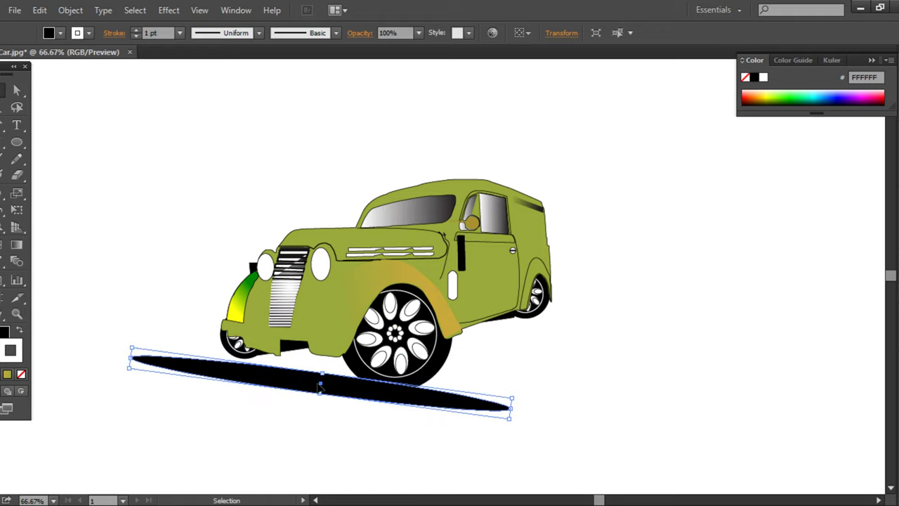
{"action": "left_click", "coordinate": [419, 33]}
{"action": "left_click", "coordinate": [432, 112]}
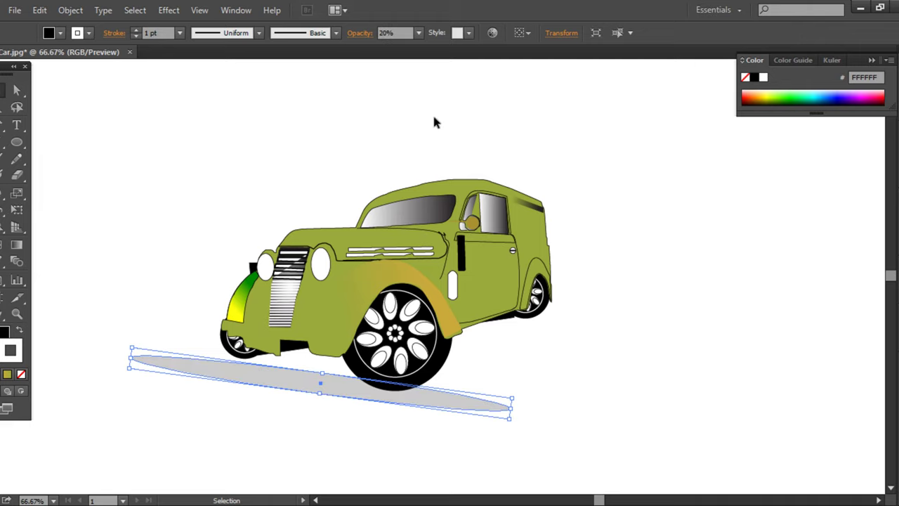
{"action": "left_click_drag", "start_coordinate": [130, 363], "coordinate": [236, 369]}
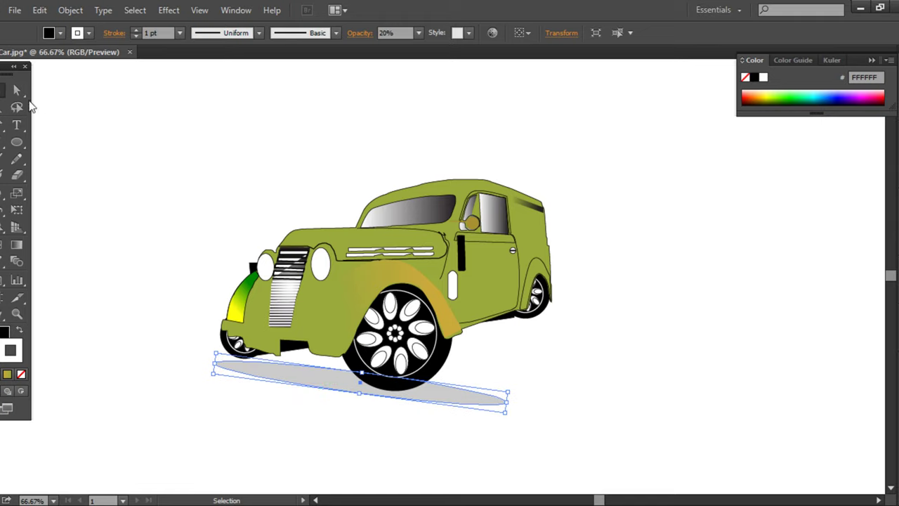
- Drag the shadow's anchors so it runs under the car toward the rear wheel
{"action": "left_click", "coordinate": [17, 90]}
{"action": "mouse_move", "coordinate": [507, 406]}
{"action": "left_mouse_down"}
{"action": "mouse_move", "coordinate": [530, 355]}
{"action": "mouse_move", "coordinate": [484, 406]}
{"action": "mouse_move", "coordinate": [558, 317]}
{"action": "left_mouse_up"}
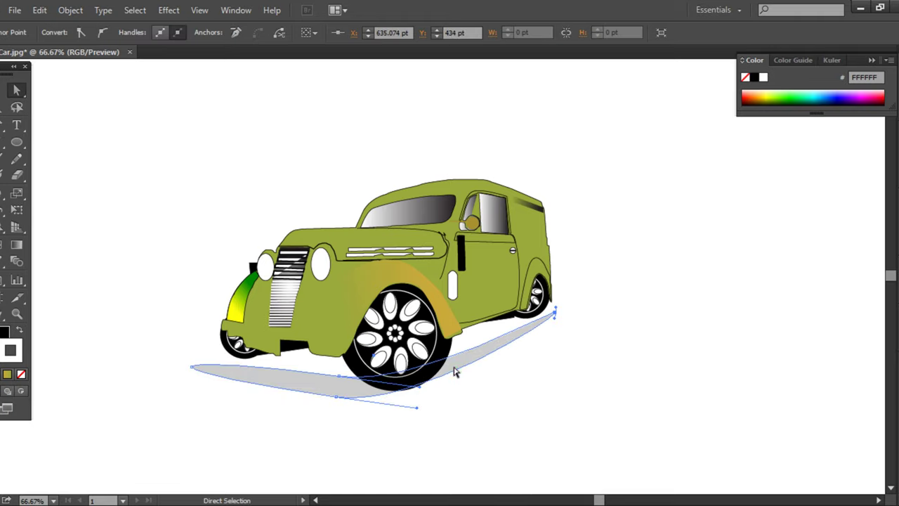
{"action": "left_click_drag", "start_coordinate": [454, 372], "coordinate": [490, 361]}
{"action": "left_click", "coordinate": [456, 387]}
{"action": "left_click_drag", "start_coordinate": [378, 398], "coordinate": [379, 411]}
{"action": "left_click", "coordinate": [381, 383]}
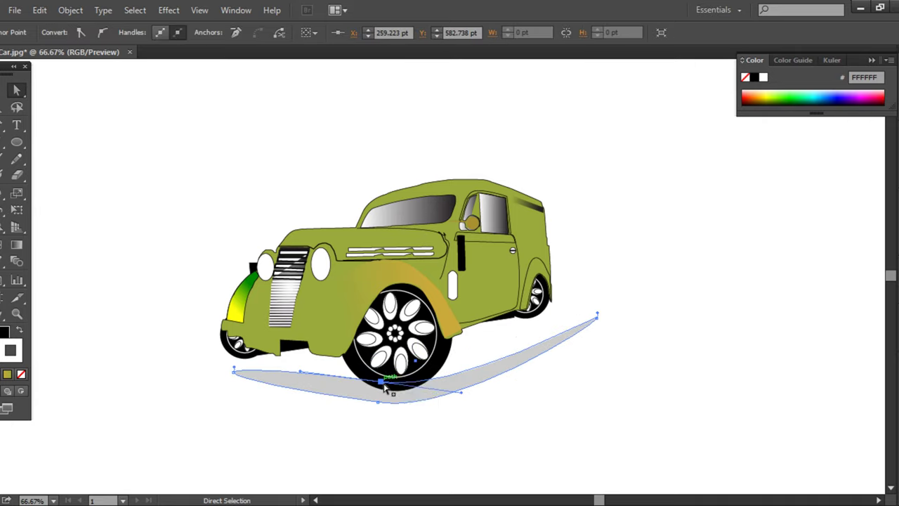
{"action": "left_click_drag", "start_coordinate": [361, 392], "coordinate": [348, 387]}
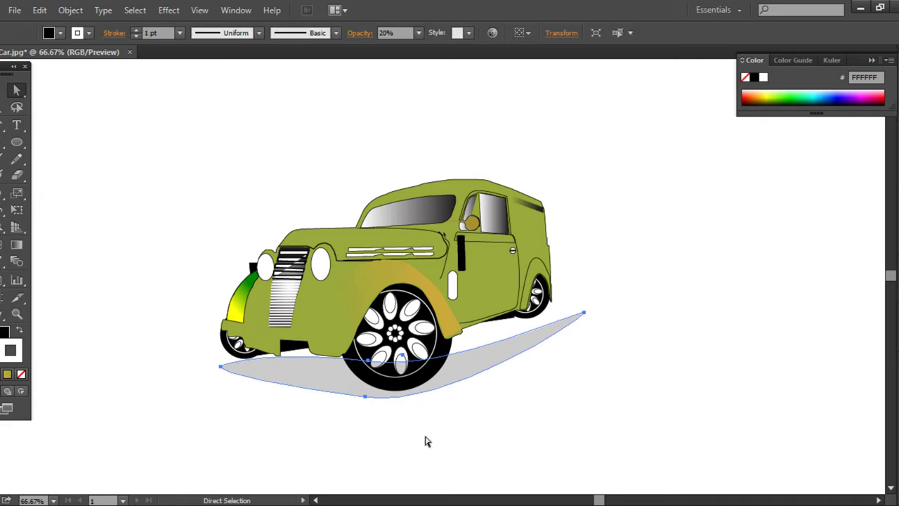
{"action": "left_click_drag", "start_coordinate": [582, 316], "coordinate": [557, 303]}
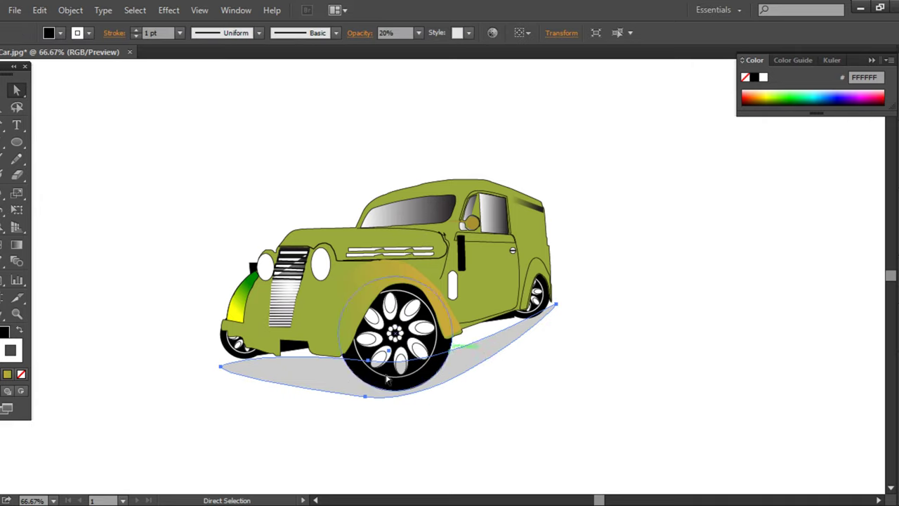
- Add an anchor on the shadow's upper edge and raise it to curve the sweep
{"action": "left_click", "coordinate": [2, 134]}
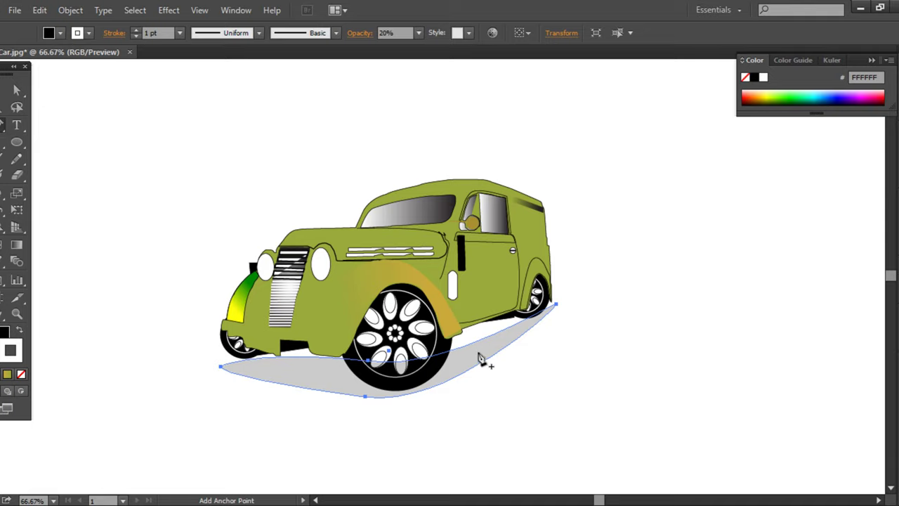
{"action": "left_click", "coordinate": [478, 343]}
{"action": "left_click", "coordinate": [17, 90]}
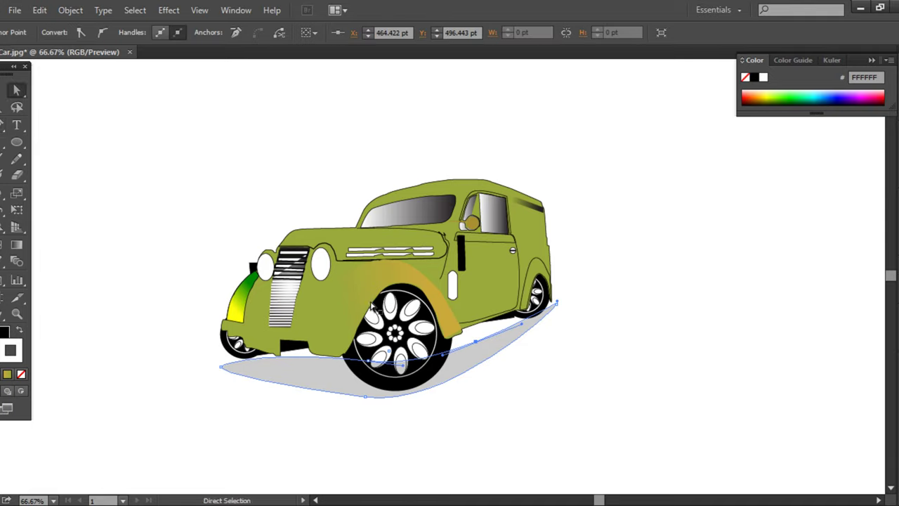
{"action": "key", "text": "Up"}
{"action": "key", "text": "Up"}
{"action": "key", "text": "Up"}
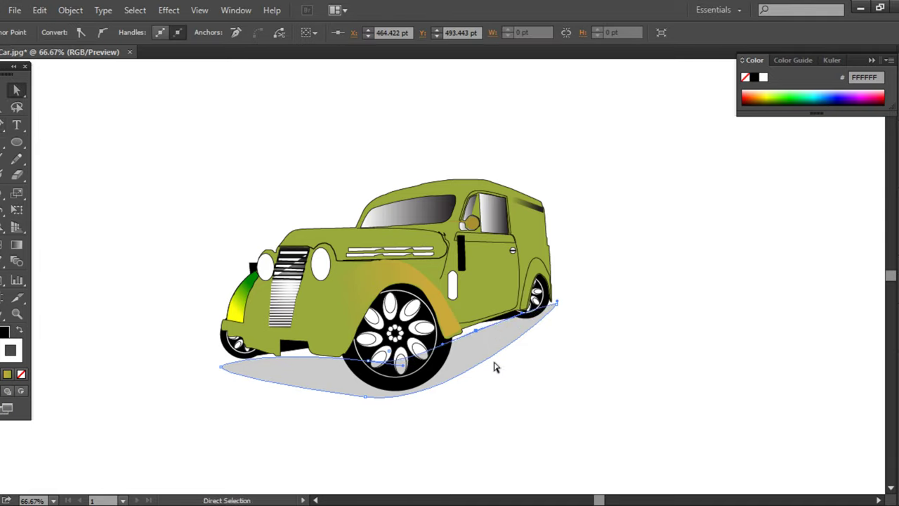
{"action": "key", "text": "Up"}
{"action": "key", "text": "Up"}
{"action": "key", "text": "Up"}
{"action": "left_click", "coordinate": [287, 373]}
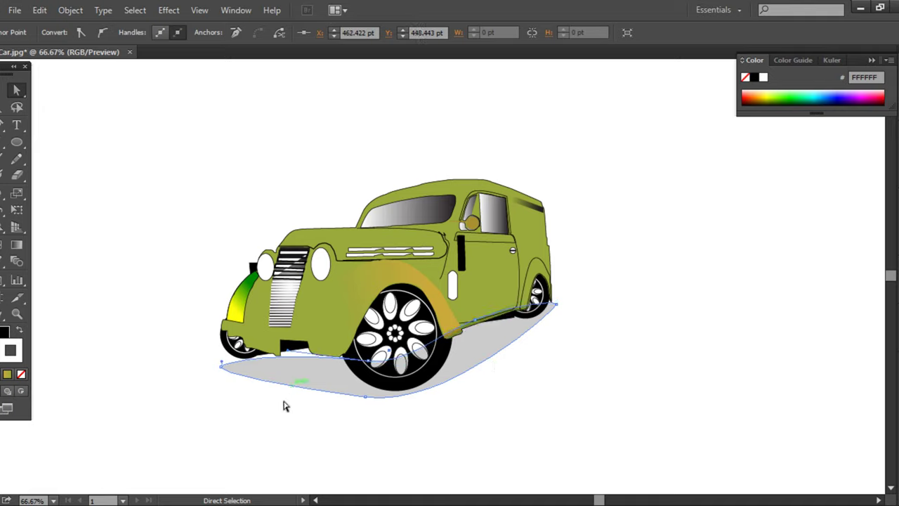
{"action": "left_click", "coordinate": [267, 442]}
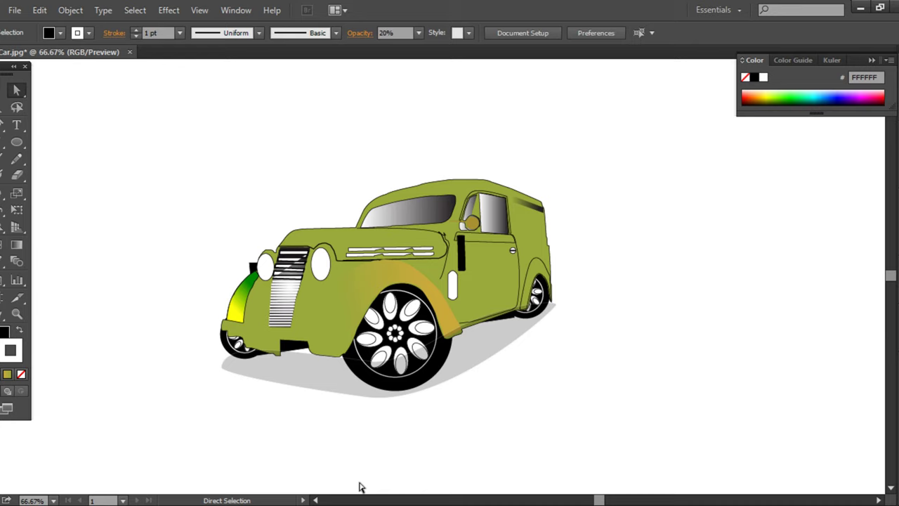
{"action": "key", "text": "ctrl+1"}
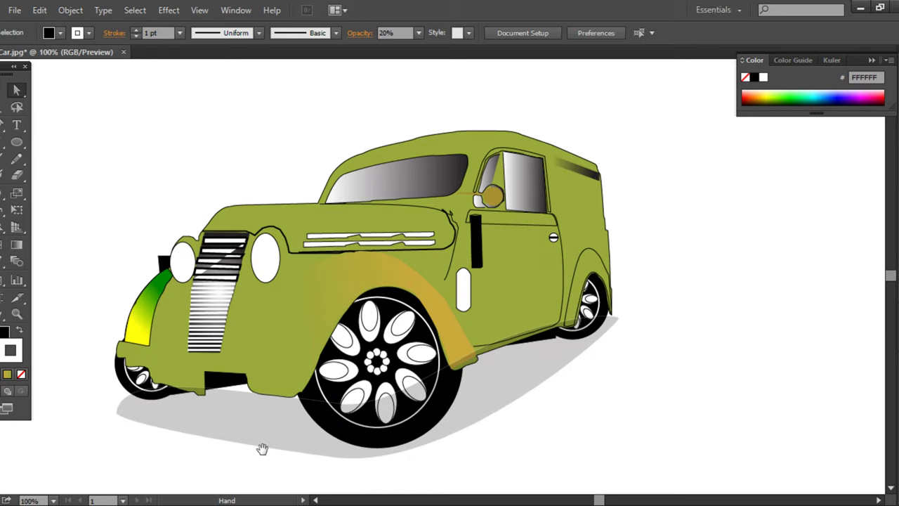
- Try grouping all car parts and dismiss the grouping warning
{"action": "left_click_drag", "start_coordinate": [263, 448], "coordinate": [318, 468]}
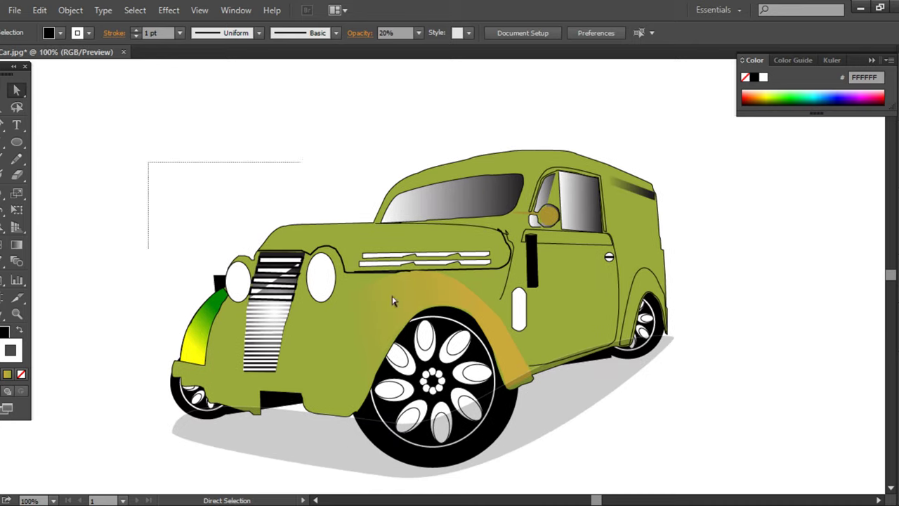
{"action": "left_click_drag", "start_coordinate": [394, 300], "coordinate": [743, 401]}
{"action": "key", "text": "ctrl+g"}
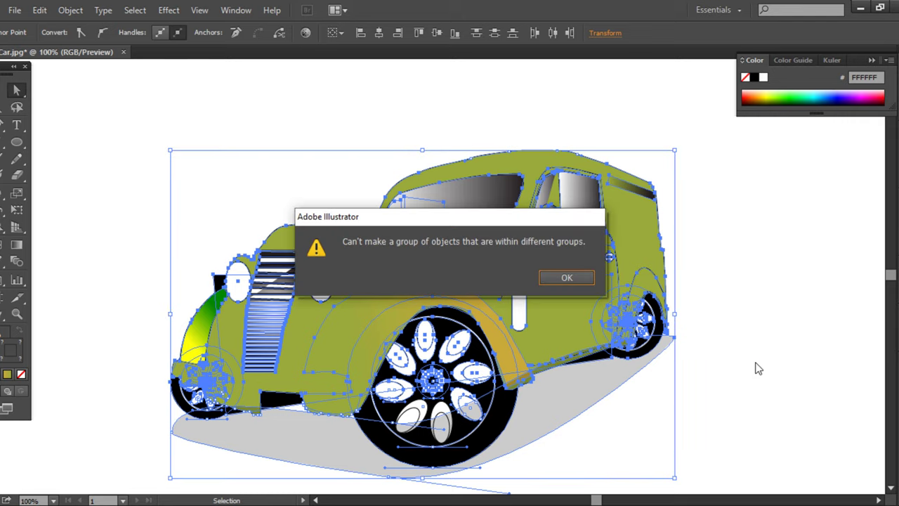
{"action": "left_click", "coordinate": [582, 282]}
{"action": "left_click", "coordinate": [249, 193]}
- Send the grey shadow ellipse to the back behind the car
{"action": "left_click", "coordinate": [450, 472]}
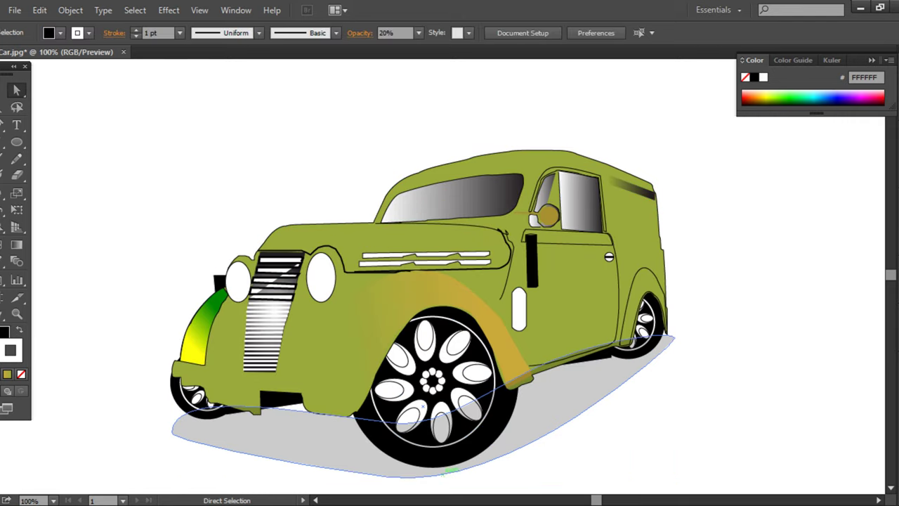
{"action": "left_click", "coordinate": [633, 461]}
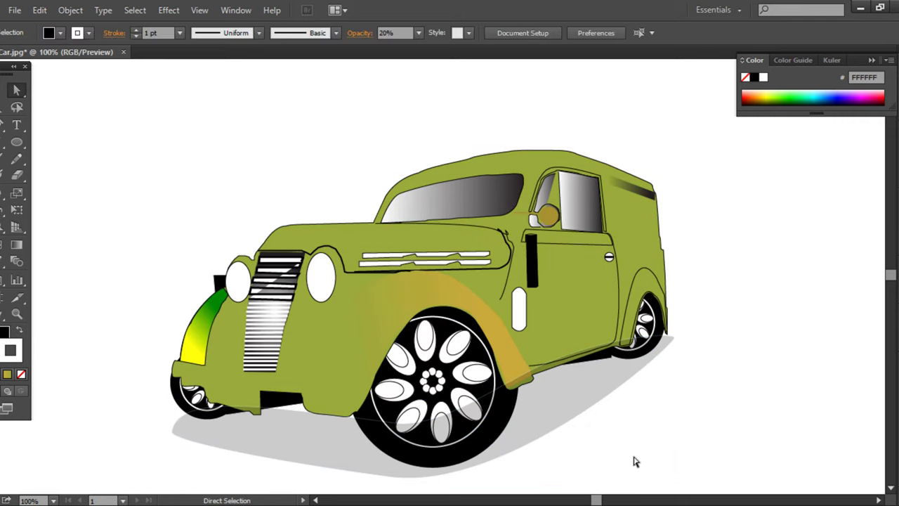
{"action": "left_click", "coordinate": [562, 416]}
{"action": "right_click", "coordinate": [563, 421]}
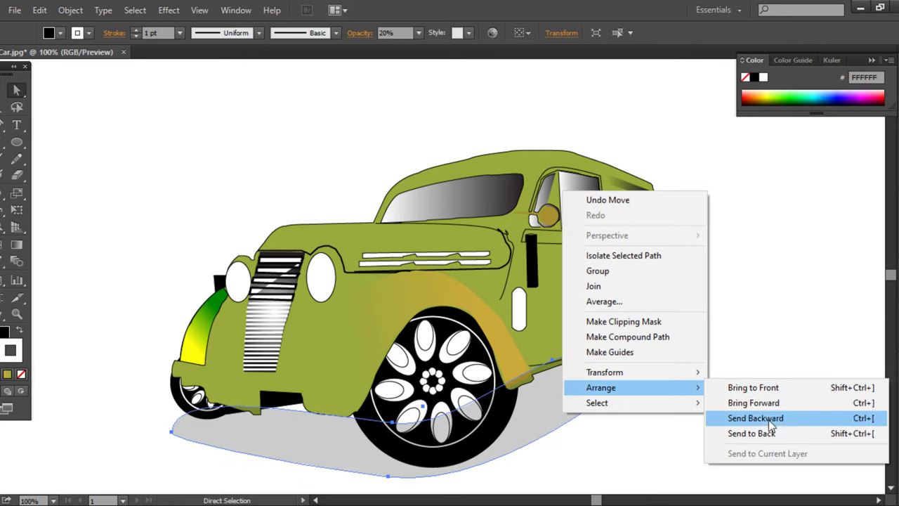
{"action": "left_click", "coordinate": [773, 432]}
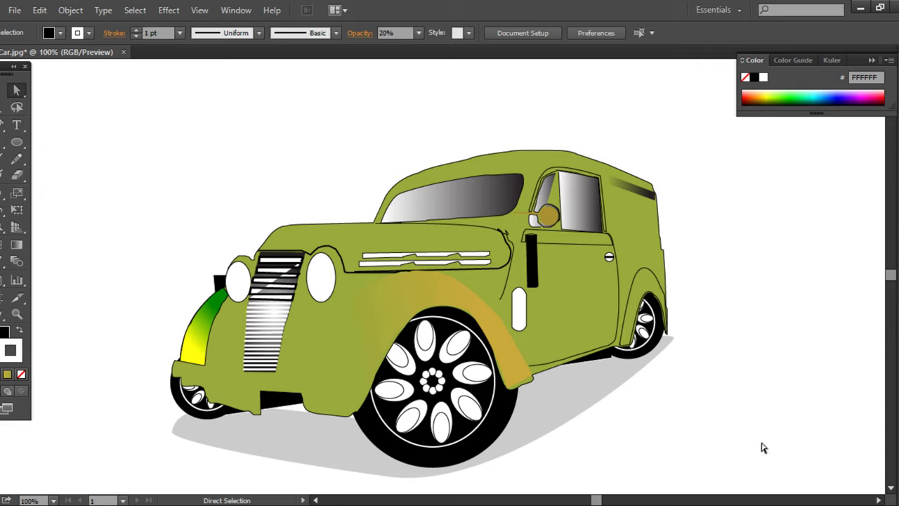